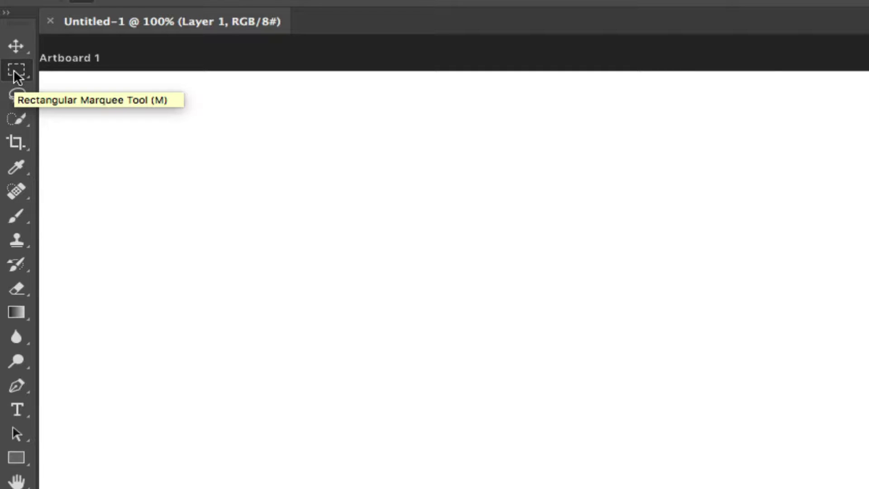
Examine the tool variants grouped under the Marquee, Lasso and Quick Selection tools
click(28, 80)
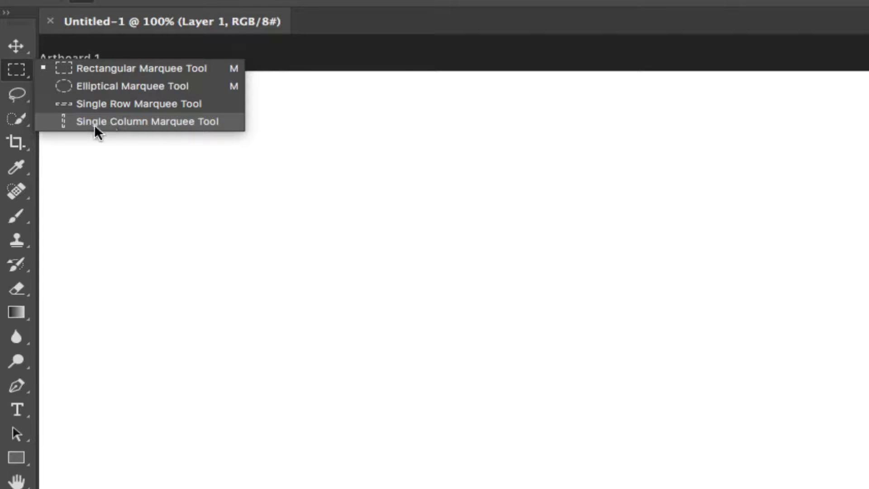
click(16, 95)
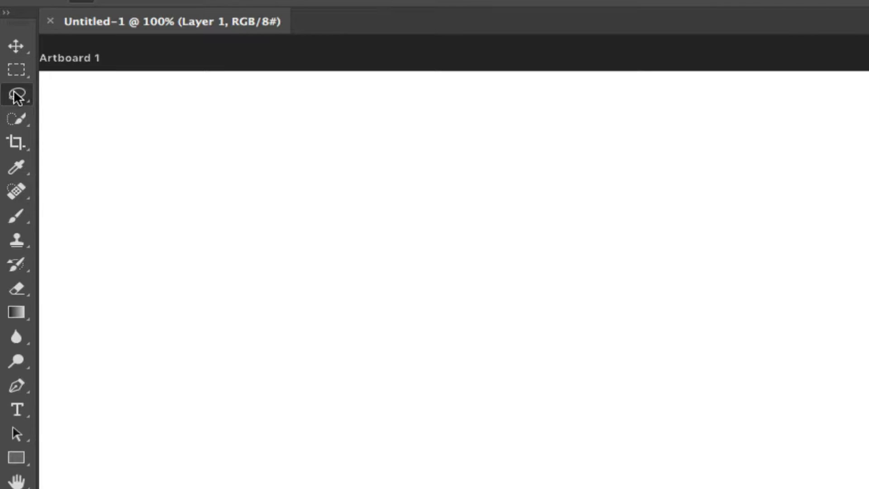
right_click(18, 96)
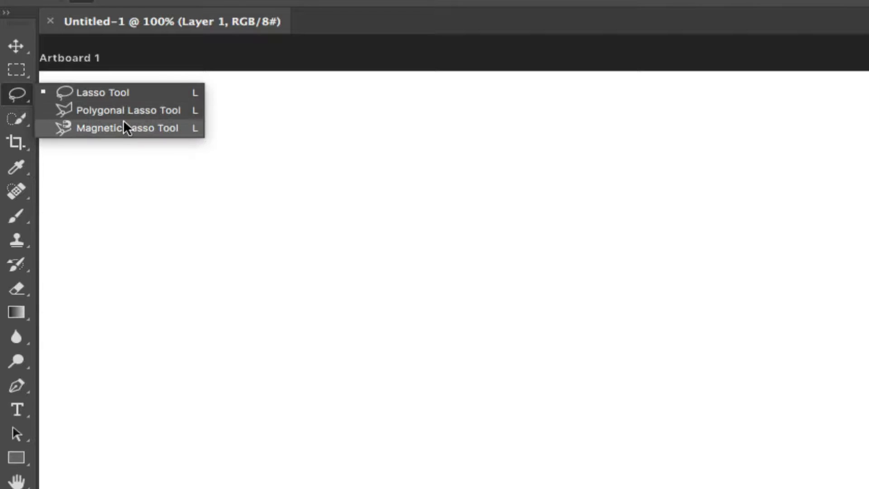
right_click(17, 117)
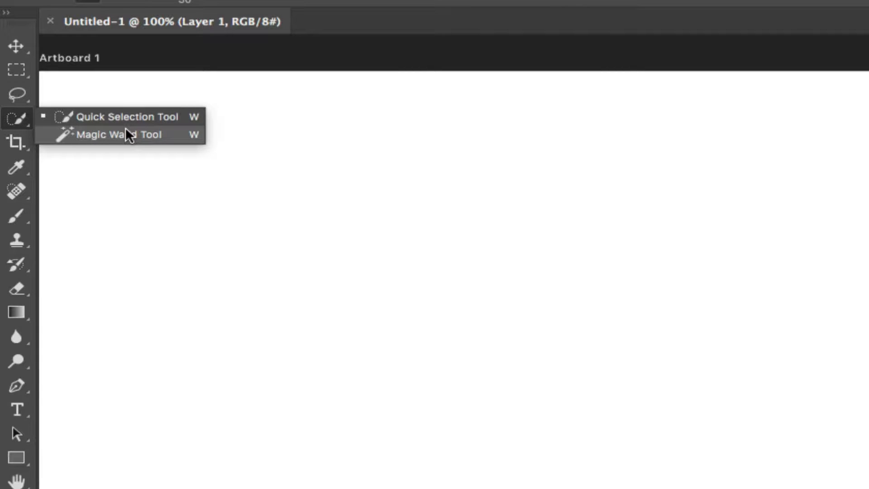
click(14, 118)
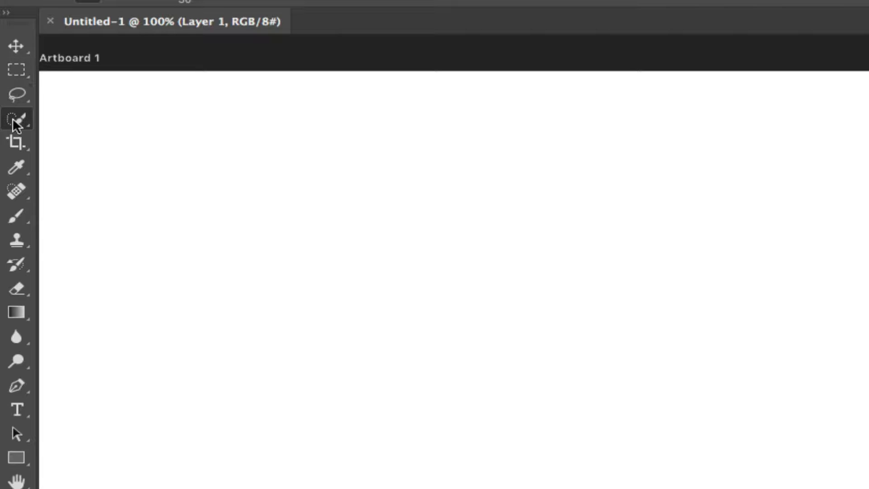
click(21, 75)
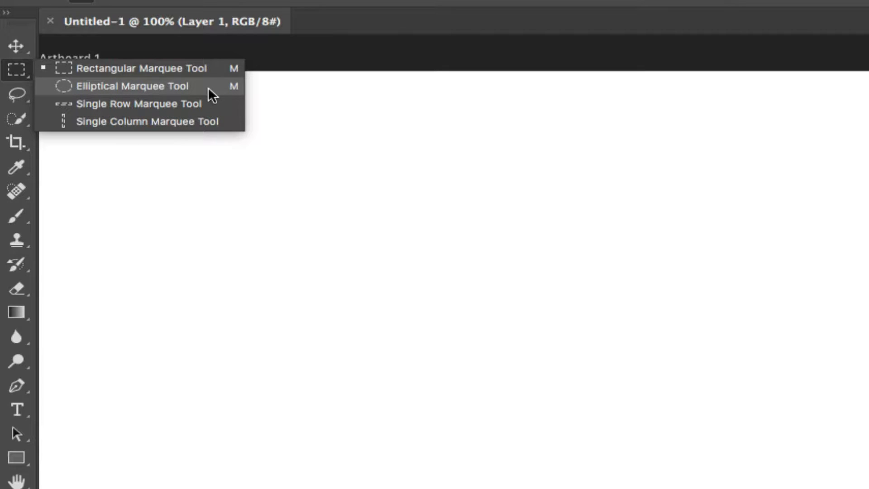
click(202, 68)
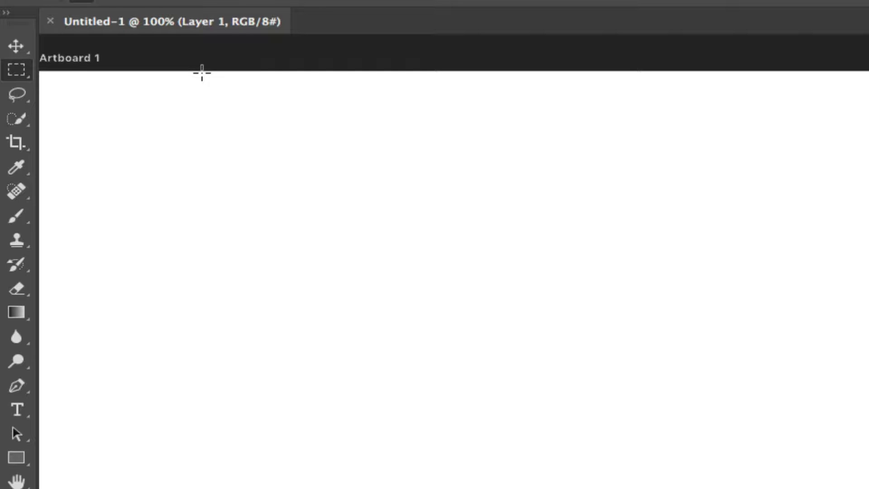
key(shift+m)
key(shift+m)
Draw several rectangular selections with the Rectangular Marquee tool, ending with a large one across the upper middle of the artboard
click(18, 68)
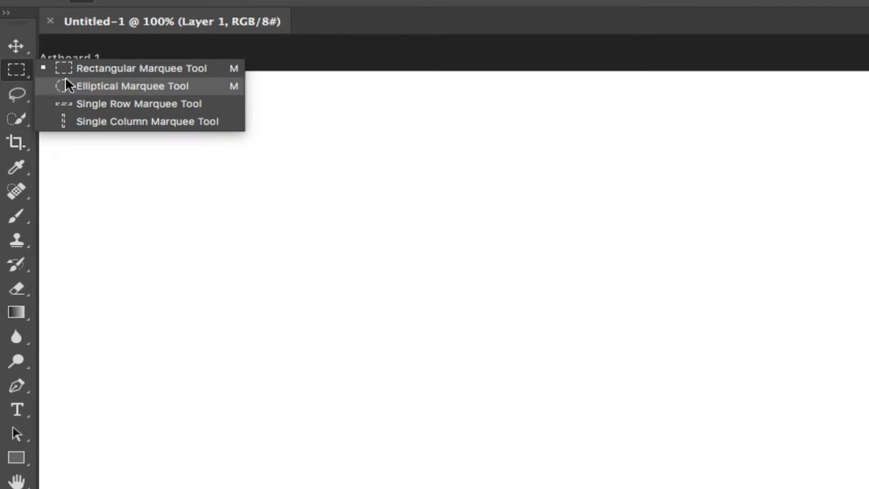
click(221, 68)
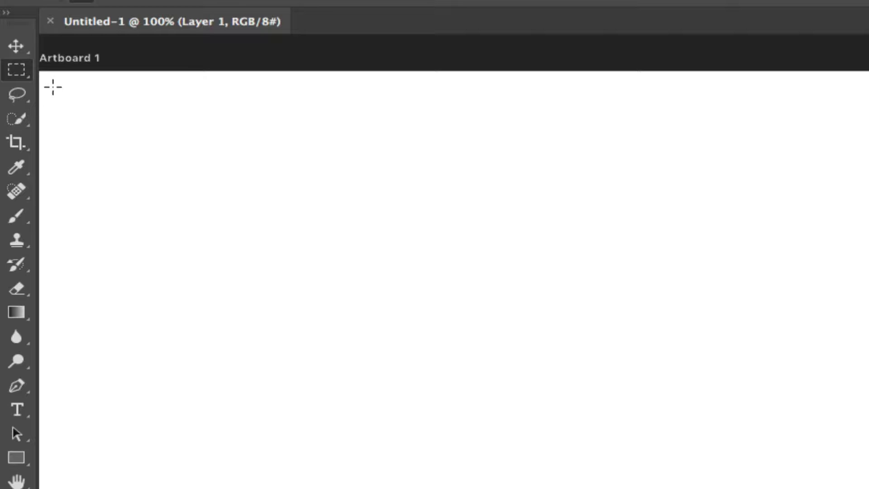
drag(199, 133, 567, 317)
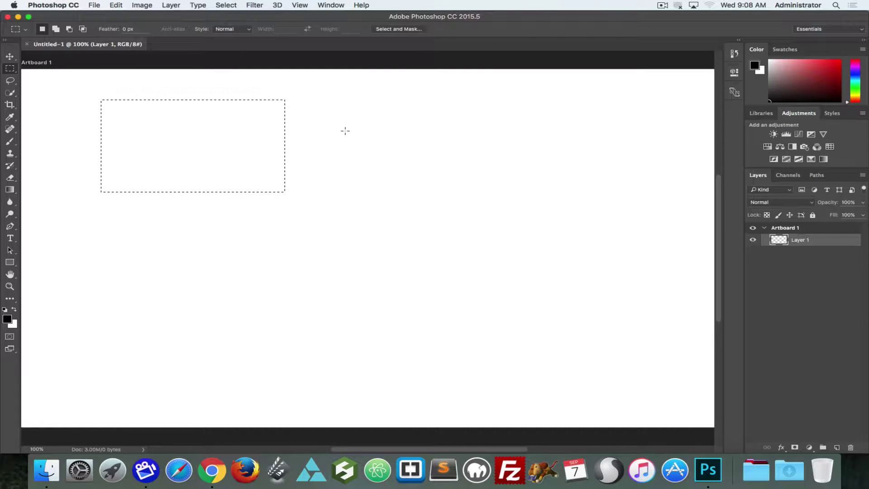
drag(341, 130, 516, 272)
drag(89, 136, 485, 295)
drag(126, 93, 549, 314)
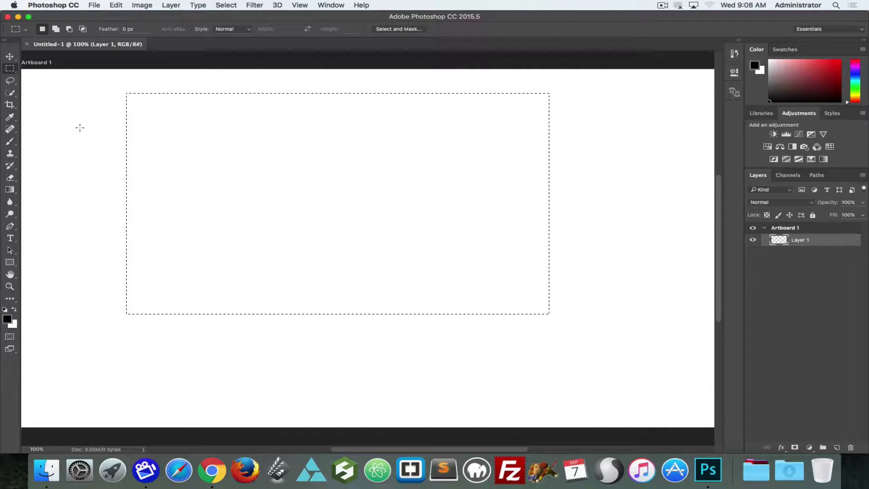
Draw several selections with the Elliptical Marquee tool, ending with a nearly circular one on the right half of the artboard
key(shift+m)
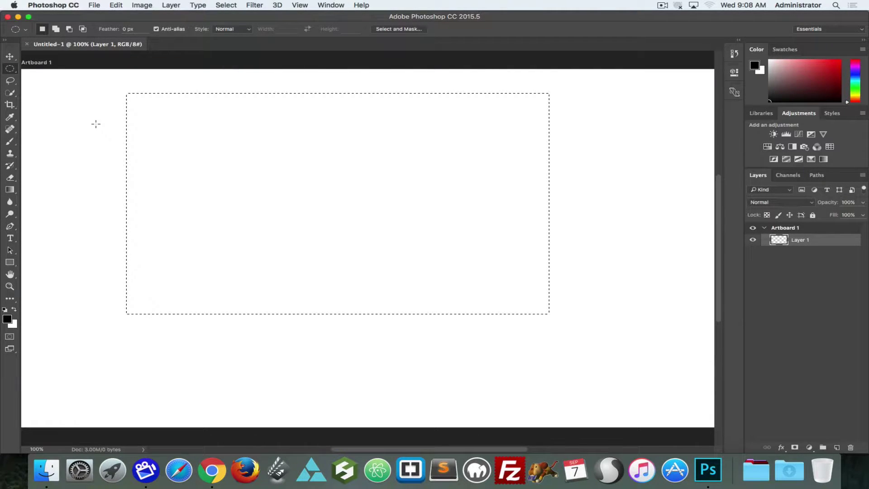
drag(95, 124, 400, 226)
drag(211, 180, 345, 216)
click(257, 230)
drag(134, 127, 397, 248)
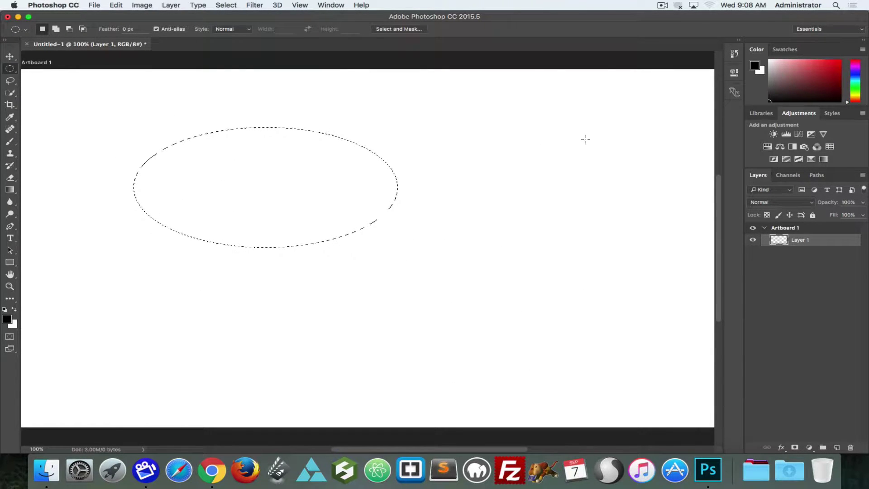
drag(583, 136, 126, 260)
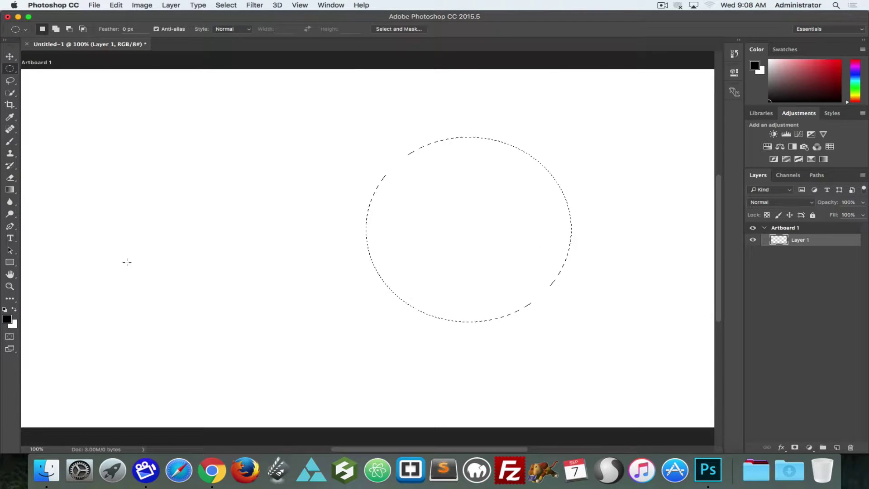
Draw a nearly square rectangular selection on the artboard's left side and replace it with a single-column selection near the middle
key(shift+m)
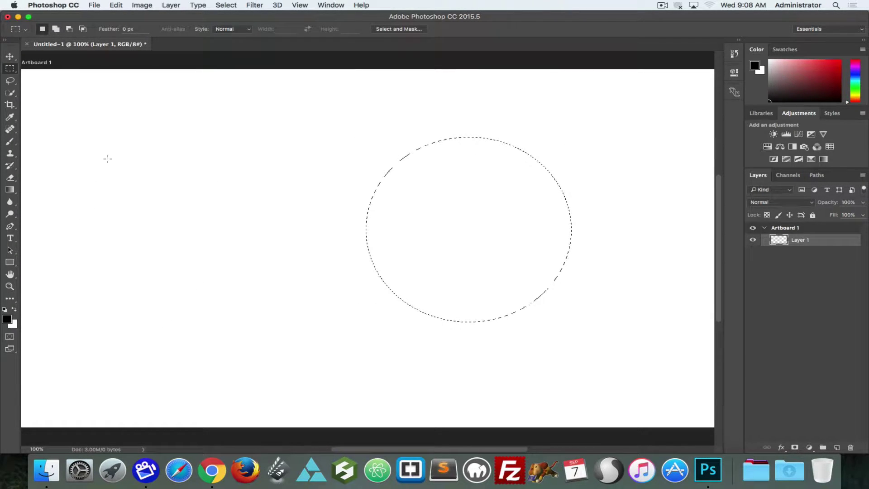
drag(107, 159, 498, 311)
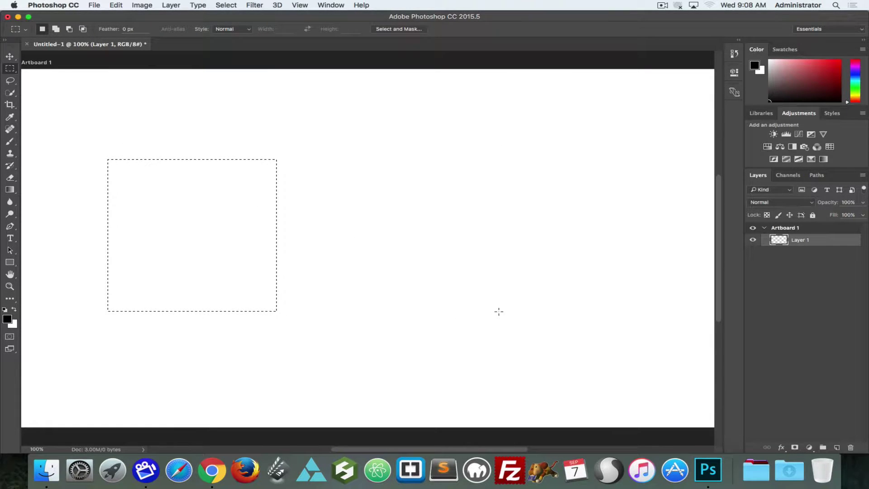
click(19, 76)
click(75, 94)
click(479, 143)
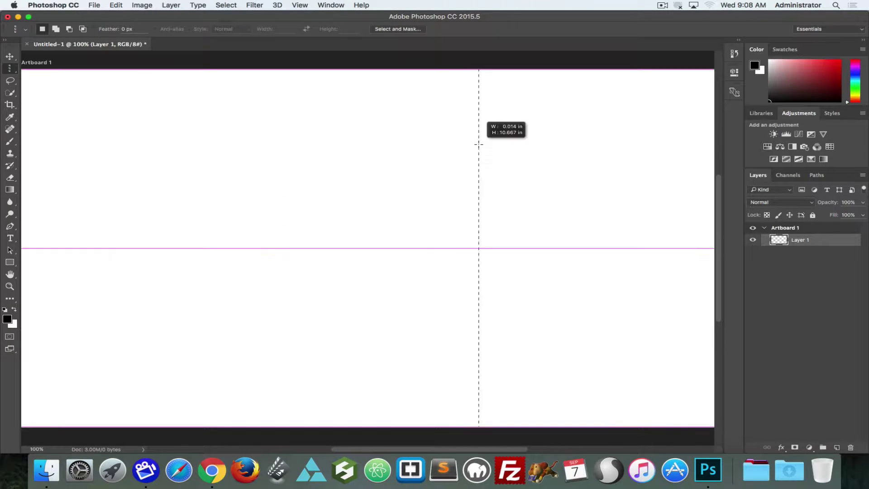
click(381, 144)
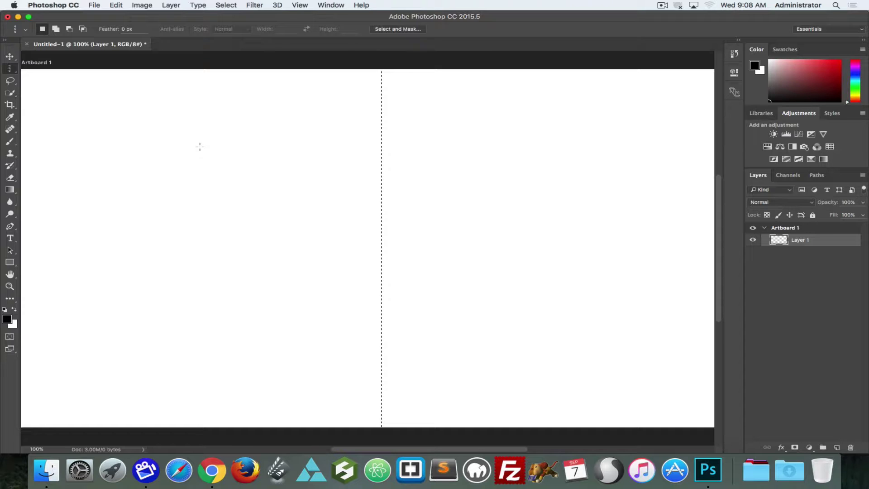
Draw freehand selections with the Lasso tool, clearing the first and outlining a rounded shape on the right half of the artboard
click(14, 82)
mouse_move(312, 142)
mouse_down()
mouse_move(186, 218)
mouse_move(473, 167)
mouse_move(99, 205)
mouse_move(357, 202)
mouse_up()
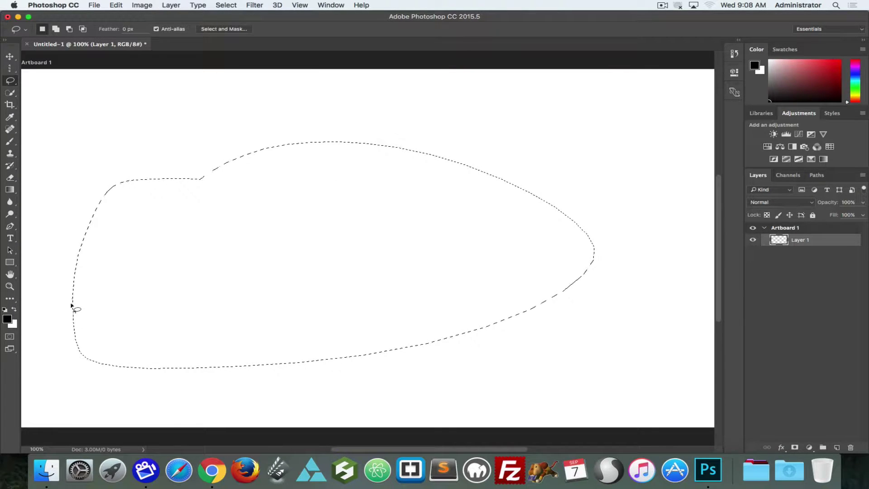
click(173, 150)
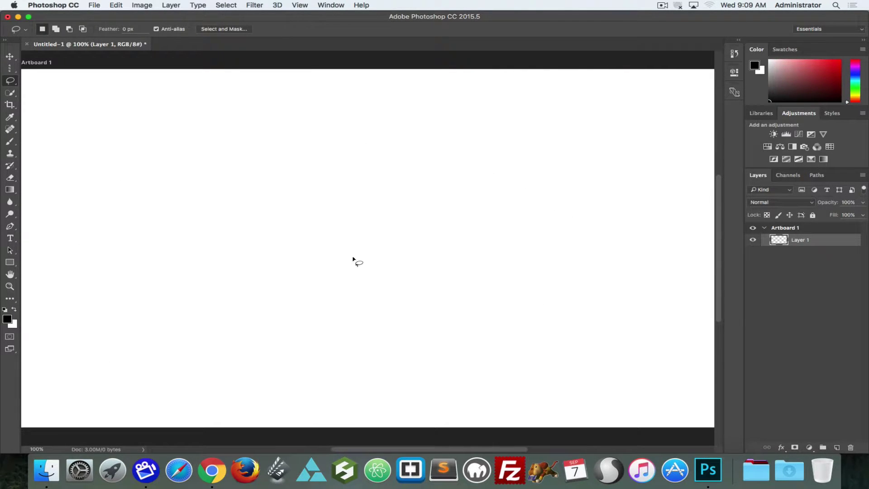
mouse_move(569, 160)
mouse_down()
mouse_move(523, 365)
mouse_move(338, 337)
mouse_move(295, 226)
mouse_move(308, 177)
mouse_up()
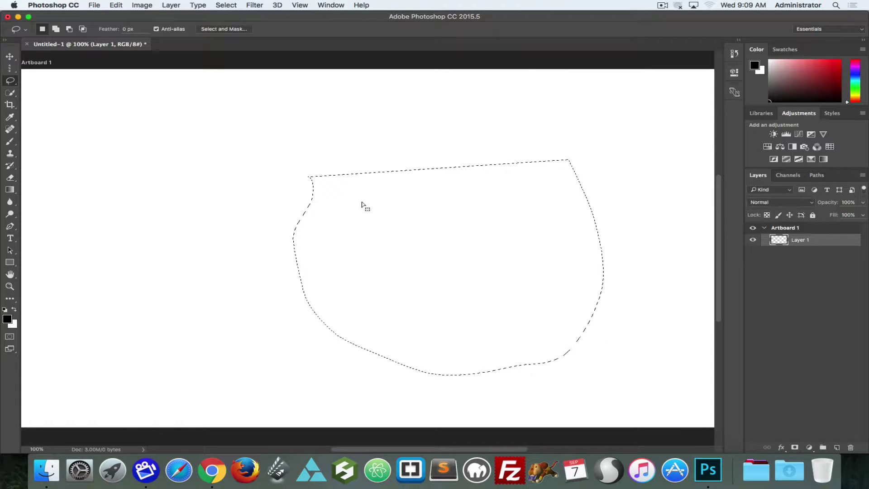
Outline a winding, many-cornered selection with the Polygonal Lasso tool and close it at its starting point
right_click(10, 82)
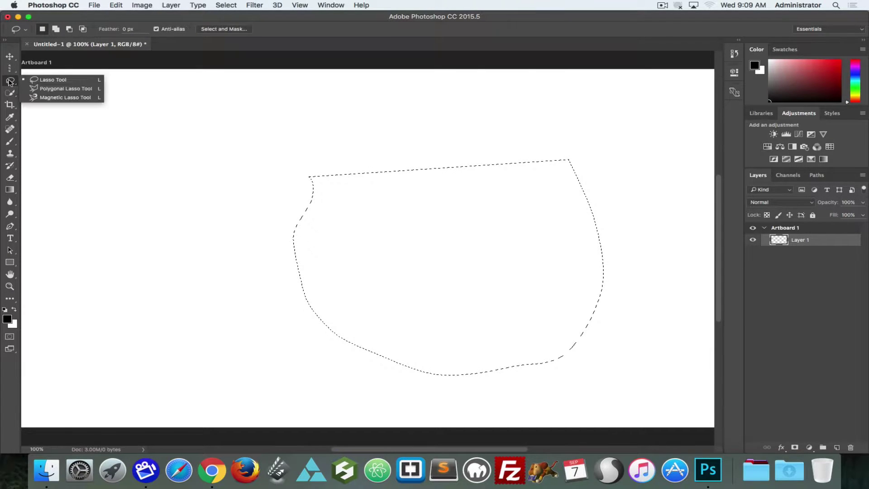
click(65, 88)
click(133, 236)
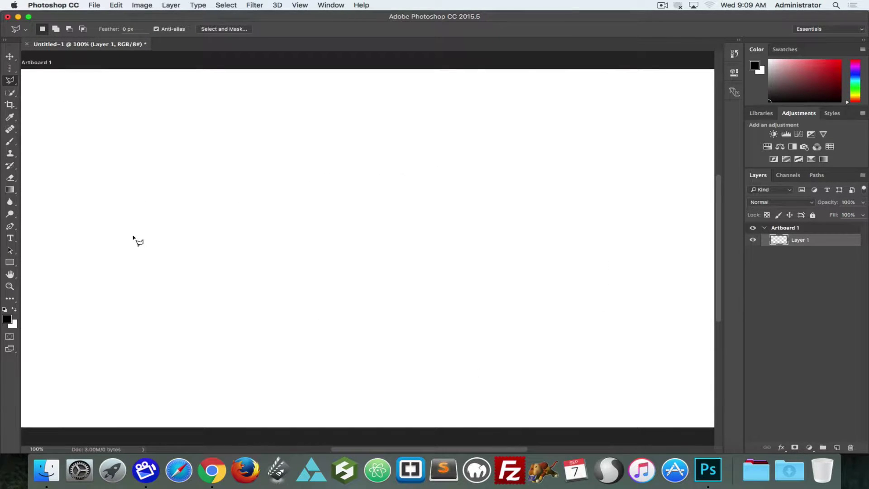
click(177, 161)
click(255, 141)
click(416, 196)
click(404, 259)
click(291, 280)
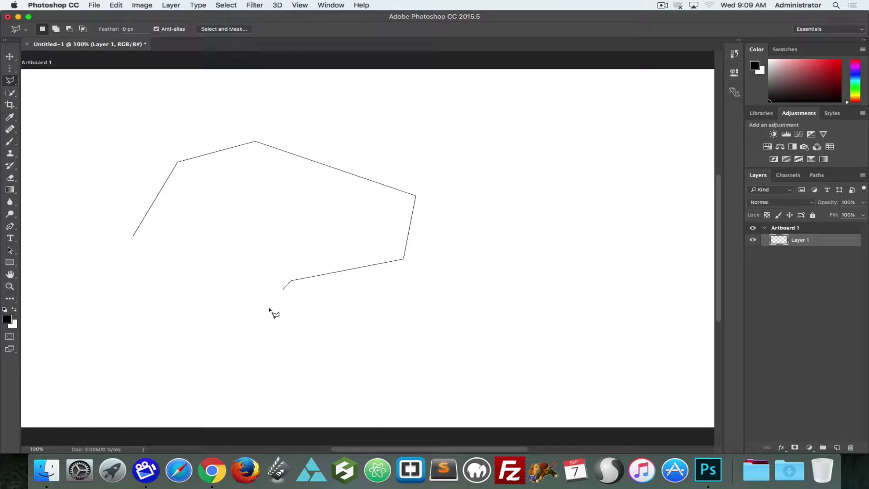
click(259, 343)
click(392, 326)
click(445, 354)
click(383, 383)
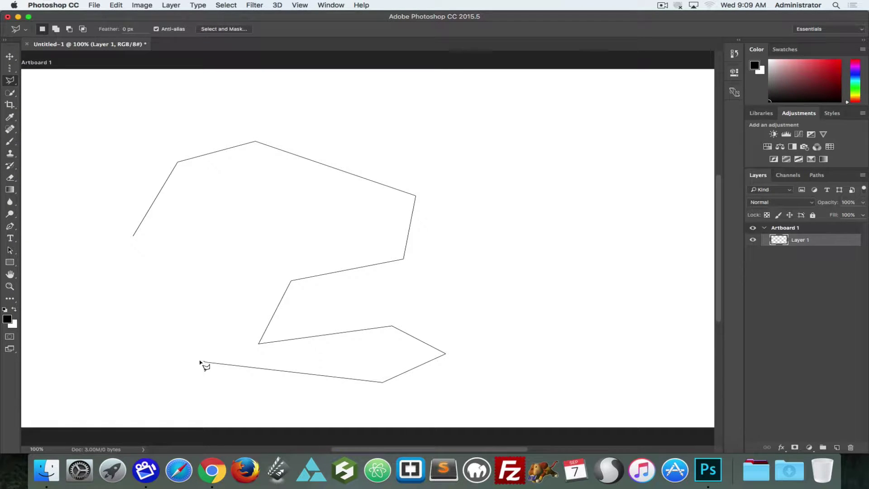
click(206, 362)
click(194, 281)
click(337, 224)
click(221, 180)
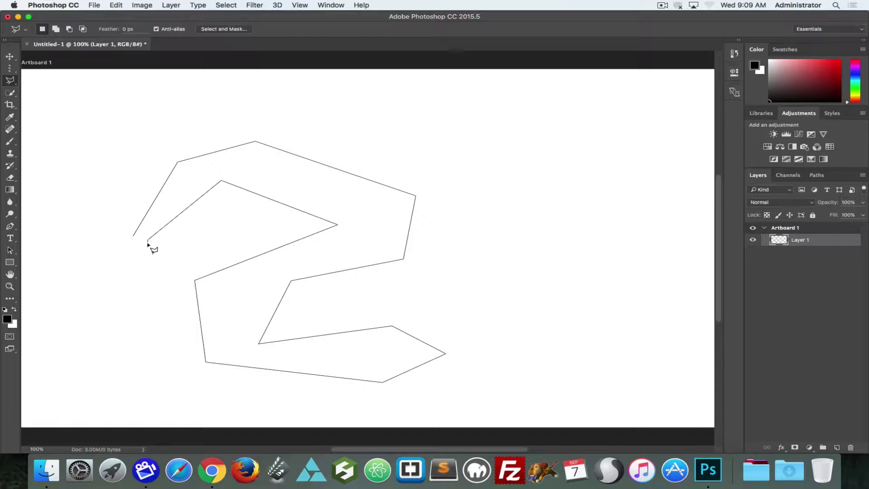
click(148, 241)
click(134, 318)
click(90, 282)
scroll(134, 239, up, 1)
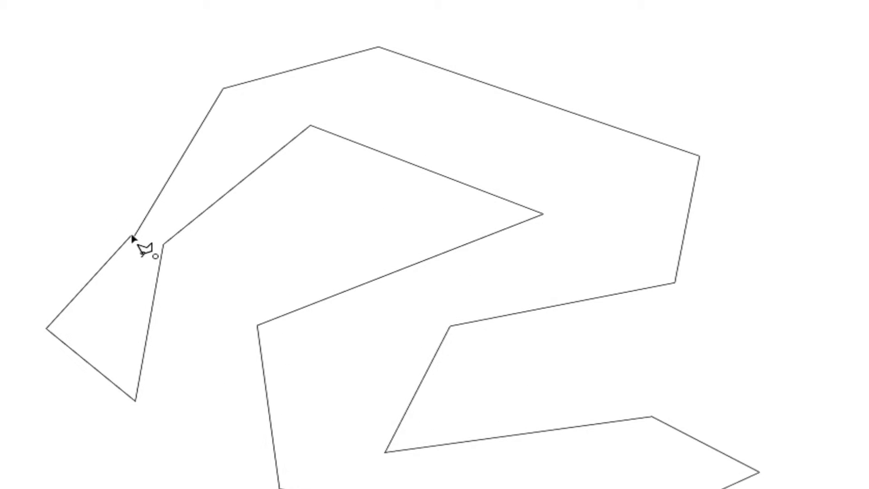
mouse_move(133, 237)
mouse_down()
mouse_move(101, 229)
mouse_move(135, 237)
mouse_up()
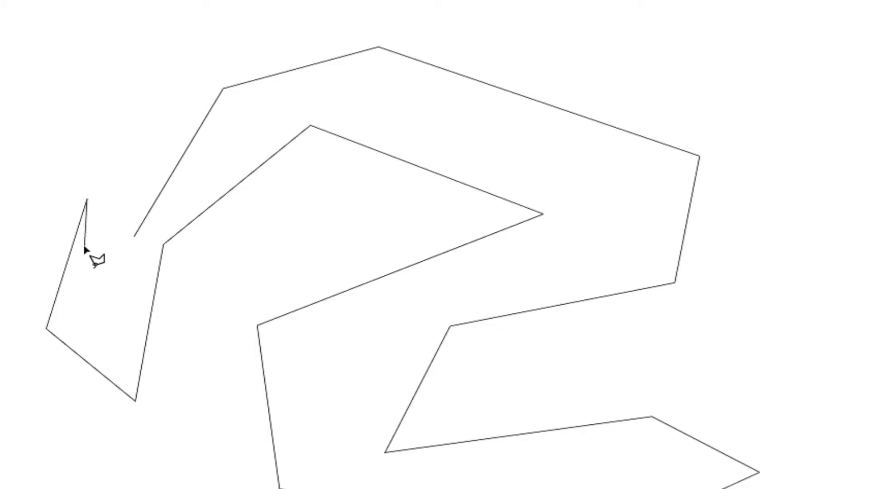
click(134, 238)
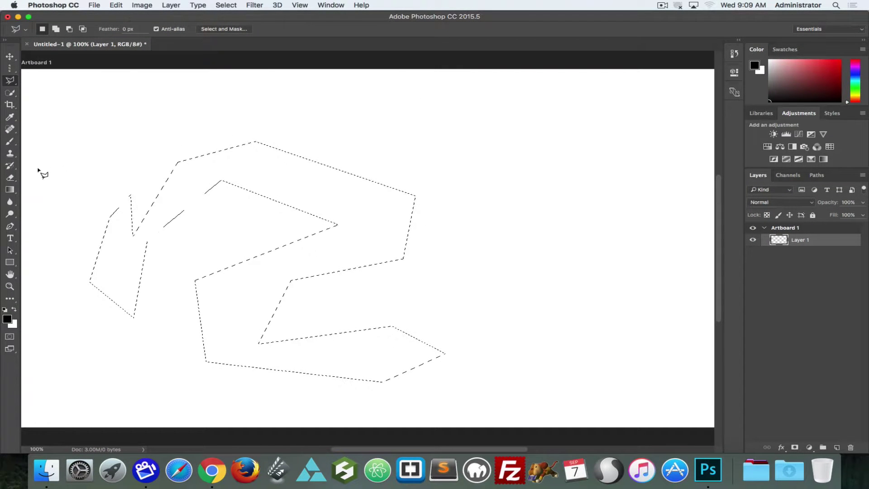
click(10, 80)
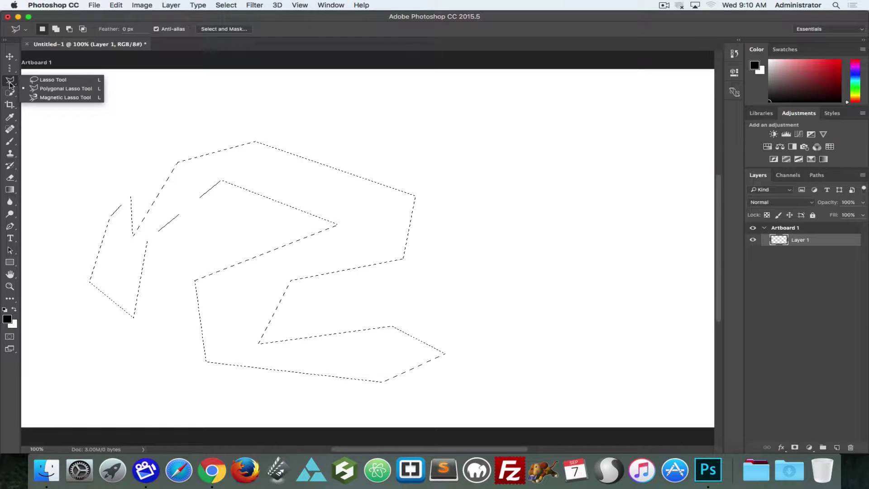
click(9, 93)
click(10, 94)
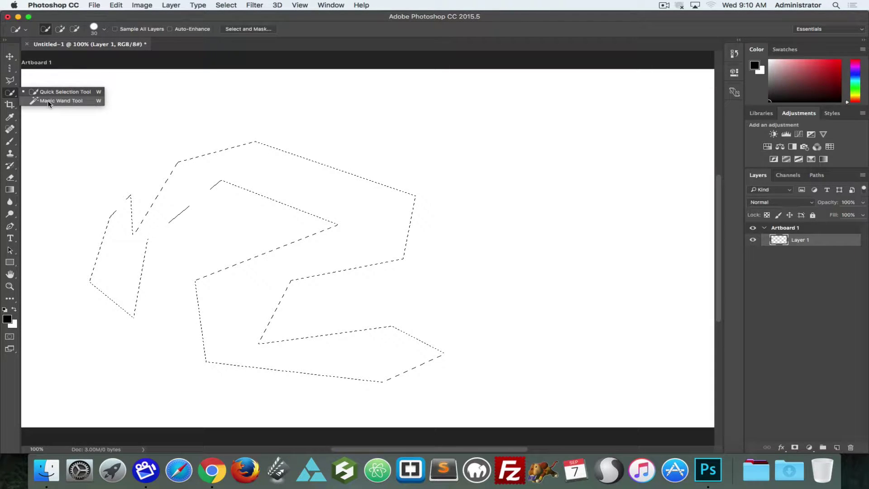
click(11, 91)
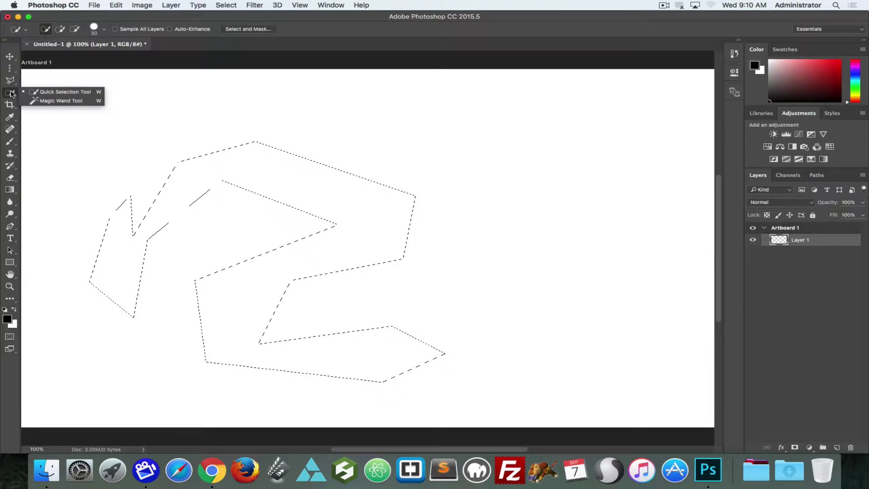
click(10, 81)
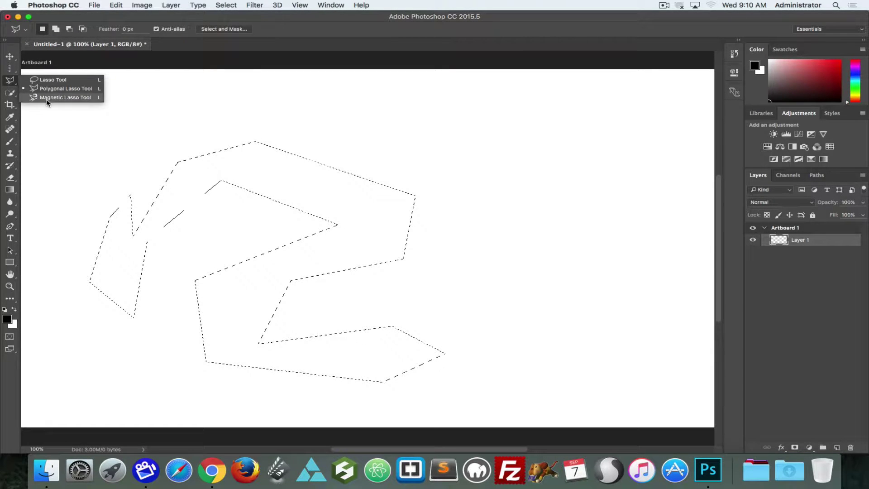
click(12, 85)
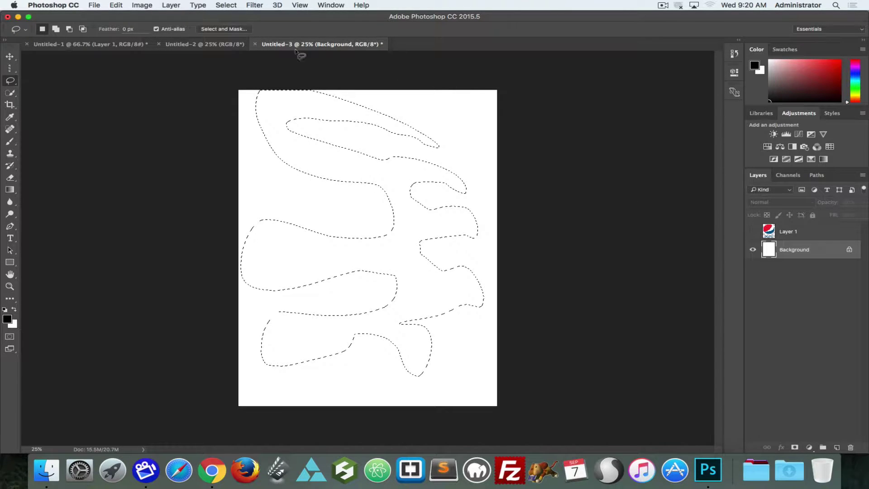
Paste the copied Pepsi logo as a regular paste and undo it to restore the freehand selection
click(116, 5)
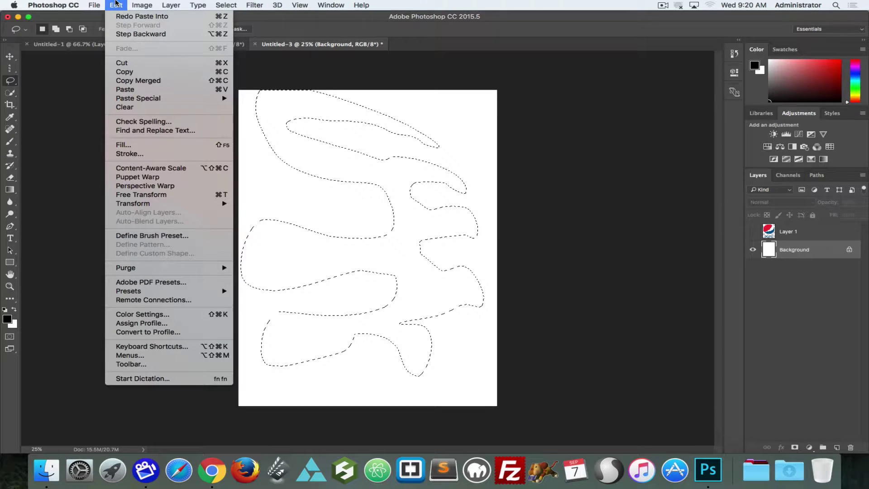
click(151, 90)
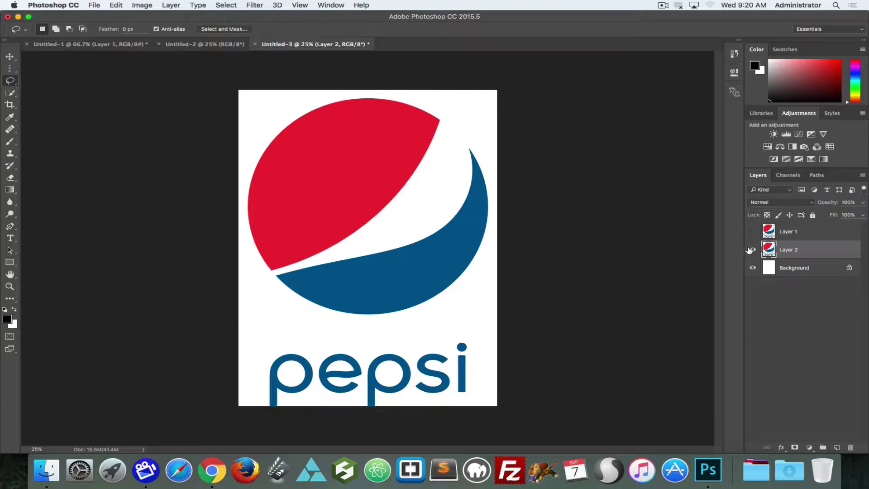
key(super+z)
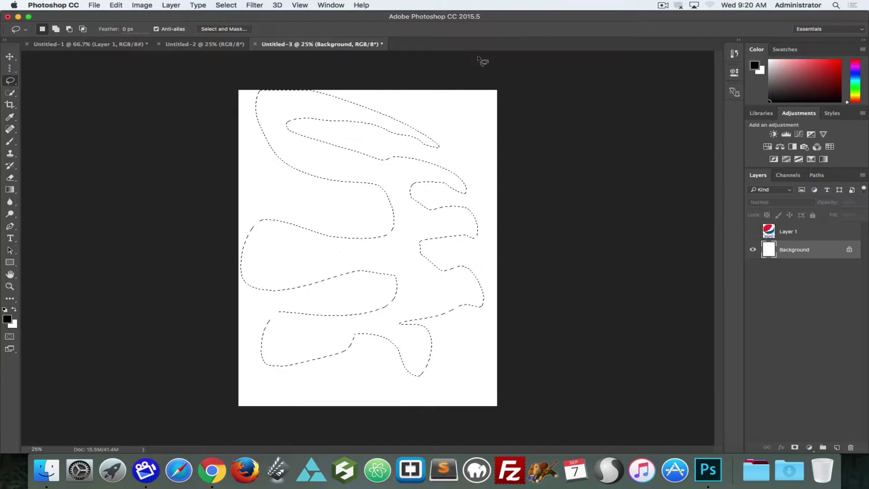
Use Paste Into to place the copied Pepsi logo inside the freehand selection, and undo the paste
click(112, 5)
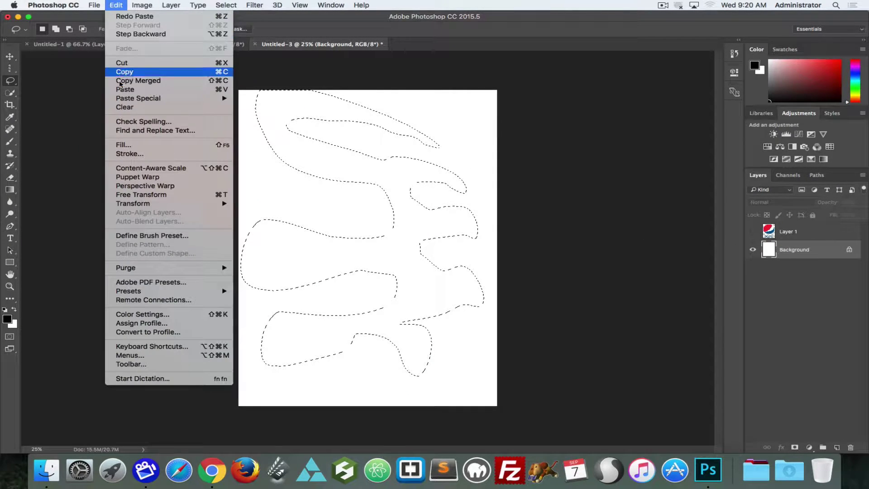
mouse_move(129, 98)
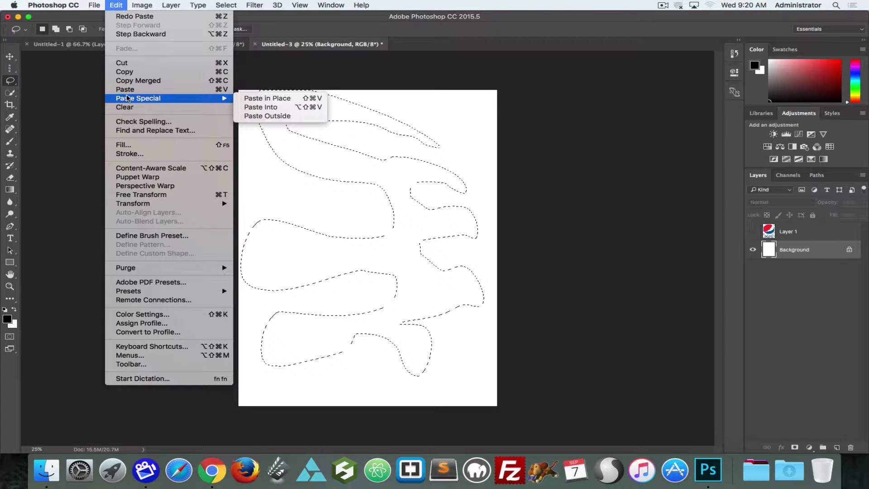
click(258, 109)
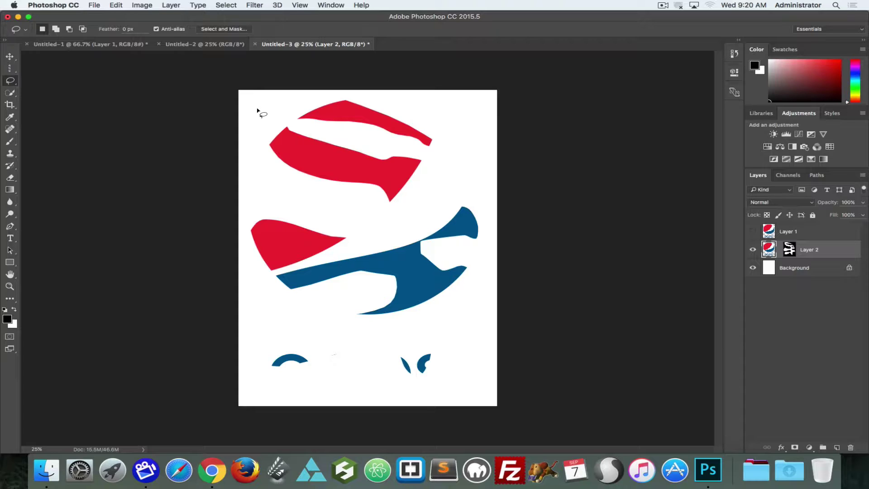
key(super+z)
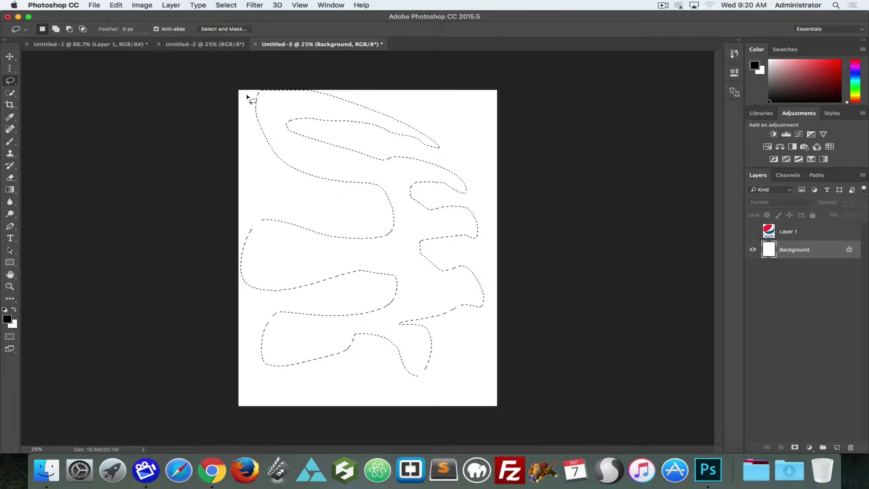
Use Paste Outside to place the copied Pepsi logo around the freehand selection
click(116, 5)
mouse_move(141, 99)
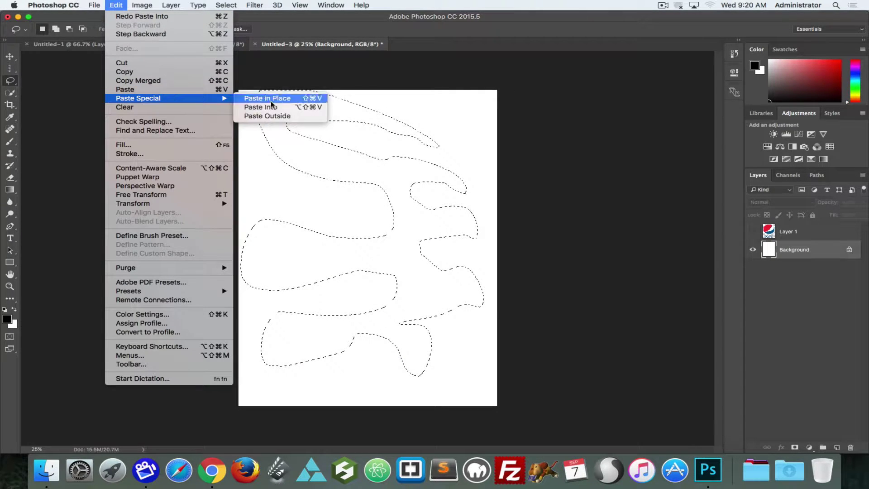
click(267, 115)
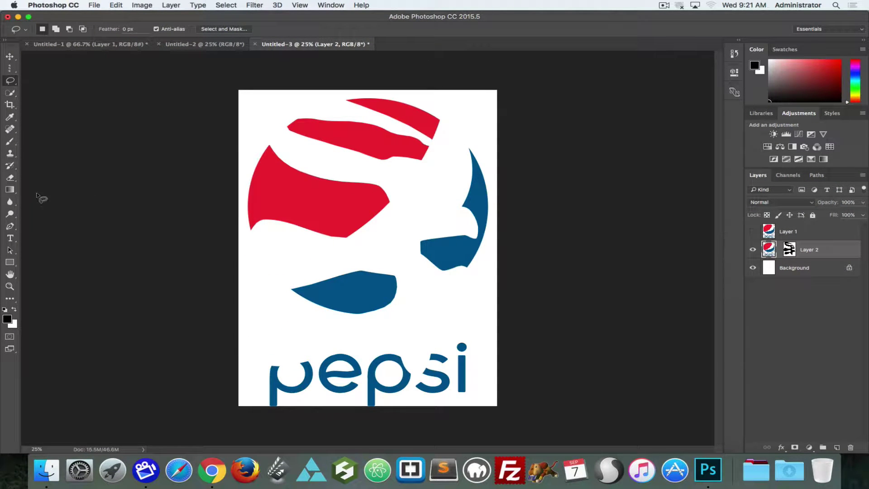
Activate the Brush tool and enlarge the brush to a size of 900
click(10, 141)
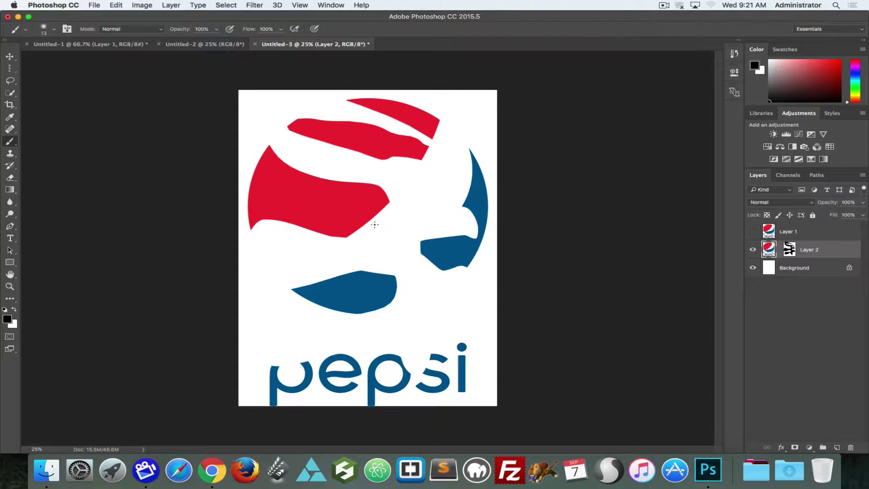
key(bracketright)
key(bracketright)
key(bracketright)
key(bracketright)
key(bracketright)
key(bracketright)
key(bracketright)
key(bracketright)
key(bracketright)
key(bracketright)
key(bracketright)
key(bracketright)
key(bracketright)
key(bracketright)
key(bracketright)
key(bracketright)
key(bracketright)
Paint a broad black stroke across Layer 2's image, toggle between its mask and image, and undo the stroke
mouse_move(426, 126)
mouse_down()
mouse_move(396, 132)
mouse_move(425, 276)
mouse_move(417, 345)
mouse_move(352, 293)
mouse_move(128, 277)
mouse_up()
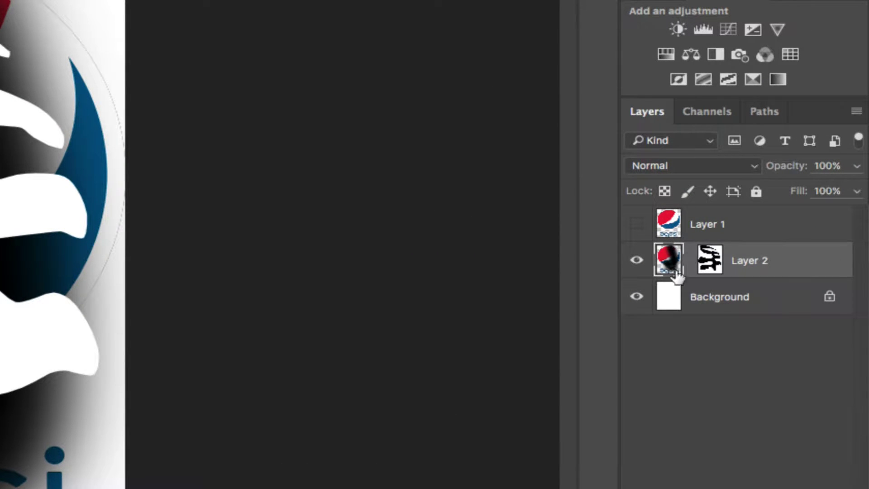
click(711, 261)
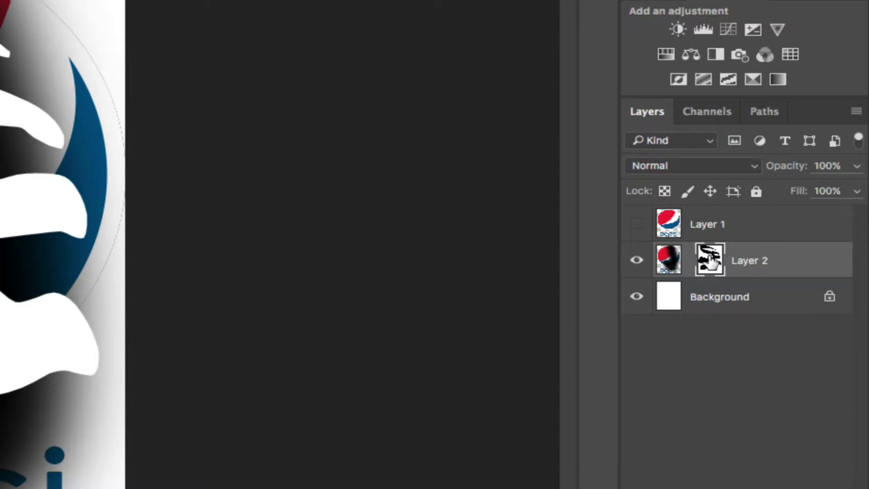
click(667, 264)
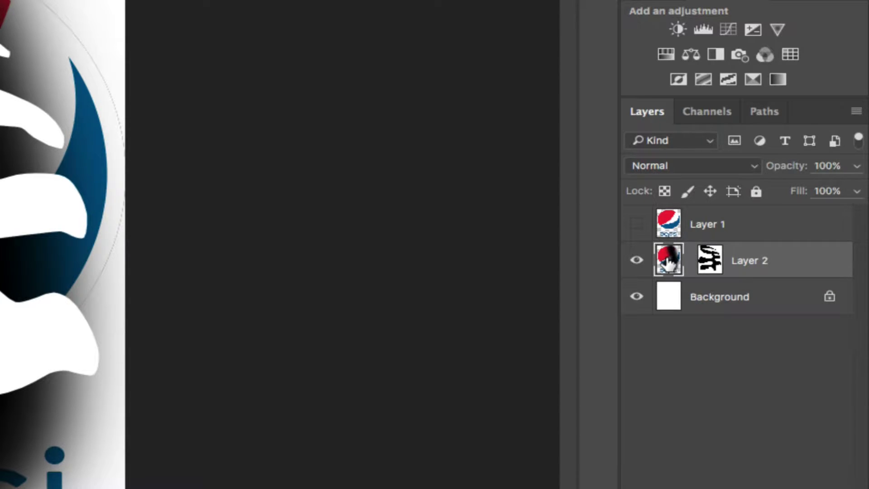
key(ctrl+z)
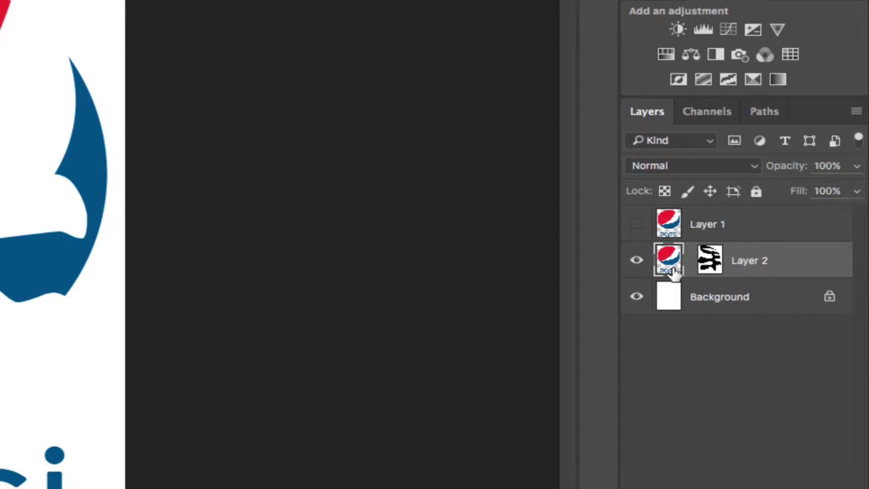
Paint white on Layer 2's mask over the upper red area and across the blue part to reveal the logo
click(706, 261)
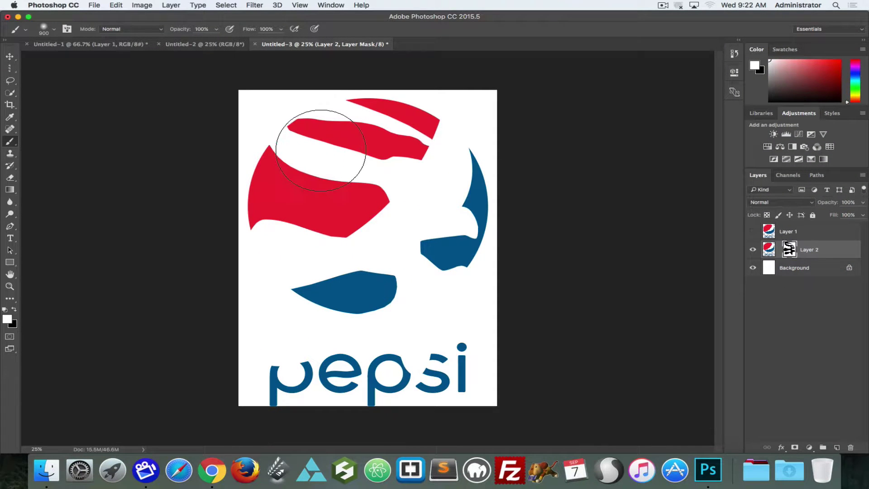
mouse_move(321, 150)
mouse_down()
mouse_move(344, 136)
mouse_move(353, 163)
mouse_up()
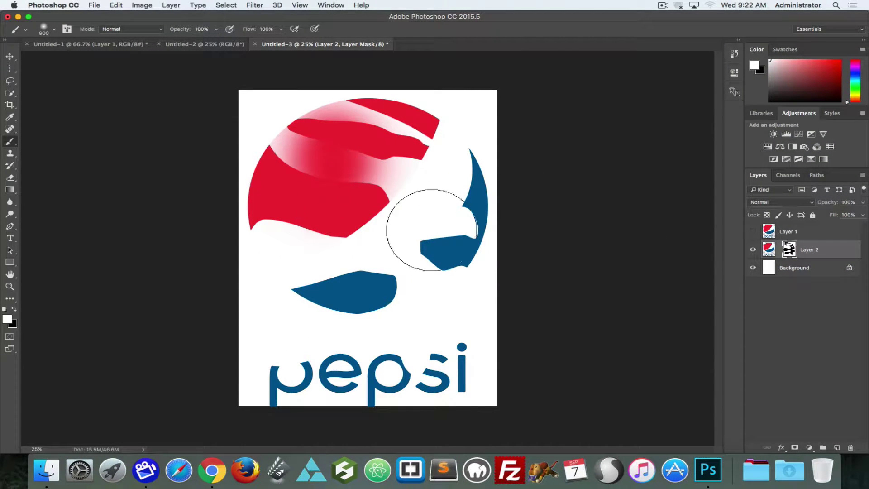
mouse_move(460, 316)
mouse_down()
mouse_move(367, 389)
mouse_move(450, 237)
mouse_move(413, 300)
mouse_move(417, 252)
mouse_move(381, 271)
mouse_move(353, 268)
mouse_up()
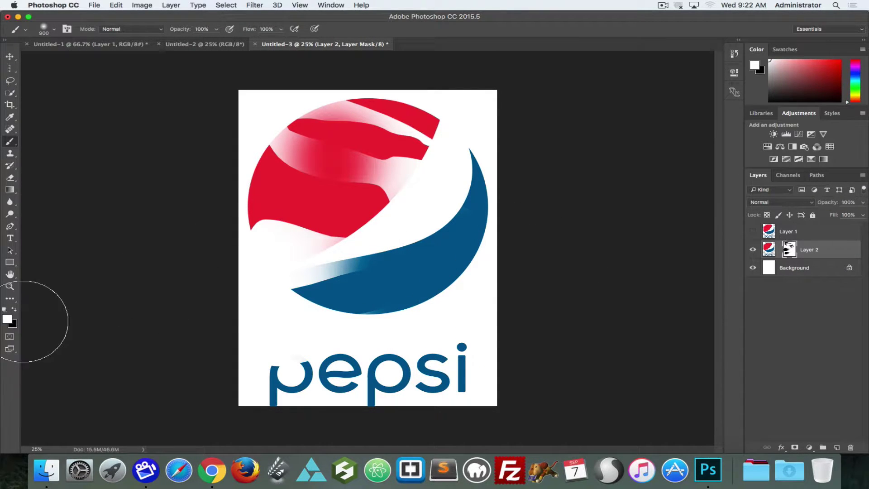
Swap to black and paint on Layer 2's mask to hide parts of the logo's centre, blue area and lettering
click(14, 309)
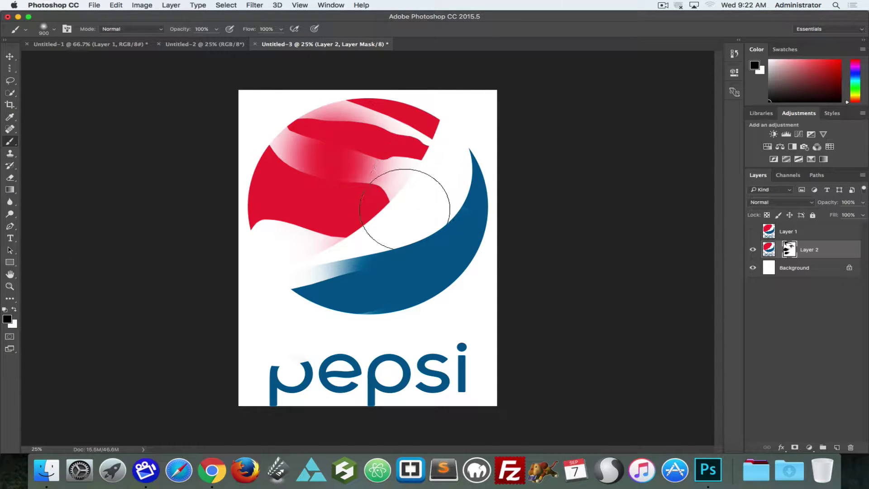
mouse_move(405, 209)
mouse_down()
mouse_move(412, 185)
mouse_move(400, 206)
mouse_move(484, 371)
mouse_move(488, 343)
mouse_up()
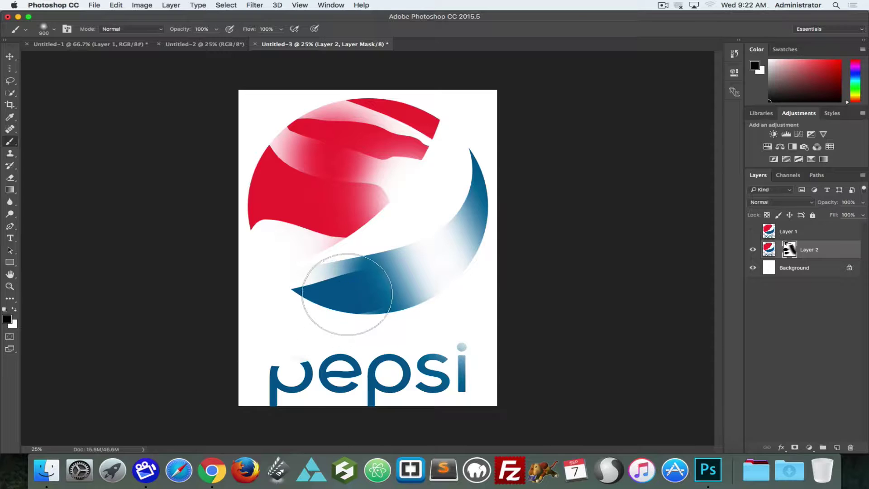
drag(347, 294, 346, 431)
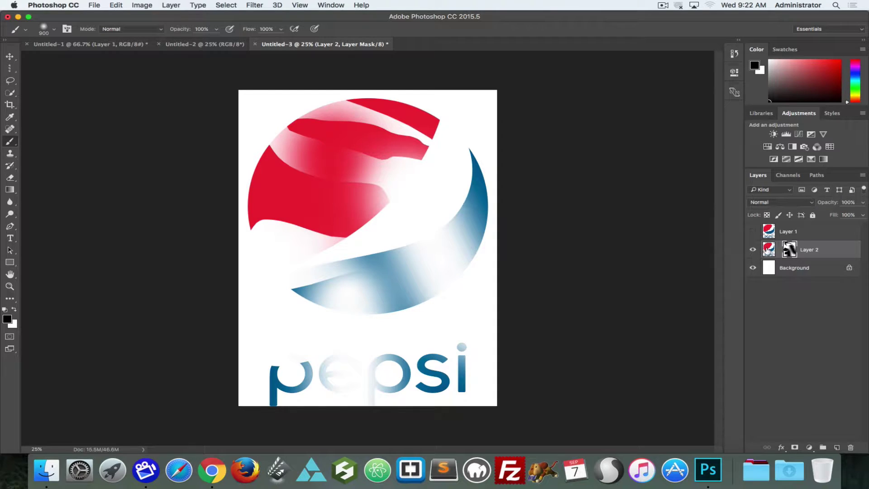
Paint a long black stroke from top to bottom on Layer 2's image instead of its mask, and undo it
click(769, 249)
drag(388, 88, 285, 446)
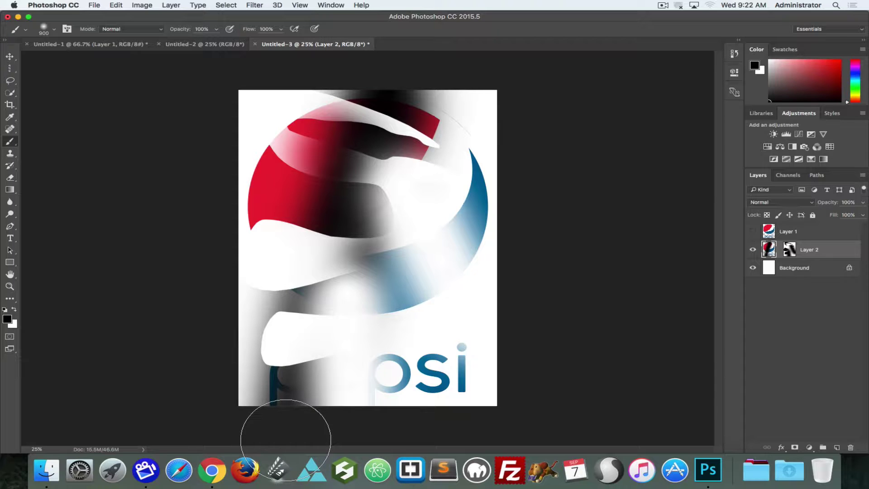
key(super+z)
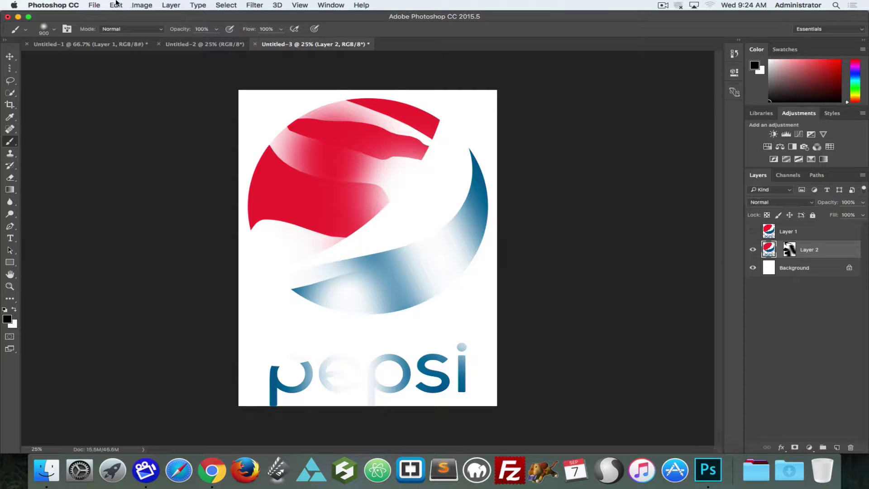
click(116, 5)
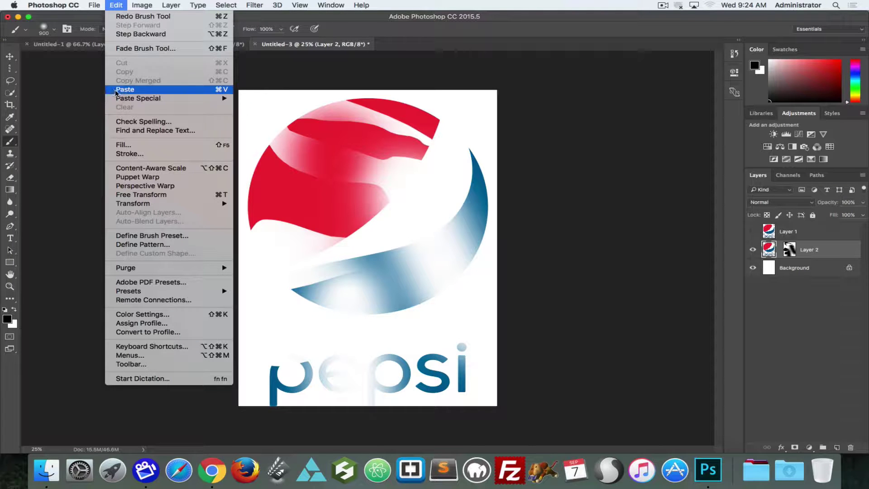
mouse_move(126, 101)
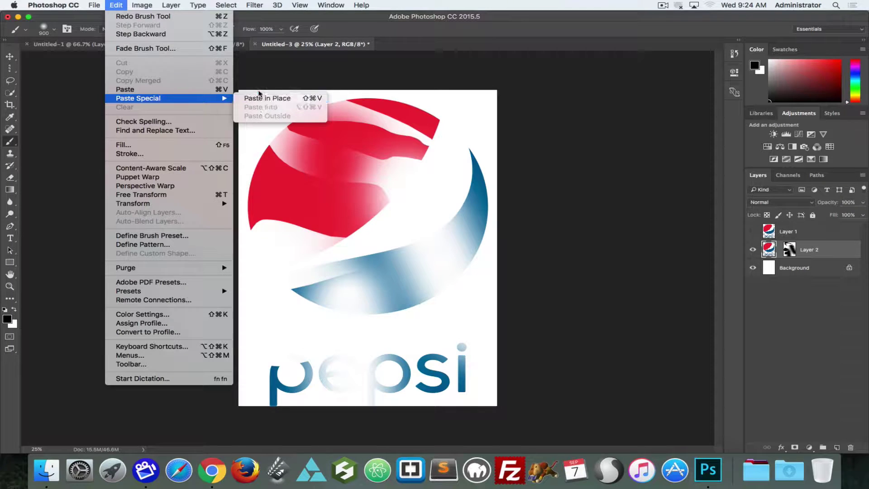
click(263, 138)
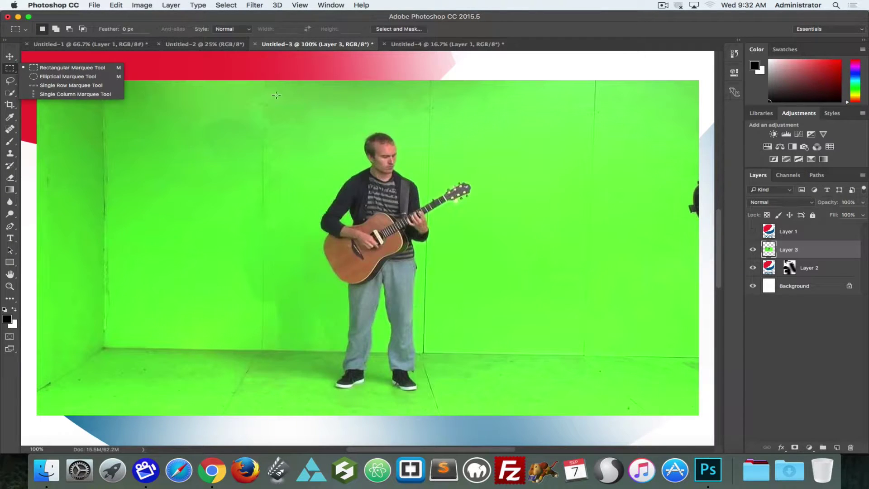
Draw a rectangular marquee selection around the guitarist in the green-screen photo on Layer 3
click(268, 97)
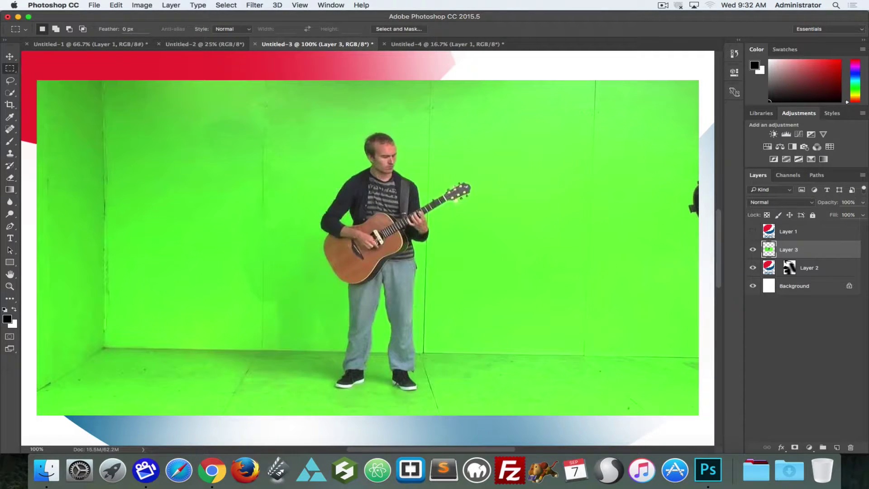
drag(260, 102, 486, 411)
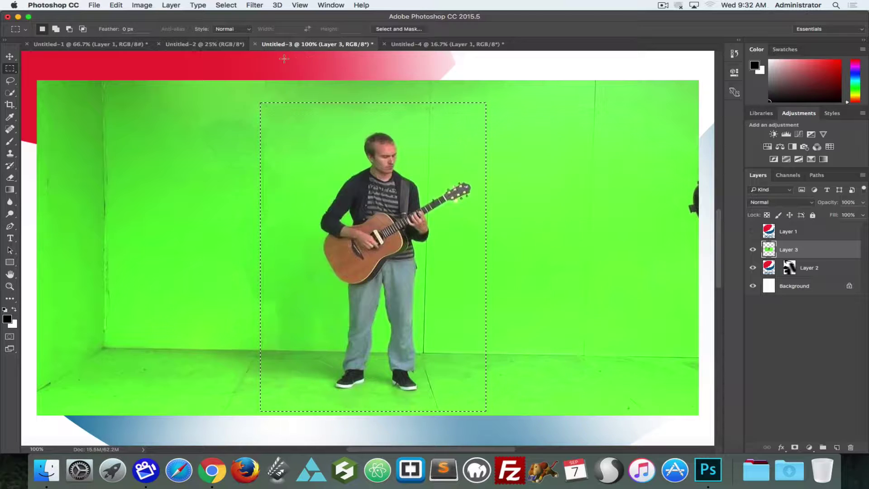
Try deleting the content inside the rectangular selection on Layer 3, and undo the deletion
click(222, 5)
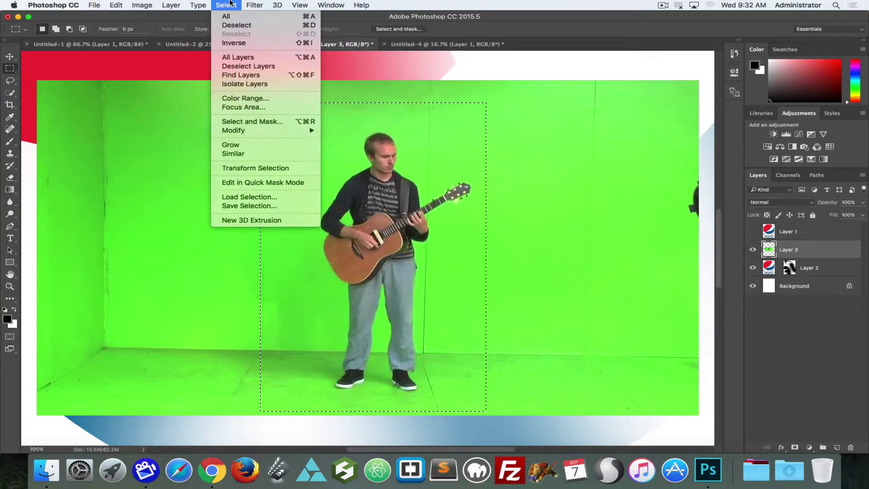
click(243, 43)
key(Delete)
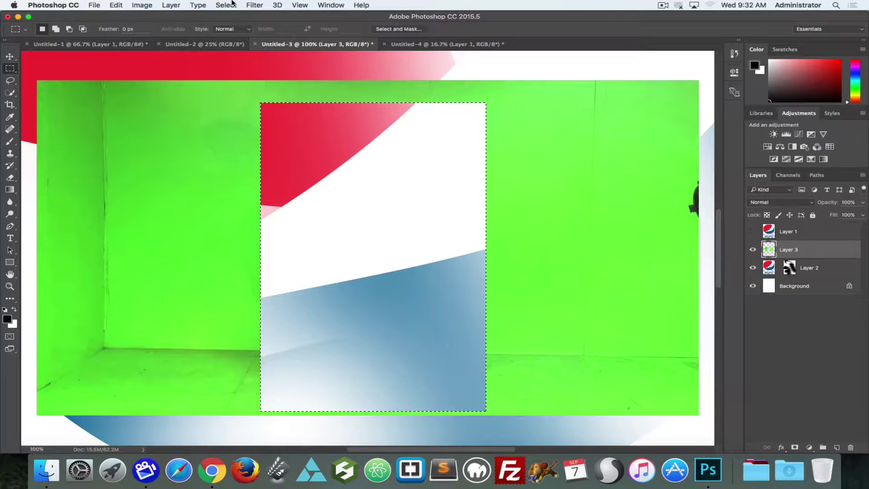
key(super+z)
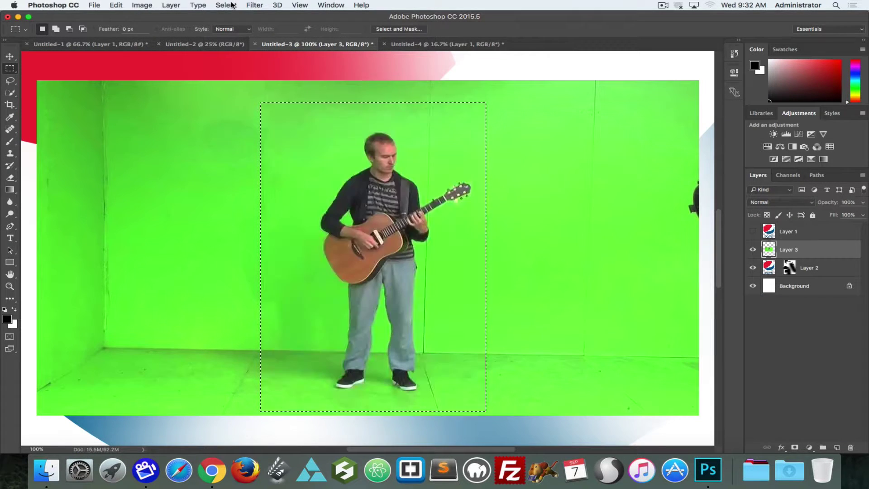
Invert the selection to delete the green-screen area outside the guitarist's rectangle from Layer 3, and apply Inverse again
click(251, 5)
mouse_move(224, 5)
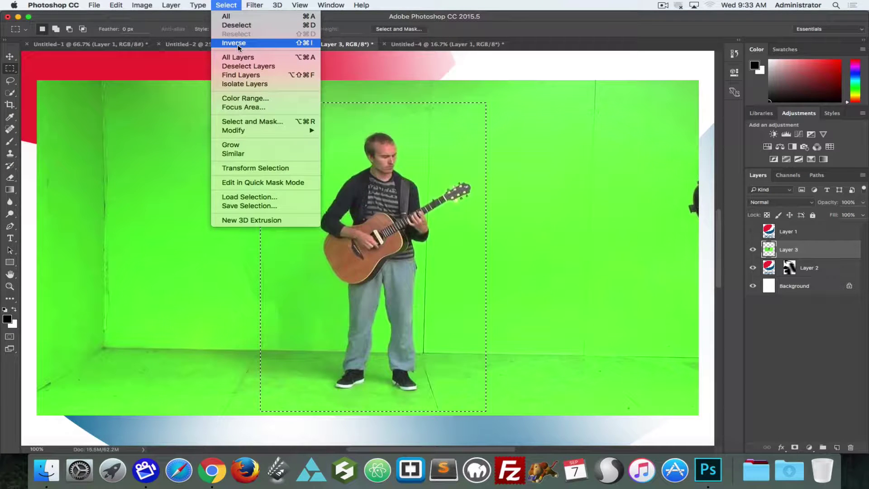
click(272, 44)
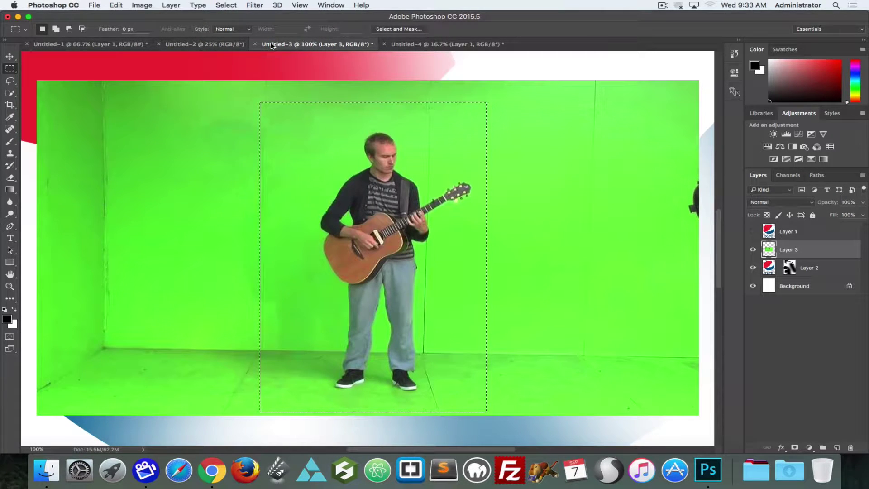
key(Delete)
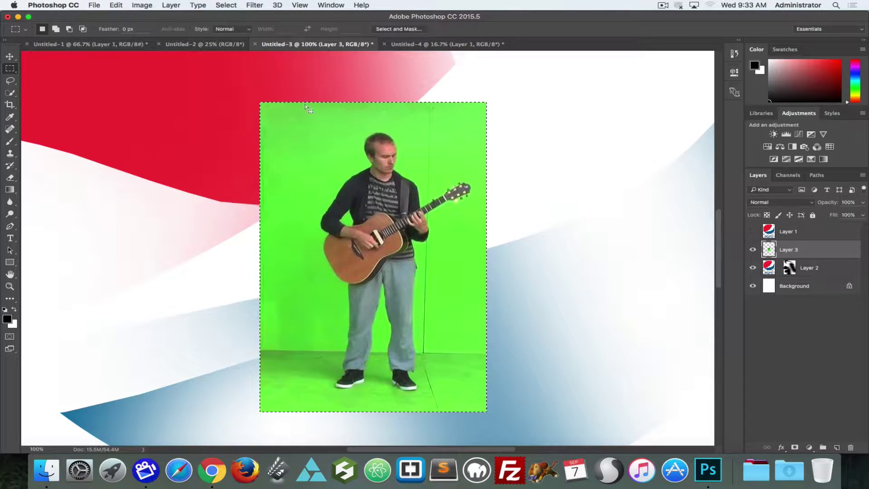
click(227, 5)
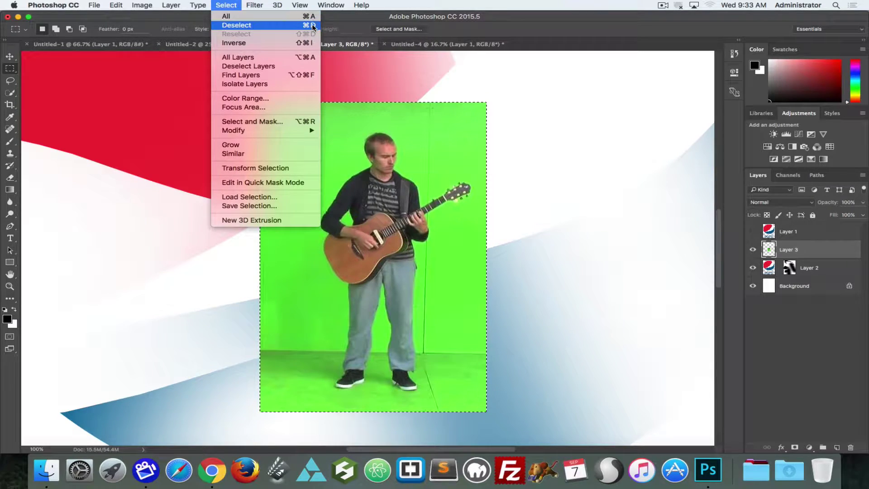
click(241, 44)
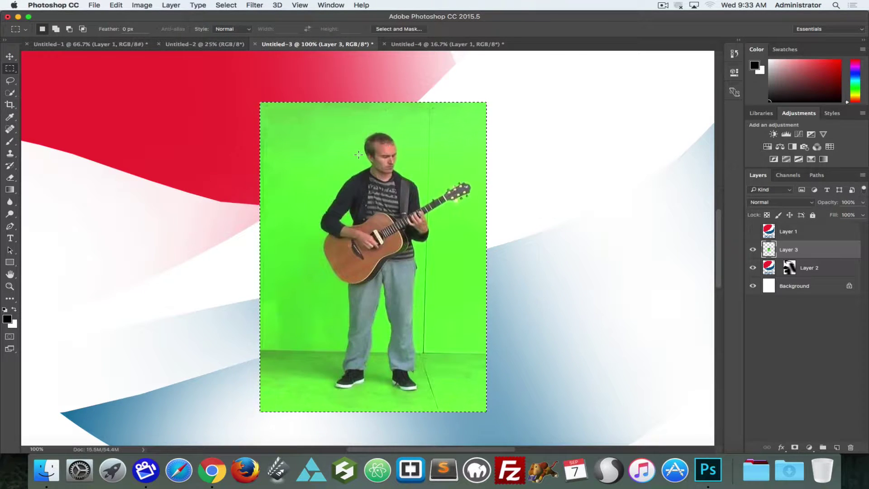
Draw a rectangular marquee beside the guitarist's head on Layer 3 and another outward from his face, clearing each selection
key(super+d)
drag(287, 117, 387, 177)
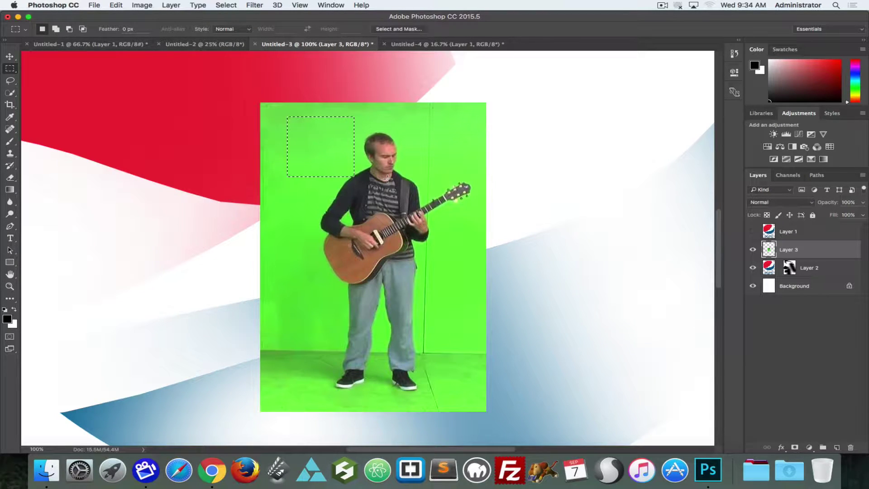
click(388, 178)
drag(385, 158, 472, 226)
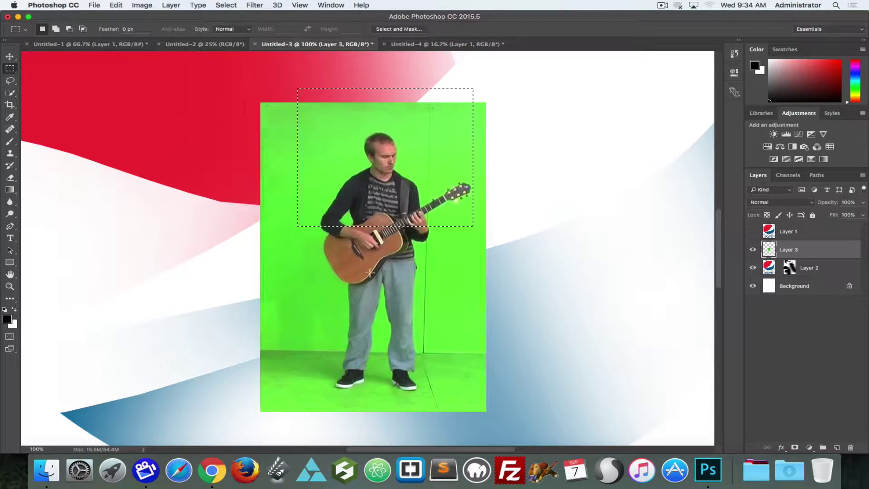
click(305, 183)
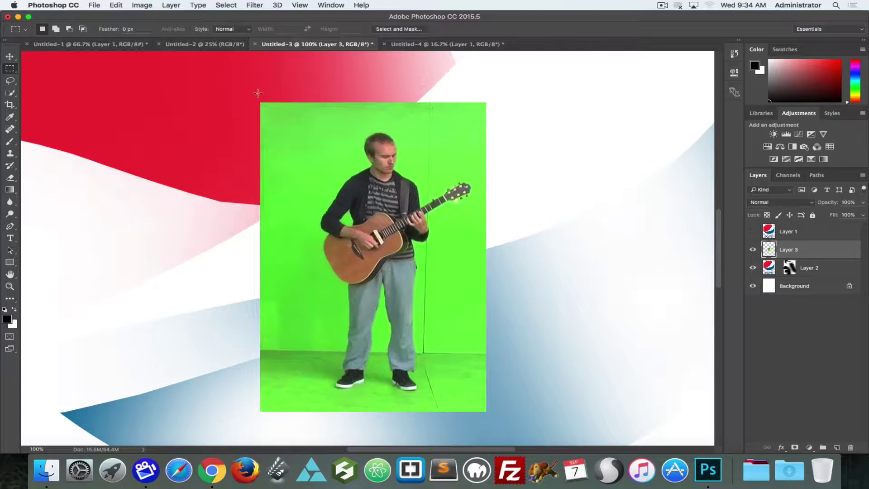
Draw a rectangular marquee from the green area across the guitarist, replace it with a small square one beside his head, and deselect
drag(281, 116, 408, 209)
click(408, 208)
drag(281, 122, 323, 165)
key(super+d)
With the Elliptical Marquee tool, draw an ellipse outward from the guitarist's head, clear it, and draw a perfect circle there instead
key(shift+m)
drag(392, 156, 471, 237)
drag(430, 197, 378, 152)
key(super+d)
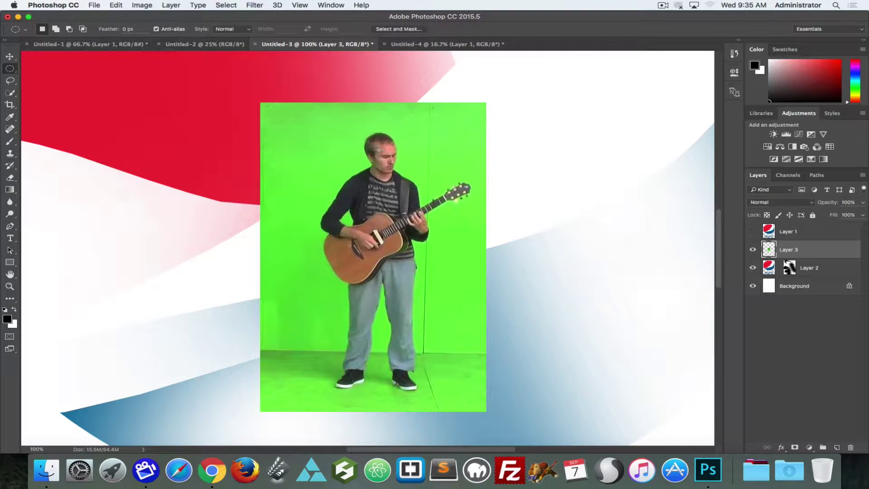
drag(383, 154, 446, 218)
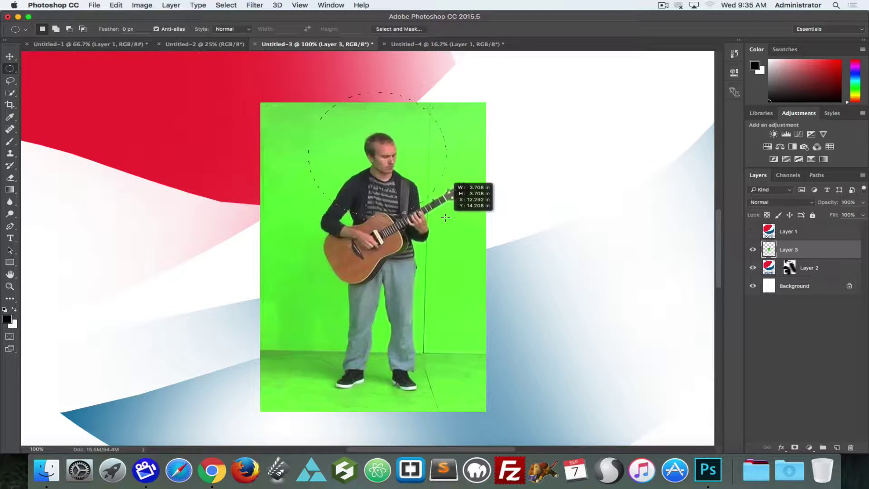
drag(445, 217, 406, 182)
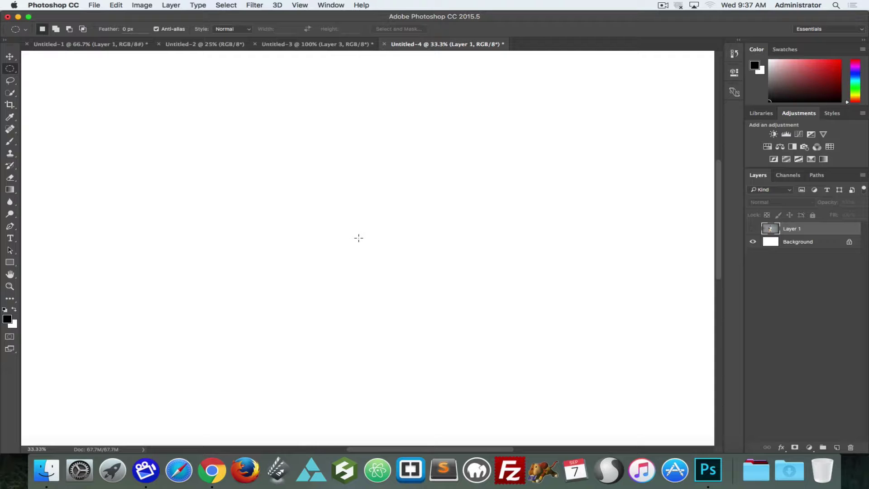
Draw a circular selection about 15.5 in wide outward from its centre, reposition it near the canvas's left edge, and deselect
drag(359, 237, 547, 417)
key(super+d)
drag(365, 245, 607, 404)
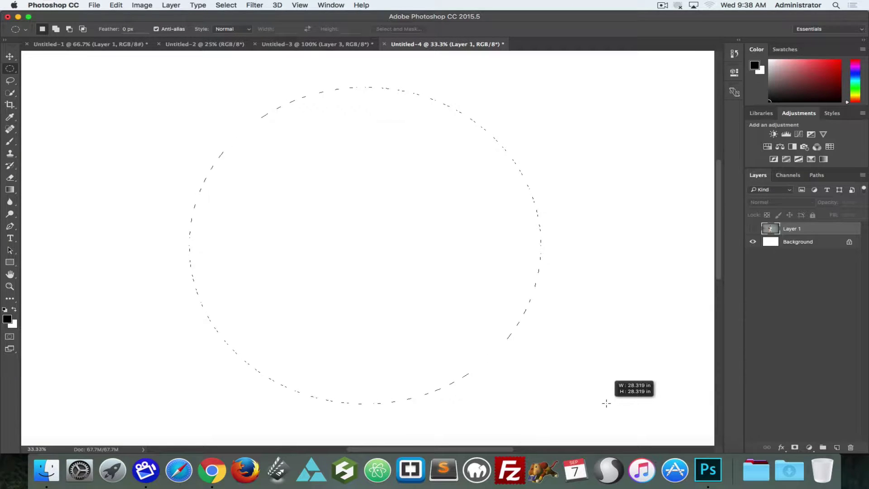
drag(607, 403, 548, 331)
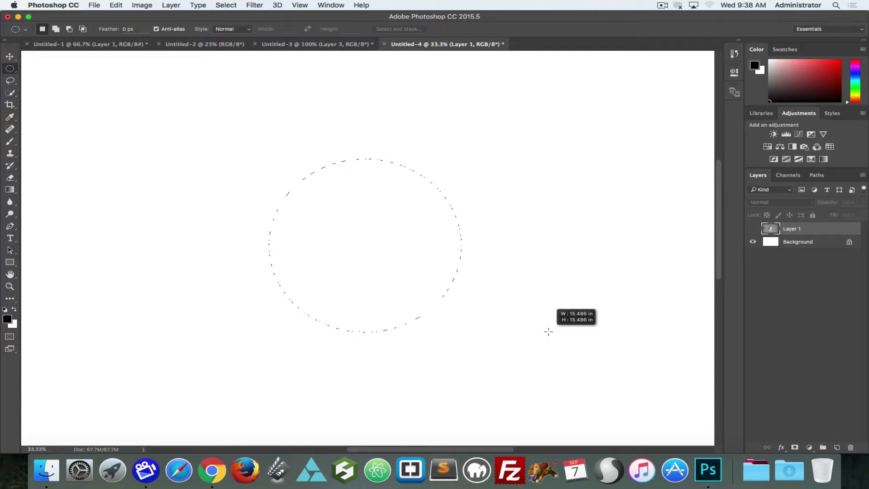
key(space)
drag(549, 332, 381, 334)
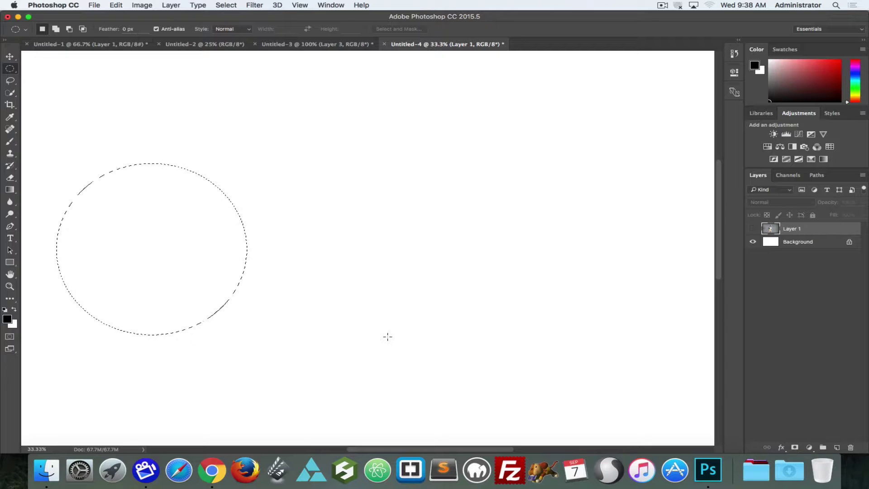
key(shift+alt)
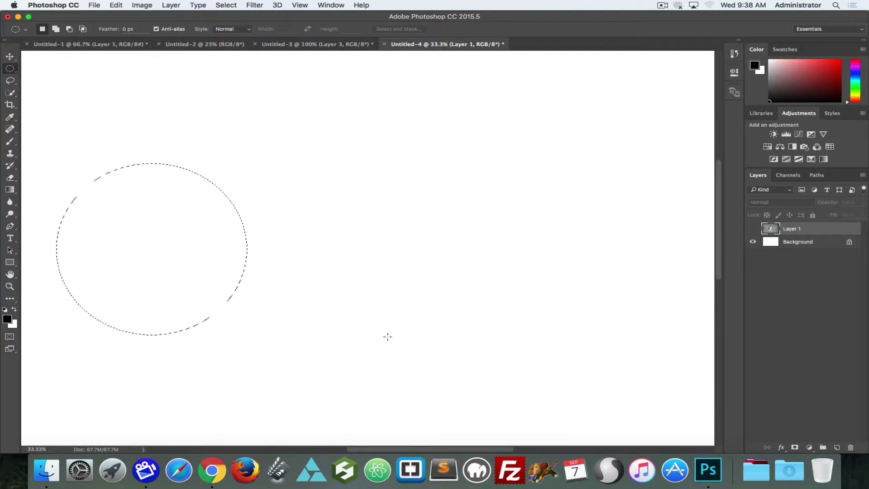
key(alt)
key(shift+alt)
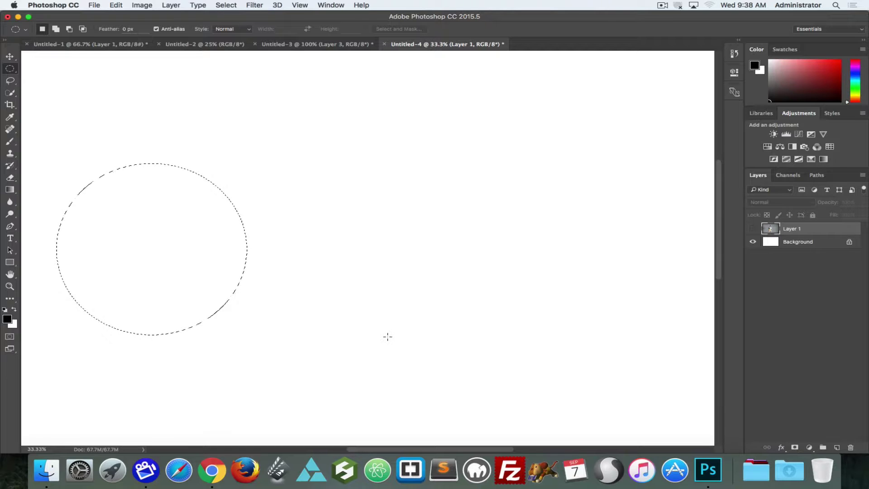
click(388, 336)
Draw a circular selection from its centre, reposition it towards the canvas's right edge, and size it to about 11.9 in
drag(366, 238, 449, 313)
key(alt)
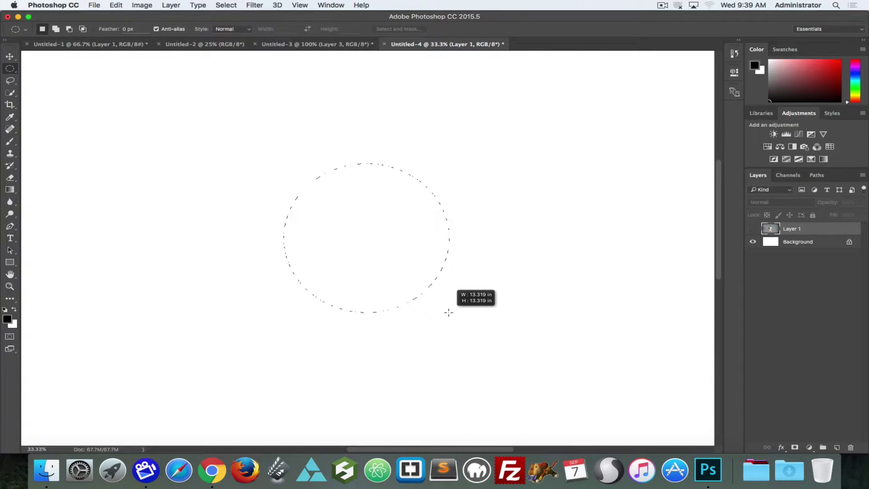
drag(449, 313, 675, 302)
key(space)
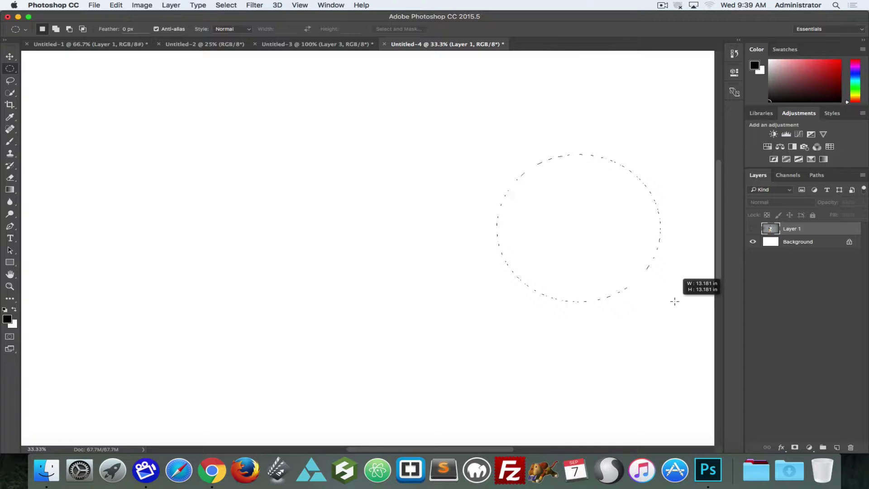
drag(675, 302, 652, 313)
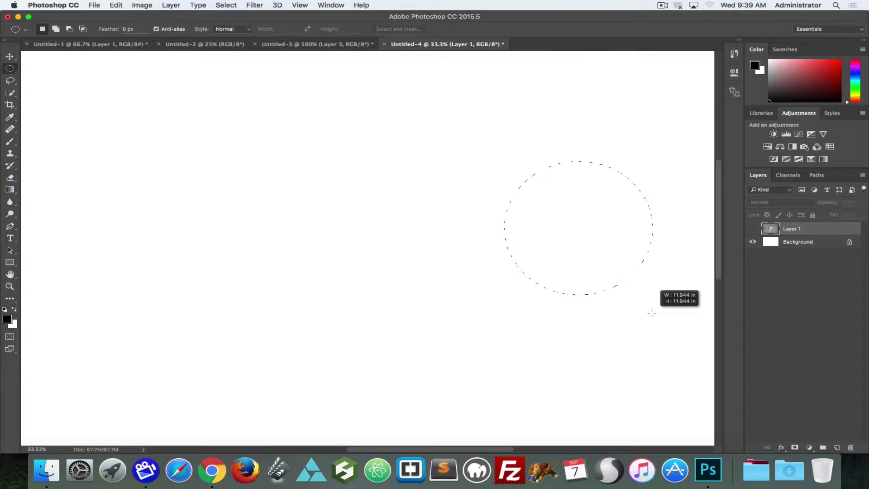
drag(652, 313, 652, 312)
drag(652, 313, 652, 313)
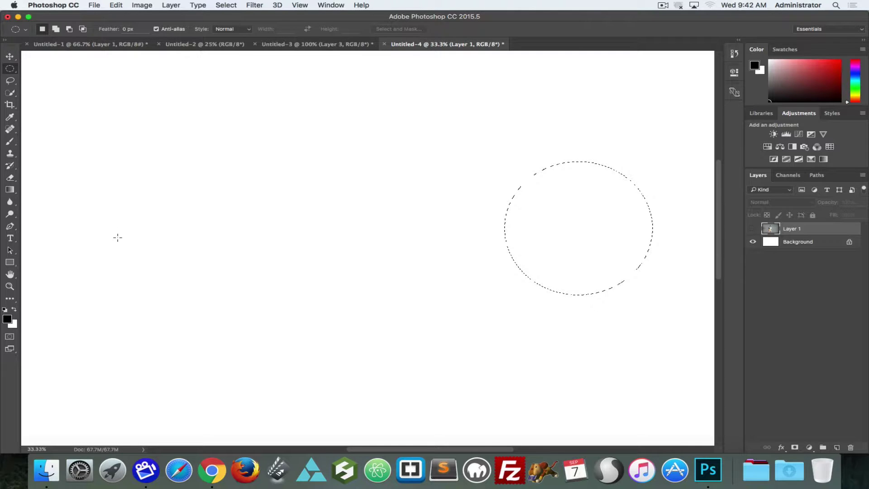
Clear the existing selection and draw a circular selection outward from its centre near the canvas's left edge
drag(62, 162, 189, 272)
key(super+d)
drag(120, 228, 202, 163)
key(shift)
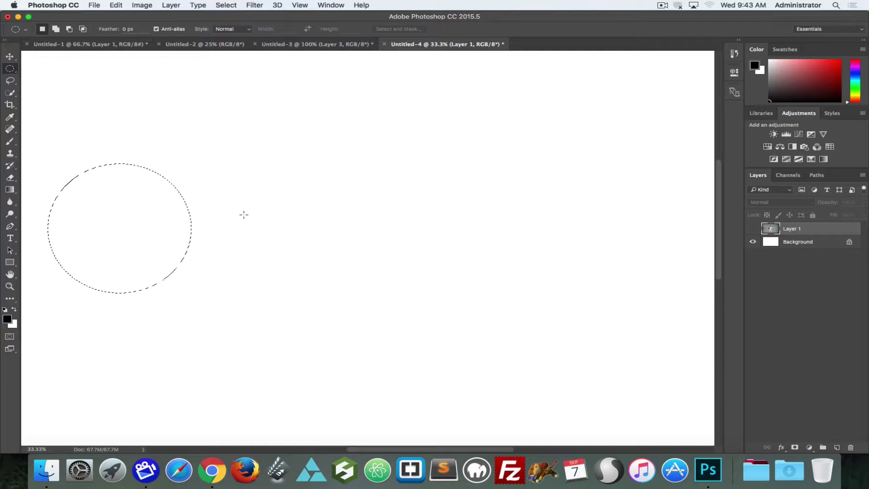
Add a second circular selection about 11.6 in wide, sized to match the first circle and placed in the middle of the canvas
key(shift)
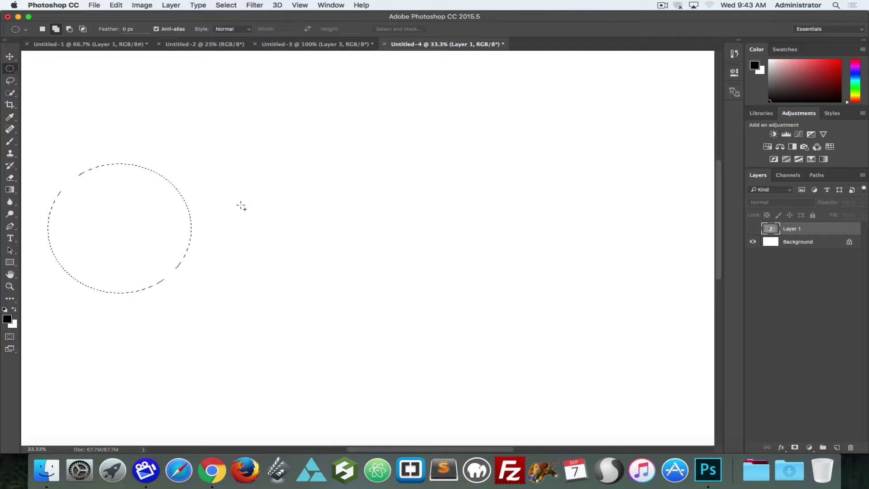
drag(242, 206, 299, 329)
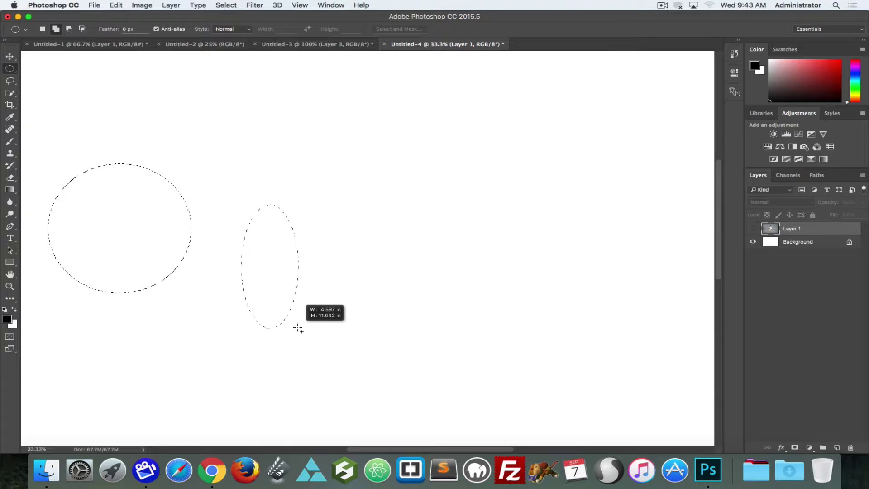
drag(298, 329, 300, 328)
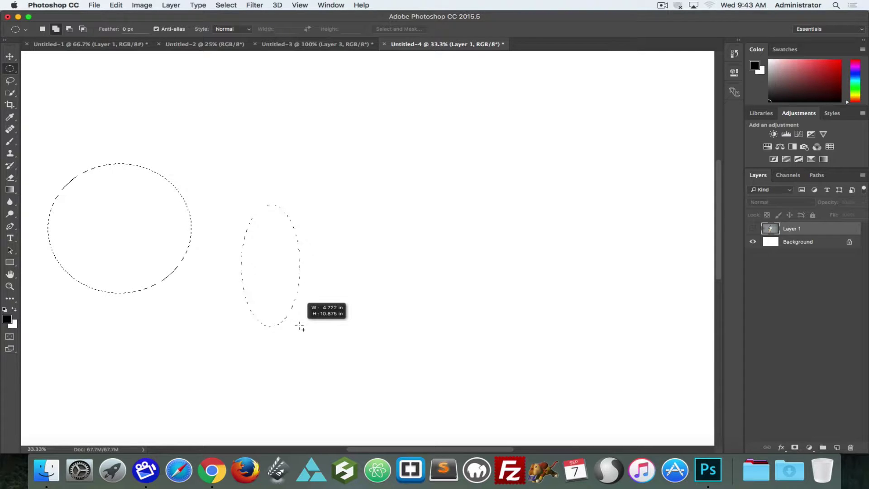
key(shift)
drag(300, 327, 301, 327)
drag(300, 327, 371, 358)
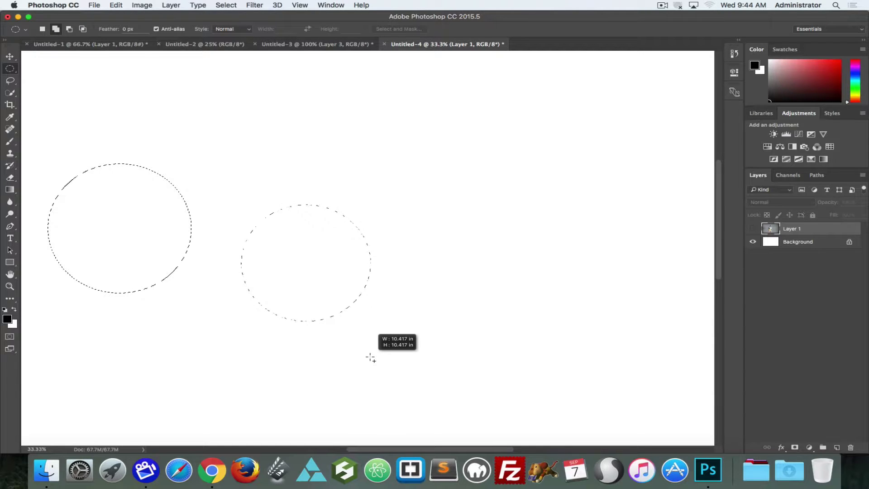
drag(371, 358, 374, 361)
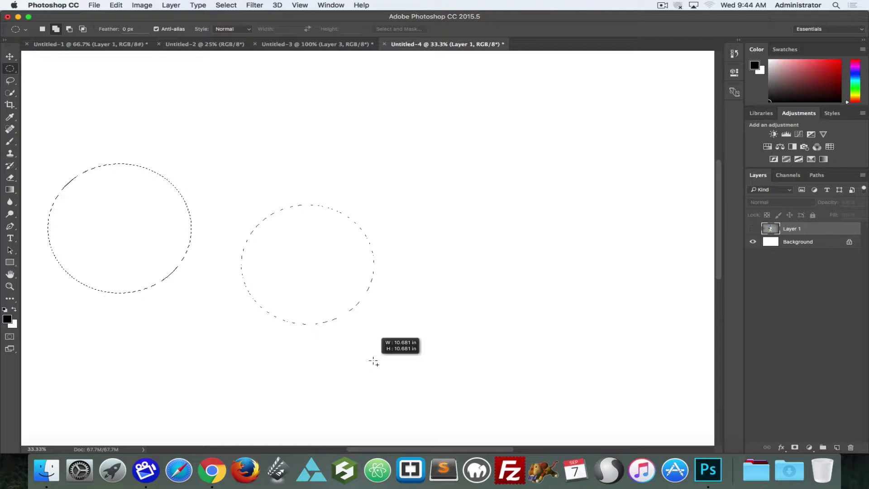
drag(374, 362, 191, 312)
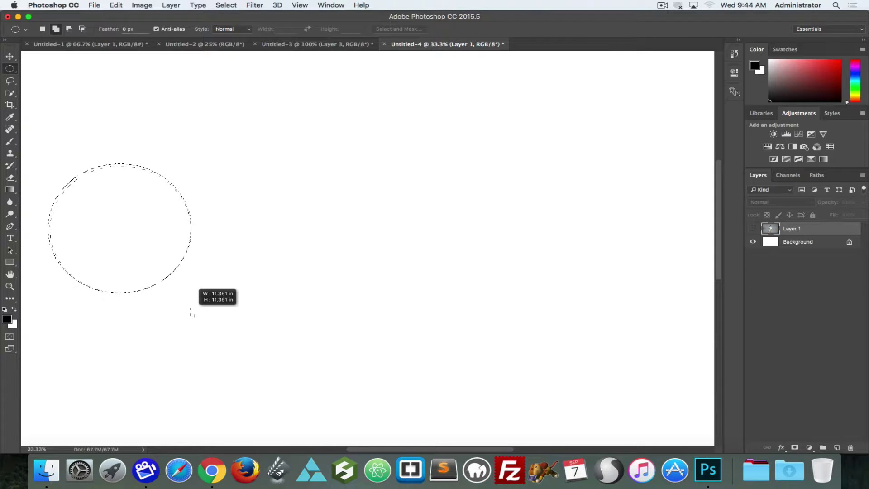
drag(191, 312, 191, 313)
drag(191, 312, 406, 316)
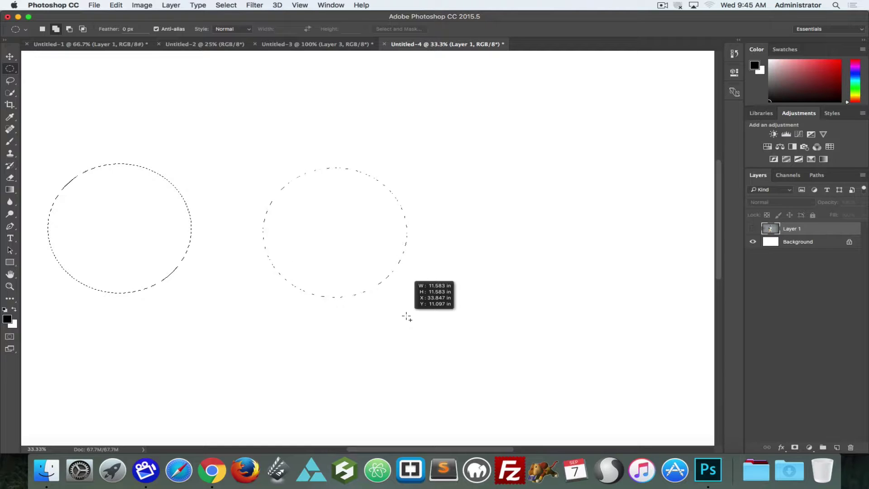
drag(406, 317, 407, 316)
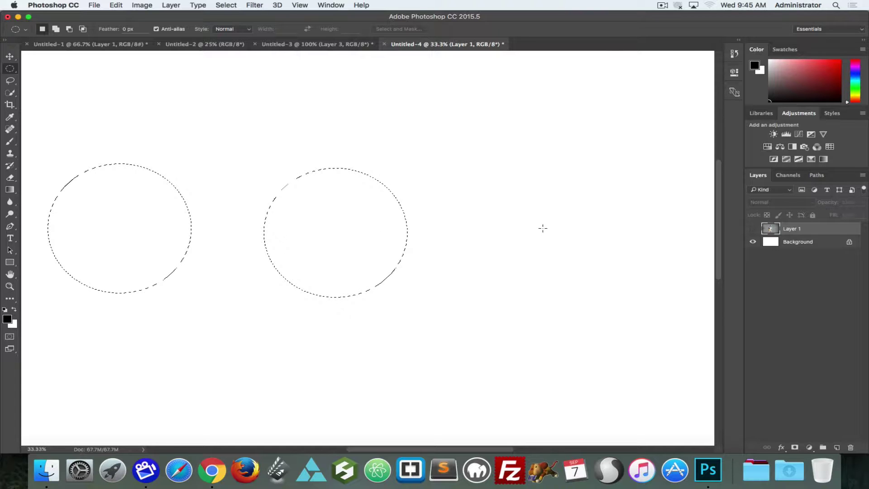
Add a third circular selection of matching size in line with the other two, near the canvas's right edge
key(shift)
drag(446, 179, 510, 265)
key(alt)
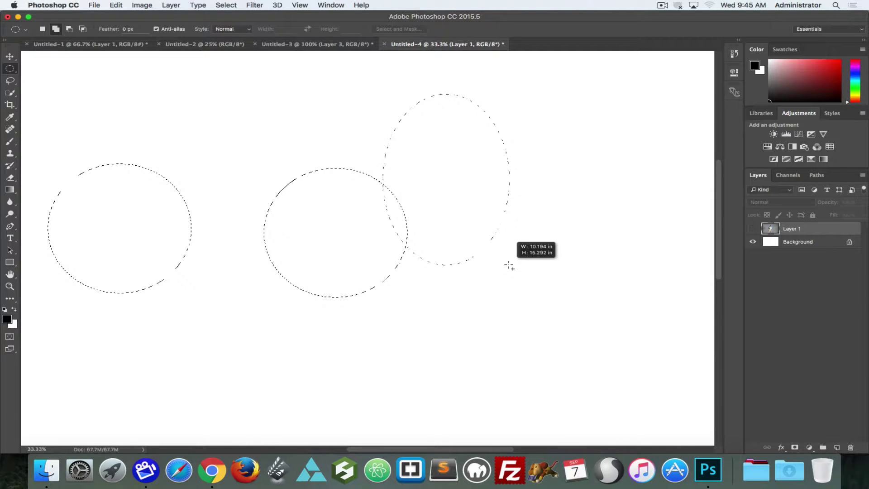
key(shift)
drag(509, 266, 620, 314)
key(space)
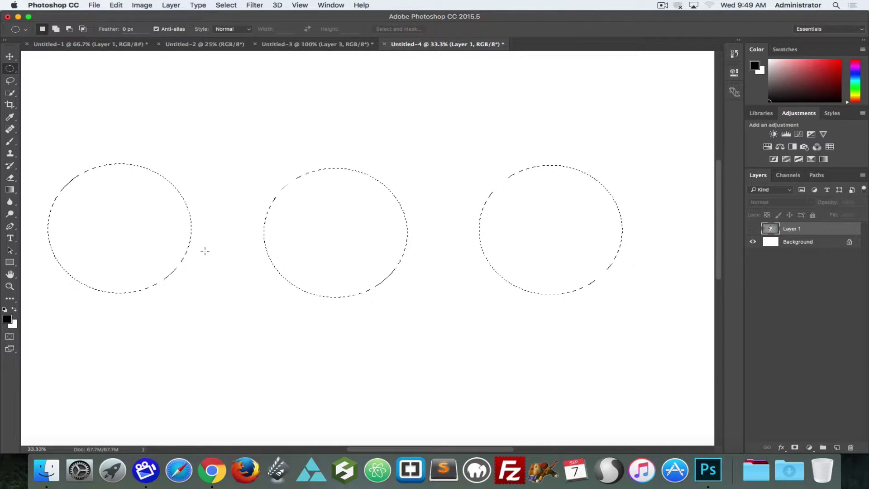
Subtract a concentric circle about 7 in wide from the leftmost circular selection to form a ring
key(shift)
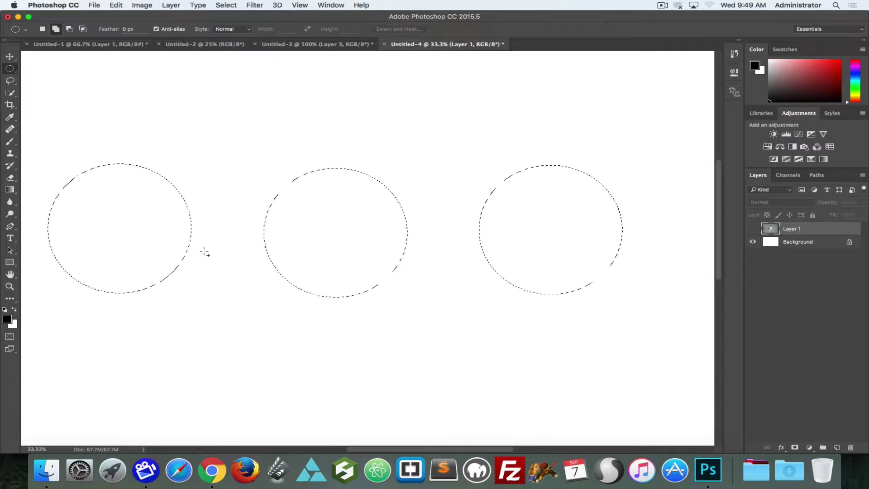
key(alt)
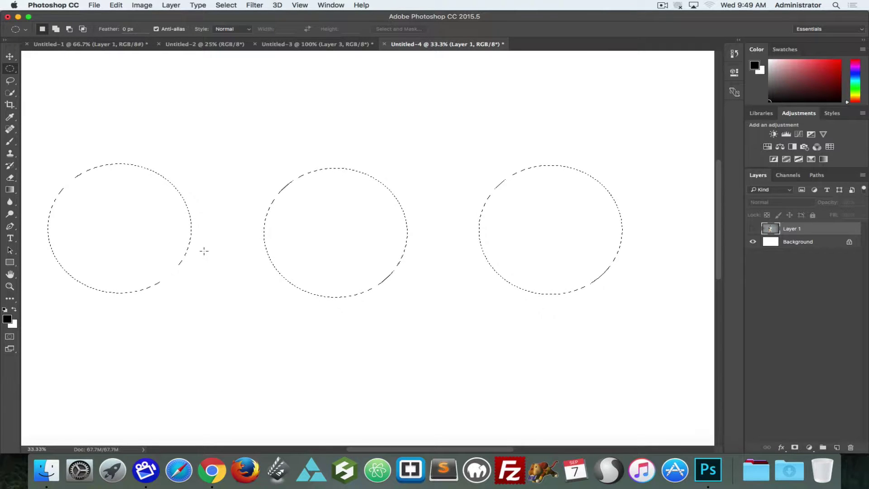
key(alt)
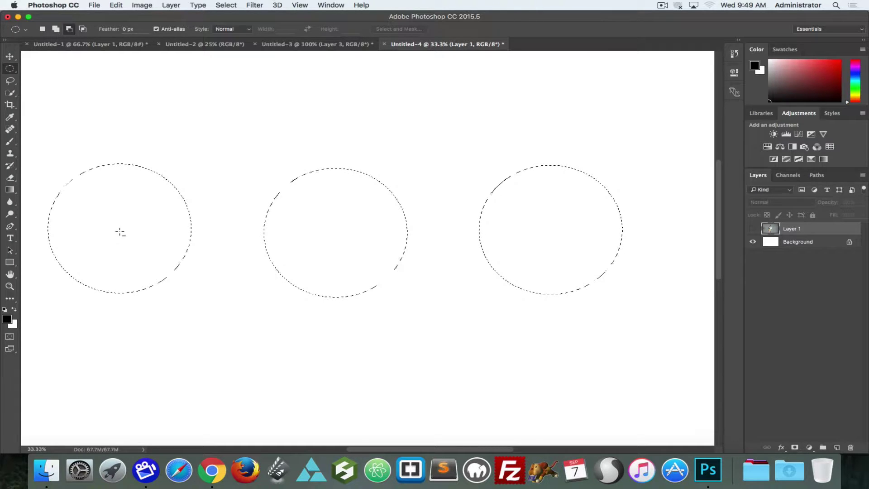
drag(120, 229, 154, 267)
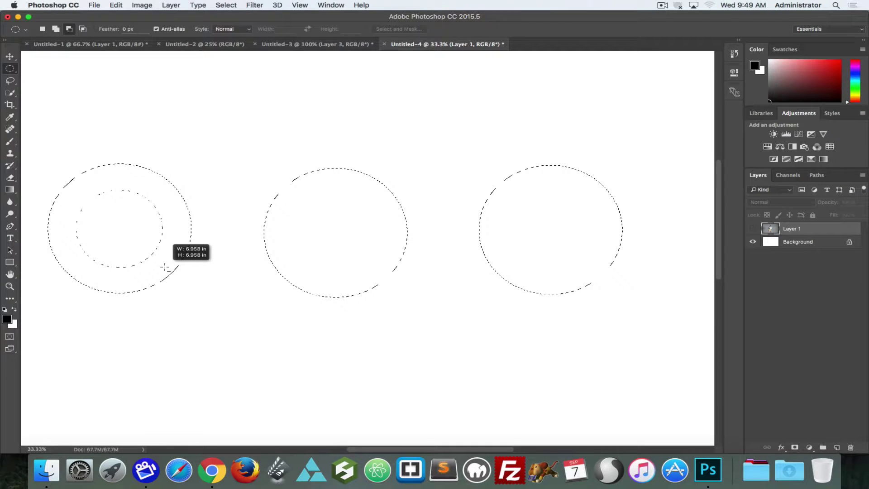
drag(164, 267, 165, 266)
drag(166, 266, 166, 266)
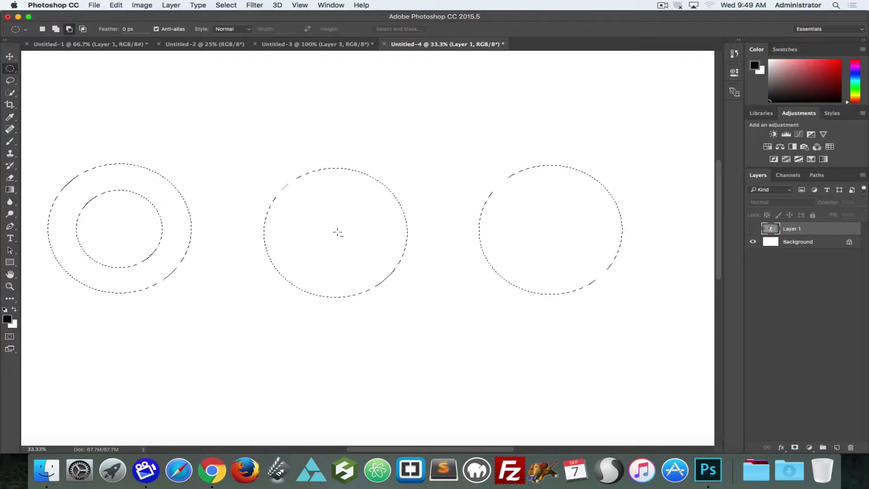
Subtract smaller concentric circles from the middle and rightmost selections, the rightmost about 7.1 in wide, and make Layer 1 visible
drag(337, 233, 382, 274)
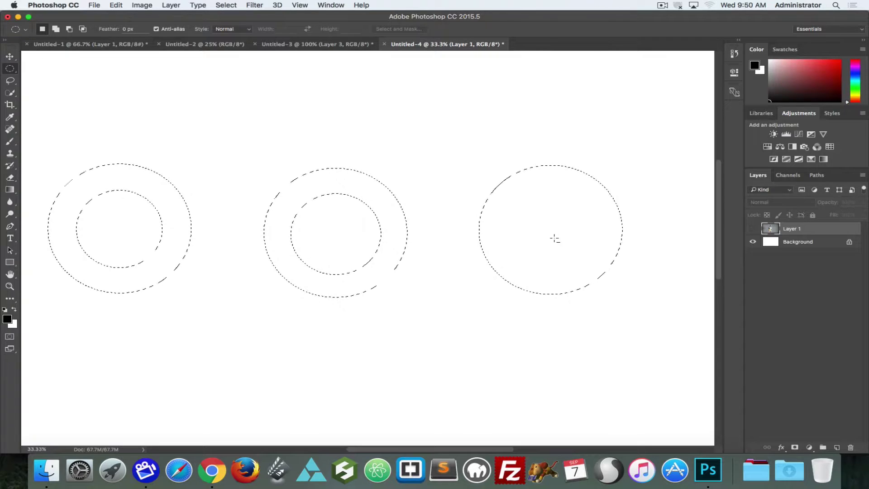
key(alt)
drag(555, 239, 607, 271)
key(space)
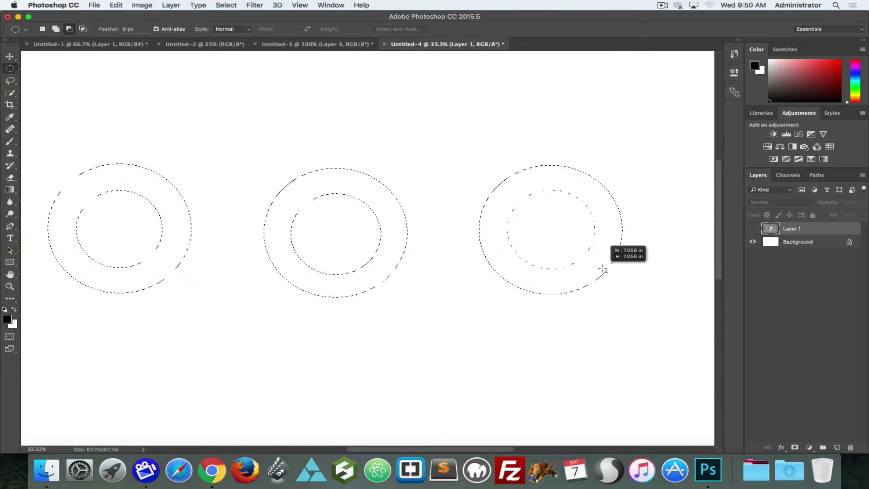
drag(603, 269, 601, 266)
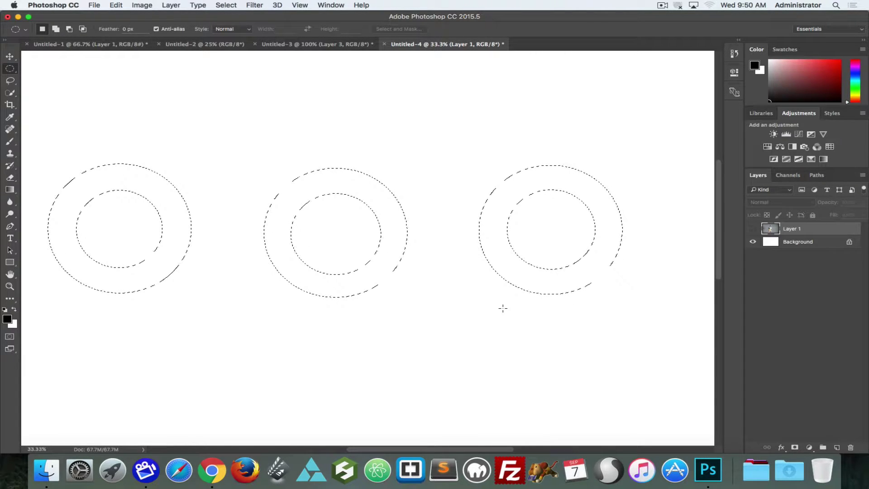
click(753, 229)
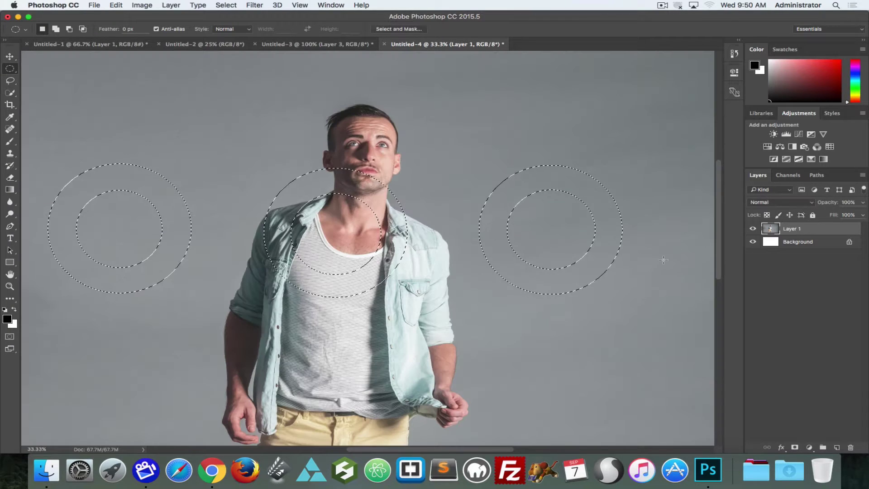
Try deleting the three ring-shaped areas from Layer 1 in Untitled-4, undo the deletion and deselect the rings
key(super+BackSpace)
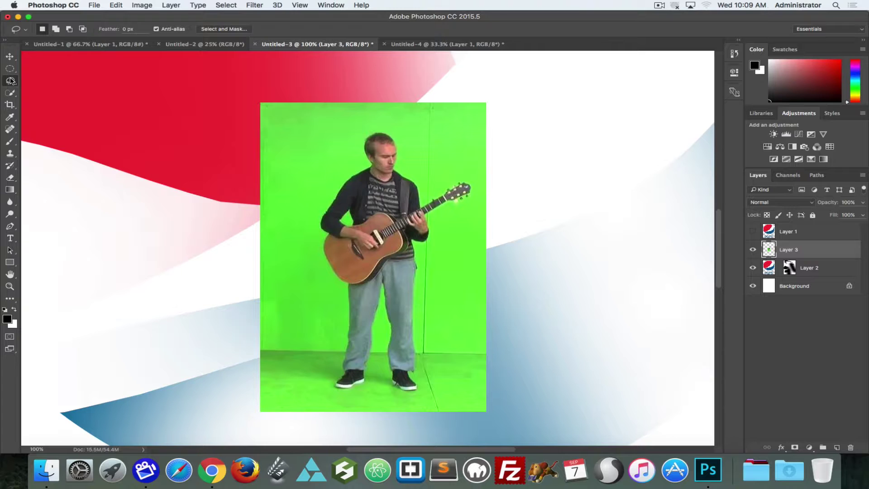
click(438, 43)
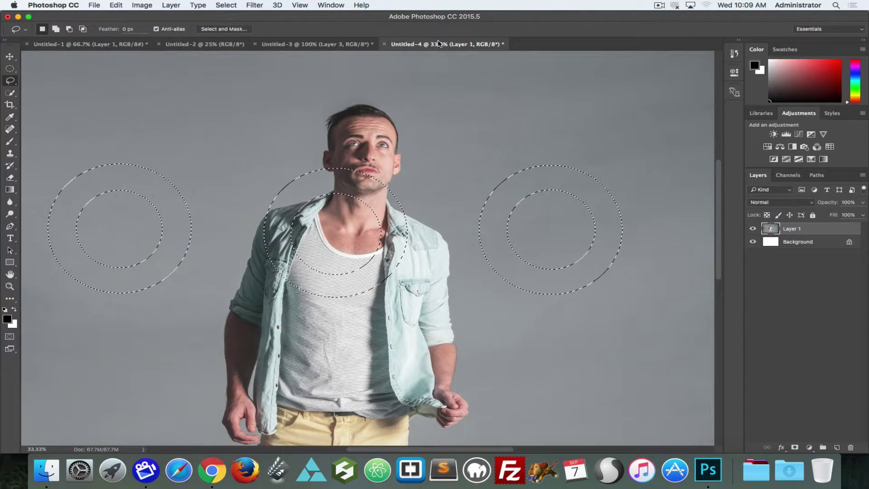
key(BackSpace)
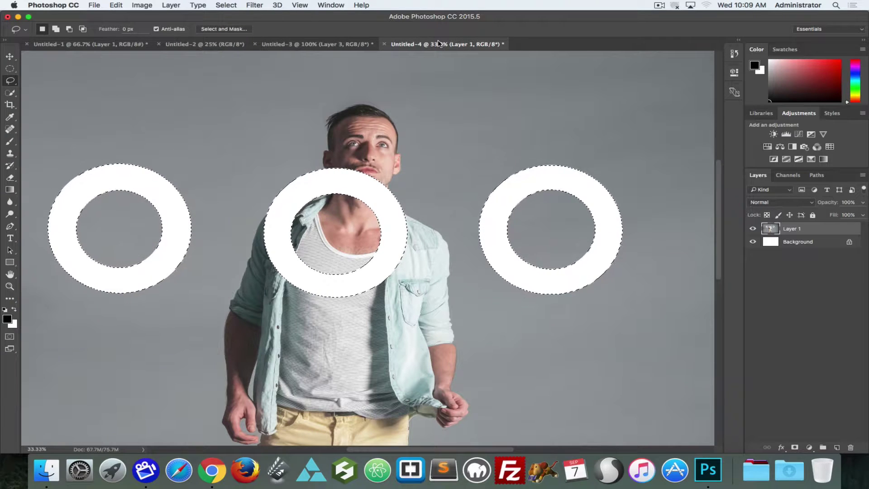
key(super+z)
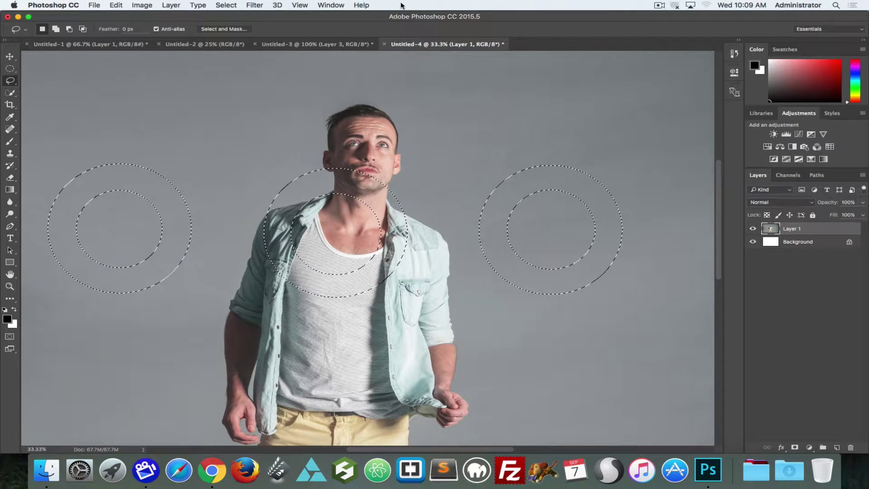
click(200, 112)
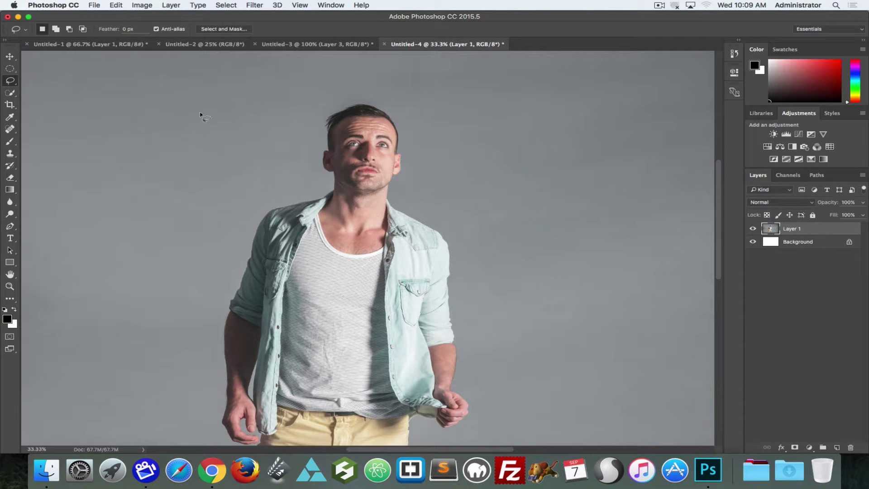
Select a large ellipse over the man's torso, add a smaller overlapping ellipse to its right, and subtract a flat wide ellipse across both
click(10, 69)
drag(211, 116, 553, 385)
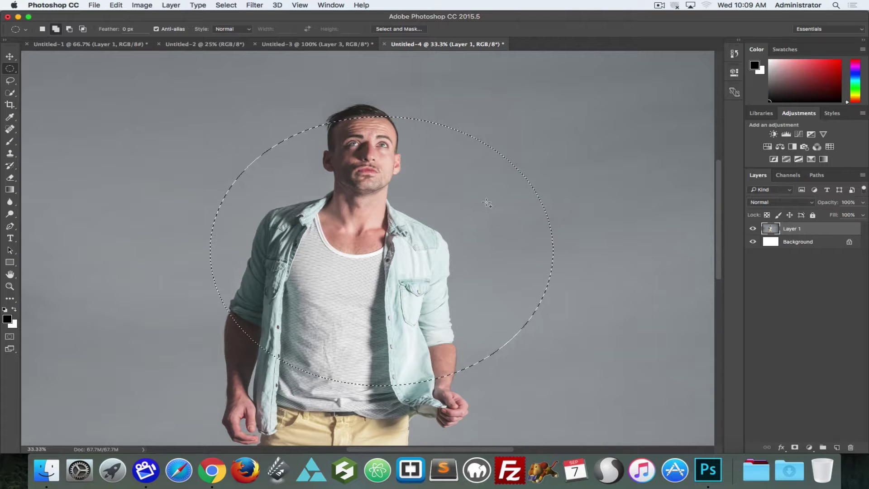
drag(481, 196, 670, 334)
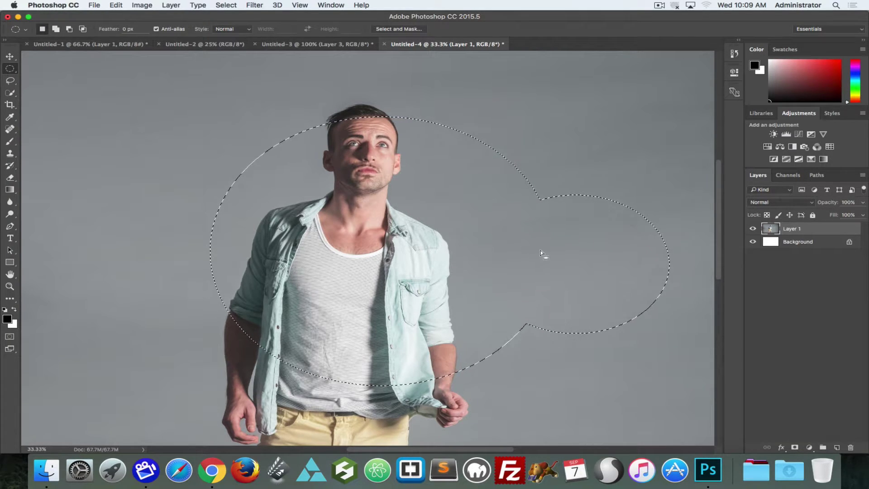
key(alt)
drag(560, 252, 258, 291)
Try deleting the combined elliptical area from Layer 1, undo the deletion and clear the selection
key(BackSpace)
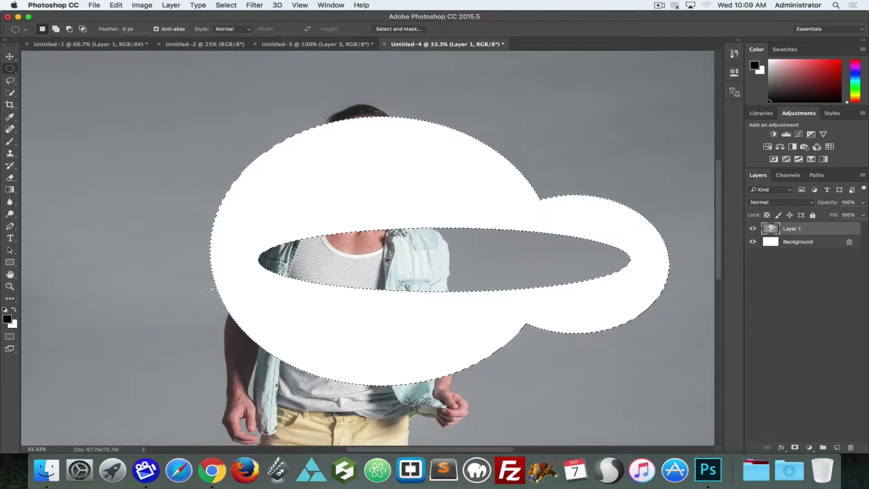
key(super+z)
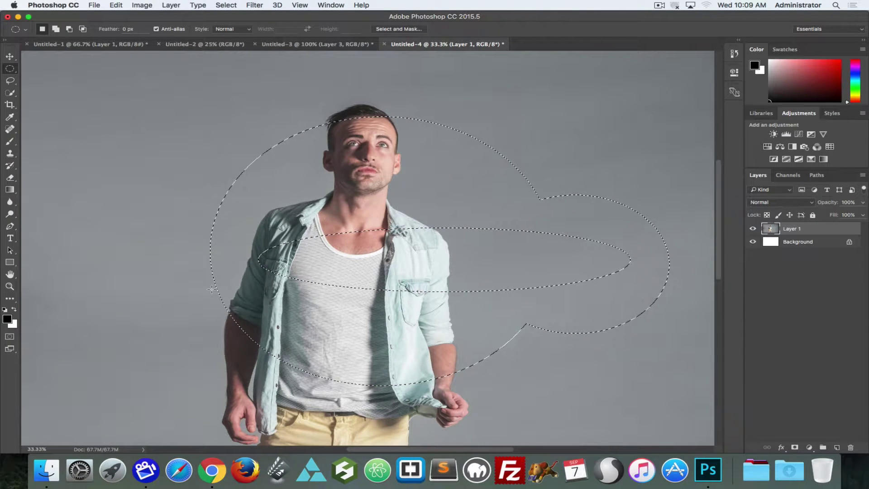
click(211, 288)
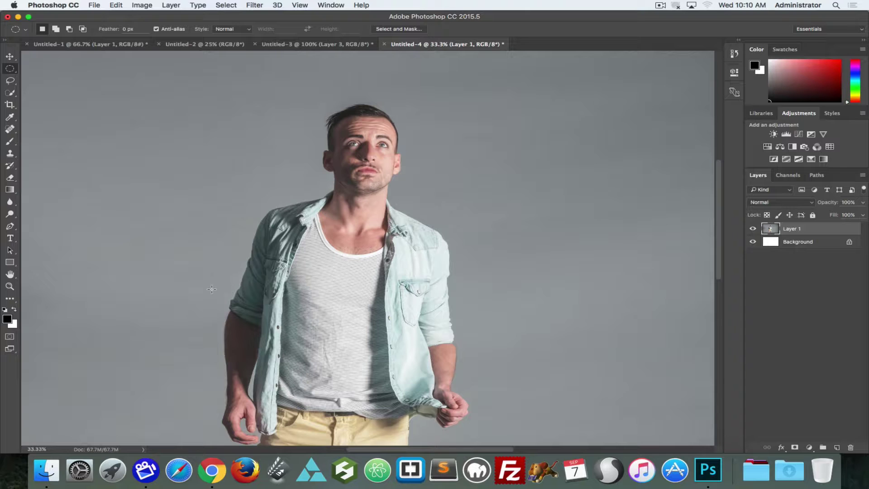
Switch to Untitled-3, try framing the guitarist with a rectangular marquee and deselect it
click(294, 44)
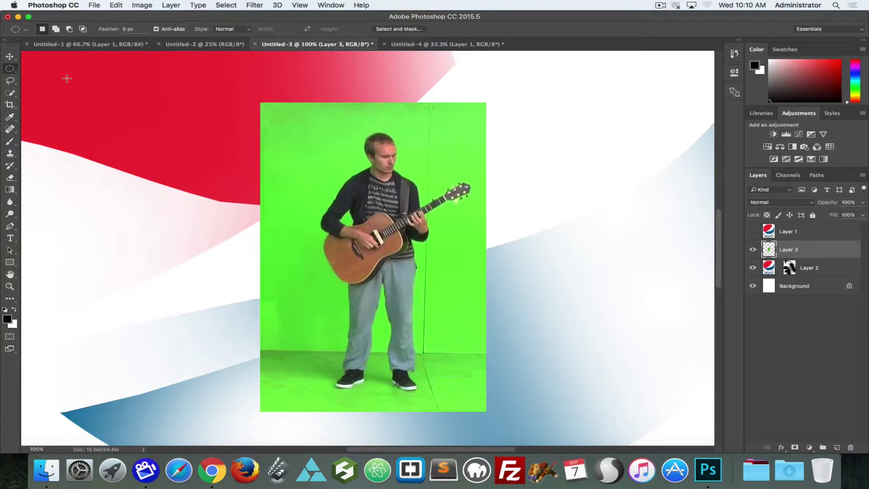
key(shift+m)
drag(296, 120, 487, 397)
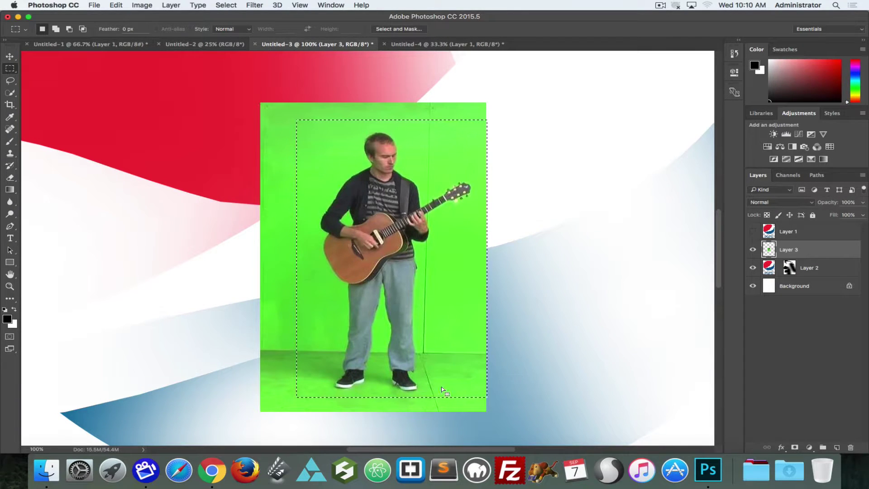
key(ctrl+d)
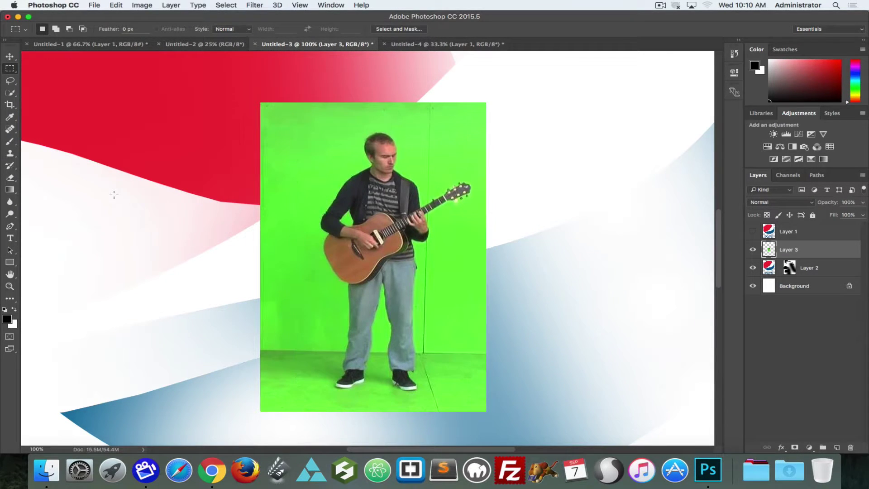
Outline the guitarist loosely with the Lasso, paste a copy into Untitled-4 and move it onto the grey background right of the man's head
click(10, 81)
mouse_move(335, 125)
mouse_down()
mouse_move(305, 229)
mouse_move(316, 329)
mouse_move(296, 378)
mouse_move(367, 408)
mouse_move(497, 404)
mouse_move(435, 330)
mouse_move(452, 224)
mouse_move(490, 189)
mouse_move(469, 173)
mouse_move(435, 167)
mouse_move(418, 129)
mouse_move(364, 123)
mouse_move(319, 143)
mouse_up()
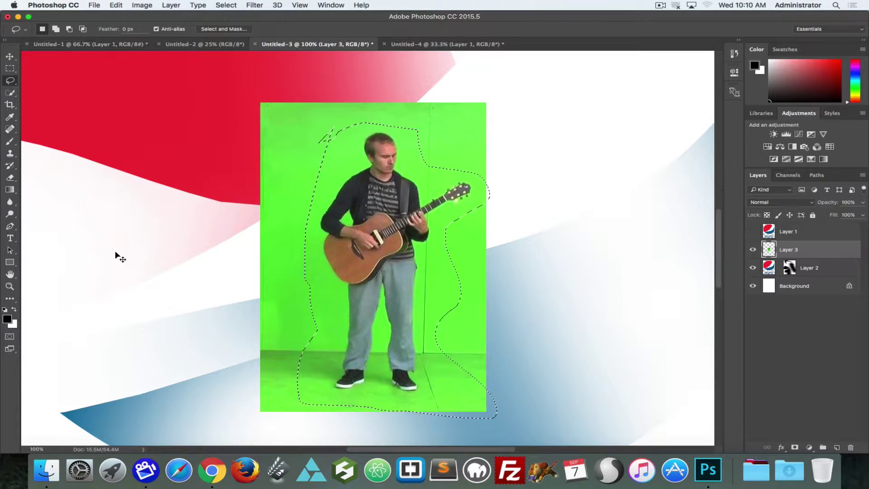
click(433, 44)
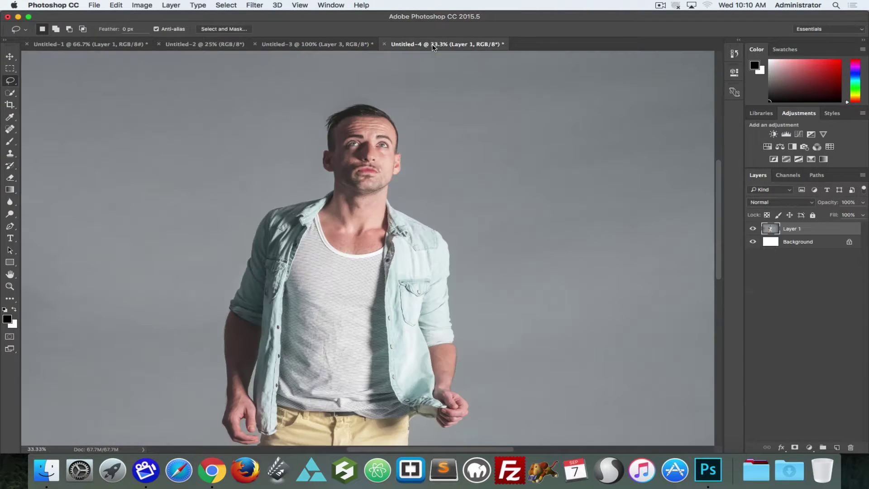
key(super+v)
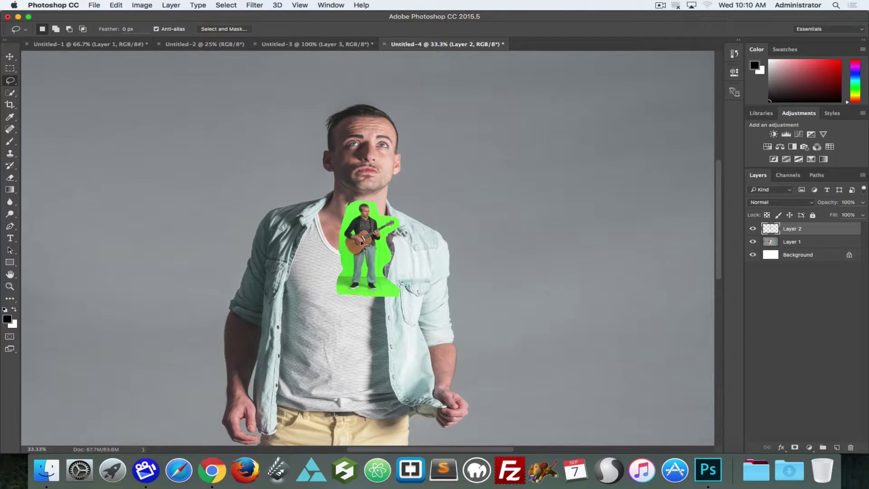
key(v)
mouse_move(361, 243)
mouse_down()
mouse_move(476, 192)
mouse_move(472, 147)
mouse_up()
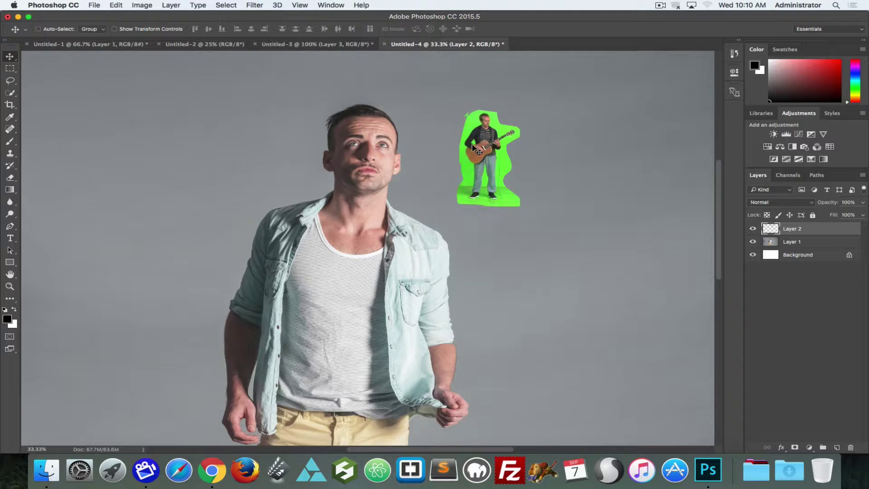
Sample the green backdrop left, right and upper left of the guitarist with the Magic Wand at tolerance 32, replacing the selection each time
key(super+equal)
key(super+equal)
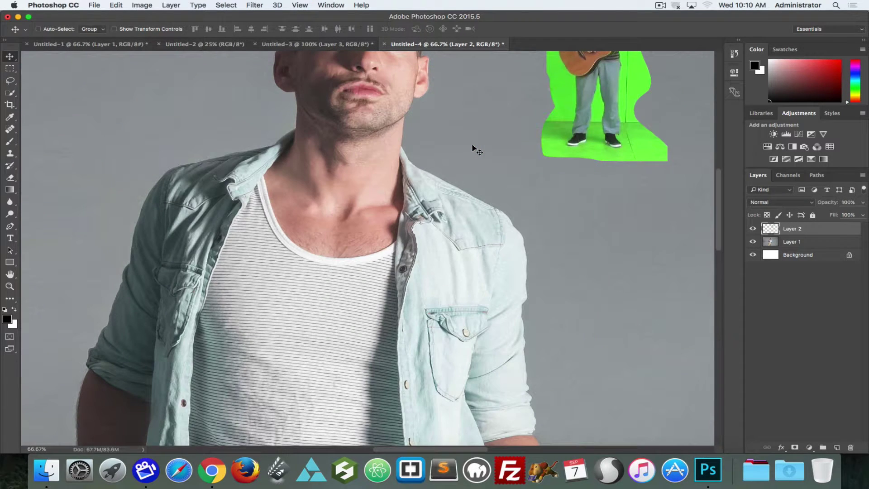
scroll(471, 143, up, 5)
scroll(472, 143, right, 5)
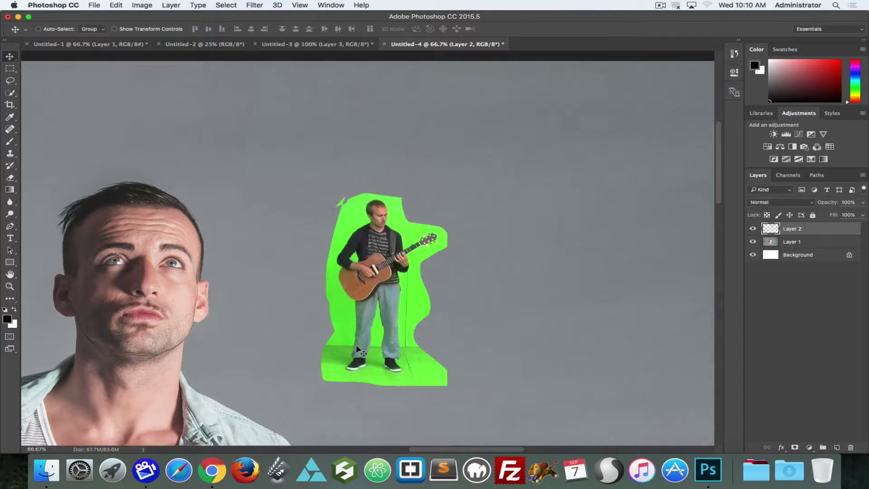
key(super+equal)
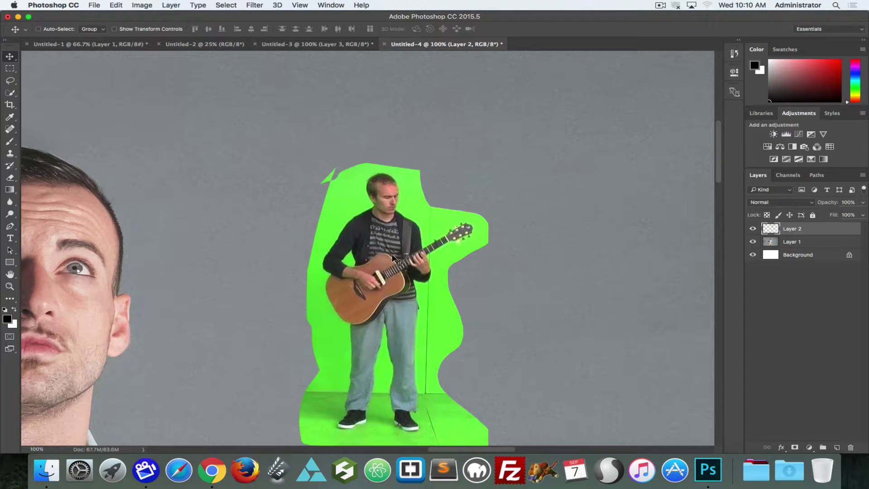
drag(393, 257, 484, 202)
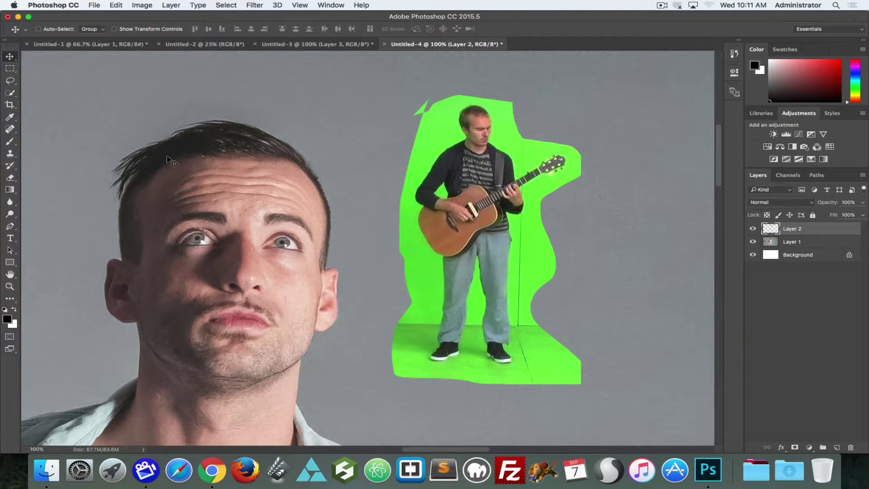
click(11, 94)
right_click(10, 94)
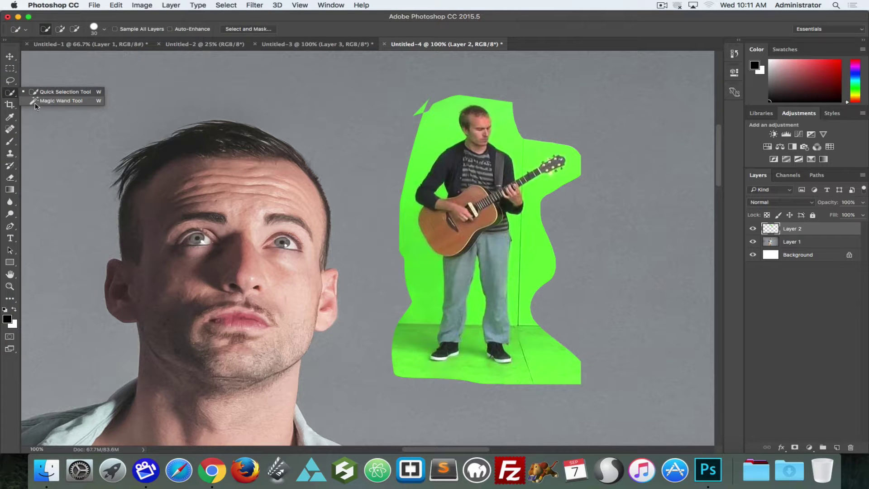
click(35, 103)
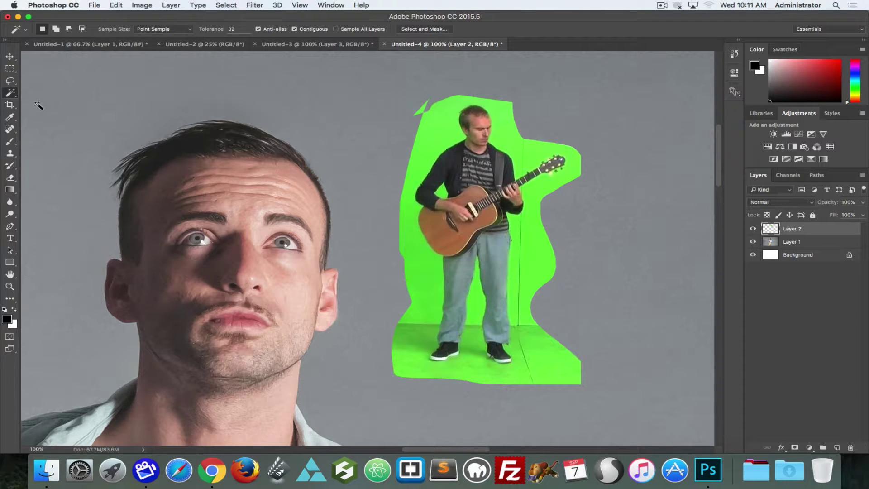
click(417, 261)
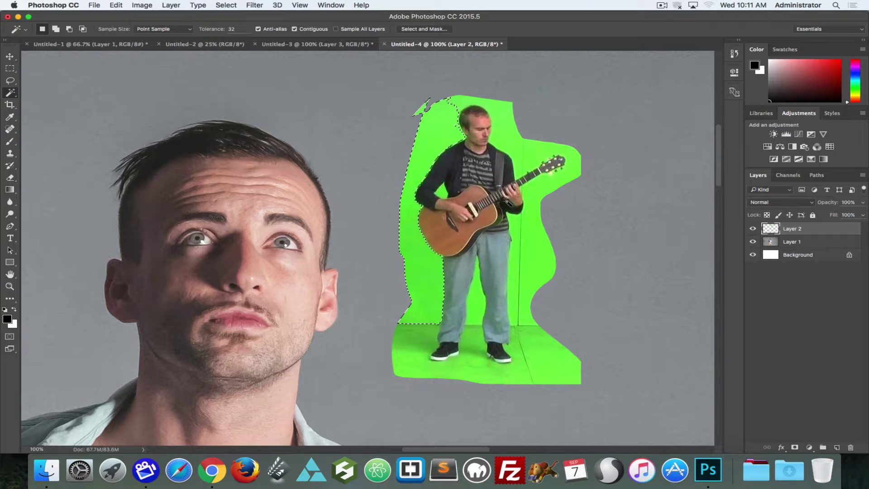
click(517, 152)
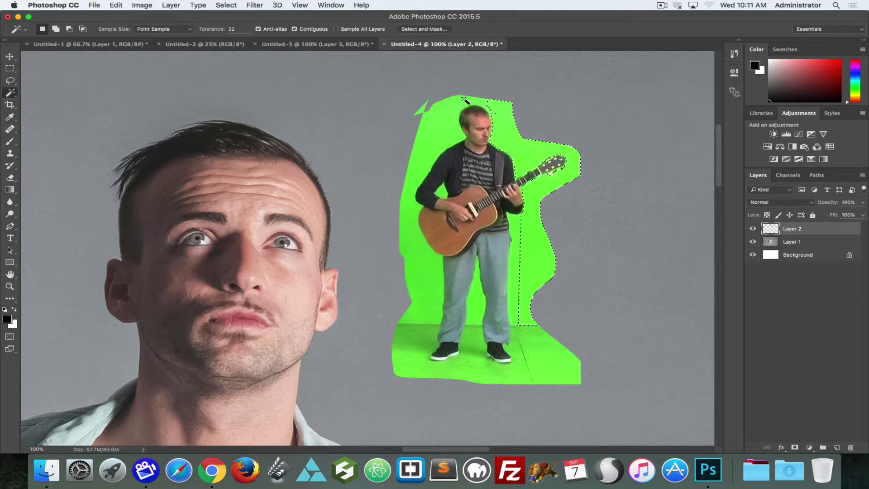
click(435, 123)
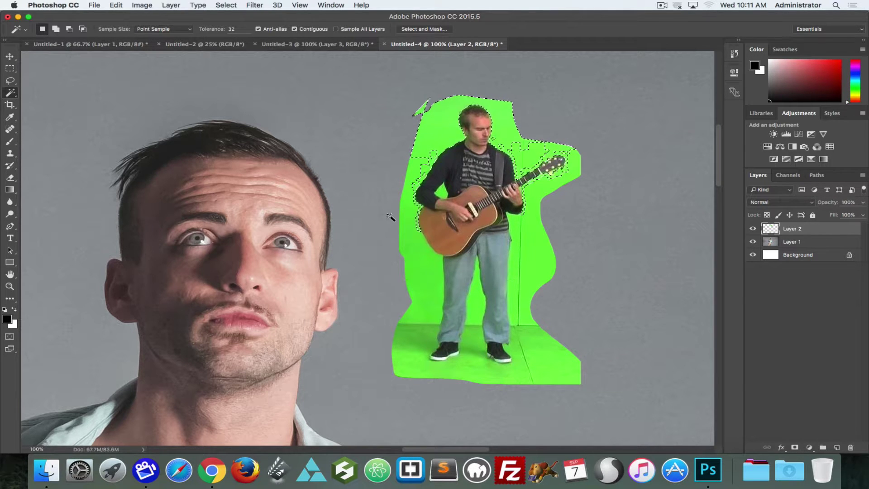
Try deleting the selected green area from Layer 2 and deselecting it, and undo both actions
key(Delete)
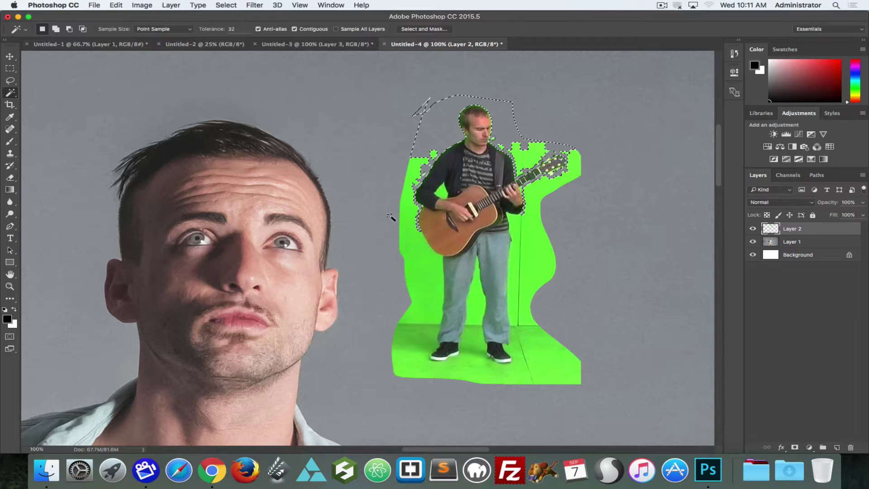
key(super+d)
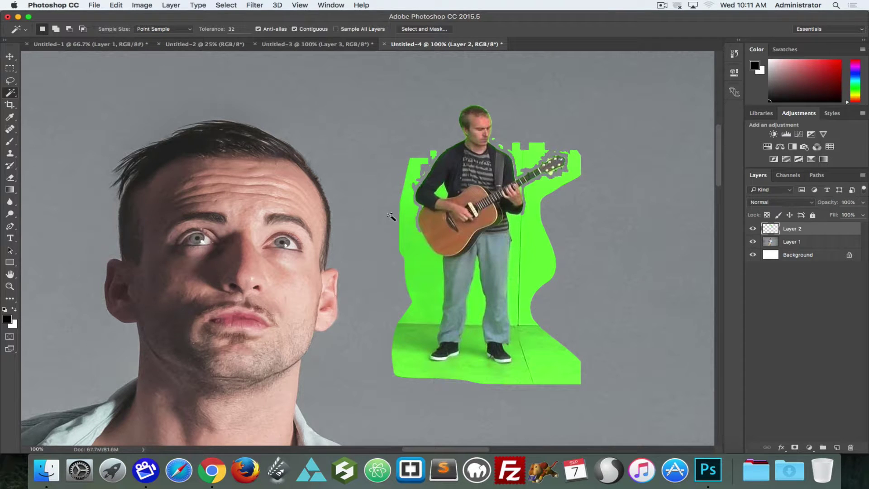
key(super+z)
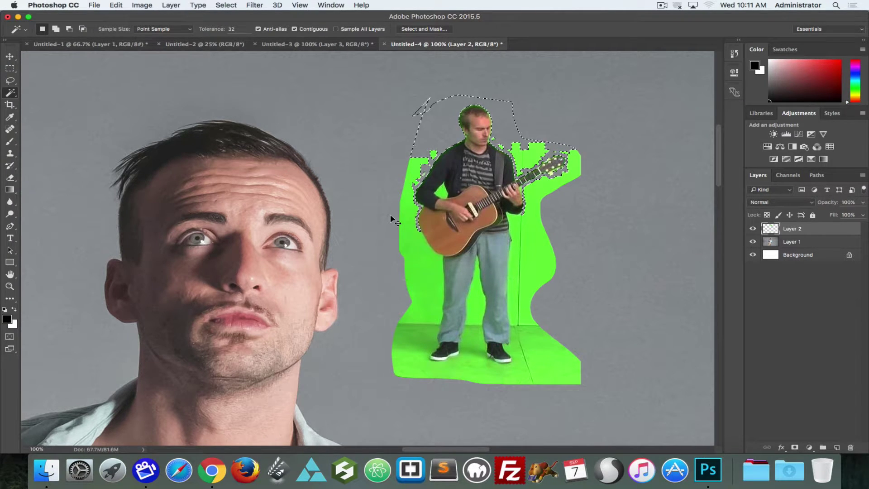
key(alt+super+z)
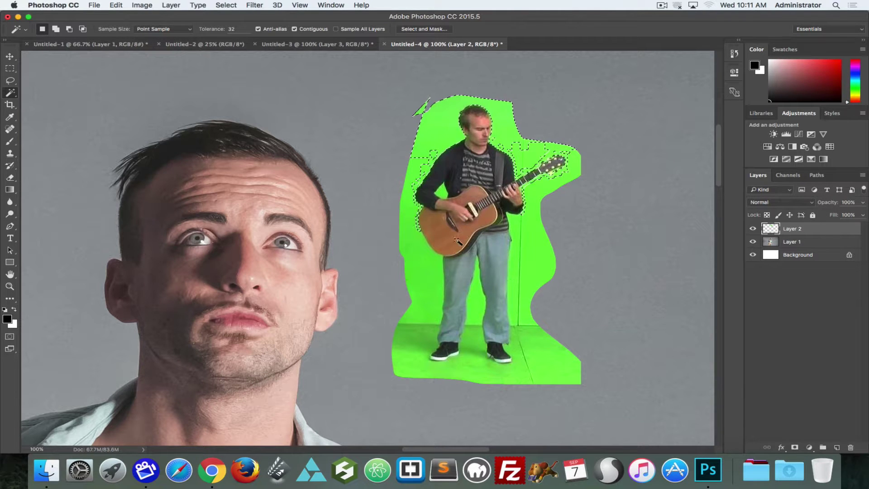
Select the entire green backdrop around the guitarist with the Magic Wand, adding the wall, the gap between his legs and the floor
click(431, 288)
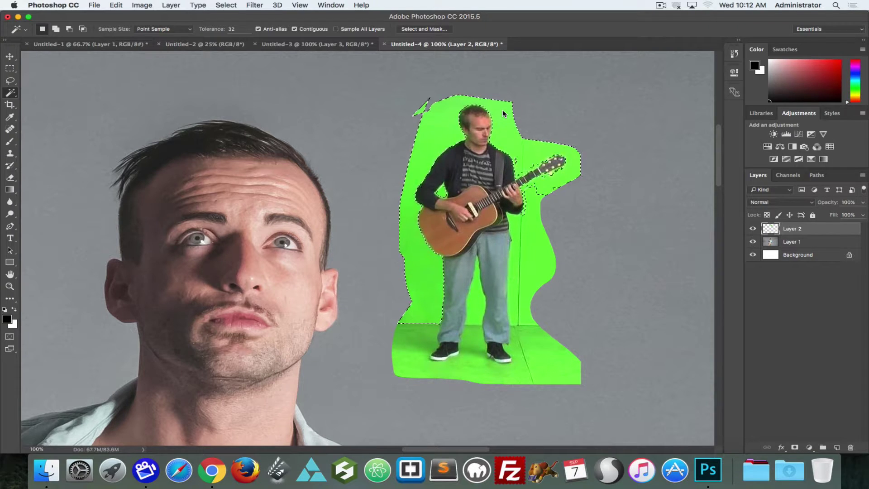
shift+click(502, 110)
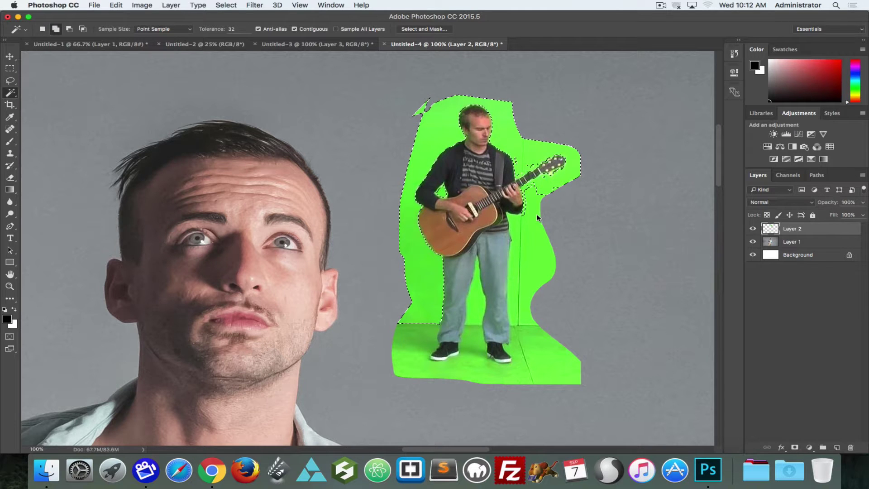
shift+click(529, 240)
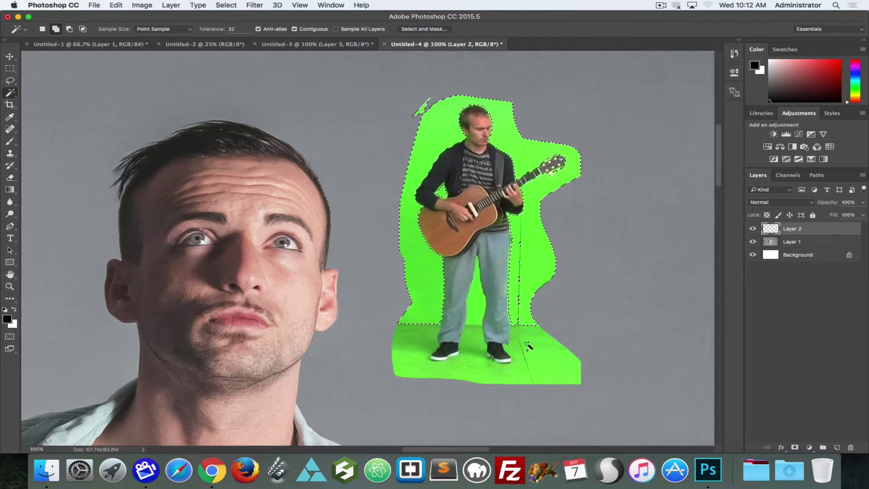
shift+click(470, 318)
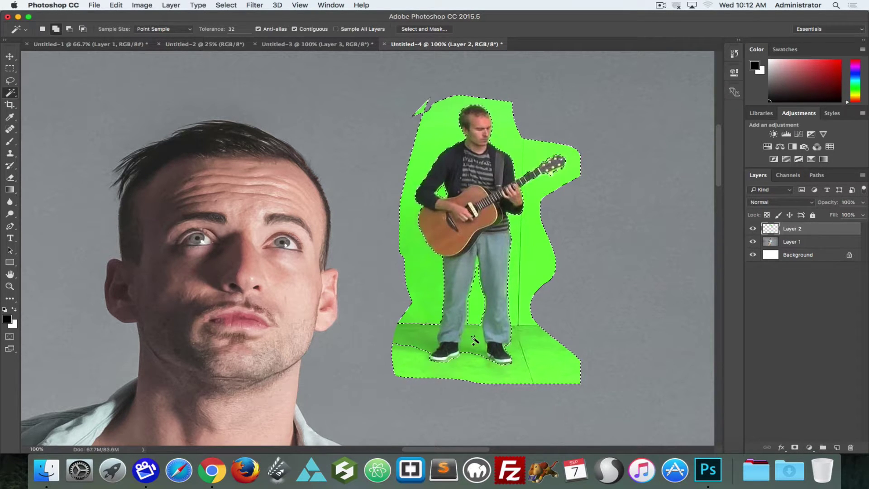
shift+click(394, 347)
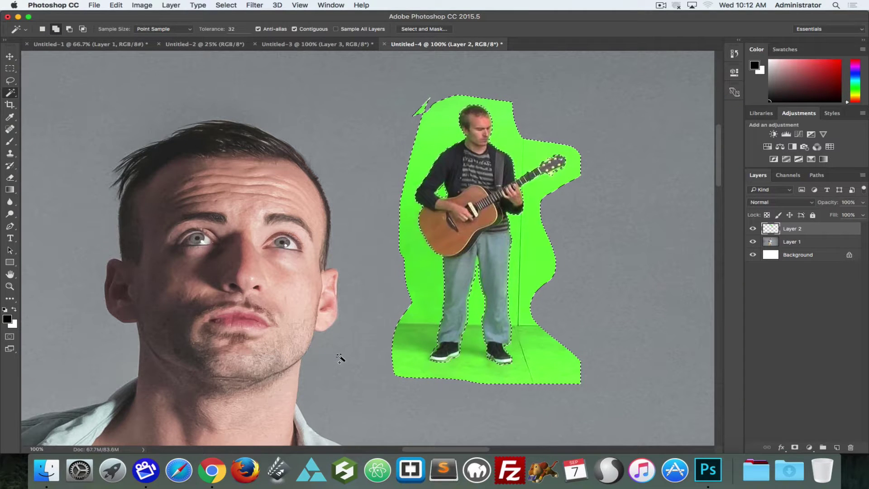
Delete the selected green backdrop from Layer 2 and deselect it
key(Delete)
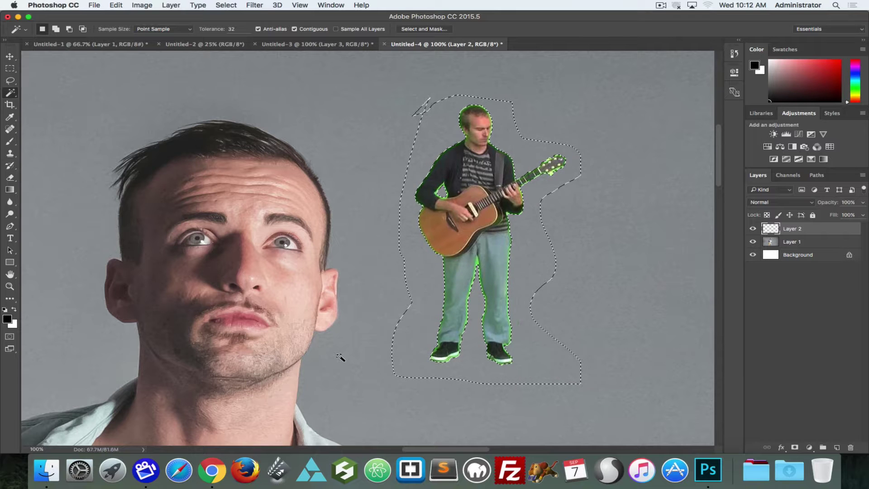
key(super+d)
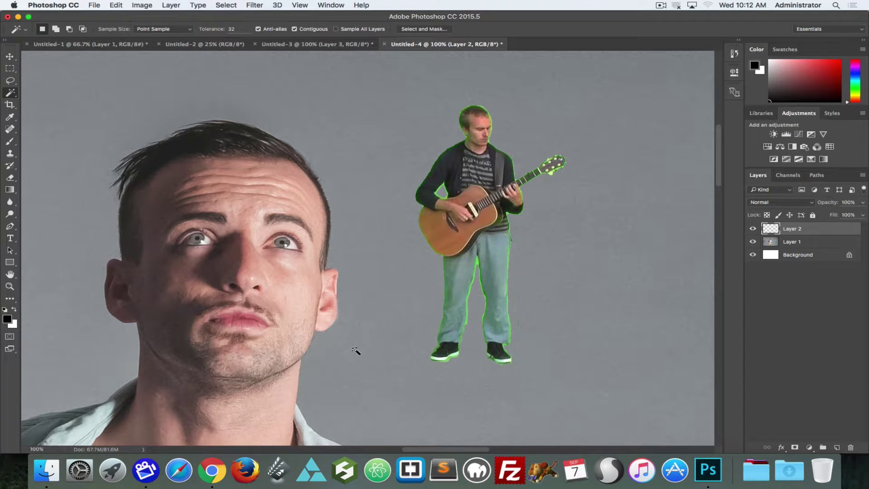
Examine the cut-out guitarist's edges up close, especially the gap between his arm and the guitar
key(super+equal)
key(super+equal)
key(super+equal)
key(b)
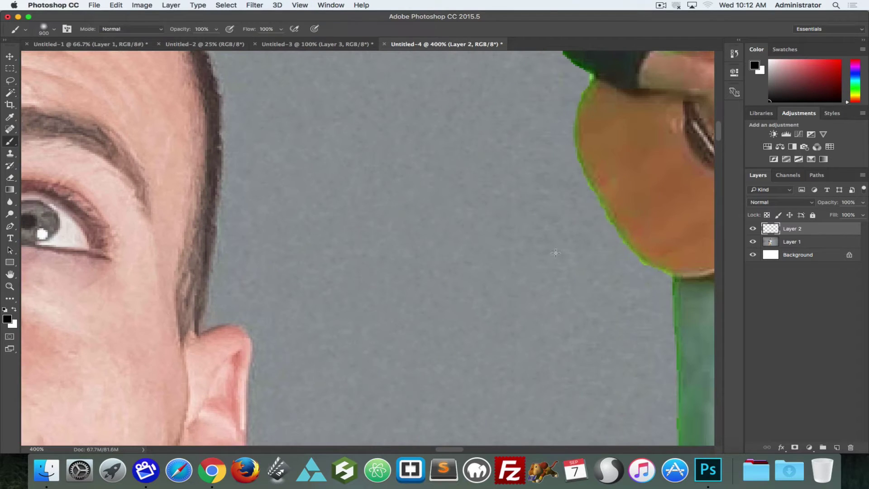
drag(580, 227, 263, 301)
drag(196, 261, 188, 274)
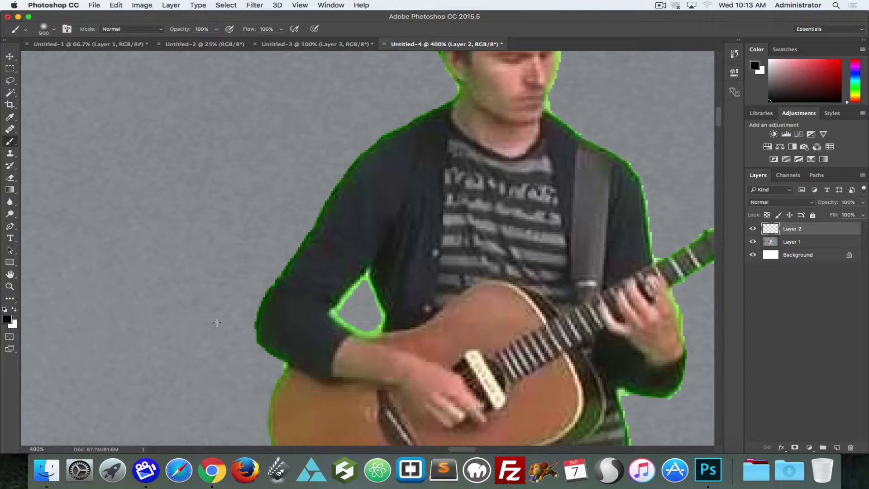
scroll(371, 306, down, 1)
scroll(372, 306, up, 3)
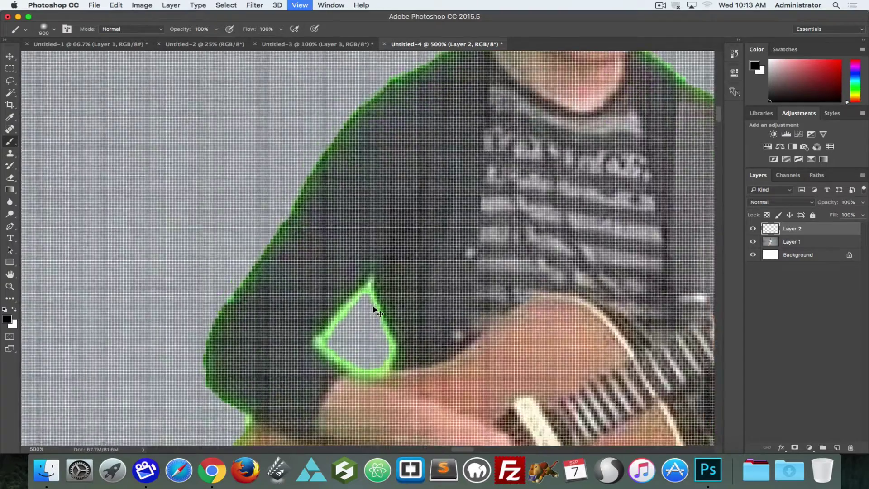
scroll(374, 308, up, 2)
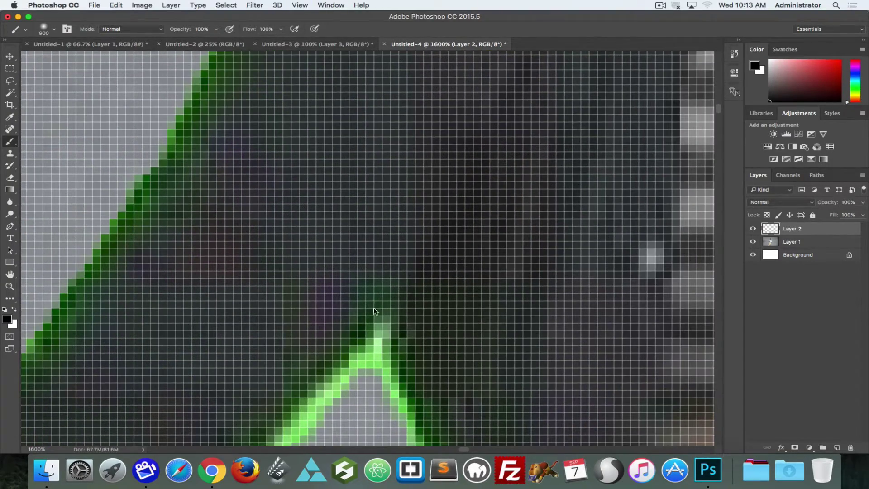
drag(374, 307, 353, 147)
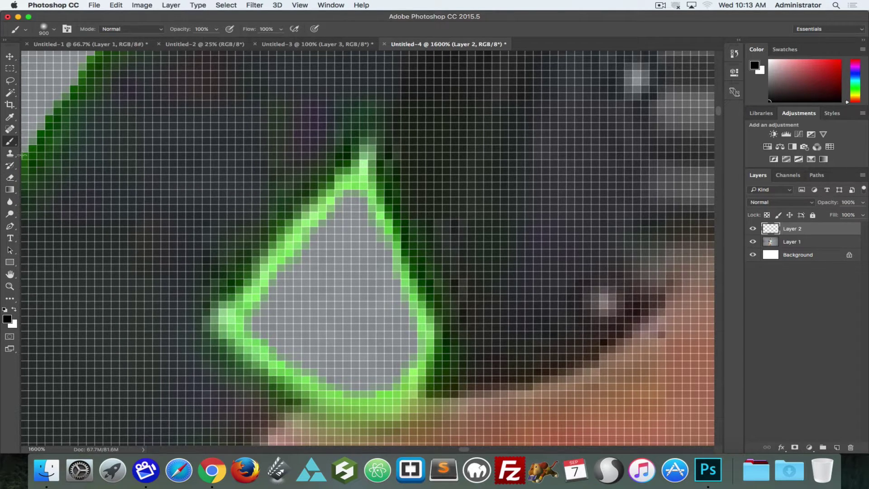
Try removing the green fringe pixels along the gap beside the guitarist's arm using the Eraser in Block mode
click(10, 178)
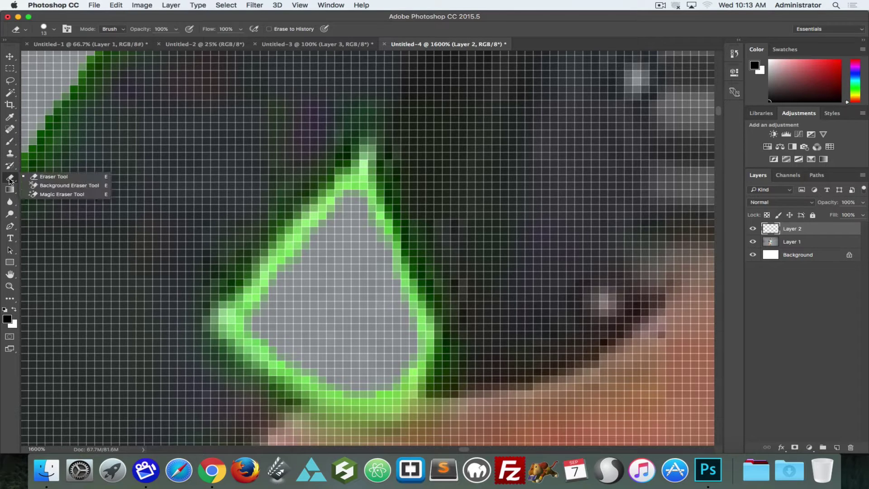
click(65, 176)
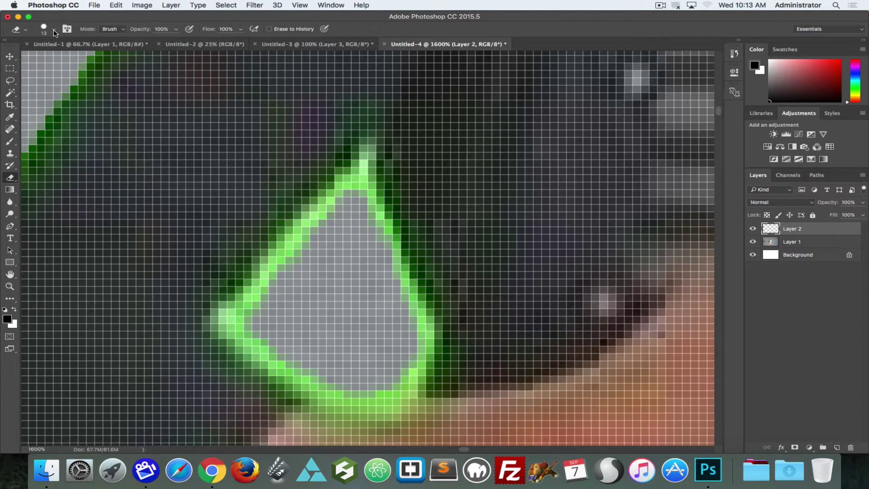
click(123, 30)
click(115, 36)
click(126, 30)
click(113, 37)
click(314, 216)
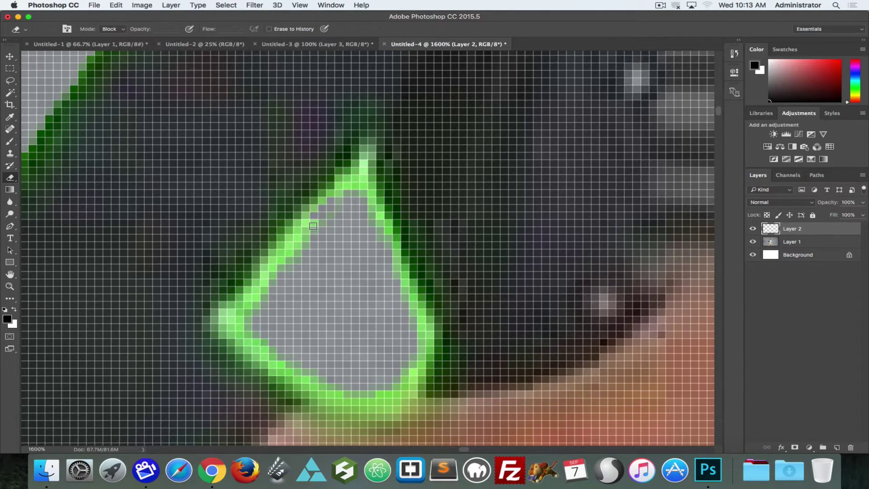
click(315, 224)
click(307, 217)
mouse_move(319, 227)
mouse_down()
mouse_move(333, 222)
mouse_move(335, 206)
mouse_move(325, 212)
mouse_up()
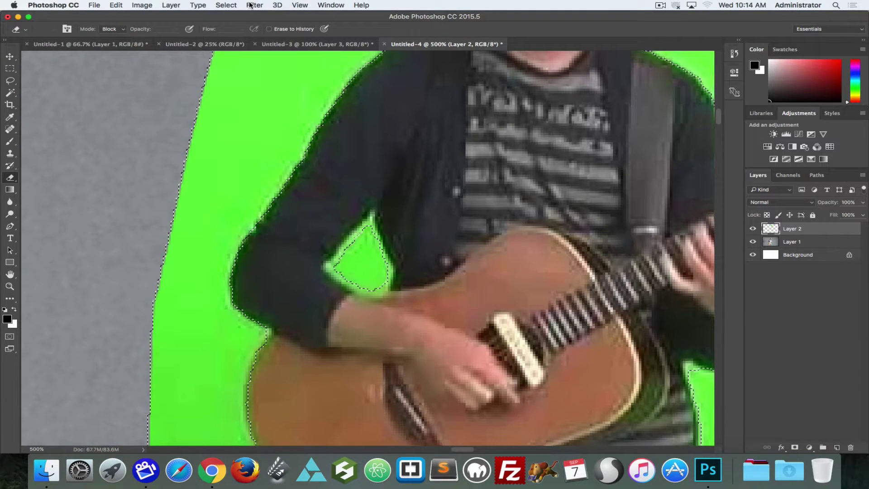
Expand the backdrop selection by 2 pixels and delete the selected green area from Layer 2
click(215, 4)
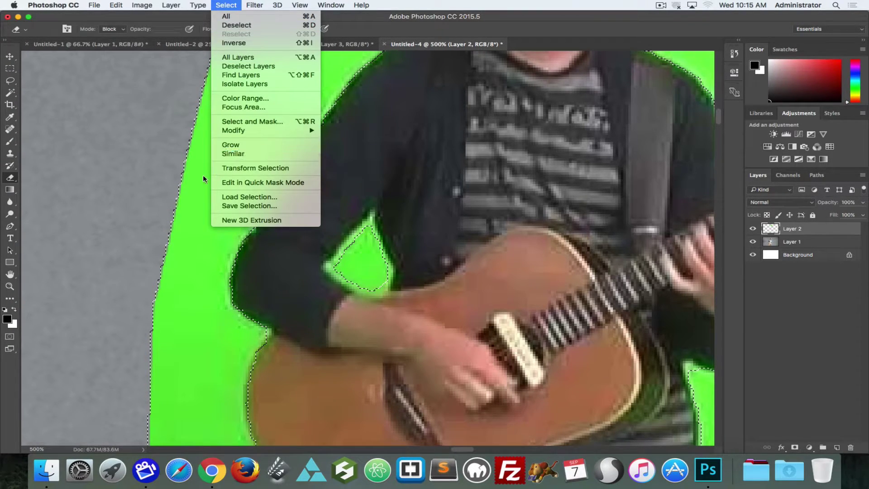
mouse_move(239, 131)
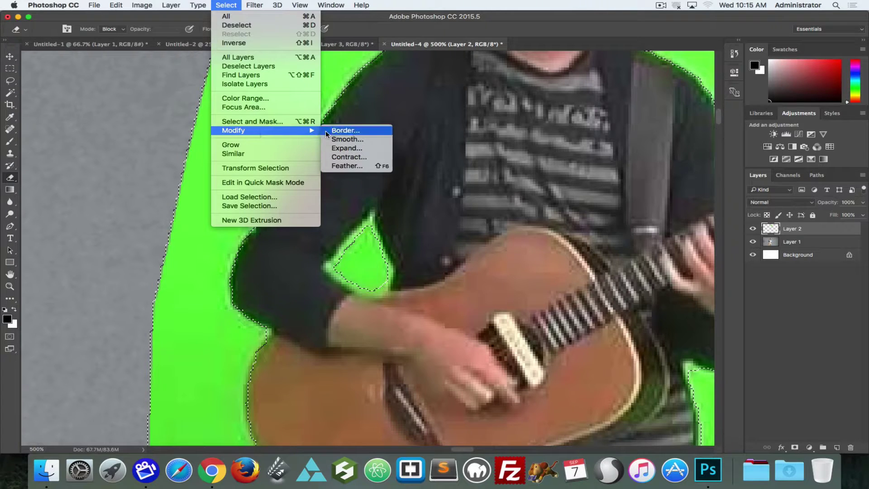
click(345, 149)
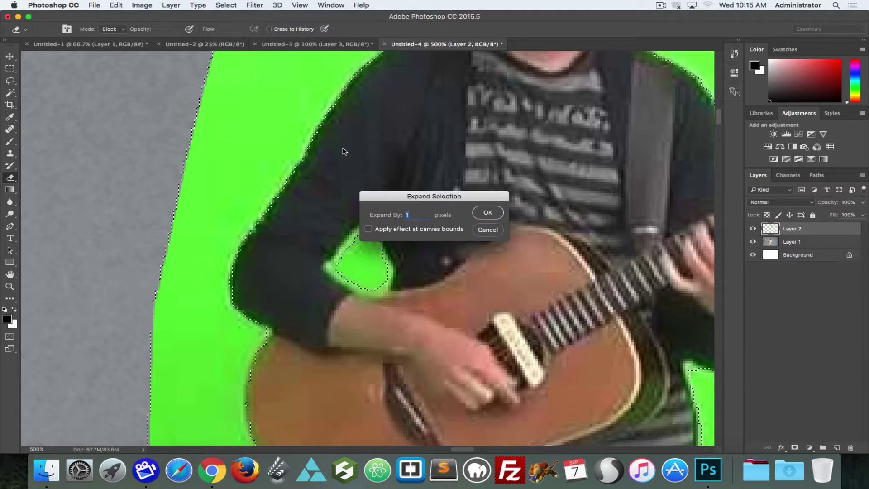
drag(431, 196, 540, 194)
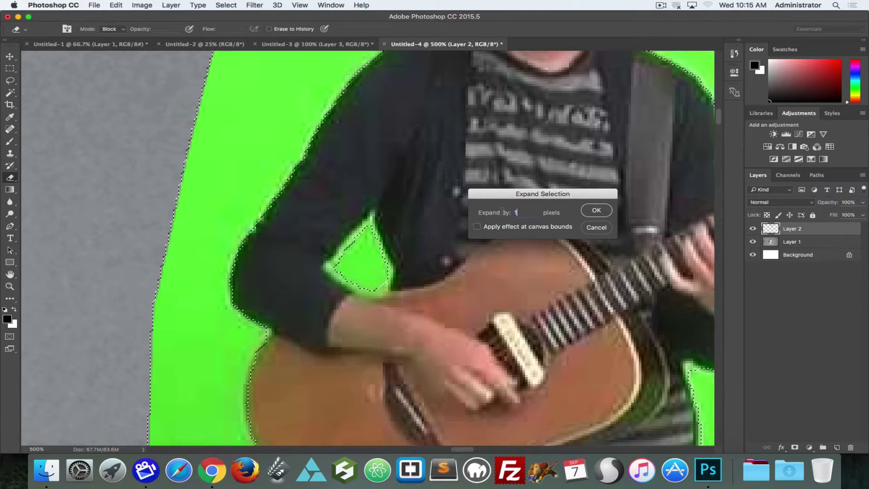
text(2)
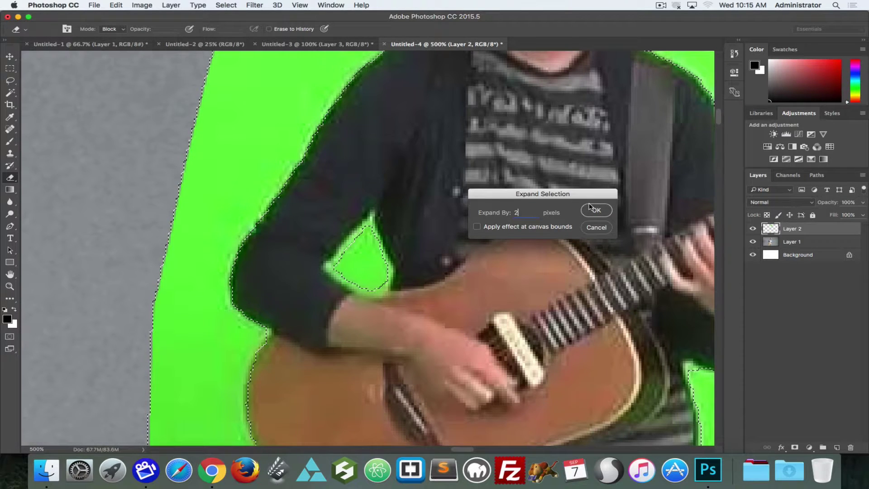
click(592, 210)
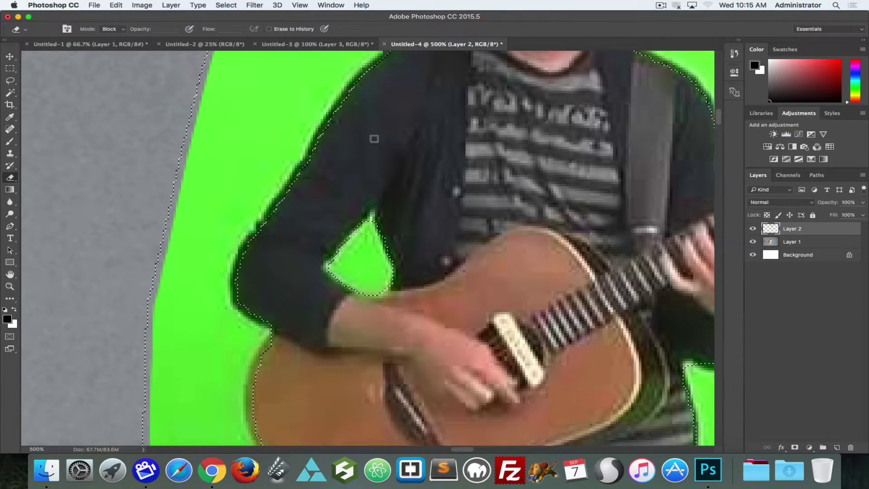
drag(507, 136, 465, 306)
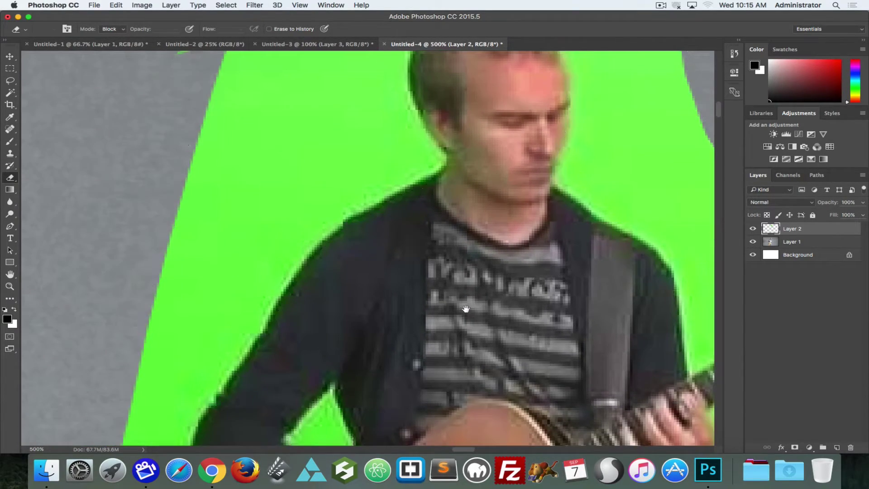
key(Delete)
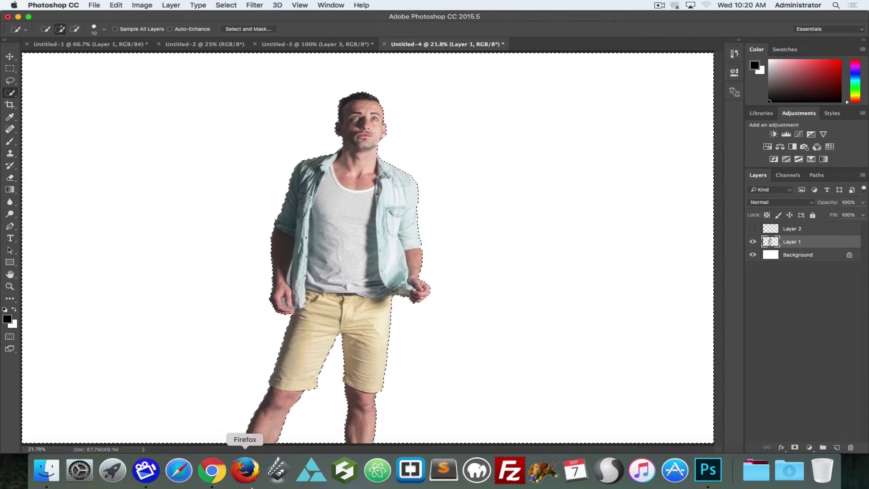
Switch to Chrome and search Google Images for "beach", replacing the stock photo query
click(212, 470)
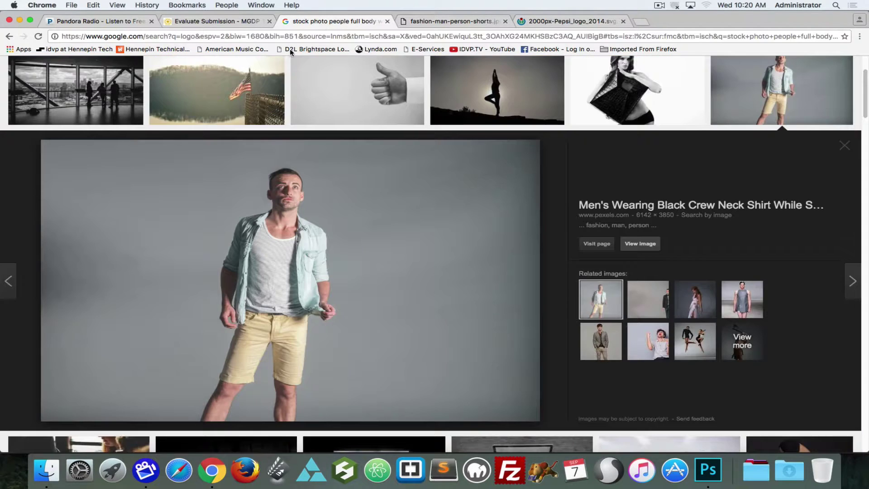
click(335, 21)
scroll(191, 164, up, 3)
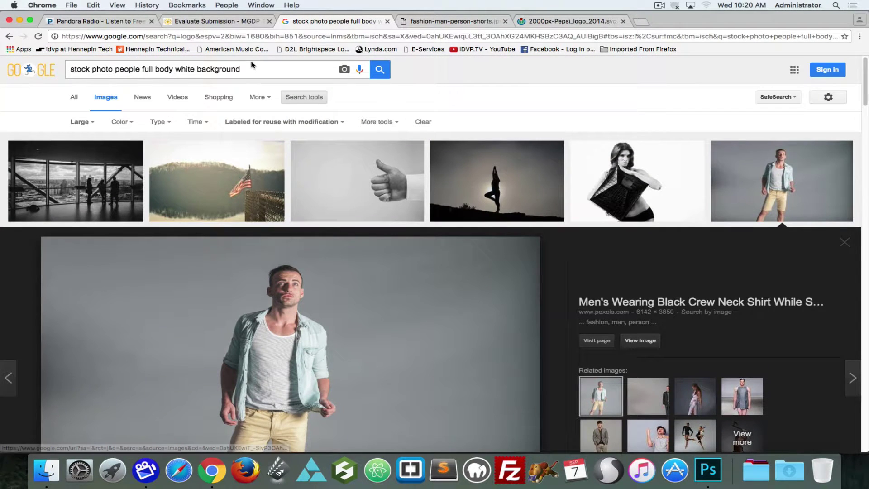
triple_click(143, 68)
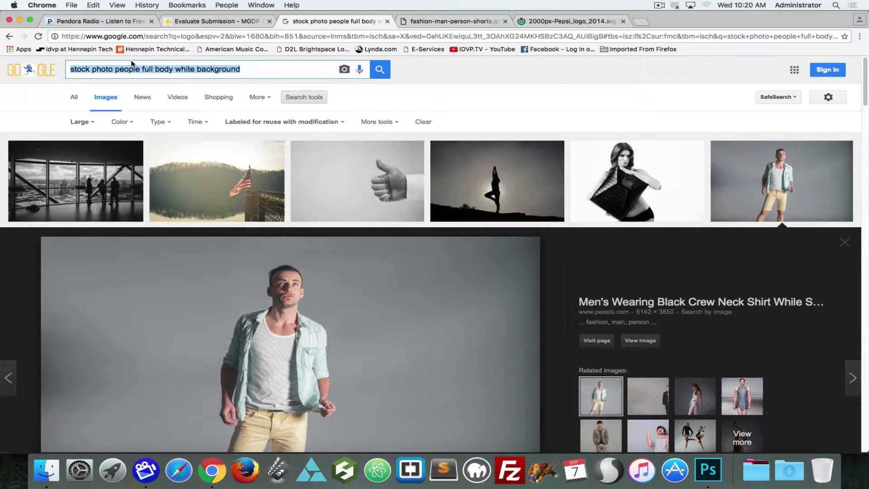
text(beach)
key(Return)
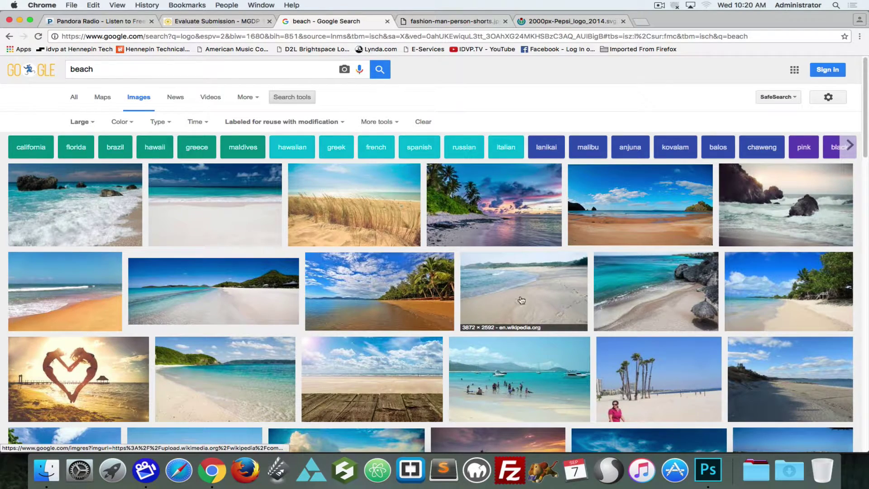
Open the New Chums beach Whangapoua Waikato photo at full size and copy the image
scroll(647, 333, down, 1)
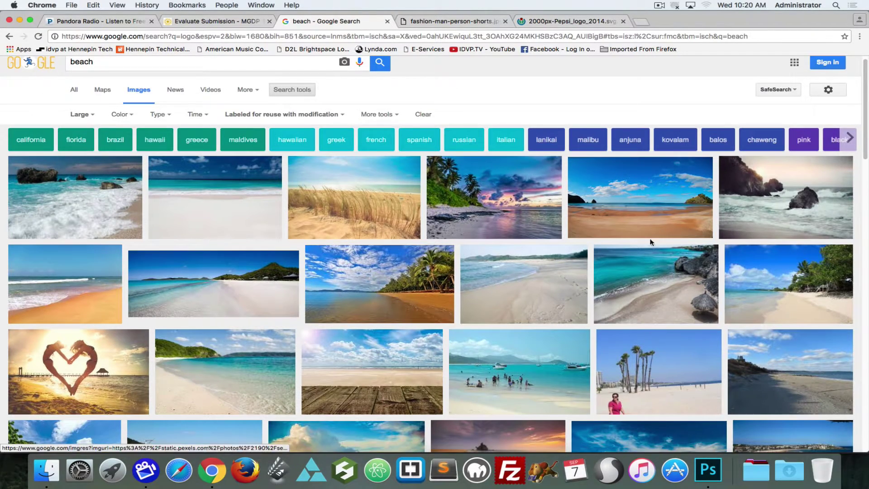
click(629, 203)
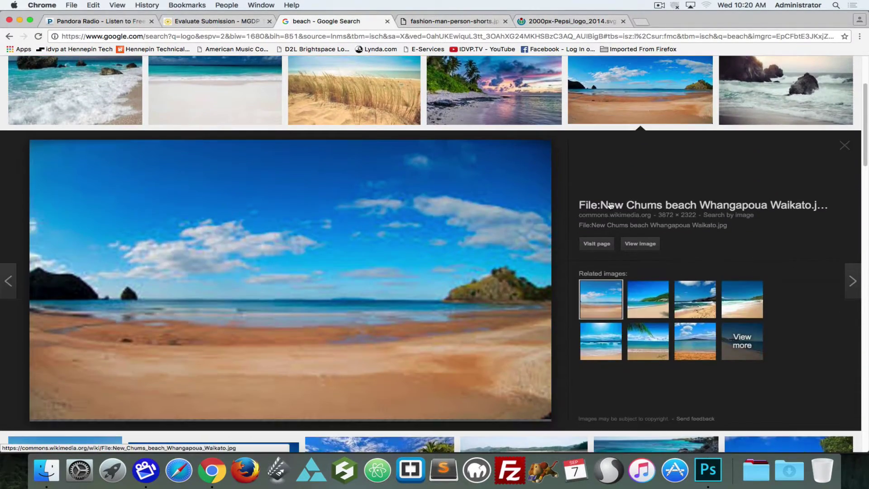
click(648, 245)
right_click(330, 243)
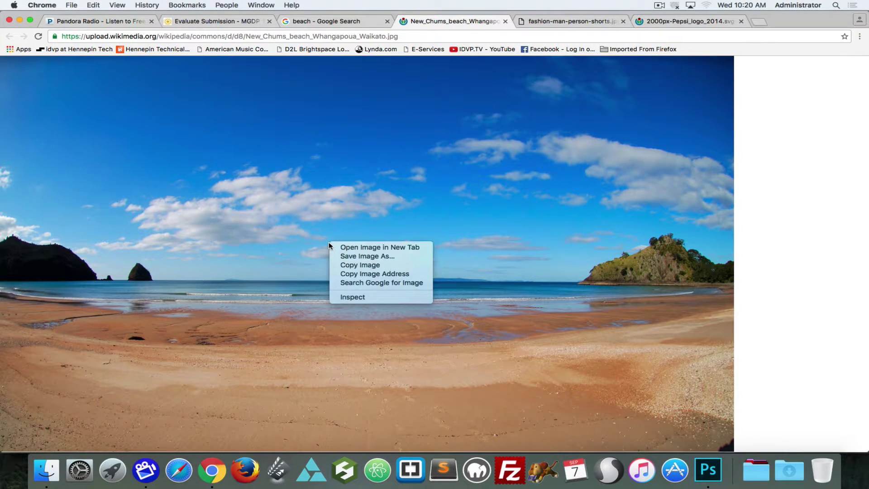
click(342, 266)
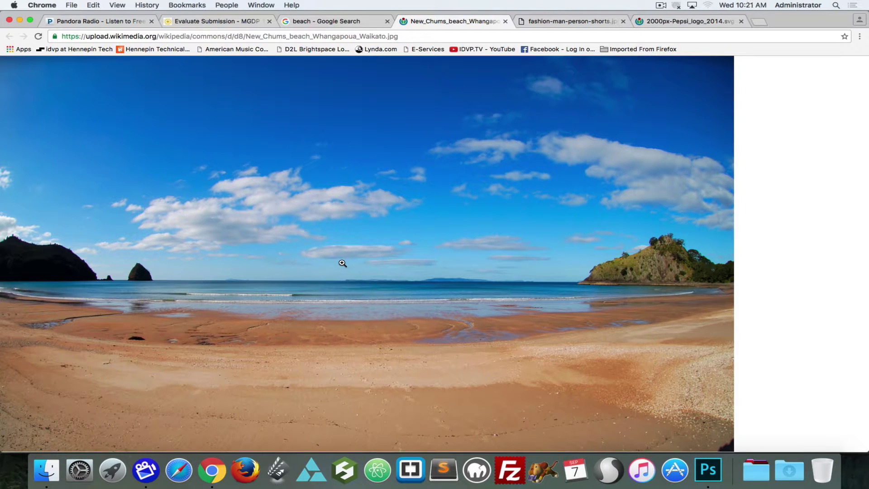
Switch back to Photoshop, clear the selection and paste the beach photo directly above the Background layer in Untitled-4
key(super+Tab)
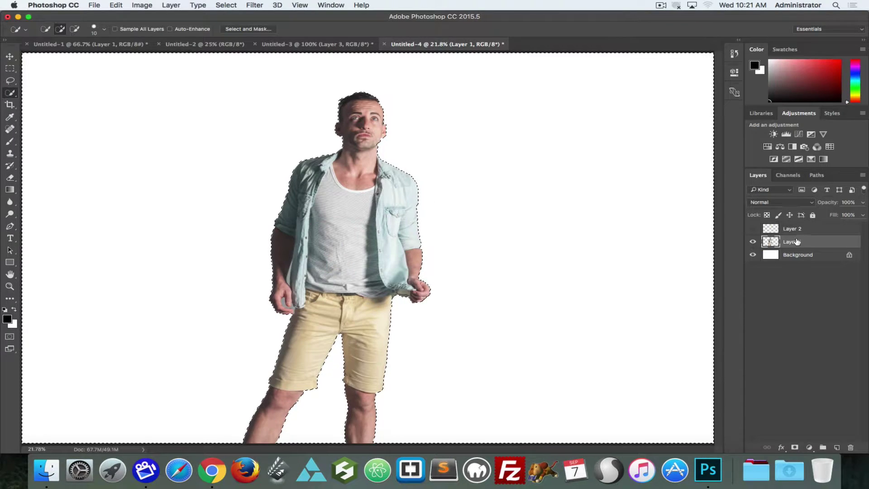
click(793, 256)
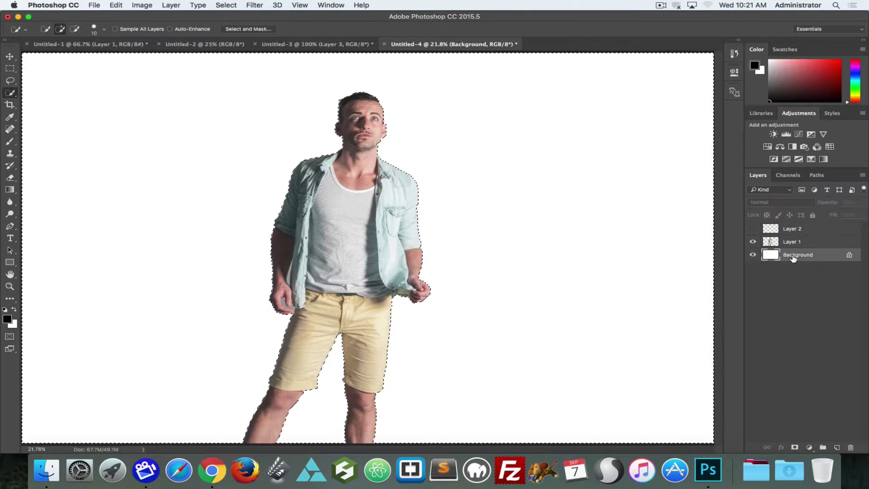
key(super+d)
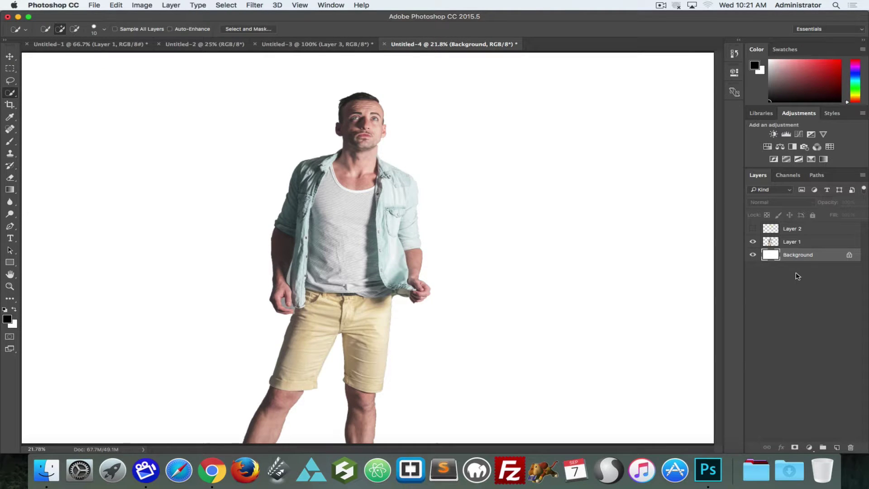
key(super+v)
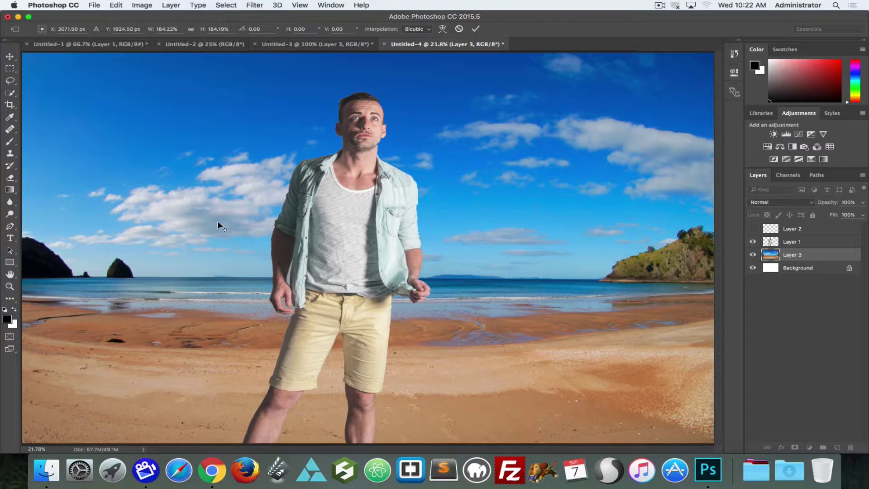
Undo the enlargement of the pasted beach photo and open the document's history of actions
key(super+z)
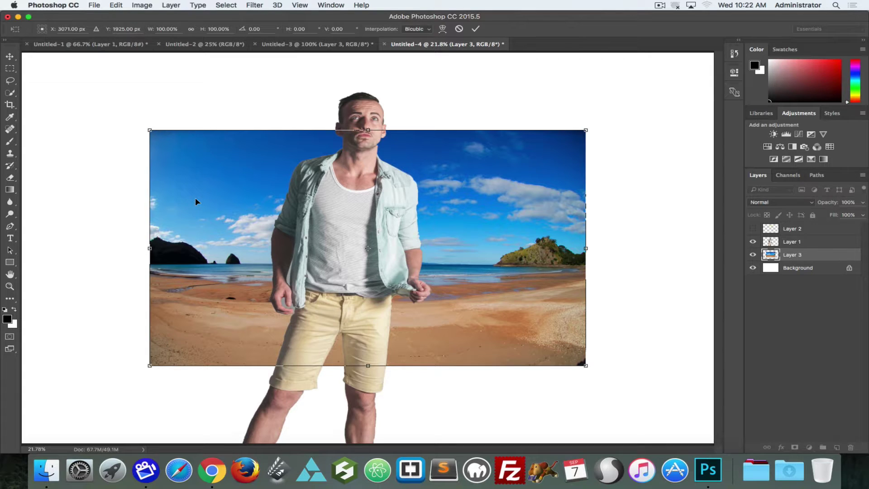
click(115, 4)
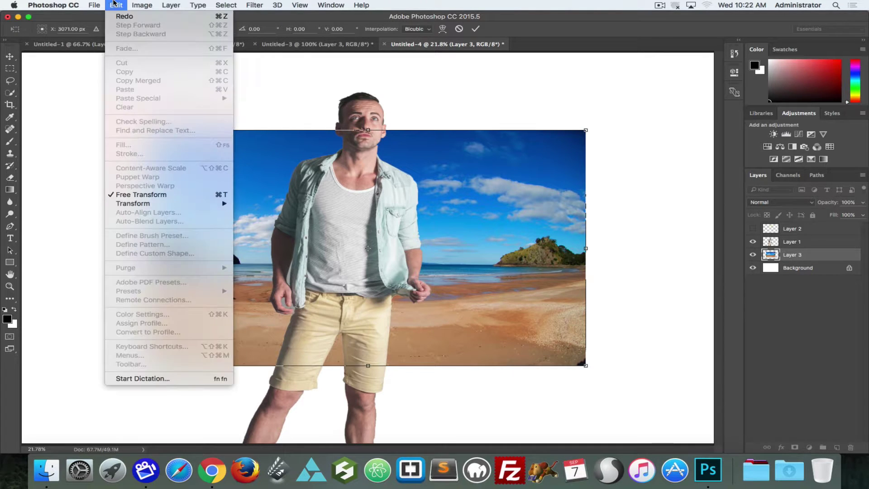
click(116, 4)
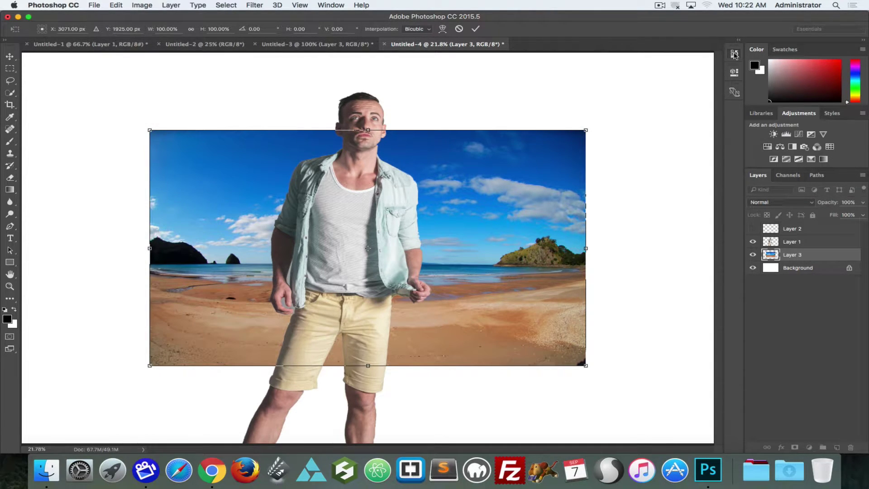
click(735, 55)
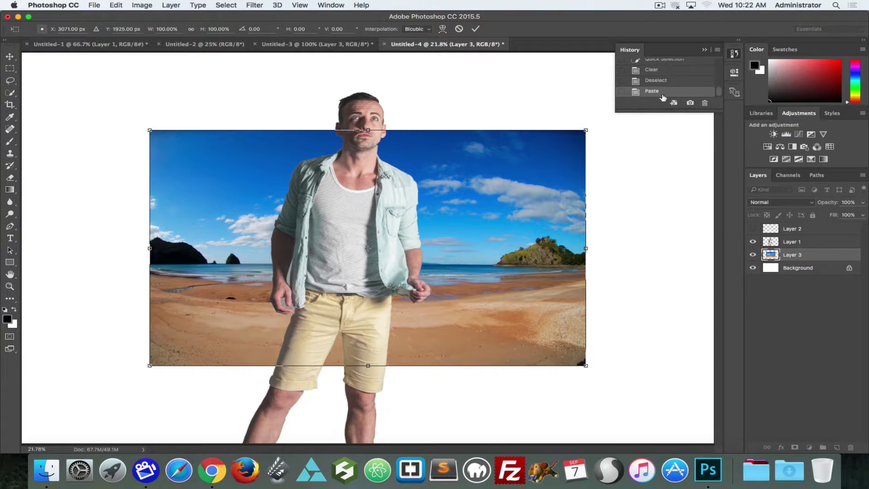
Cancel the transform and step the document history back to the last Quick Selection, before the grey background was cleared
click(459, 29)
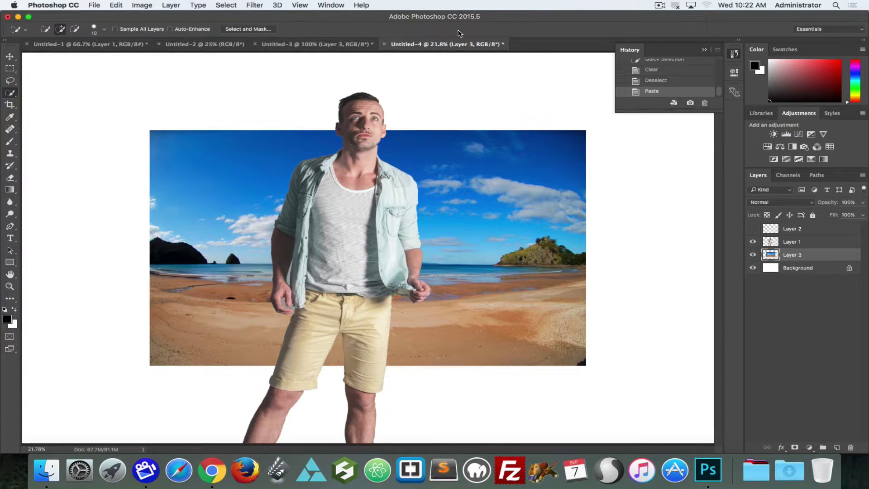
click(660, 71)
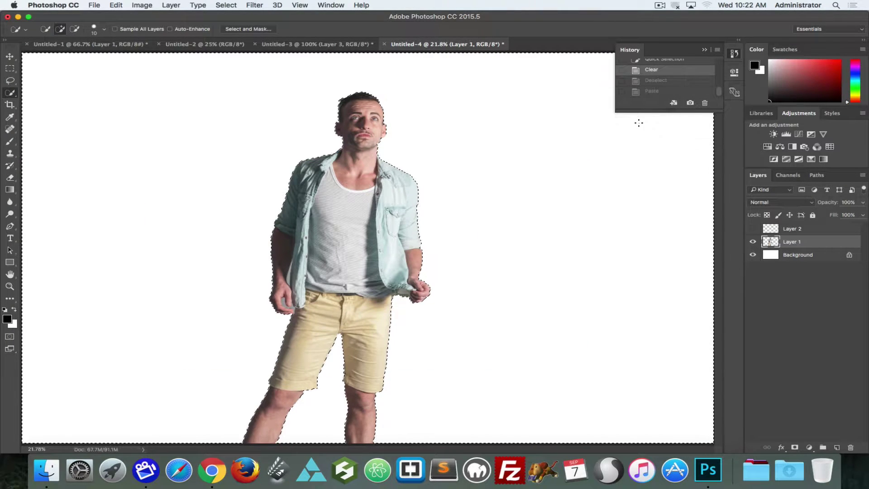
click(643, 60)
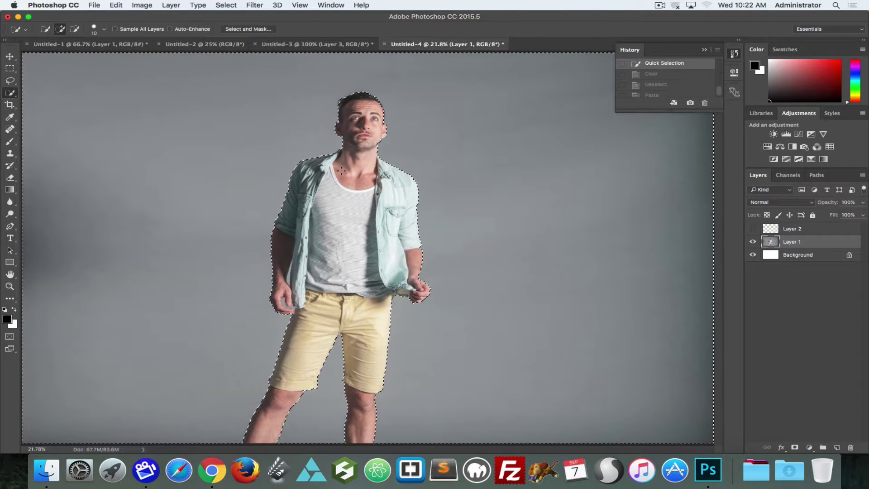
Add a layer mask to Layer 1 from the background selection and invert the mask to hide the grey backdrop
click(794, 448)
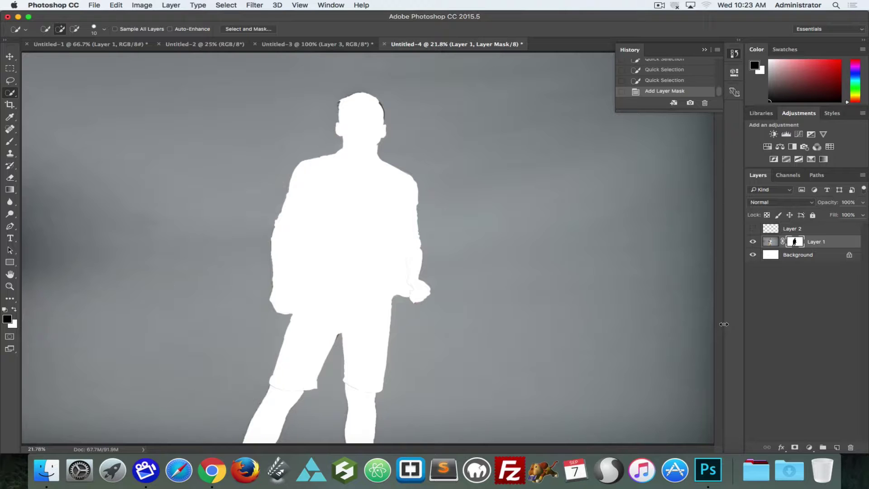
key(cmd+i)
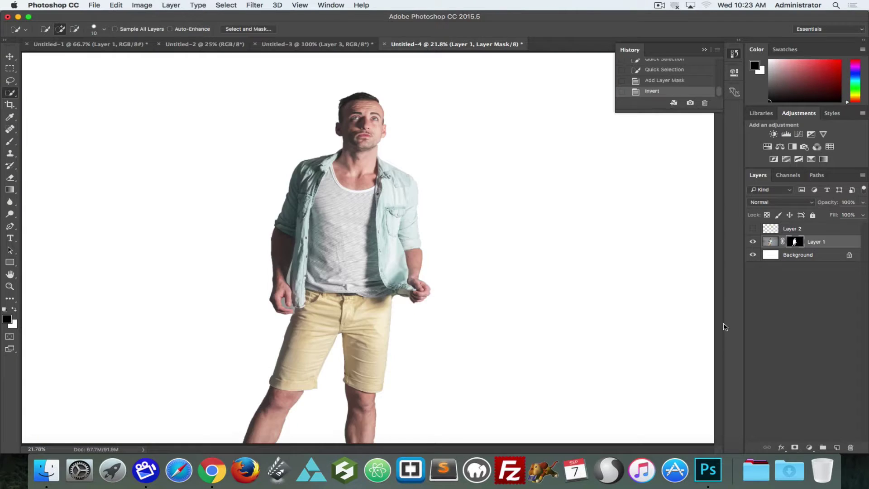
Paste the beach photo directly above the Background layer and scale it to about 175.5% from its centre to fill the canvas
click(795, 257)
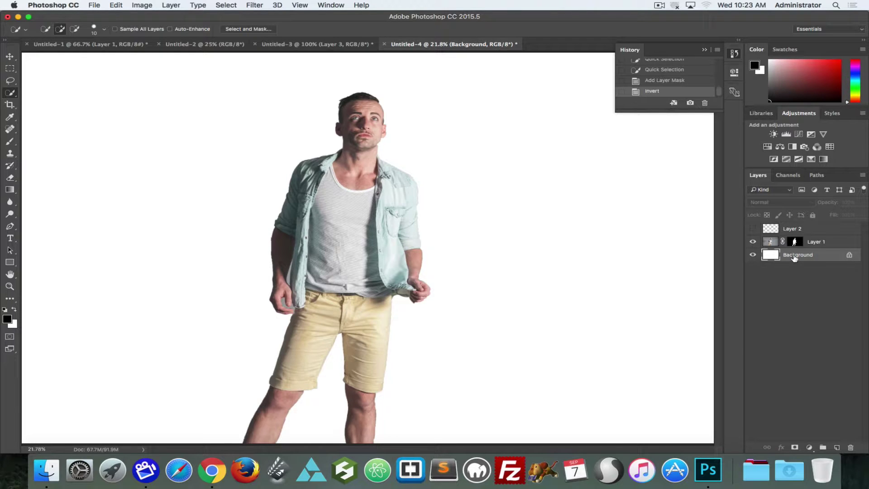
key(super+v)
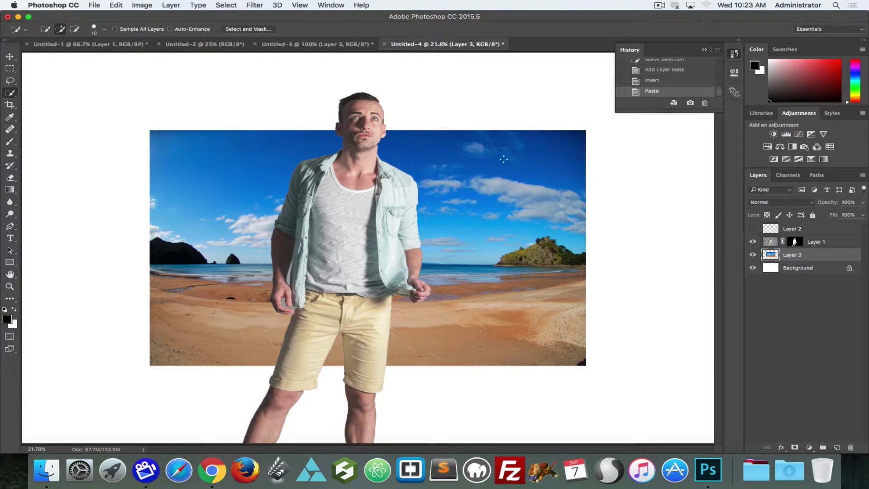
key(super+t)
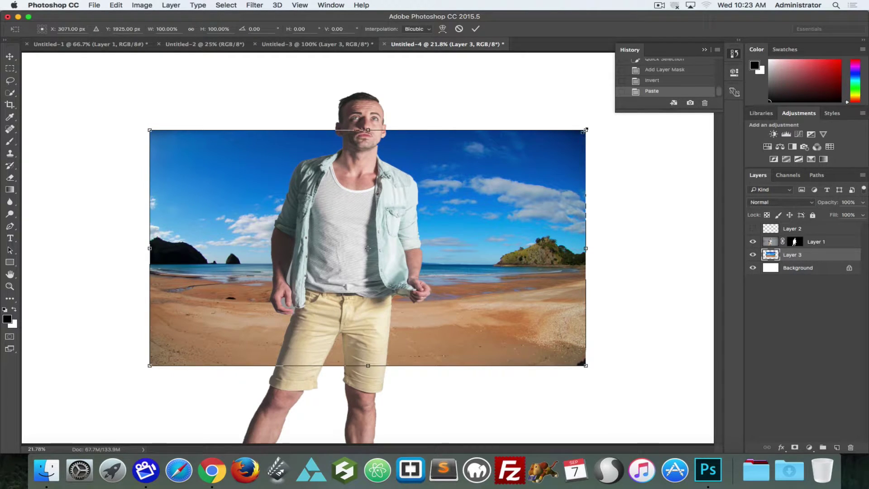
drag(586, 129, 750, 41)
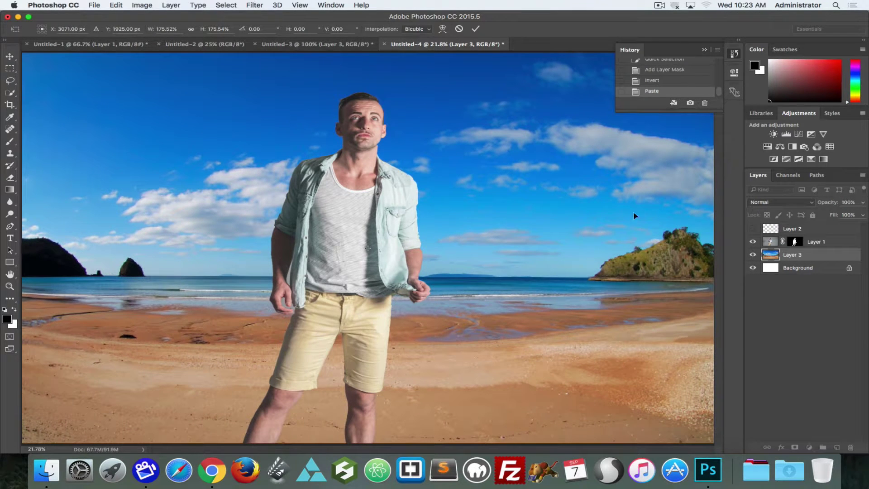
key(Return)
key(w)
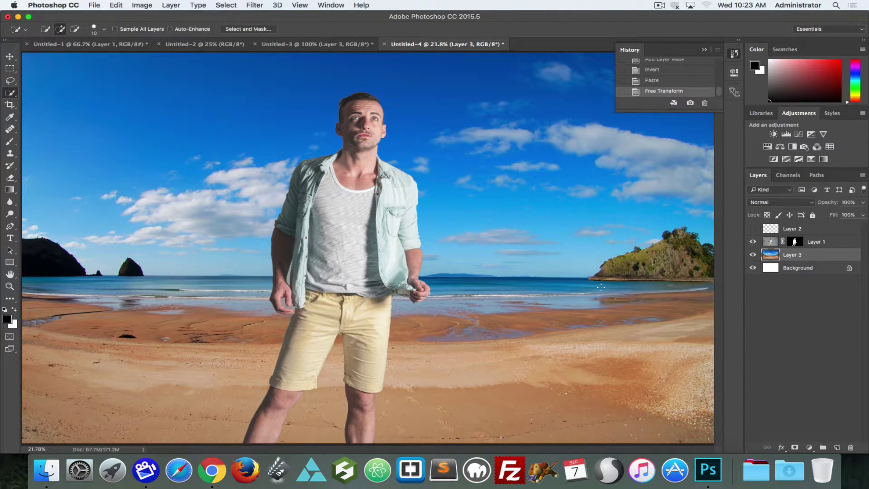
Target Layer 1's mask with the Brush tool at size 45, ready to retouch the man's jaw edge at 300% zoom
click(794, 241)
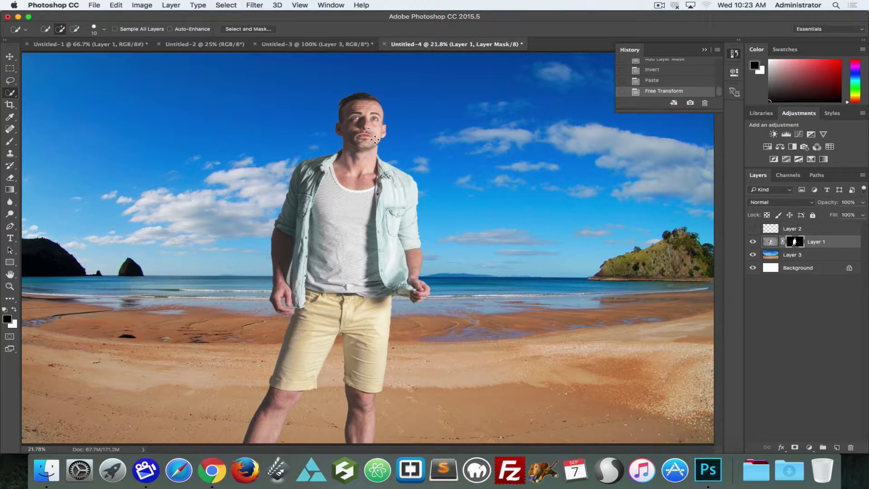
key(super+1)
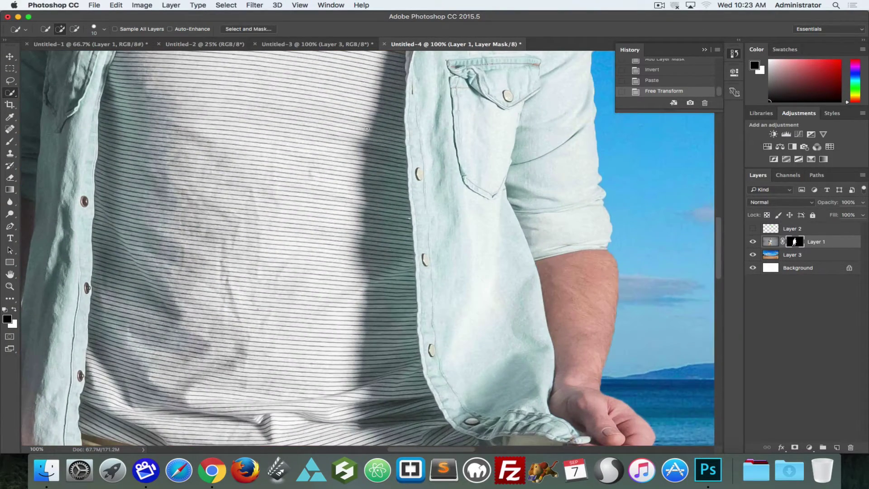
drag(355, 85, 347, 359)
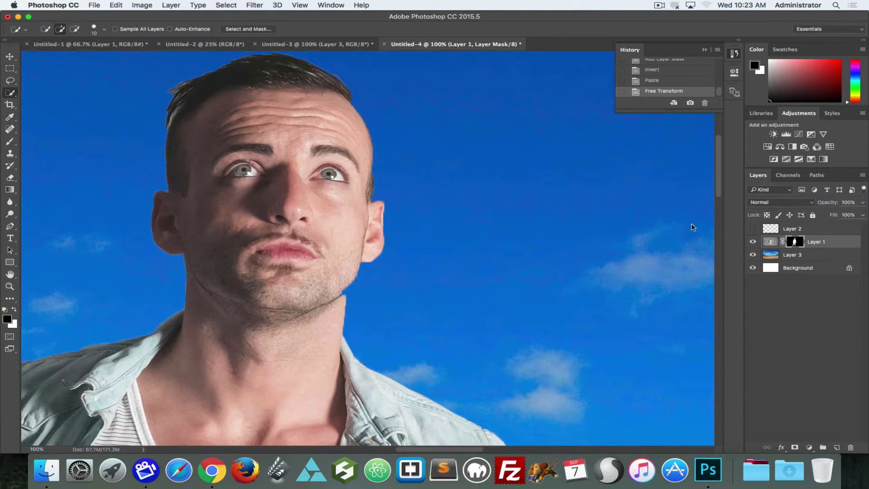
key(b)
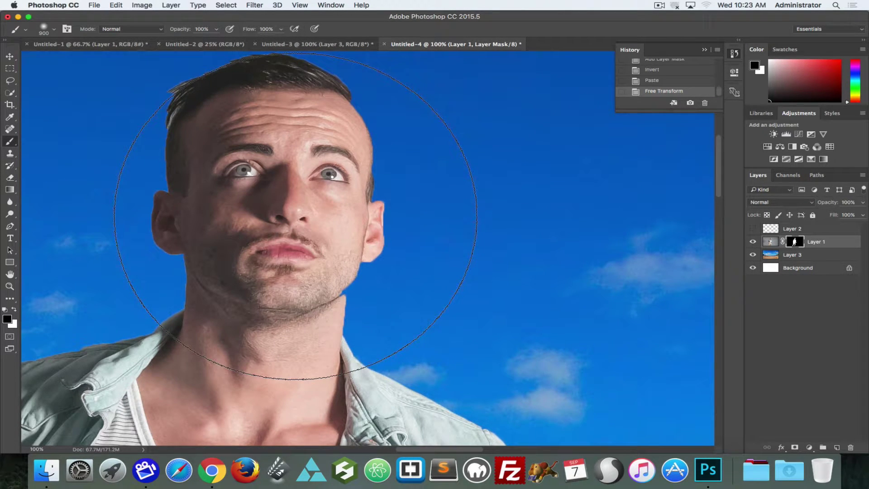
key(bracketleft)
key(bracketleft)
key(bracketleft)
key(bracketleft)
key(bracketleft)
key(bracketleft)
key(bracketleft)
key(bracketleft)
key(bracketleft)
key(bracketleft)
key(bracketleft)
key(bracketleft)
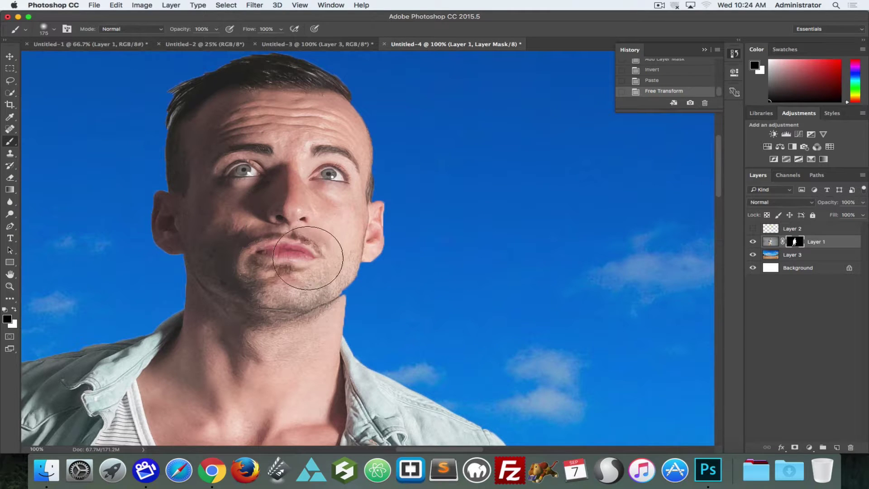
key(bracketleft)
key(bracketleft)
key(bracketleft)
key(bracketleft)
key(bracketleft)
key(bracketleft)
key(super+equal)
key(super+equal)
scroll(342, 196, down, 2)
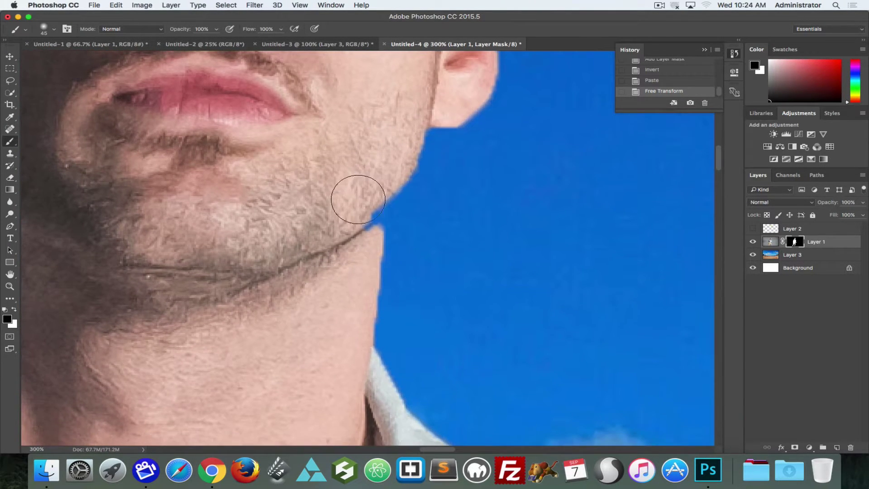
Paint black on Layer 1's mask over the man's jaw, and undo the stroke
drag(368, 186, 350, 213)
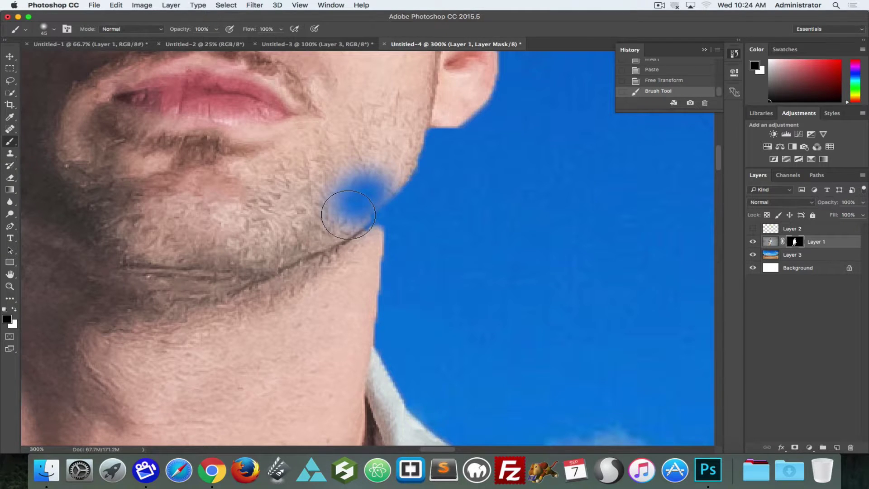
key(super+z)
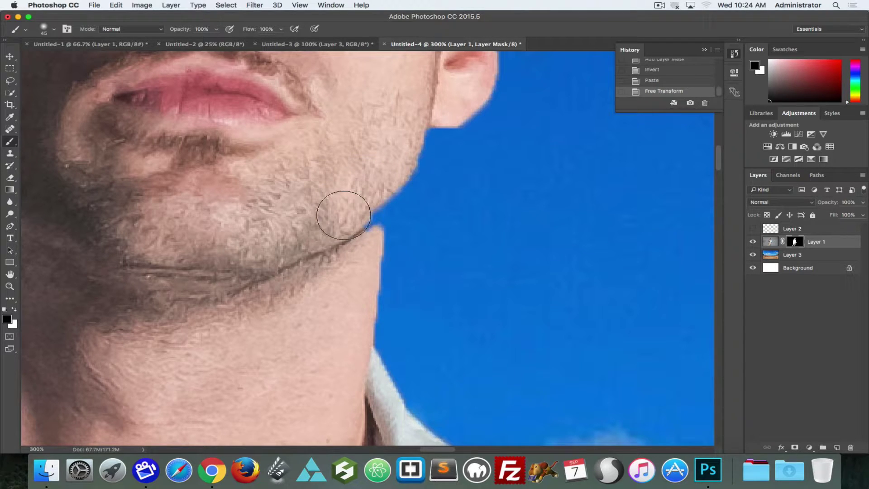
Paint white on Layer 1's mask to restore the missing piece of the man's jaw where it meets the neck
click(15, 310)
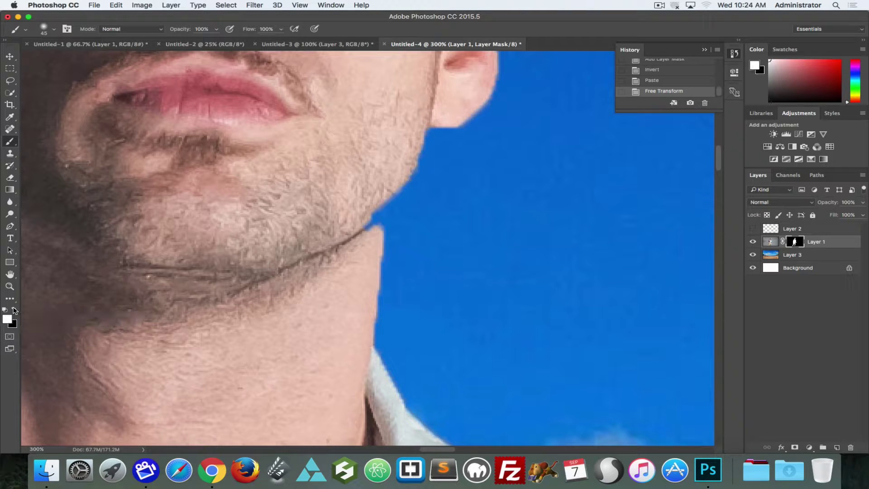
mouse_move(346, 203)
mouse_down()
mouse_move(359, 200)
mouse_move(349, 210)
mouse_move(364, 210)
mouse_move(369, 182)
mouse_up()
Paint white on Layer 1's mask to restore the man's short hair along the forehead and temple, above the ear
key(space)
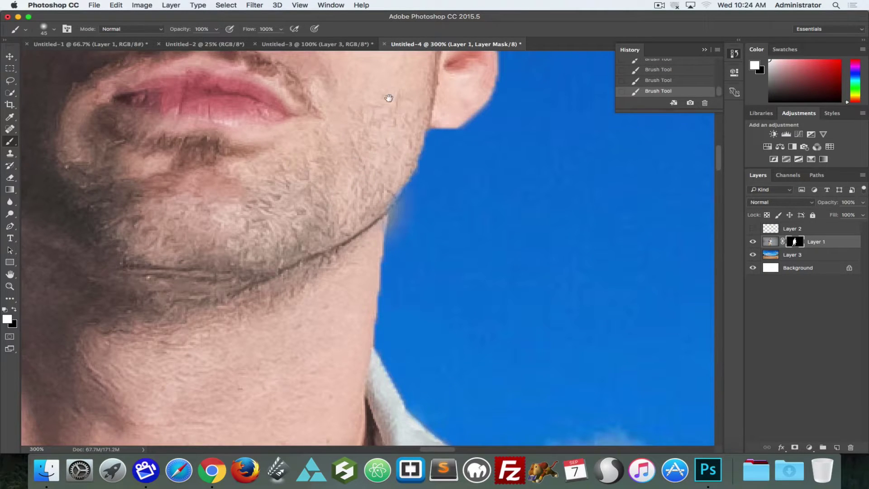
drag(388, 98, 357, 265)
mouse_move(333, 128)
mouse_down()
mouse_move(332, 252)
mouse_move(361, 272)
mouse_up()
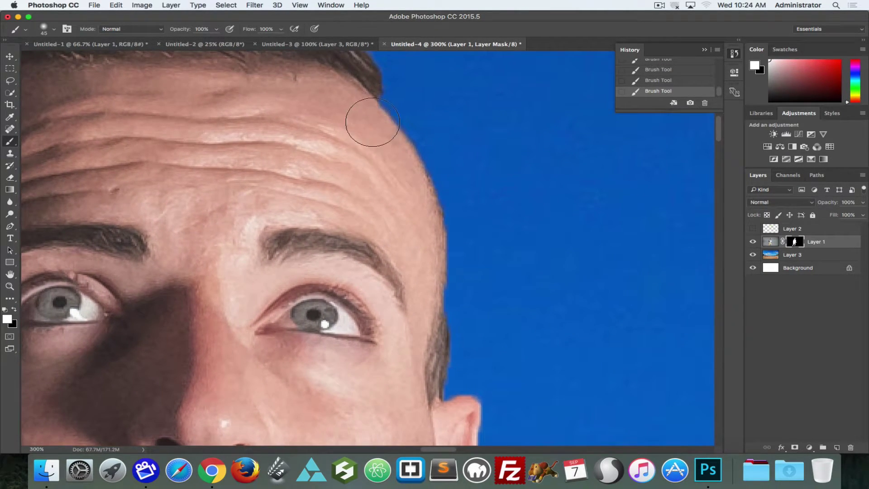
mouse_move(367, 113)
mouse_down()
mouse_move(412, 196)
mouse_move(420, 246)
mouse_move(413, 297)
mouse_move(372, 115)
mouse_move(411, 172)
mouse_move(431, 235)
mouse_move(413, 330)
mouse_move(427, 273)
mouse_move(417, 320)
mouse_move(422, 233)
mouse_up()
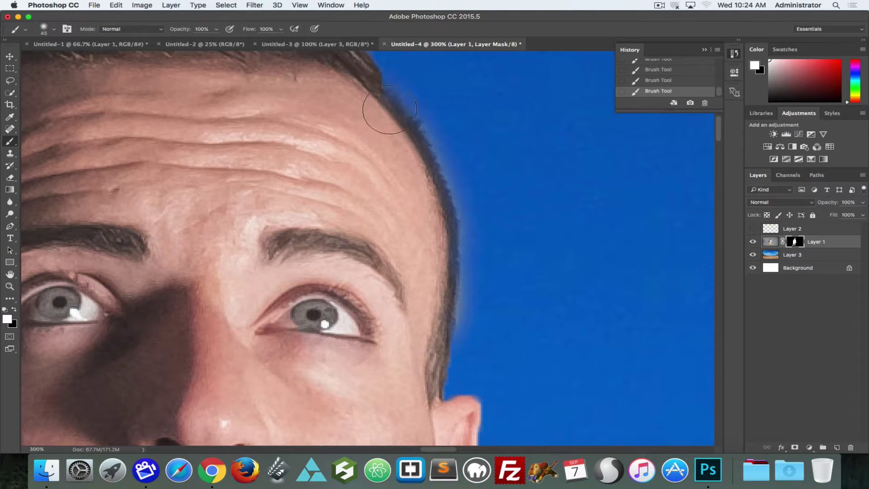
Paint black on Layer 1's mask to trim the grey halo around the restored hair, and return the foreground colour to white
key(x)
mouse_move(463, 102)
mouse_down()
mouse_move(449, 117)
mouse_move(458, 152)
mouse_move(492, 226)
mouse_move(484, 225)
mouse_move(486, 262)
mouse_move(476, 273)
mouse_move(484, 297)
mouse_move(477, 323)
mouse_move(419, 333)
mouse_move(428, 322)
mouse_move(393, 278)
mouse_up()
key(x)
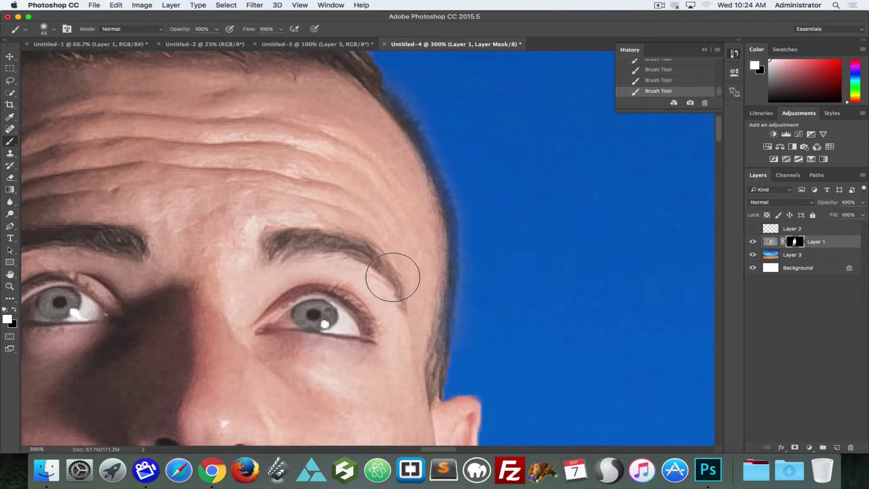
key(super+0)
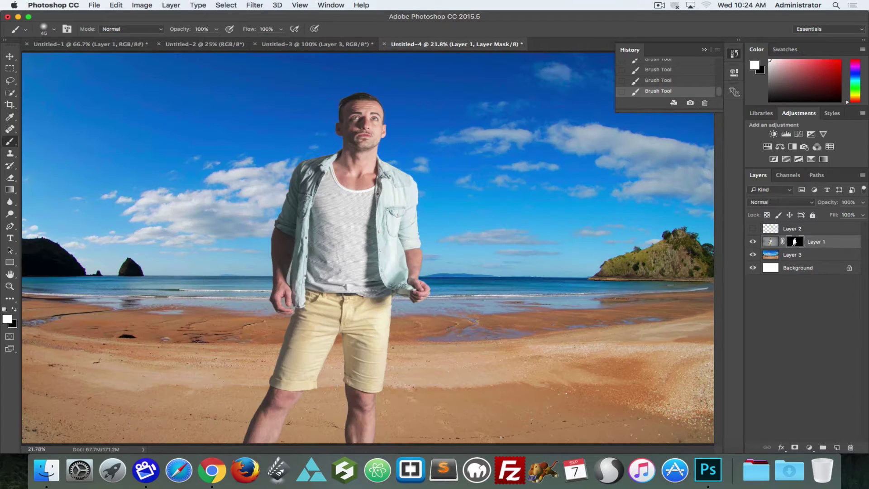
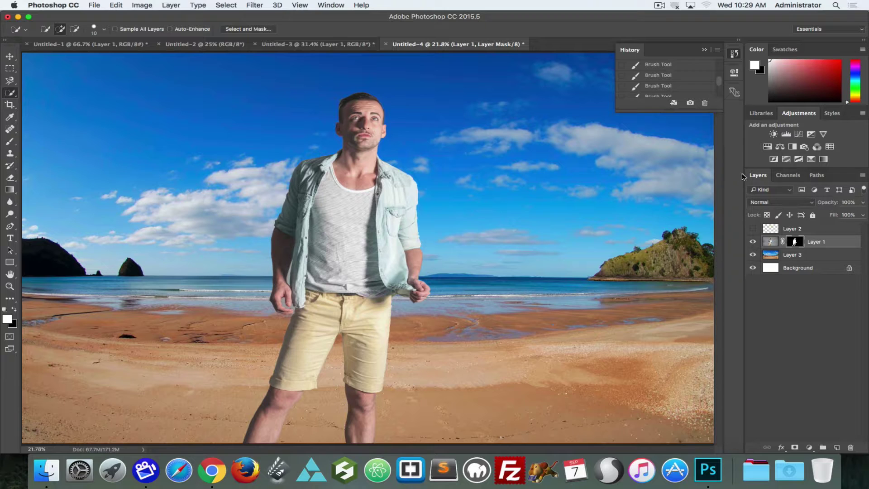
Move the cut-out man on Layer 1 to the right across the beach, keeping him at about the same height
click(768, 243)
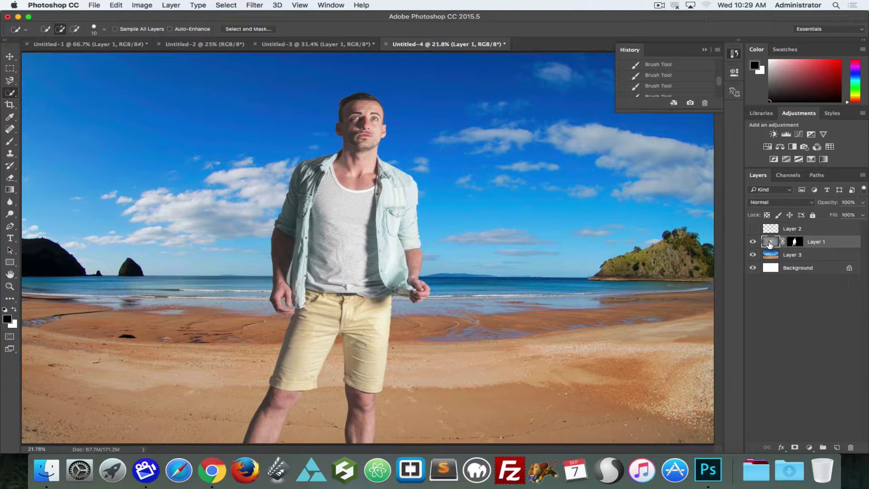
click(10, 56)
drag(338, 192, 481, 200)
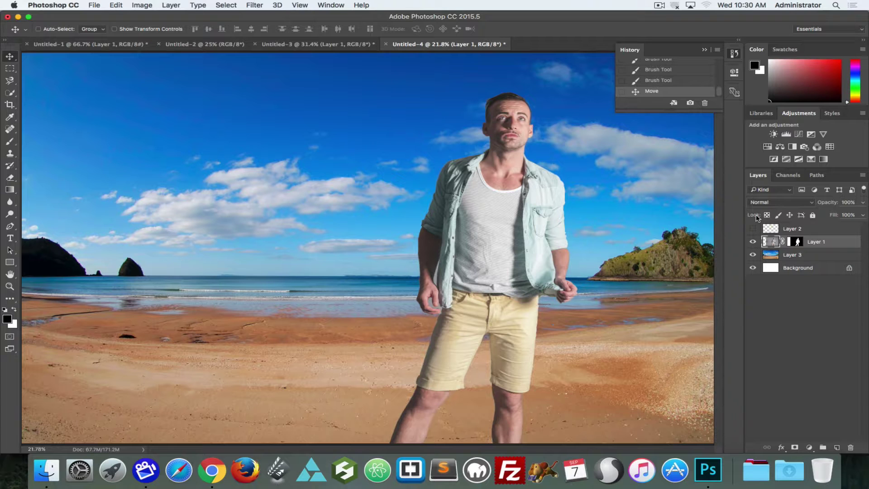
Lock Layer 1 completely and try to move the man back across the beach
click(813, 216)
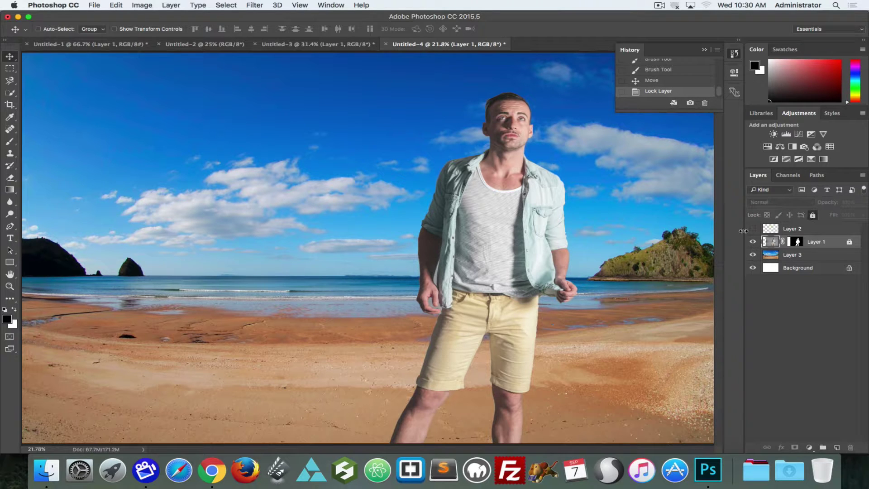
drag(581, 180, 455, 197)
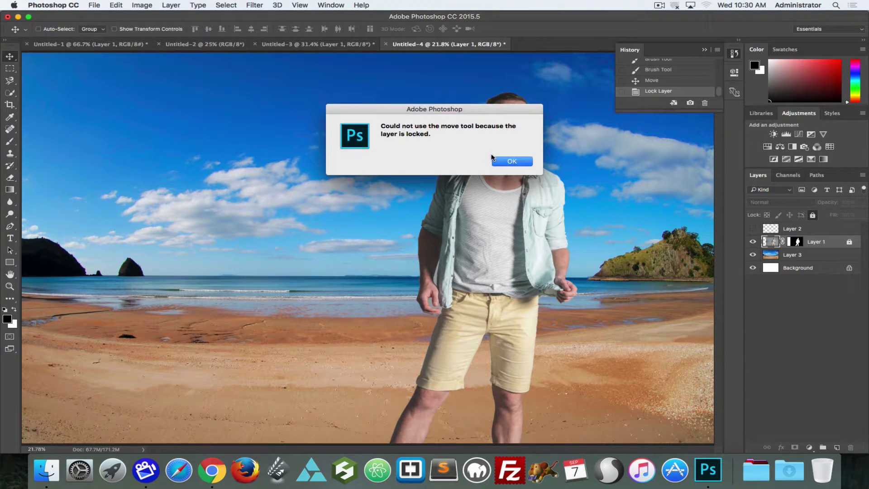
click(508, 161)
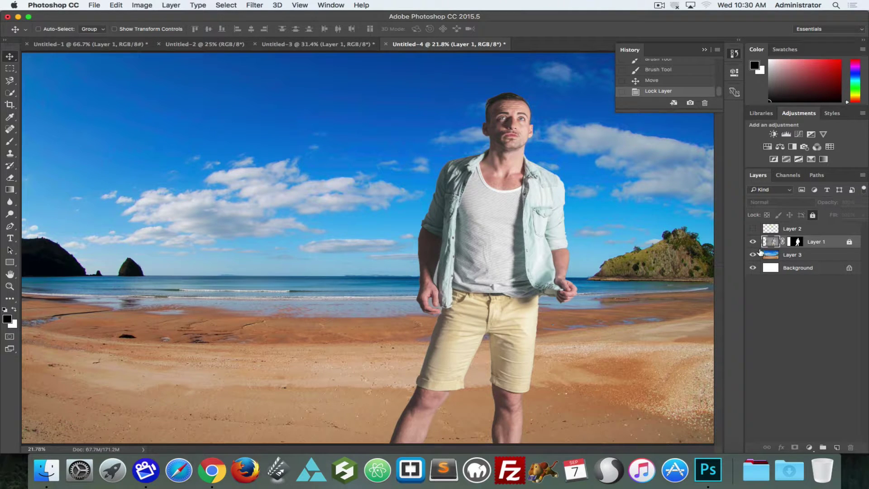
Try to paint on the fully locked Layer 1 with the Brush tool, and remove the layer's full lock
click(10, 141)
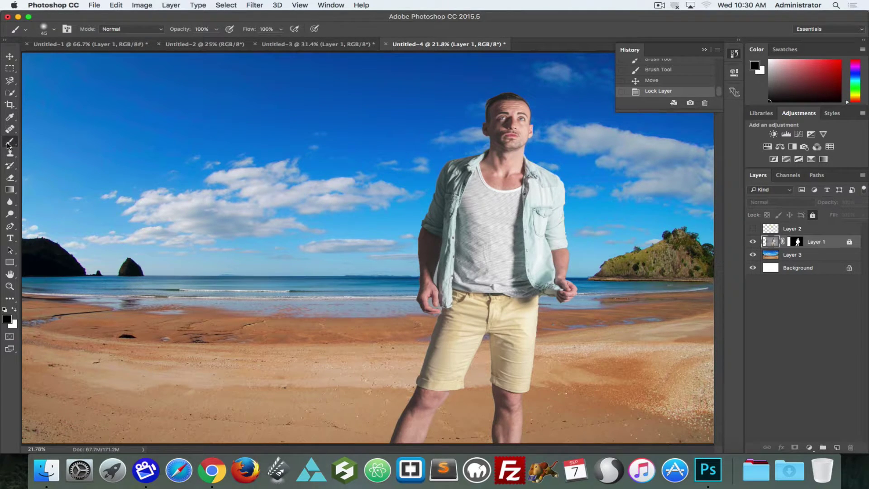
click(456, 293)
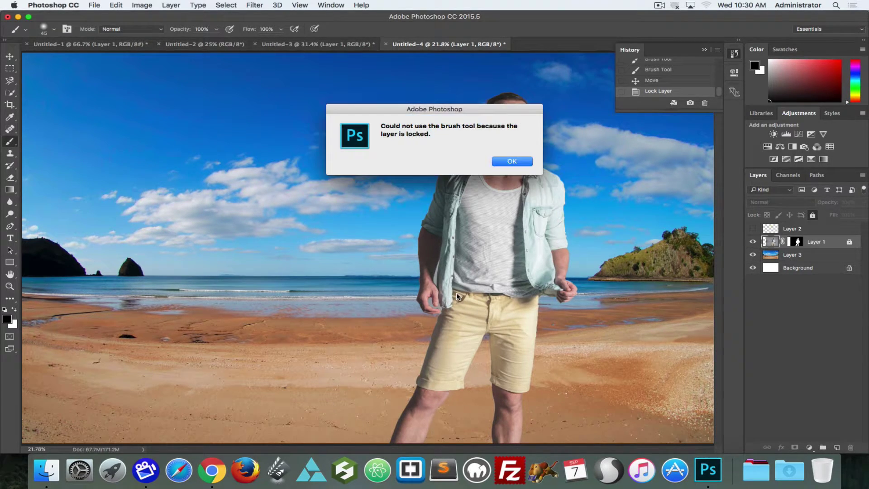
click(507, 162)
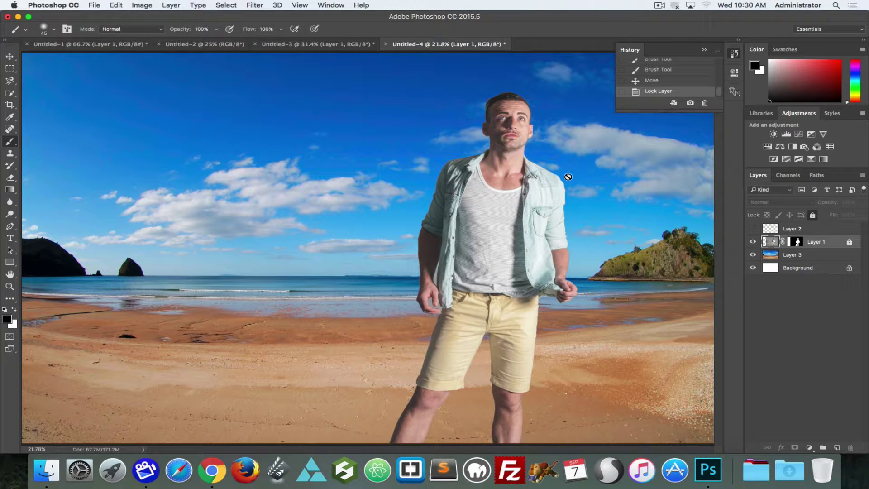
click(813, 215)
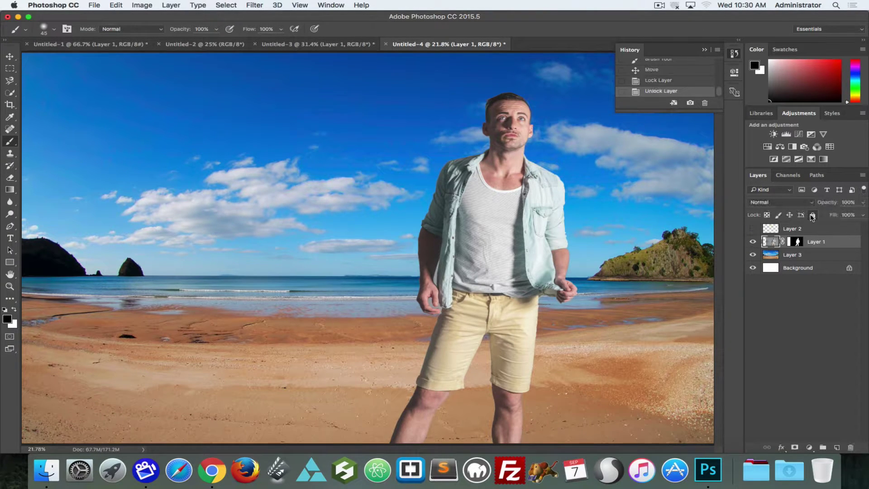
Lock only the transparent pixels of Layer 1
click(767, 216)
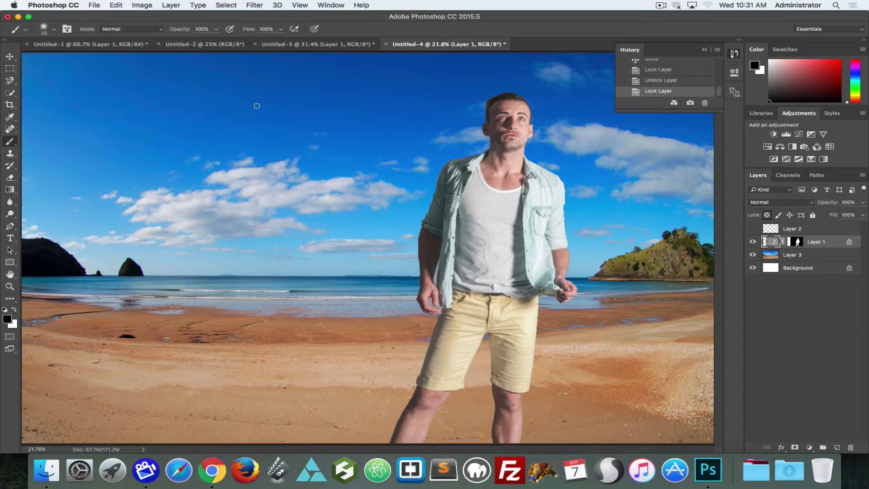
Enlarge the brush to 175, try painting black on the transparency-locked Layer 1, and undo the brush strokes
key(bracketright)
key(bracketright)
key(bracketright)
key(bracketright)
key(bracketright)
key(bracketright)
click(270, 285)
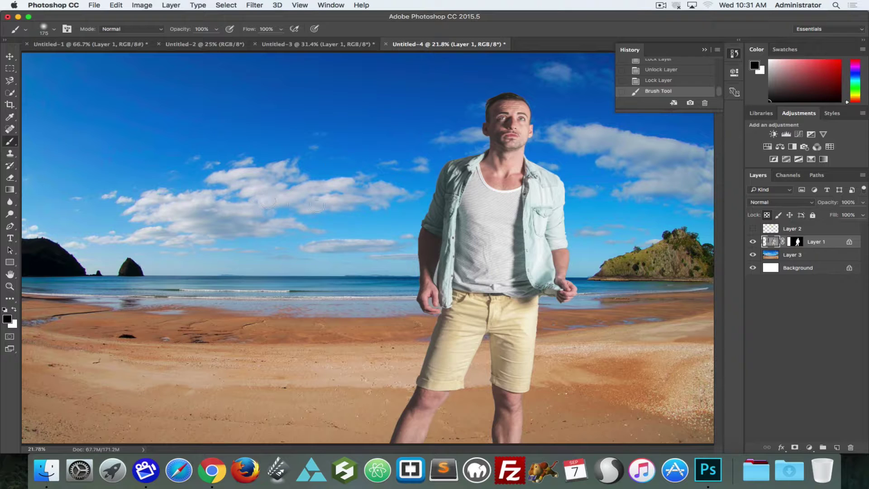
click(317, 206)
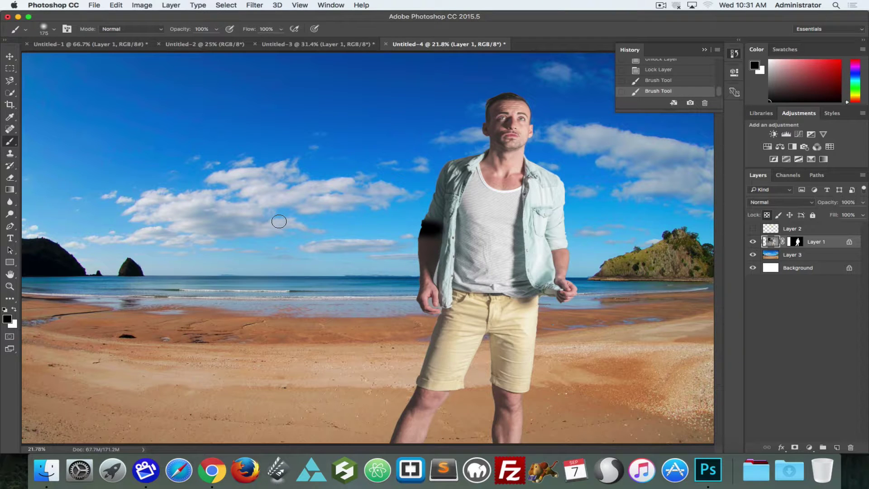
key(super+z)
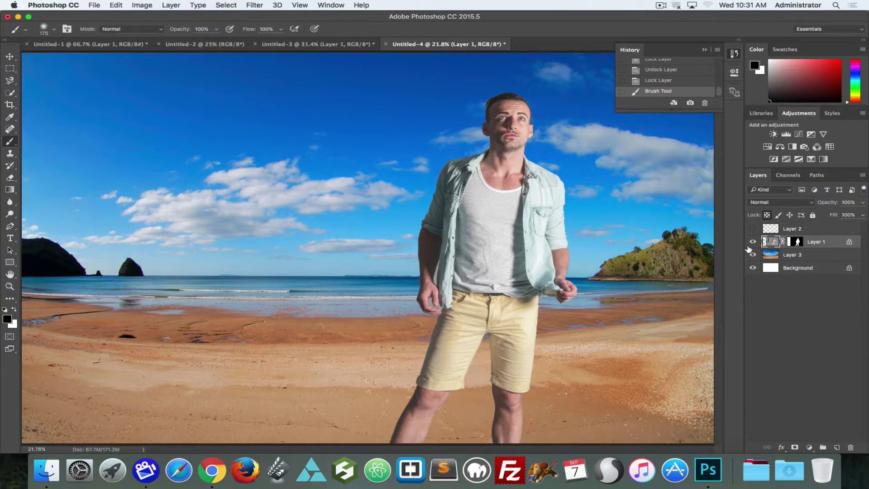
key(super+z)
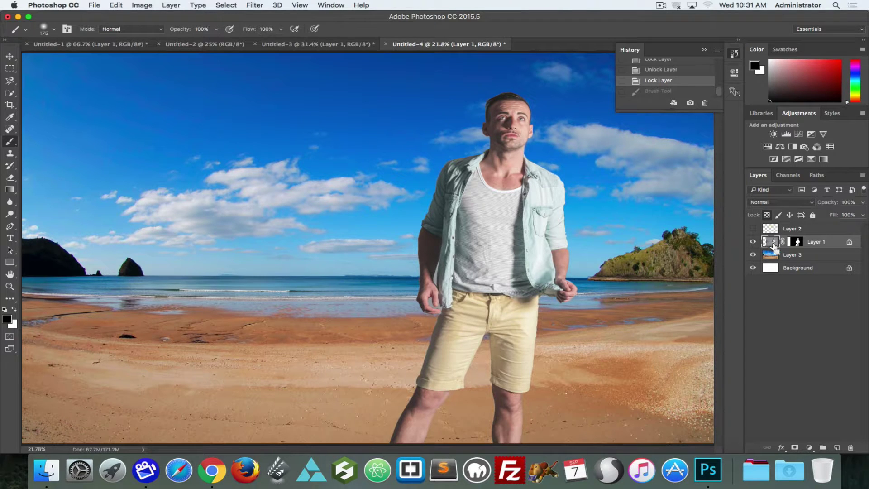
Duplicate Layer 1, then unlink the copy's layer mask and apply it permanently to the copy
drag(771, 244, 833, 446)
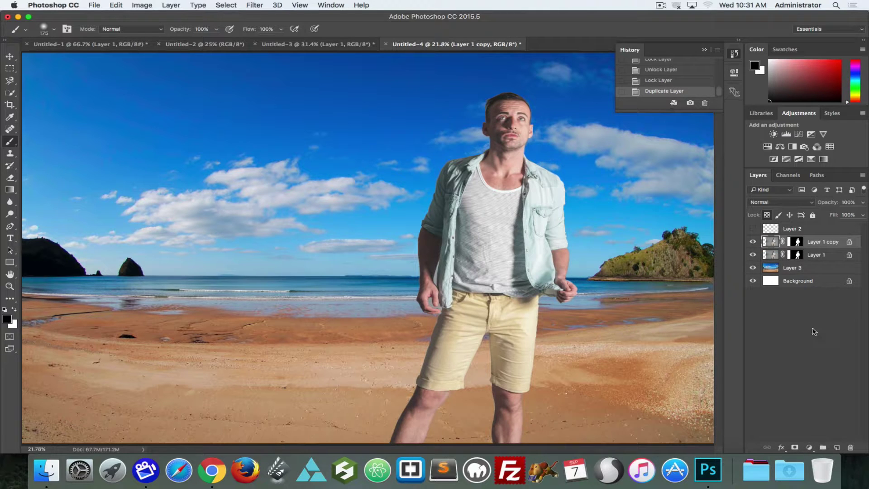
click(783, 242)
drag(798, 243, 850, 447)
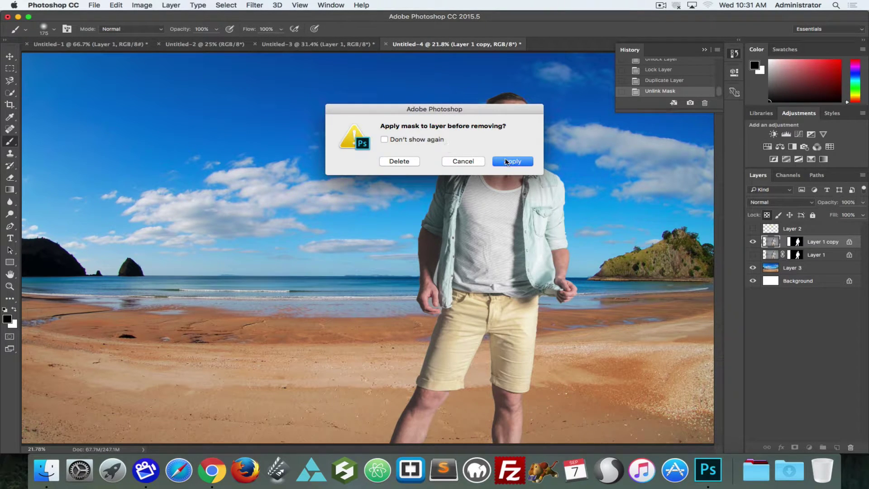
click(515, 162)
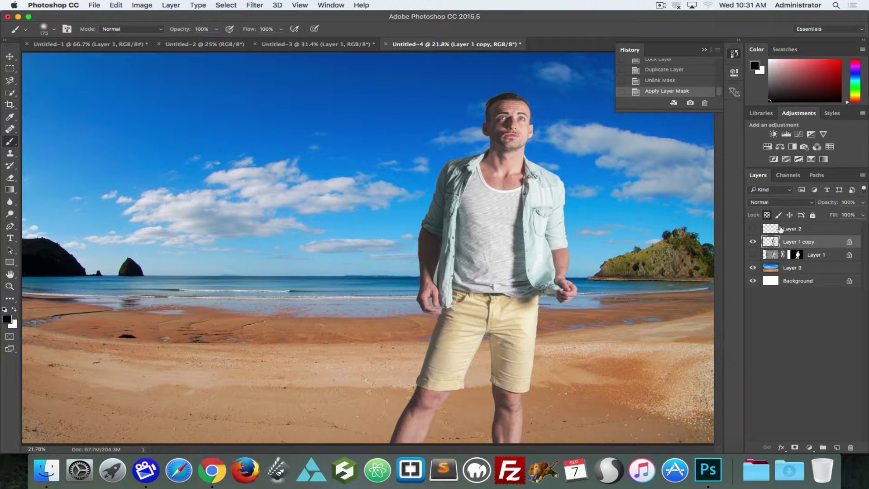
Unlock the transparent pixels of Layer 1 copy, paint black across the sky and the man, and undo the stroke
click(767, 215)
mouse_move(356, 145)
mouse_down()
mouse_move(262, 156)
mouse_move(175, 235)
mouse_move(659, 222)
mouse_up()
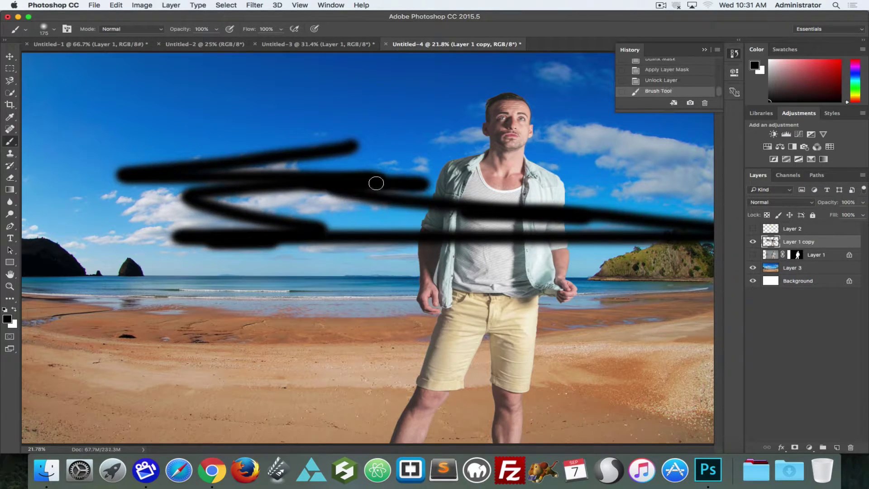
key(super+z)
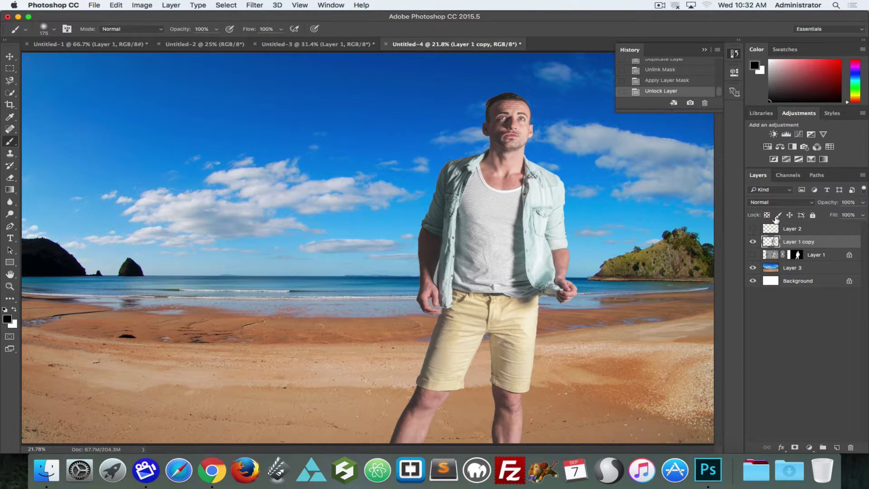
Lock the transparent pixels of Layer 1 copy, paint black back and forth down the man's body, and undo the stroke
click(769, 217)
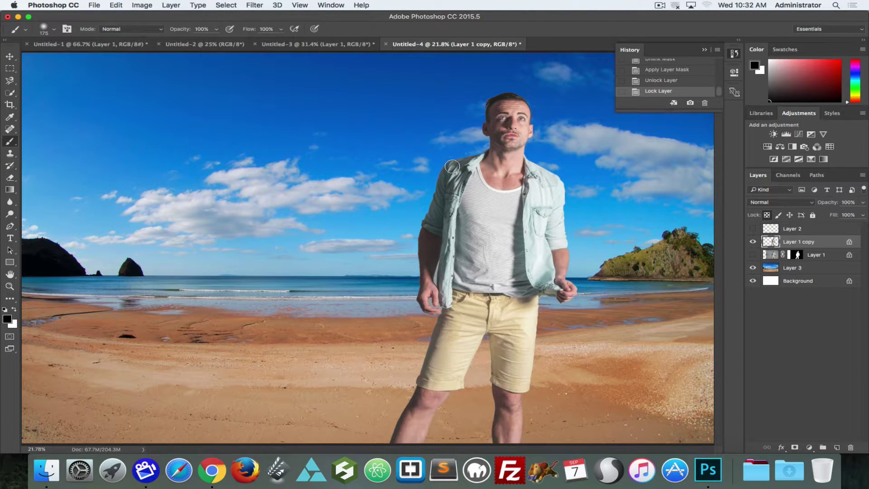
mouse_move(441, 172)
mouse_down()
mouse_move(437, 193)
mouse_move(564, 208)
mouse_move(426, 238)
mouse_move(570, 283)
mouse_move(430, 339)
mouse_move(489, 389)
mouse_move(410, 403)
mouse_up()
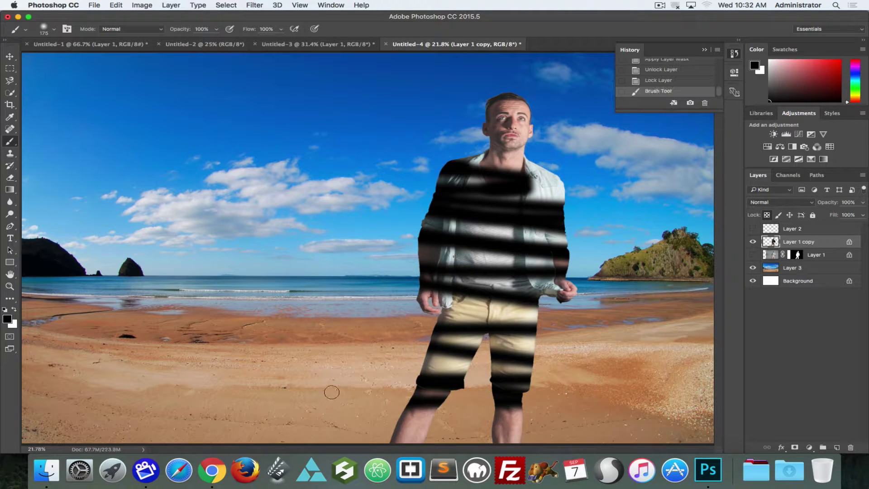
key(super+z)
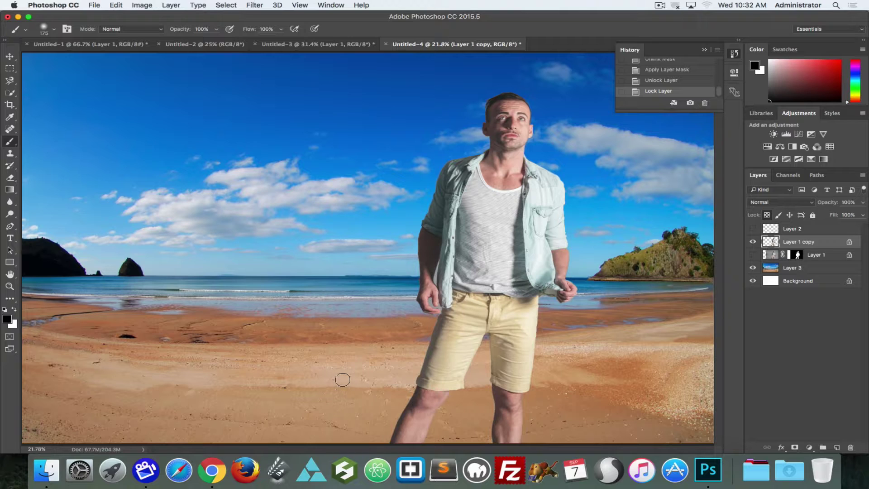
Replace the transparency lock on Layer 1 copy with a position lock and try to move the man
click(767, 216)
click(789, 215)
key(v)
click(446, 203)
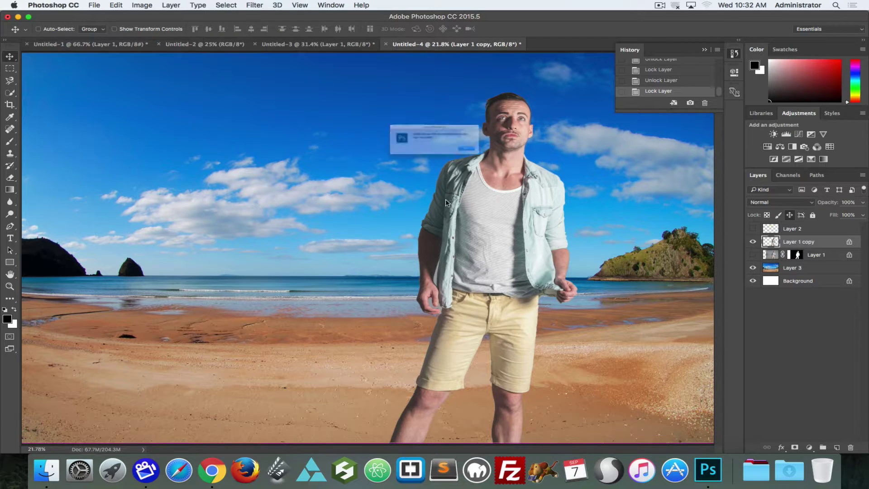
click(515, 172)
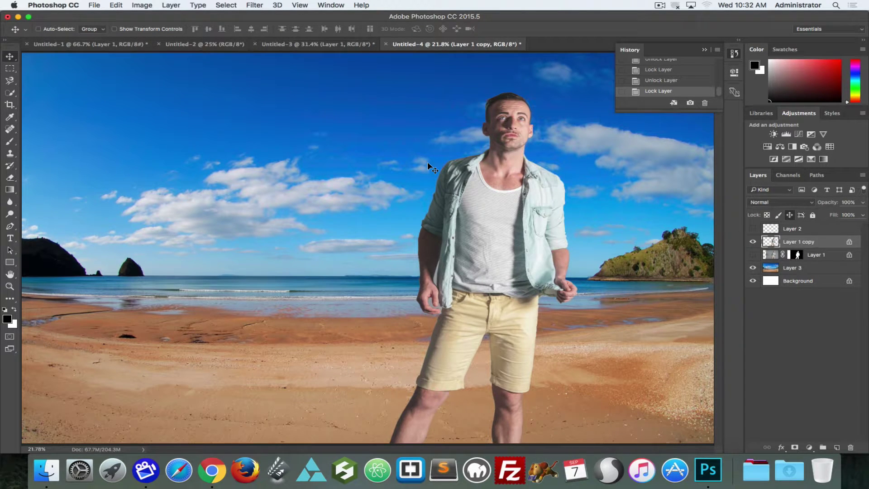
Brush a test stroke on the position-locked Layer 1 copy, undo it, and remove the position lock
key(b)
drag(407, 155, 535, 270)
key(super+z)
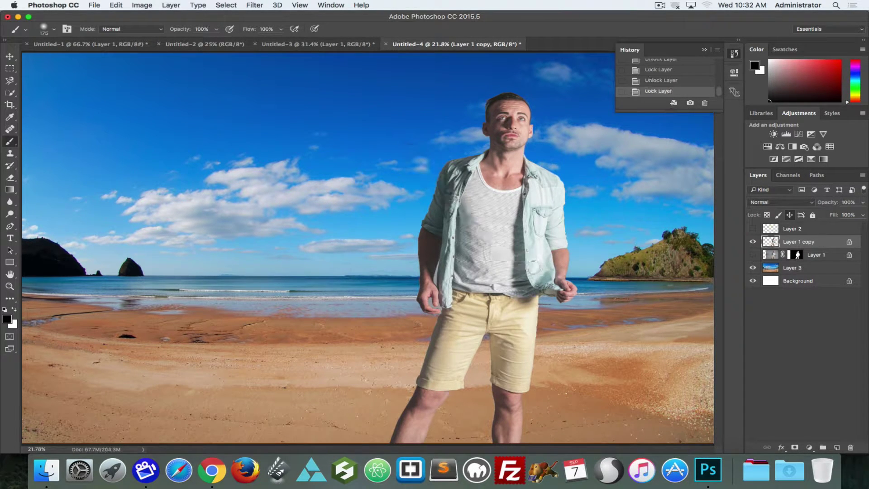
click(789, 215)
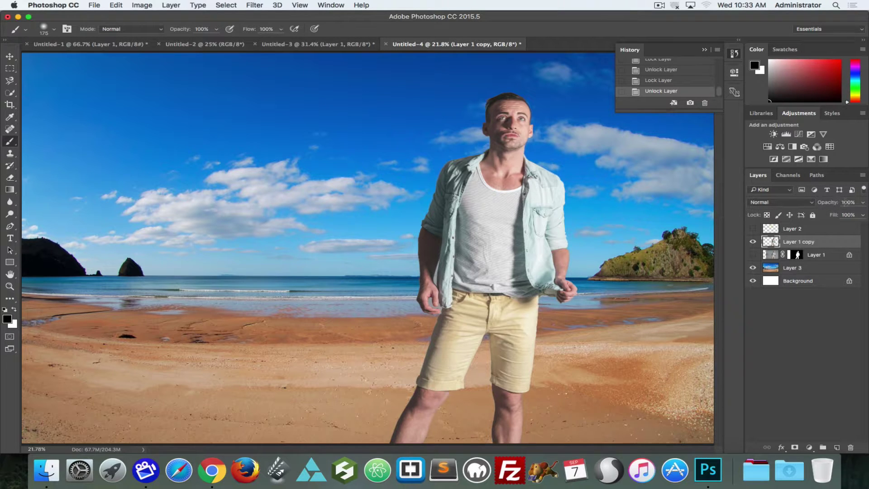
Try the Multiply, Overlay, Difference and Exclusion blend modes in turn on Layer 1 copy
click(751, 202)
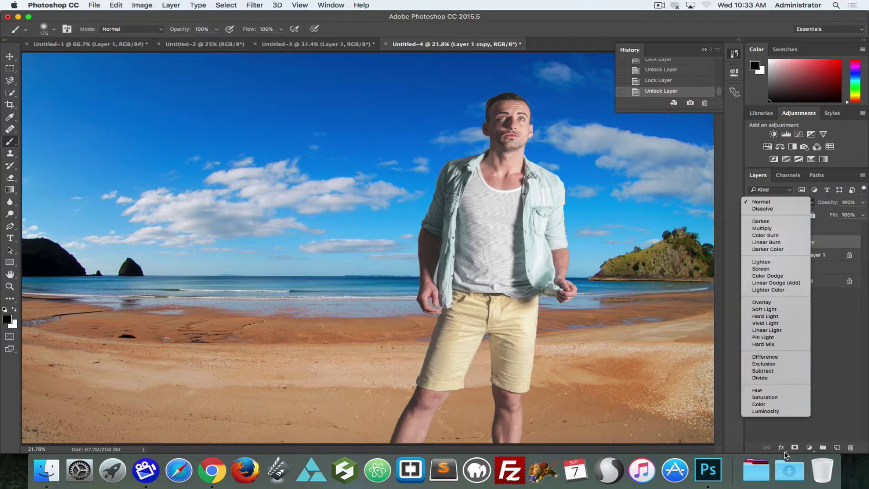
click(768, 228)
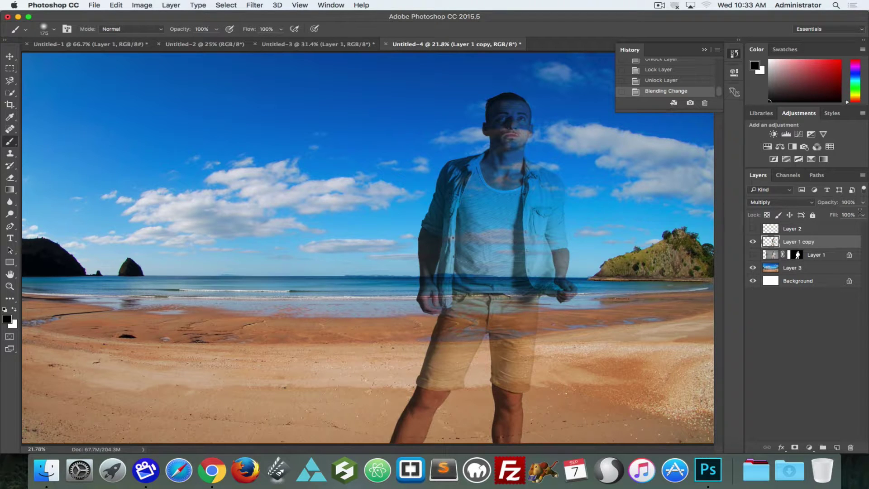
click(773, 204)
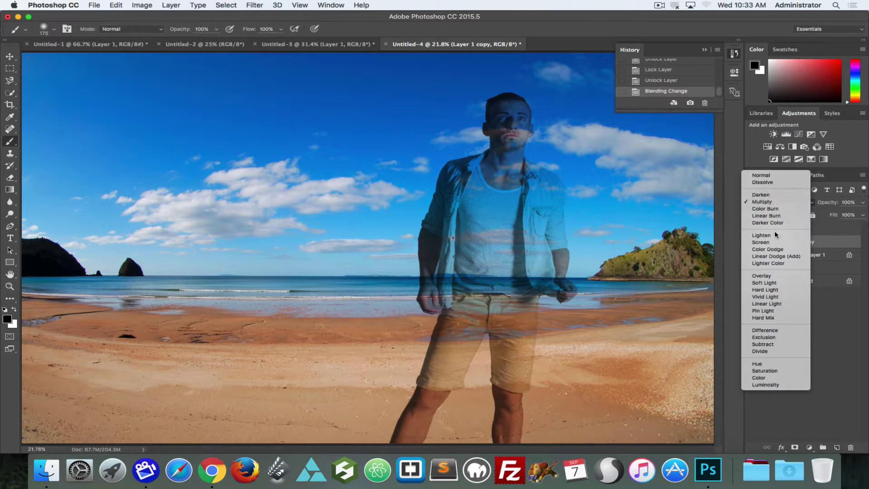
click(764, 276)
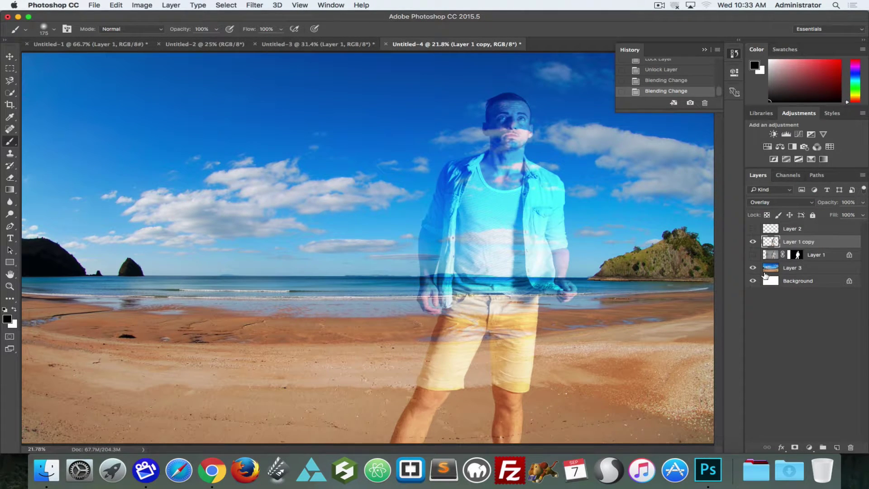
click(776, 204)
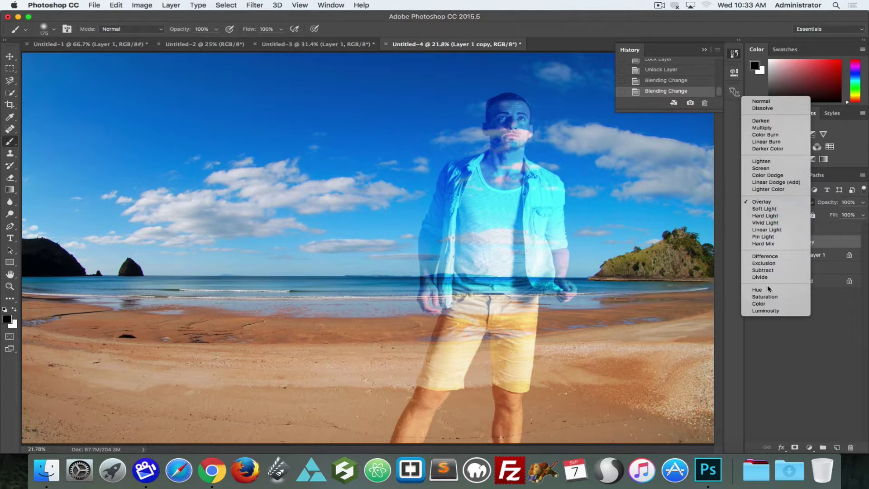
click(763, 257)
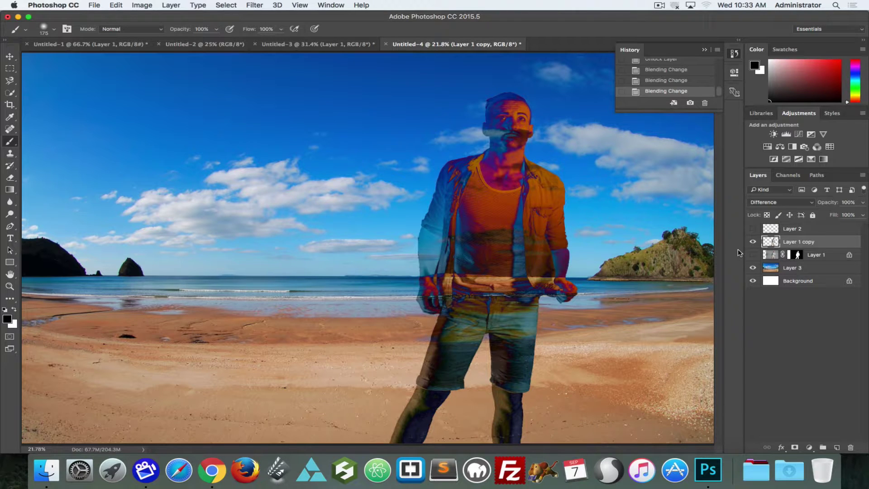
click(769, 202)
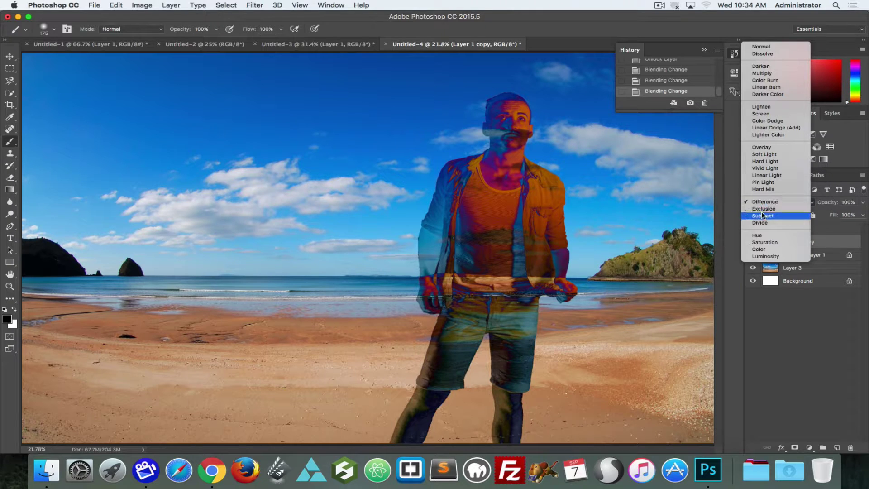
click(765, 208)
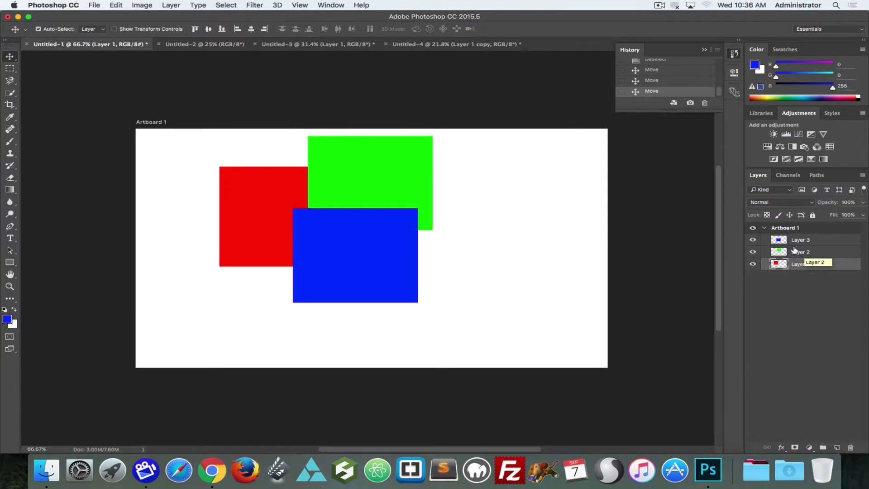
Set the green rectangle's Layer 2 and the blue rectangle's Layer 3 together to the Multiply blend mode
click(811, 264)
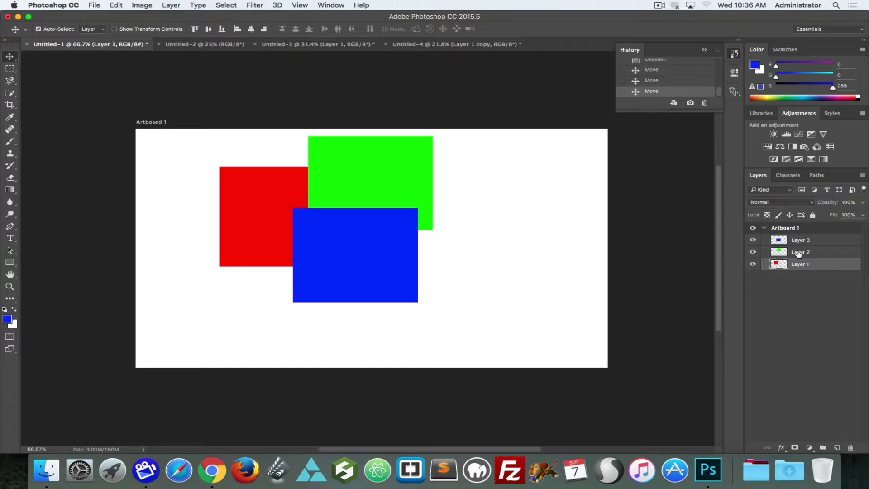
click(798, 253)
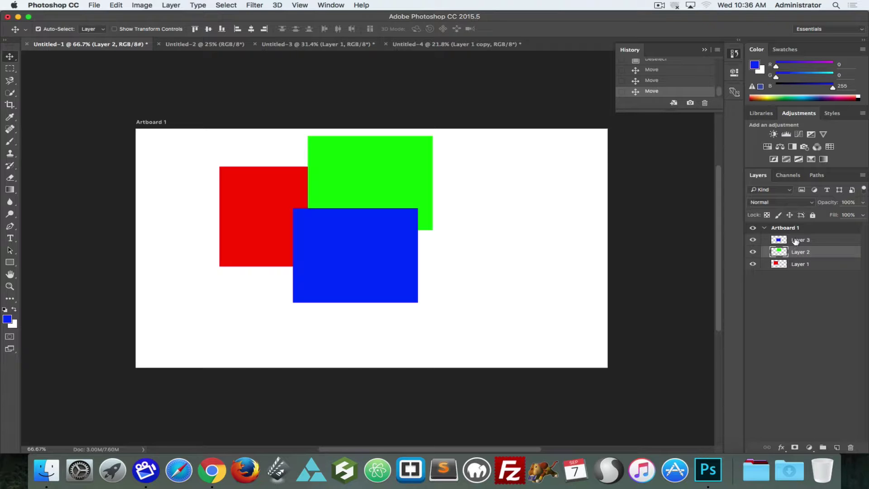
shift+click(795, 241)
click(770, 202)
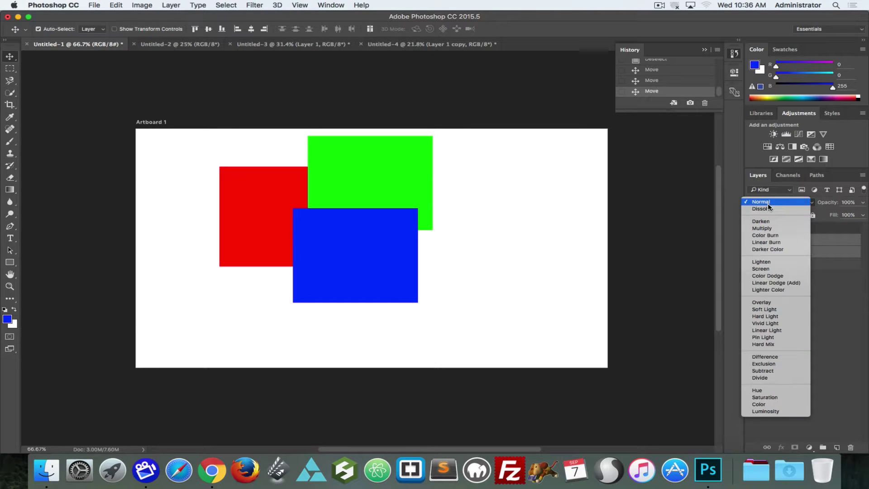
click(766, 229)
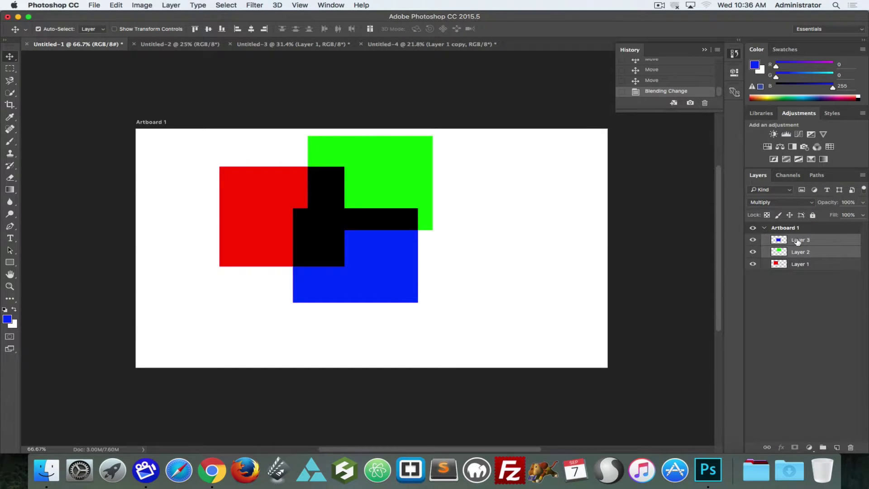
Set the blend mode of the red rectangle's Layer 1 to Overlay
click(799, 266)
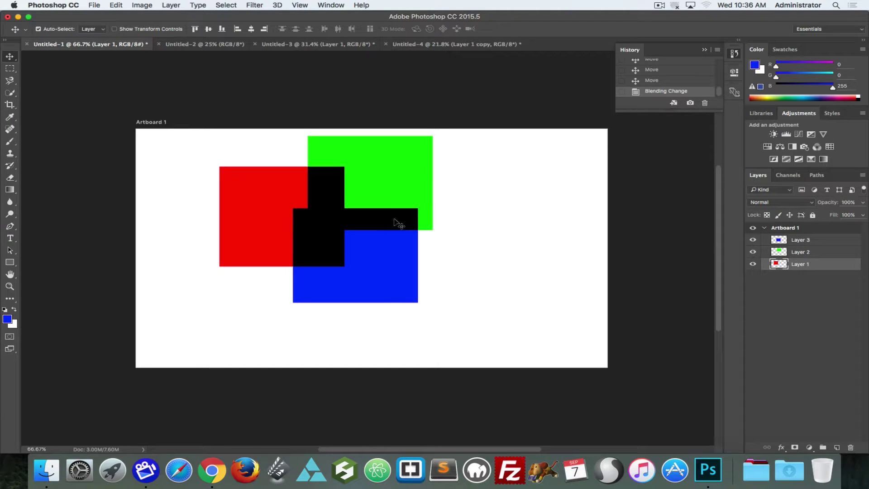
click(774, 203)
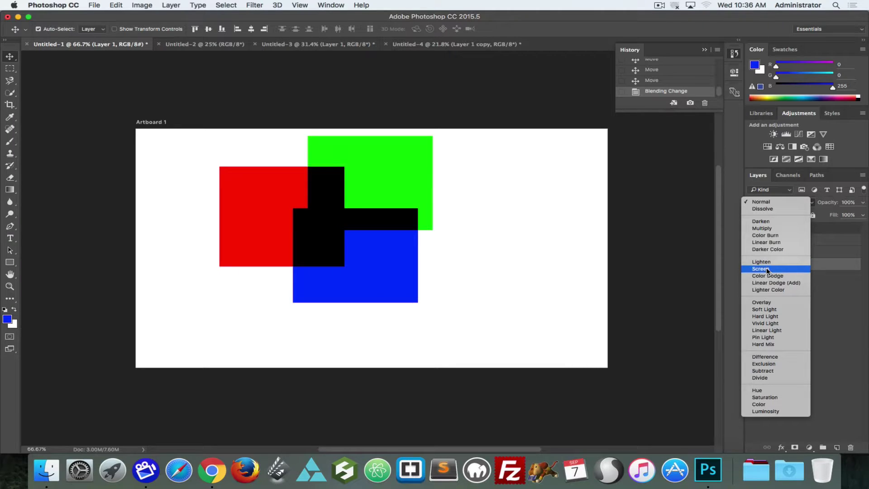
click(765, 302)
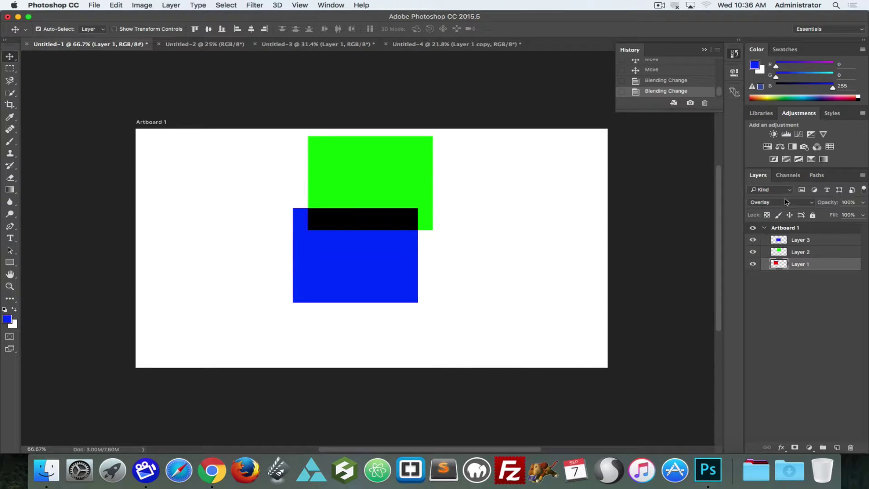
Open the blend mode choices for the green rectangle's Layer 2
click(802, 254)
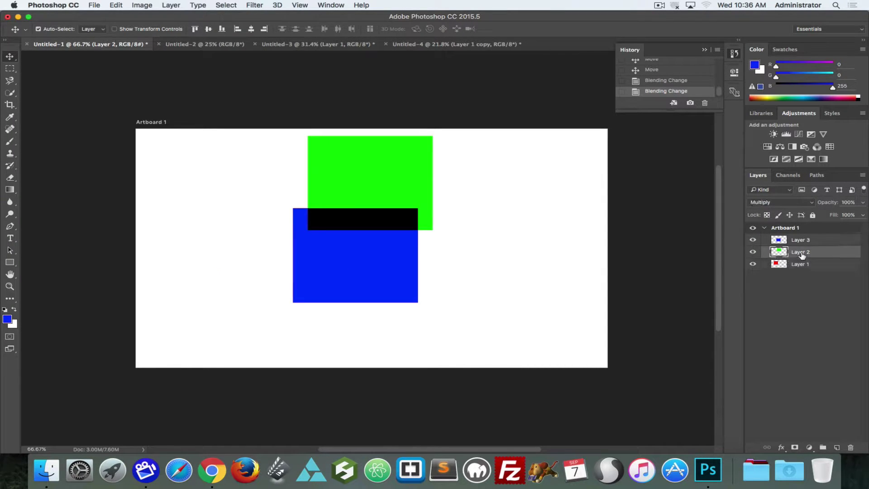
click(782, 202)
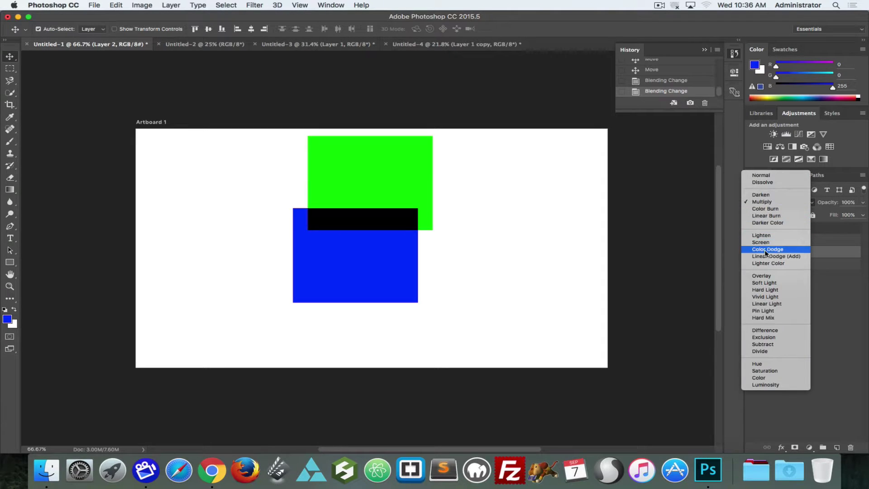
Set the blending mode of the green Layer 2 and the blue Layer 3 to Overlay
click(765, 276)
click(800, 242)
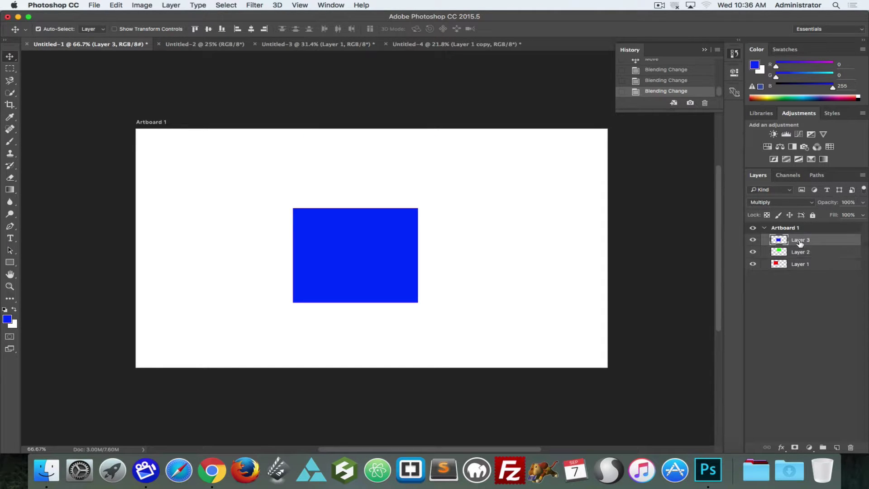
click(782, 203)
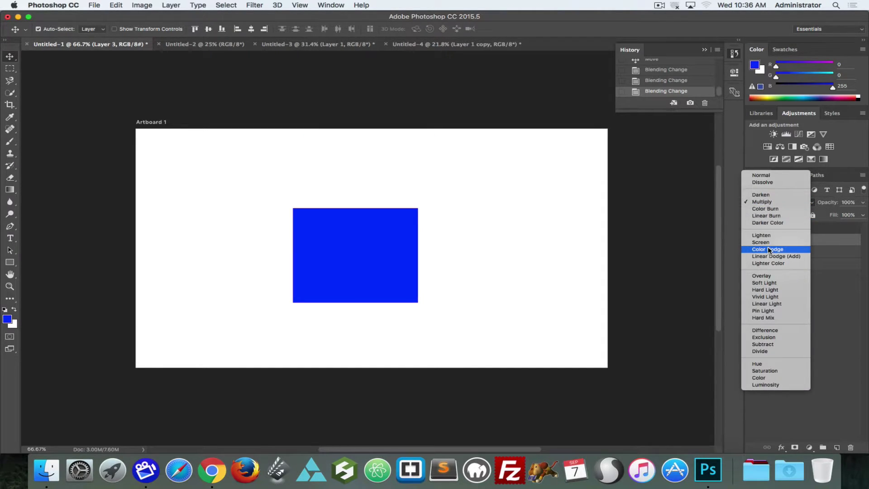
click(768, 283)
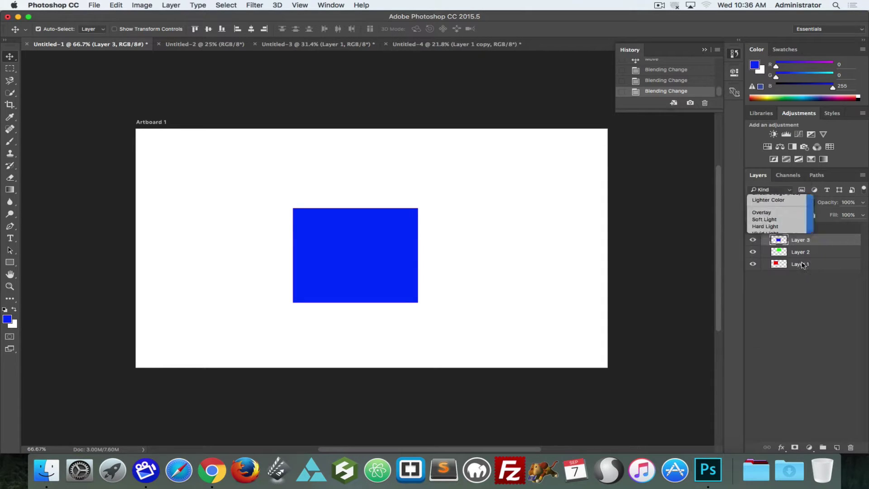
Set the blending mode of the red Layer 1 to Normal
click(802, 267)
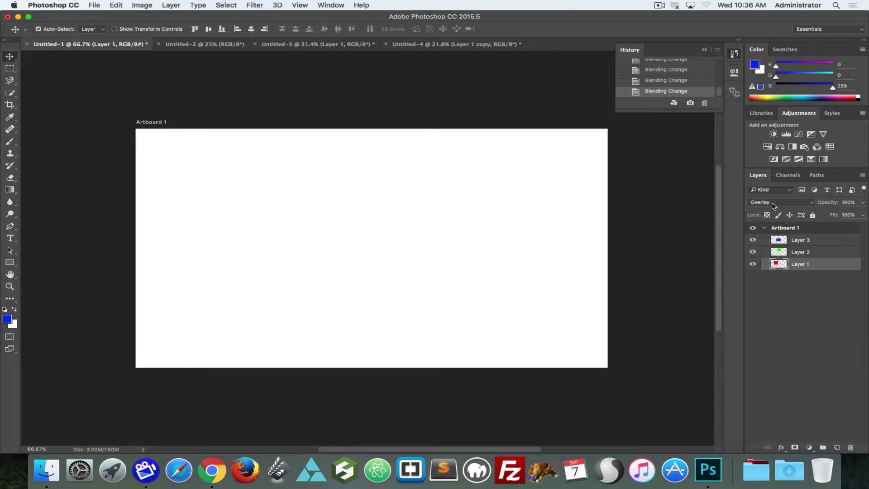
click(773, 204)
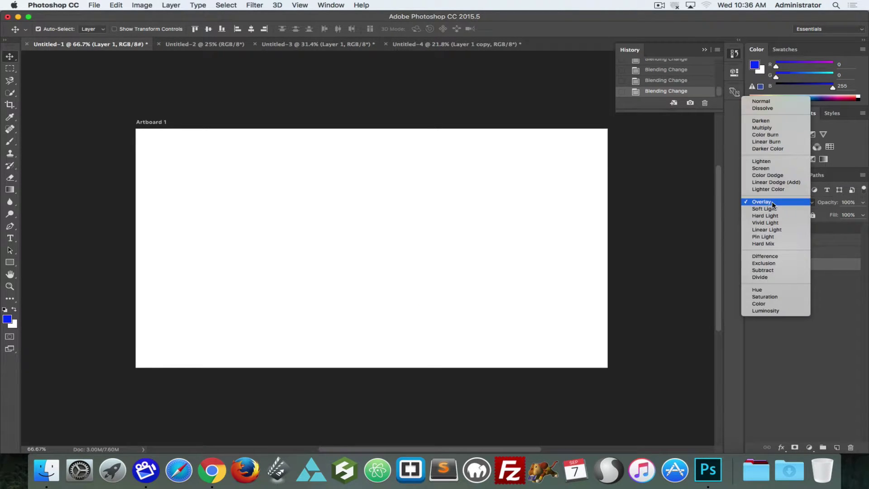
click(756, 102)
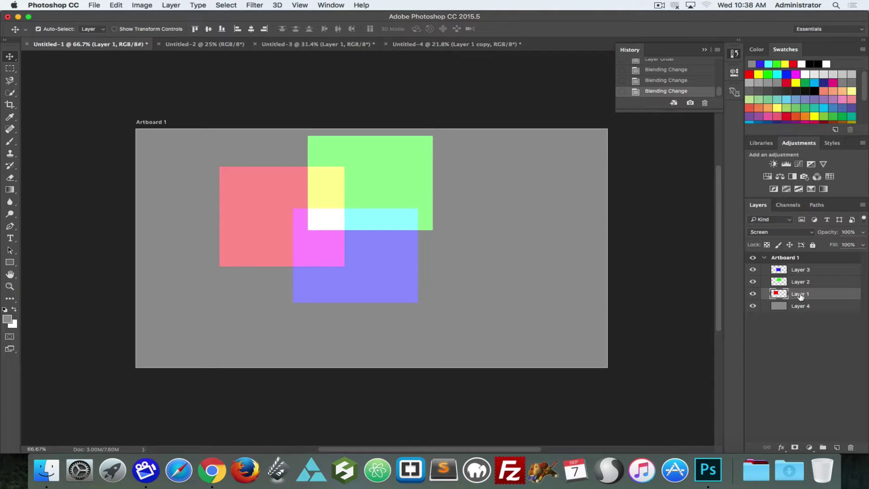
Try the Multiply blending mode on the red Layer 1 over the gray background, and set it to Overlay
click(772, 231)
click(769, 191)
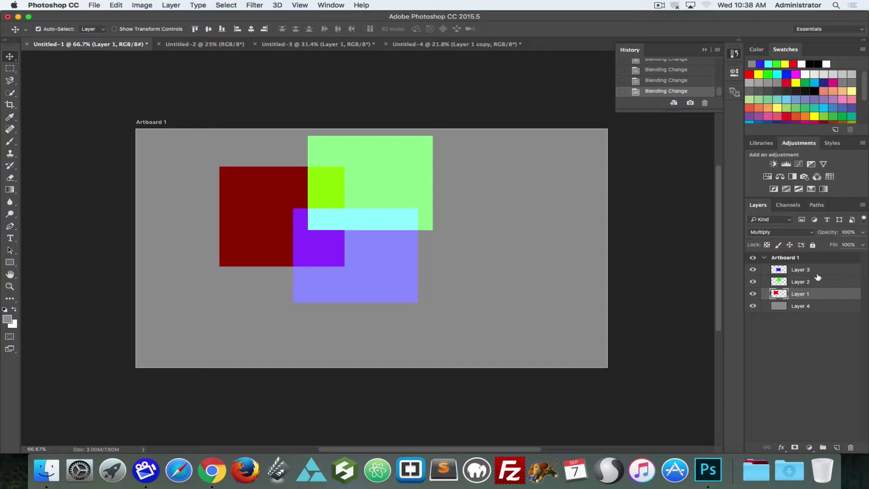
click(785, 232)
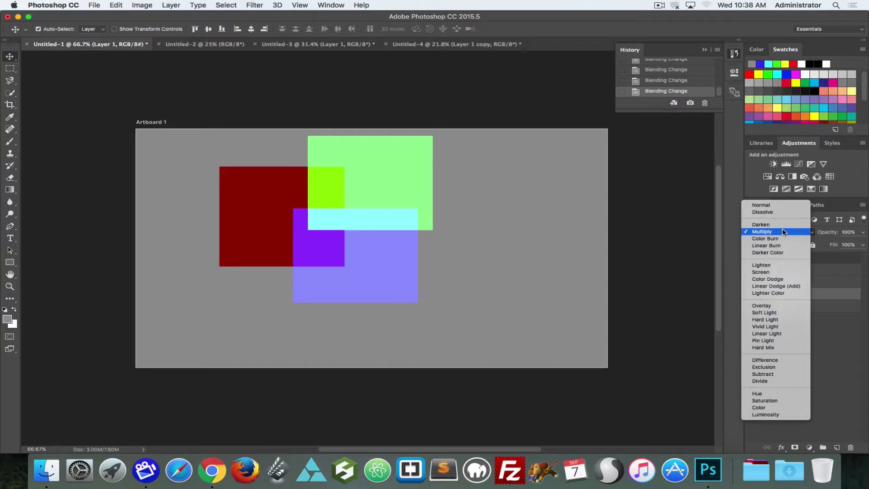
click(764, 306)
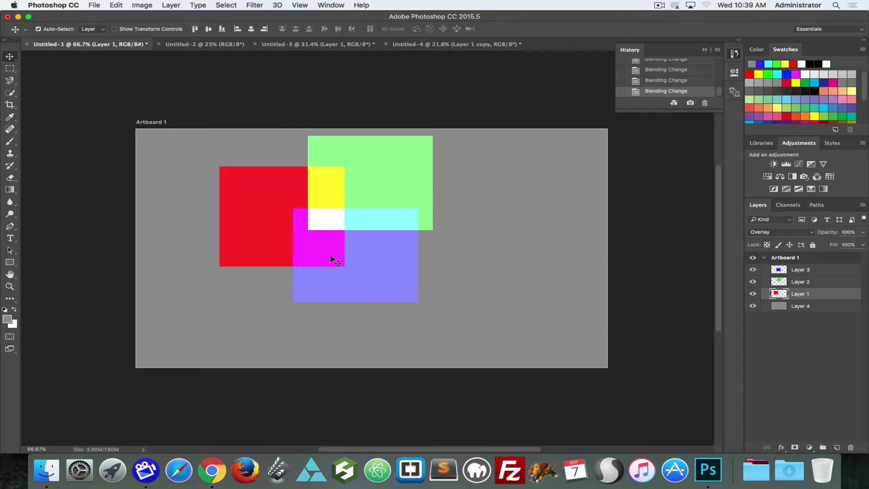
Set the blending mode of the green Layer 2 to Overlay
click(814, 282)
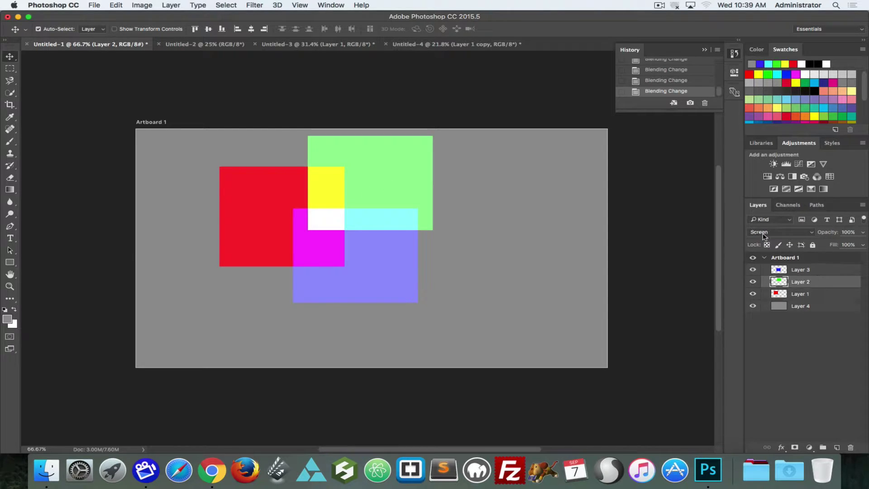
click(771, 235)
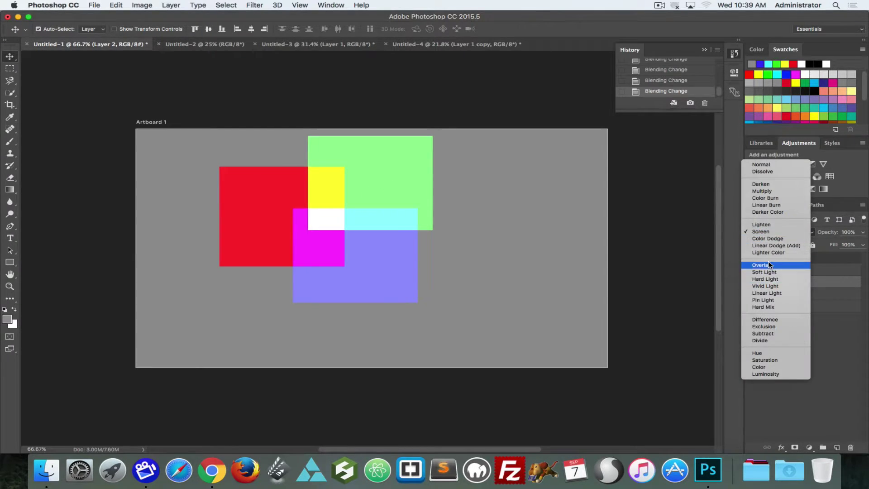
click(764, 249)
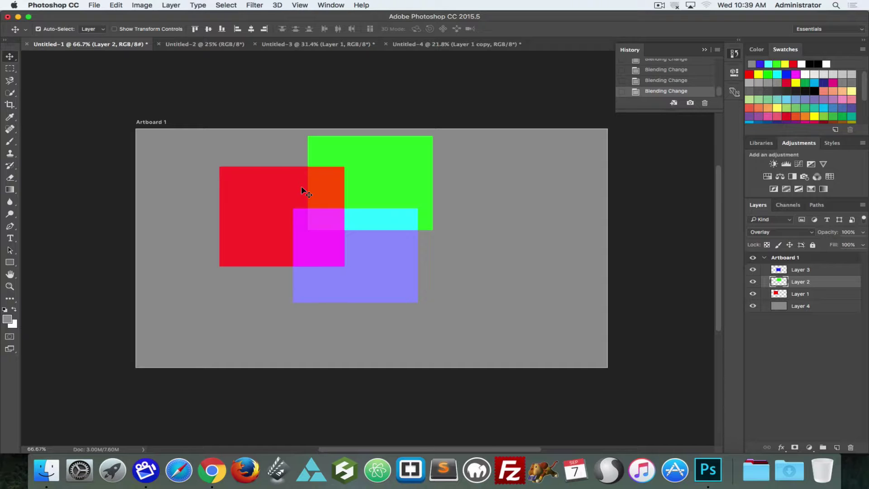
Add a new layer above the blue Layer 3 and set up the Gradient tool as radial with Difference mode
click(800, 271)
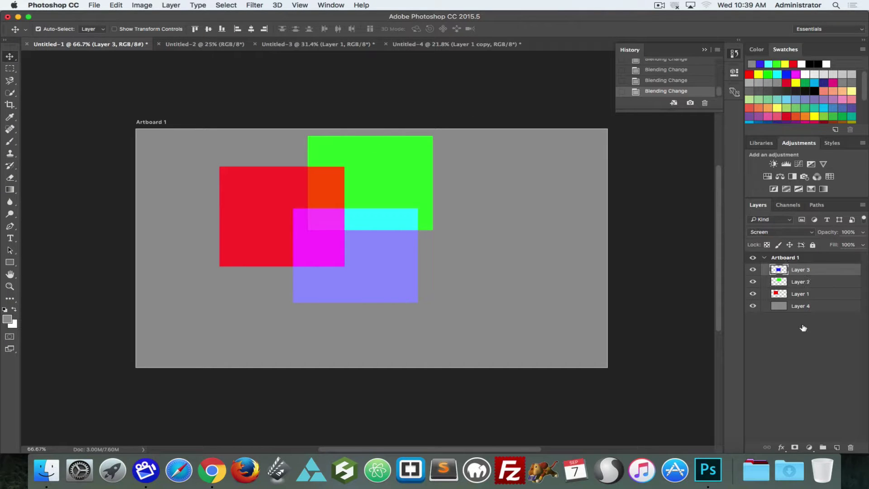
click(837, 448)
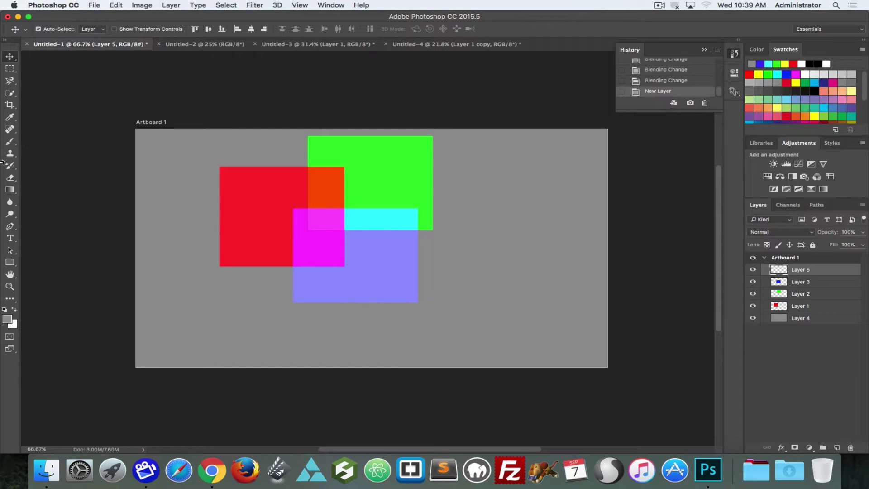
click(10, 189)
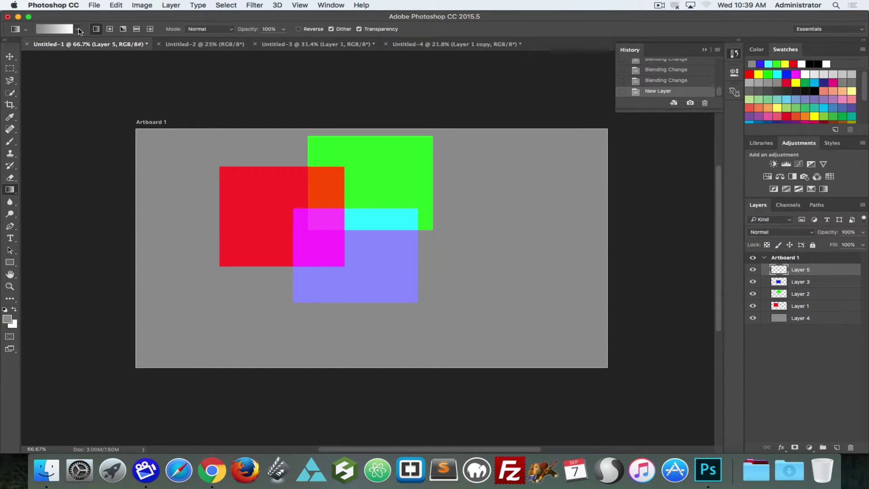
click(79, 31)
click(77, 30)
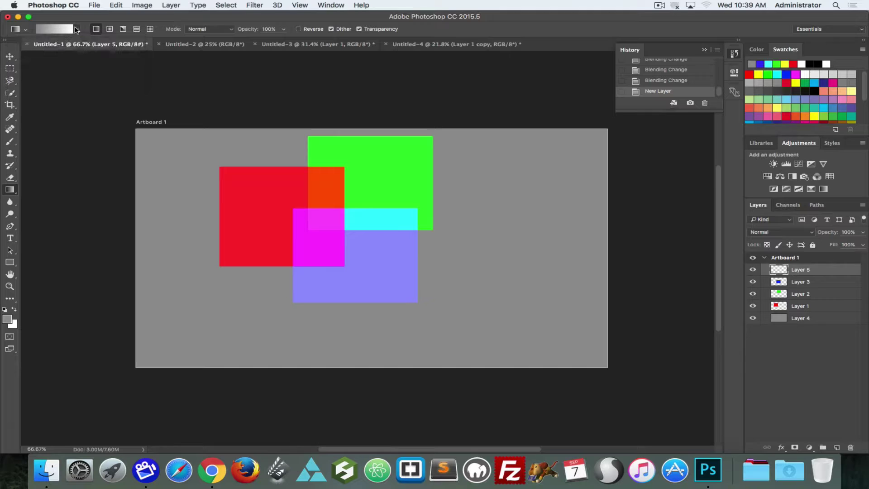
click(110, 30)
click(208, 31)
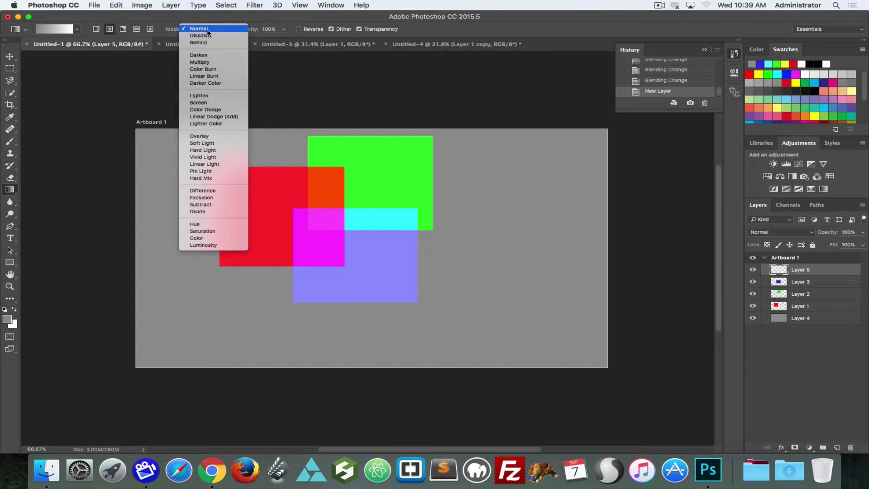
click(202, 191)
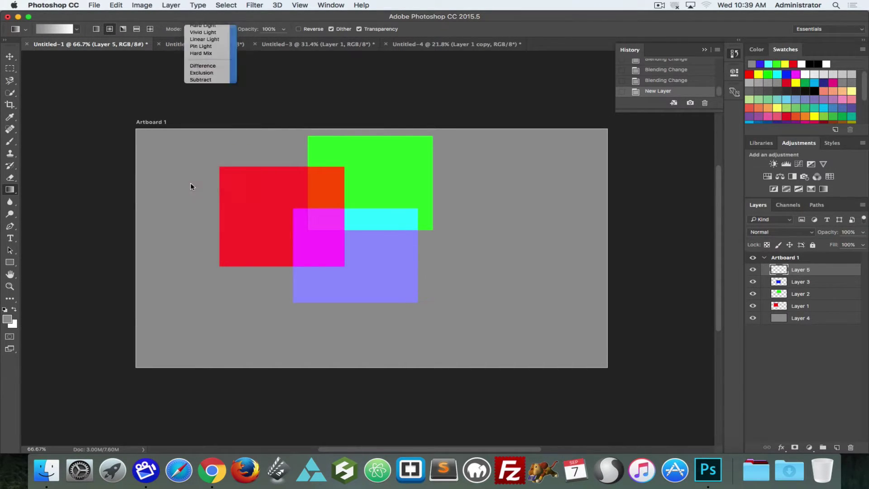
Choose red as foreground and green as background, and cover the new layer with overlapping radial Difference gradients in various directions
click(750, 75)
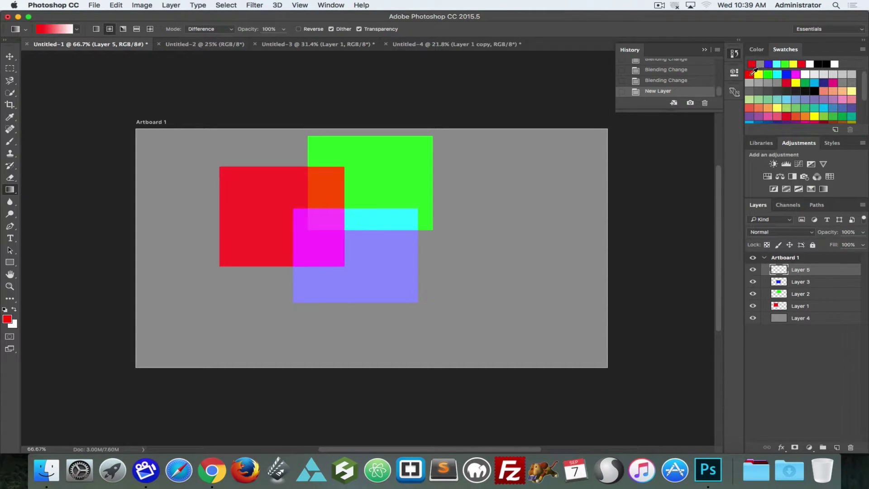
super+click(768, 74)
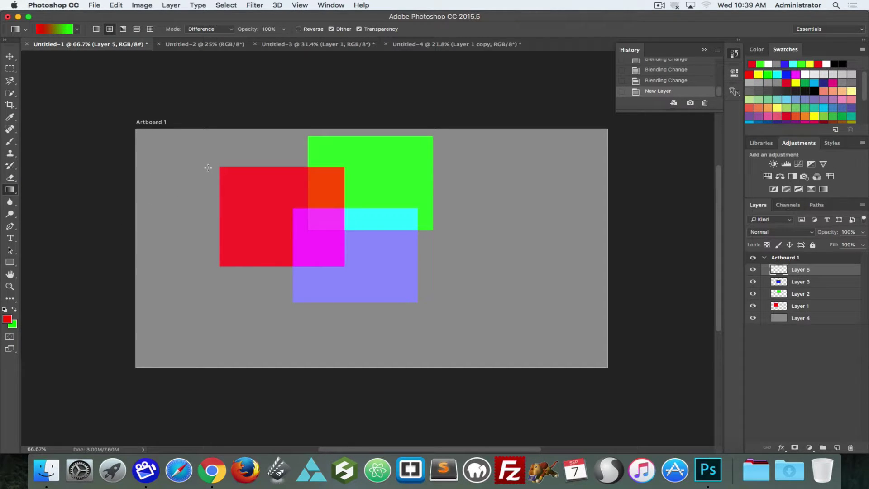
drag(181, 160, 578, 277)
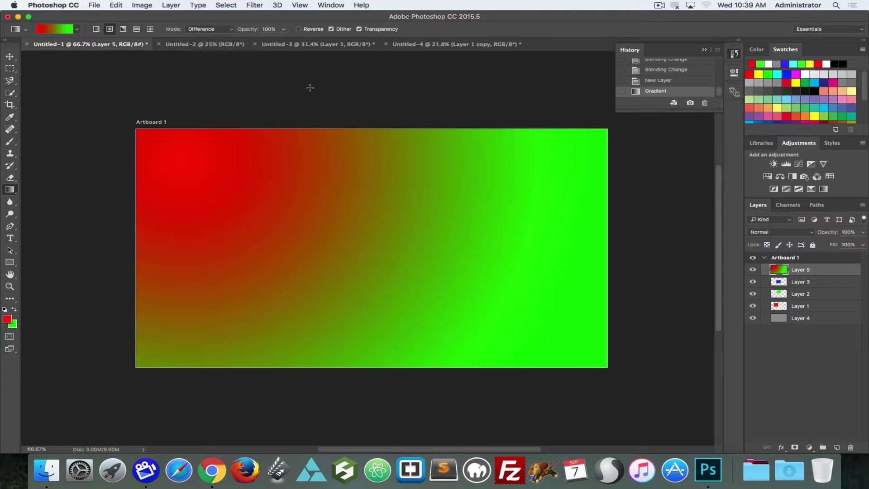
drag(569, 180, 316, 332)
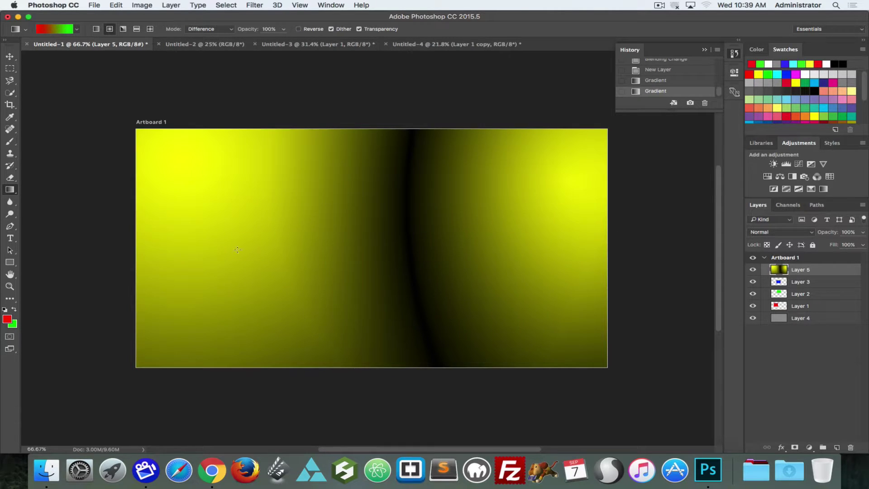
drag(208, 231, 512, 254)
drag(562, 234, 289, 275)
drag(272, 243, 480, 335)
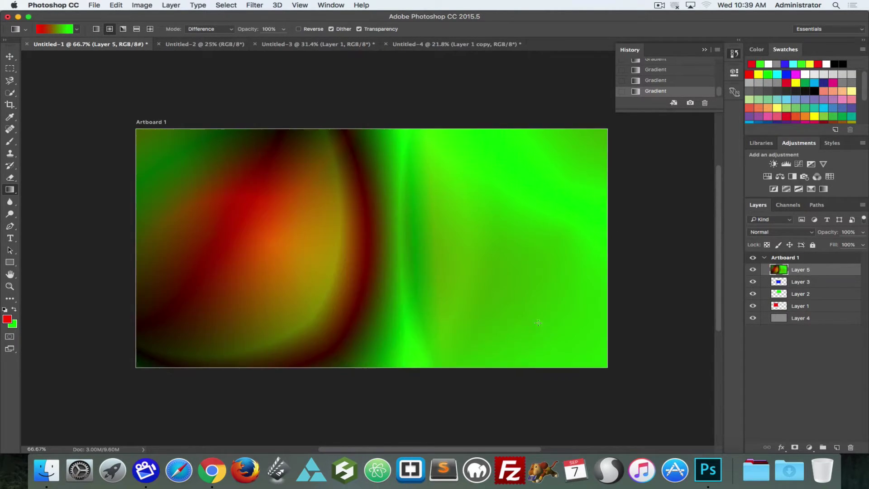
drag(542, 325, 485, 215)
drag(502, 198, 495, 243)
drag(517, 204, 504, 164)
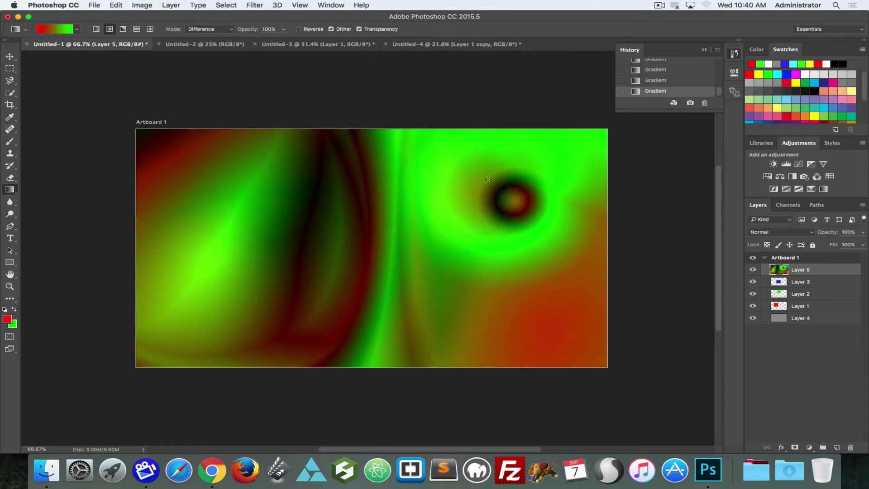
drag(466, 198, 412, 147)
drag(393, 176, 236, 154)
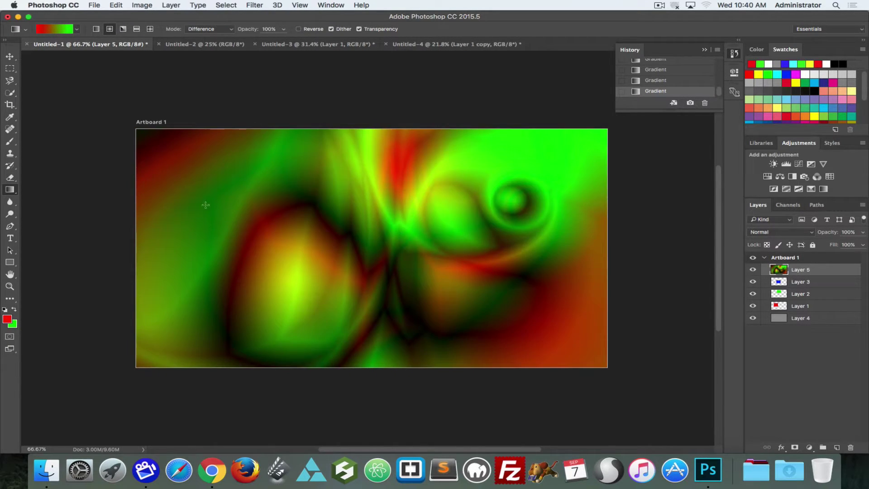
drag(204, 204, 175, 312)
drag(569, 332, 326, 315)
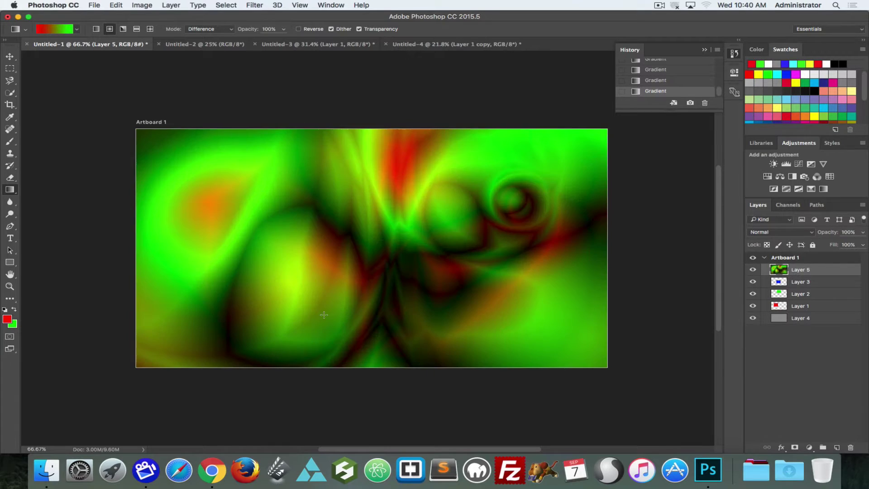
Set the foreground color to blue and the background color to RGB Magenta
click(794, 75)
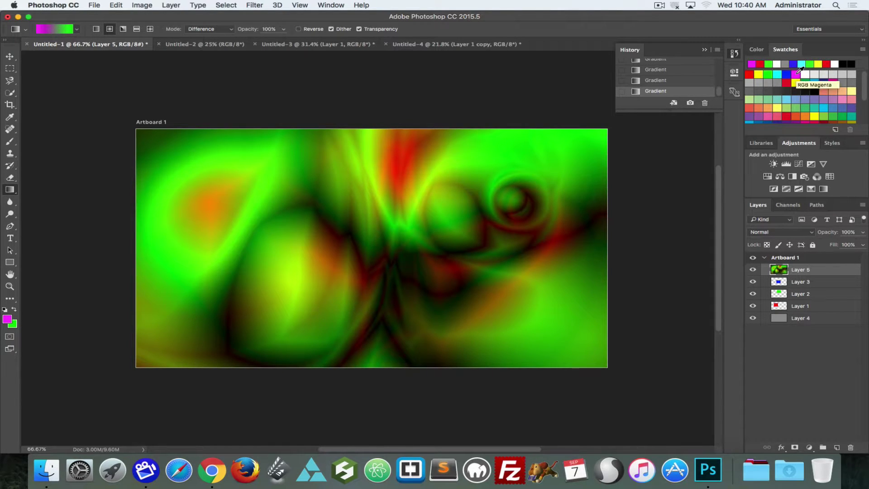
key(x)
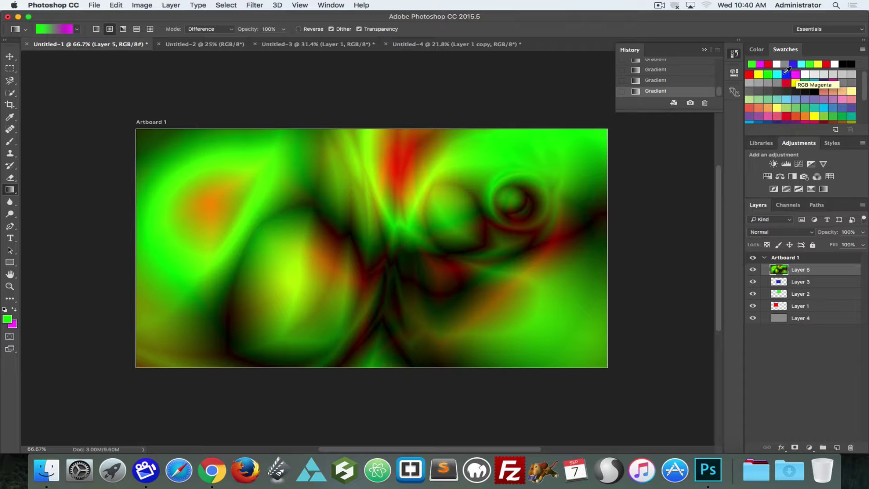
click(787, 74)
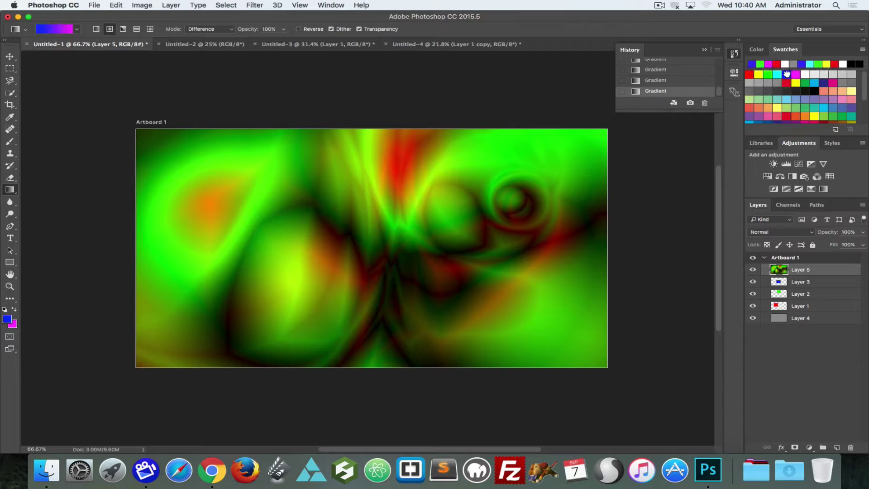
Add many long and short blue-to-magenta radial gradients across the whole artboard on Layer 5 to build an abstract swirl pattern
drag(576, 159, 156, 244)
drag(268, 200, 562, 245)
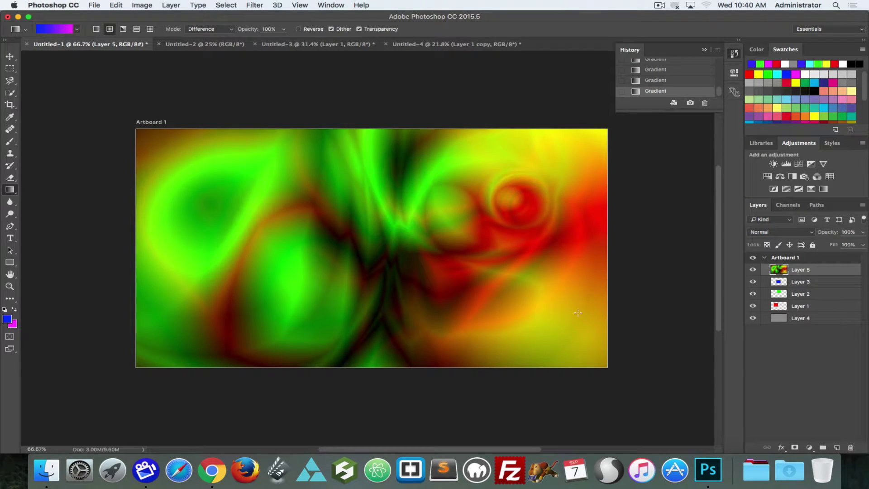
drag(579, 283, 351, 316)
drag(396, 197, 407, 282)
drag(461, 355, 479, 301)
drag(522, 217, 536, 272)
drag(548, 327, 556, 283)
drag(559, 282, 563, 312)
drag(557, 326, 537, 343)
drag(507, 315, 473, 348)
drag(433, 321, 412, 344)
drag(372, 306, 317, 337)
drag(236, 246, 259, 333)
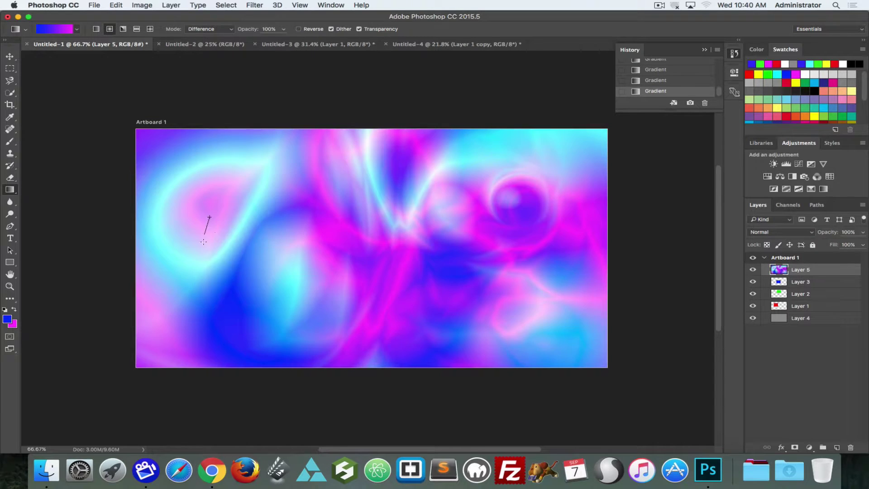
drag(205, 218, 279, 235)
drag(159, 244, 361, 176)
drag(445, 143, 520, 153)
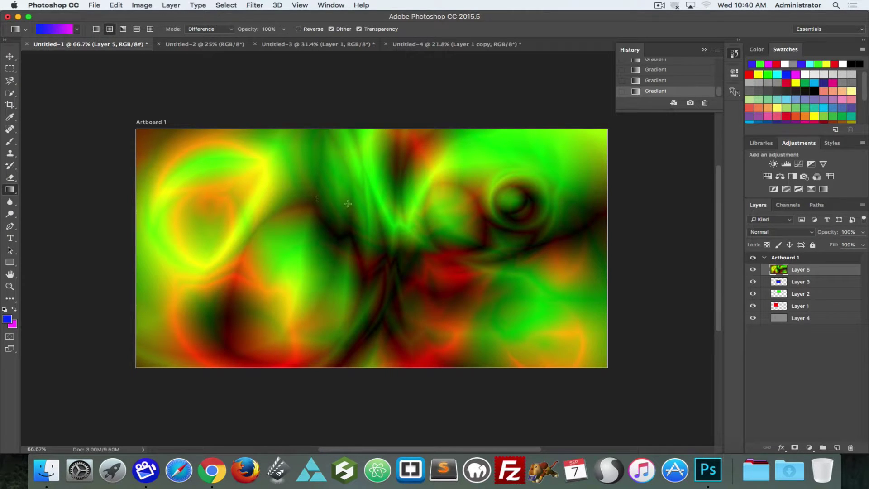
drag(347, 204, 532, 168)
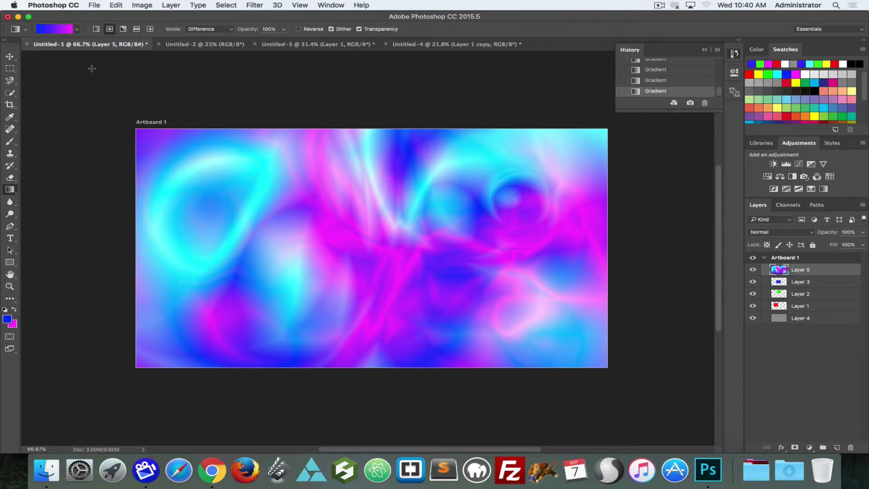
Set the blending mode of the gradient-filled Layer 5 to Multiply
click(774, 231)
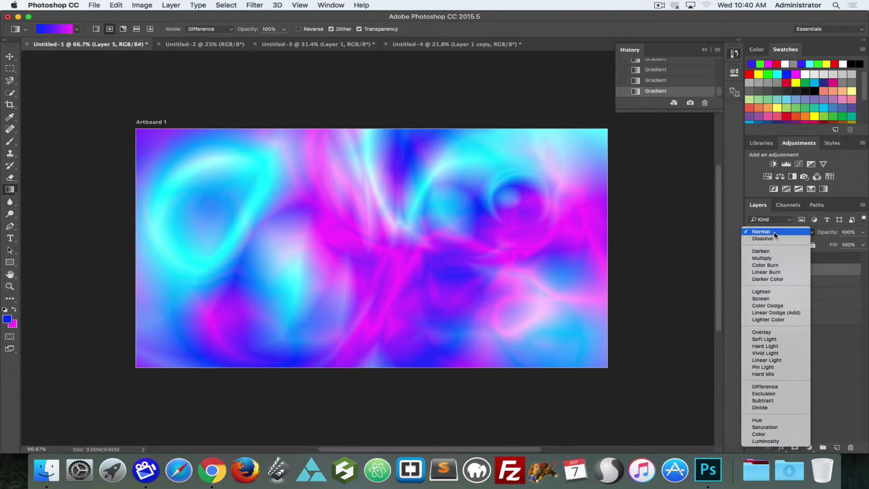
click(771, 257)
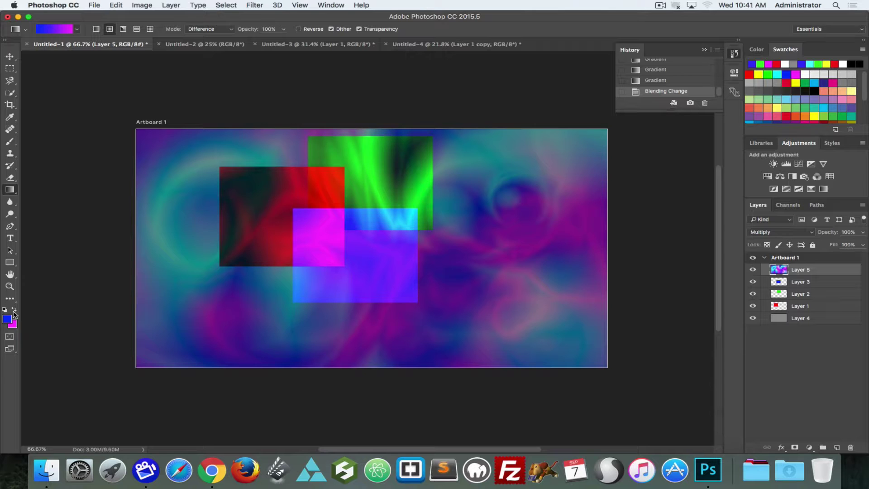
Hide the gradient-filled Layer 5 and select Layer 3 to view its blending mode options
click(752, 270)
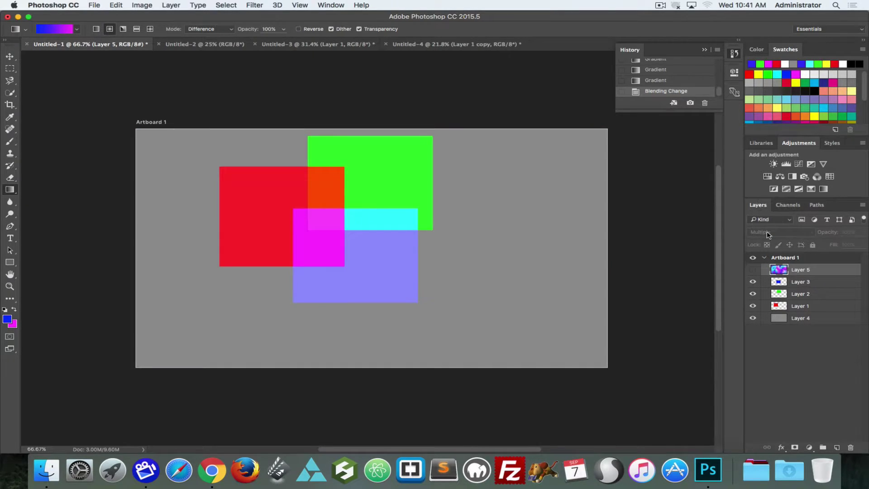
click(795, 284)
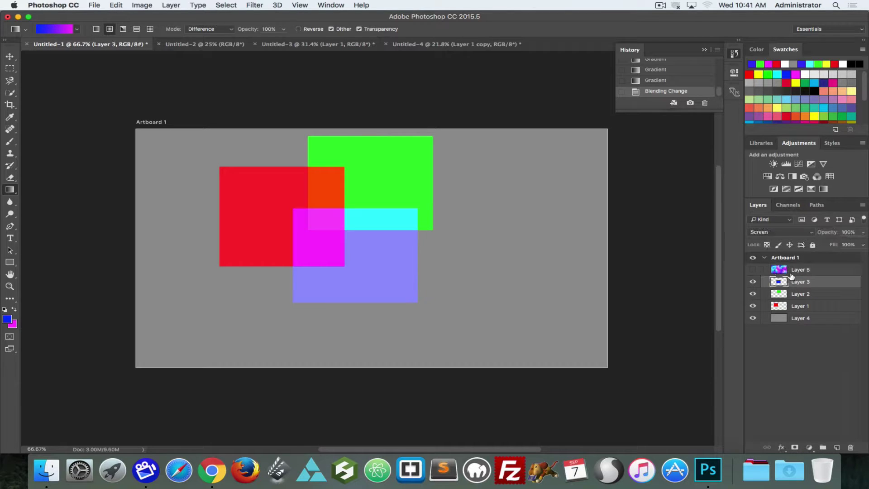
click(778, 232)
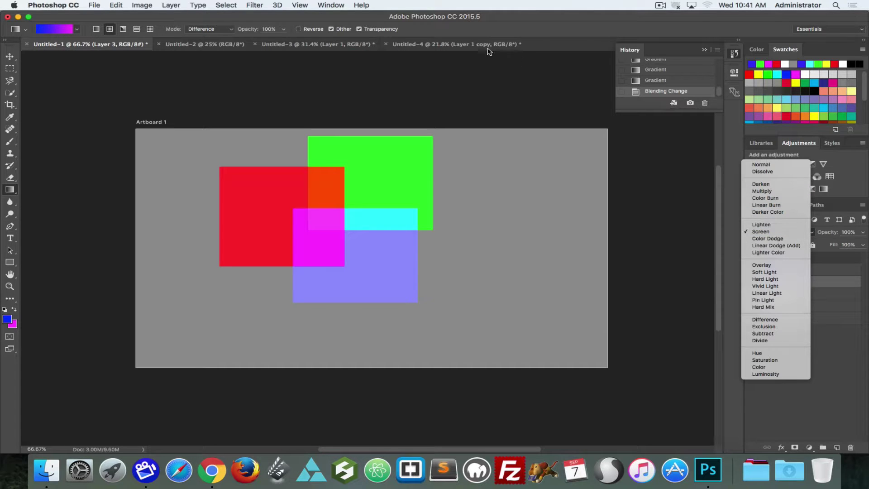
In the Untitled-4 document, set the blending mode of Layer 1 copy to Difference and duplicate the layer
click(471, 45)
click(455, 46)
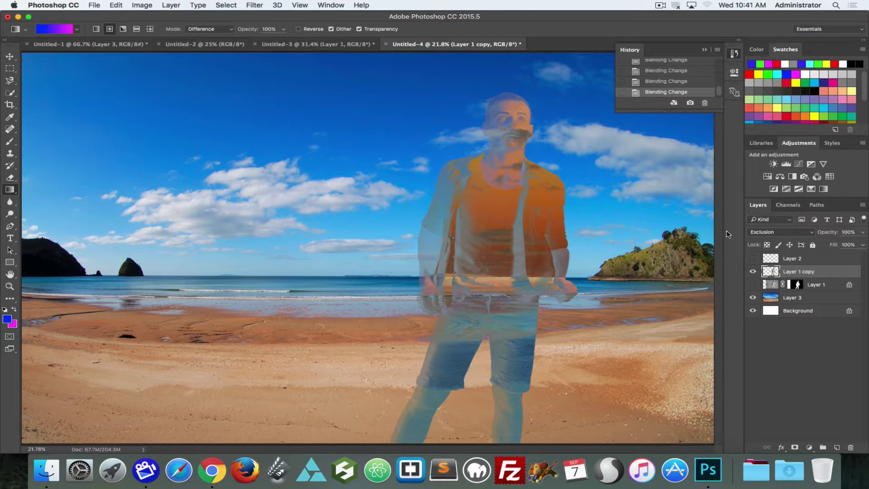
click(798, 232)
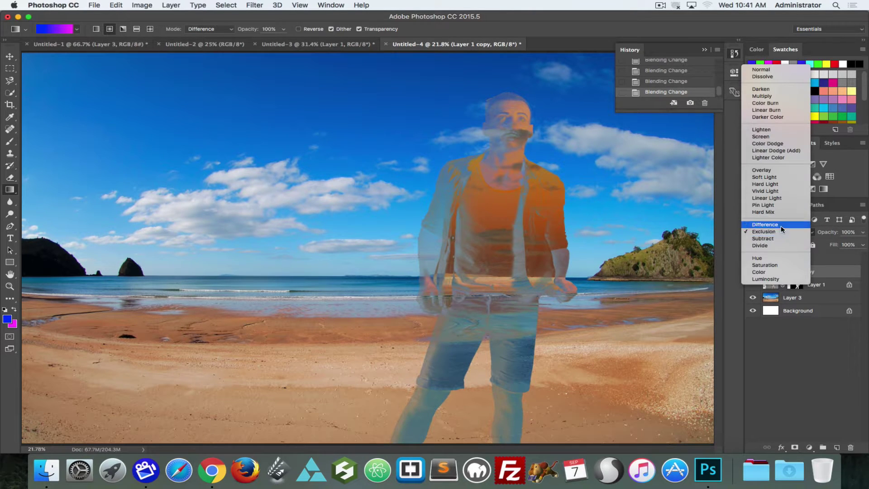
click(779, 231)
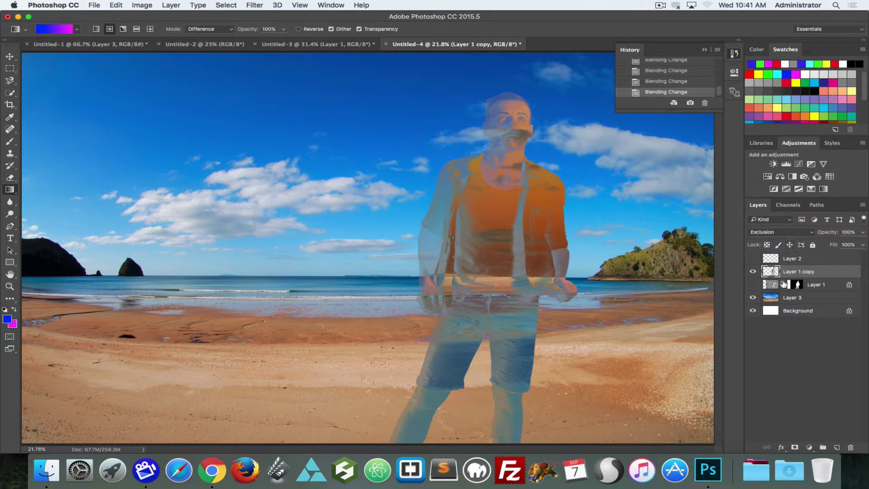
click(773, 233)
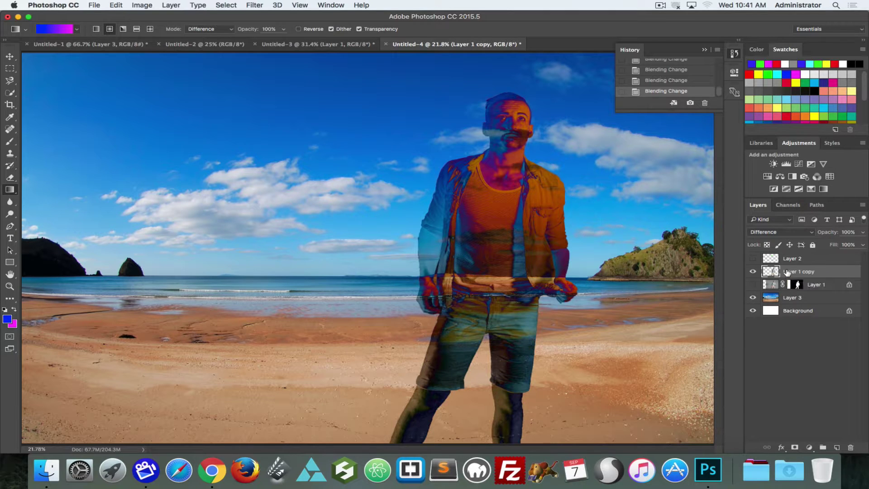
drag(788, 272, 836, 447)
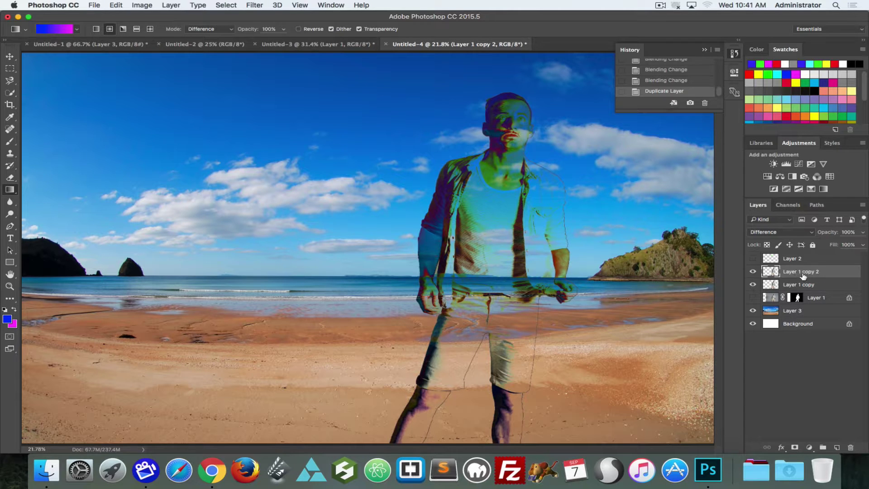
Try the duplicated man layer in Normal mode beneath the Difference layer, with the Difference layer's opacity lowered to 36%
click(776, 232)
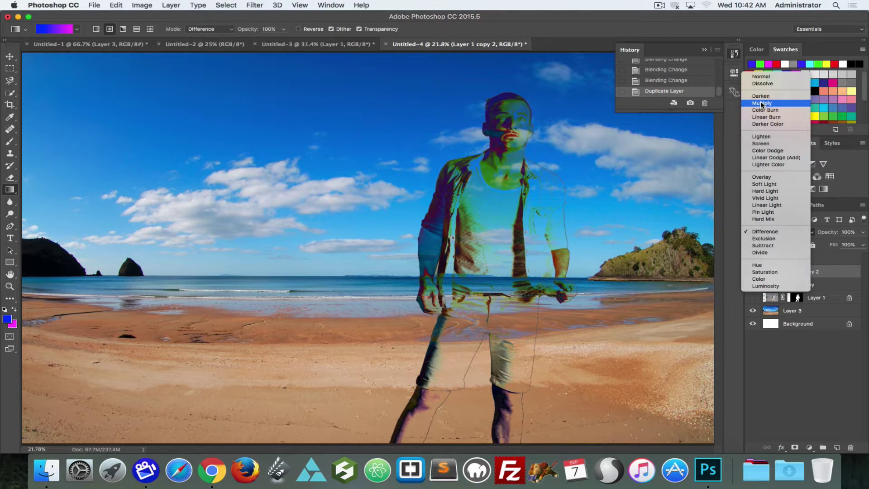
click(761, 77)
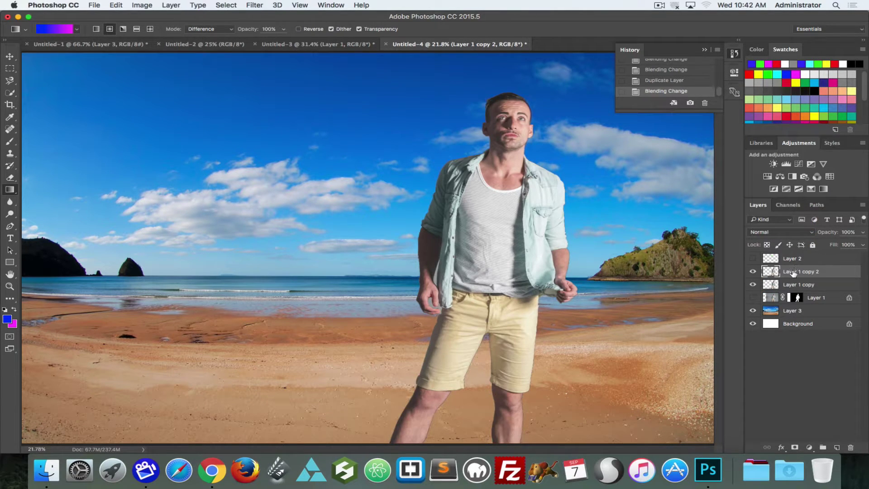
drag(795, 272, 793, 289)
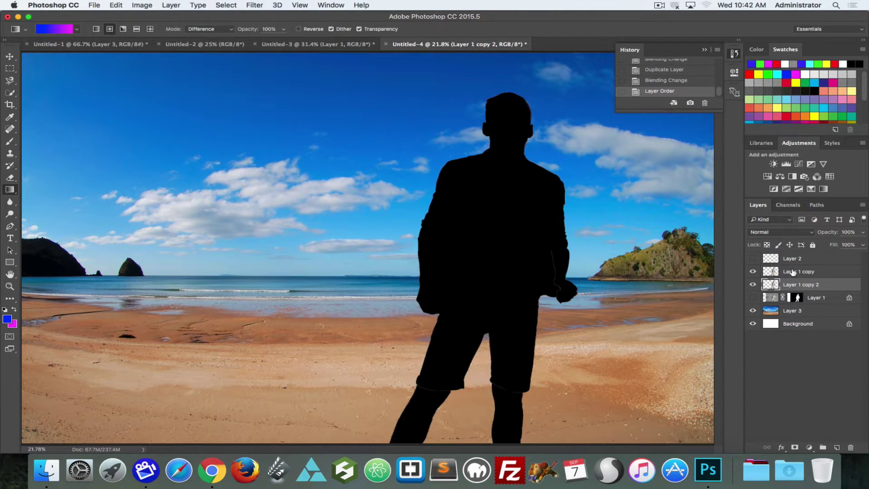
click(793, 273)
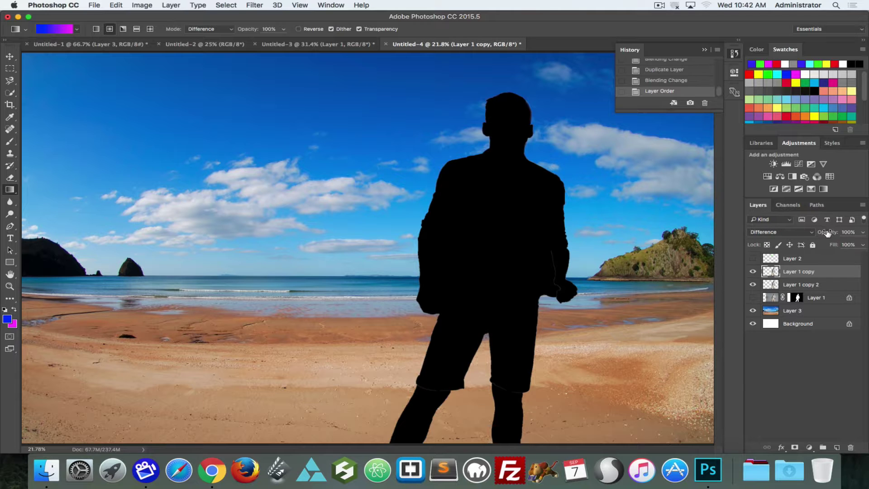
mouse_move(827, 232)
mouse_down()
mouse_move(790, 229)
mouse_move(812, 236)
mouse_up()
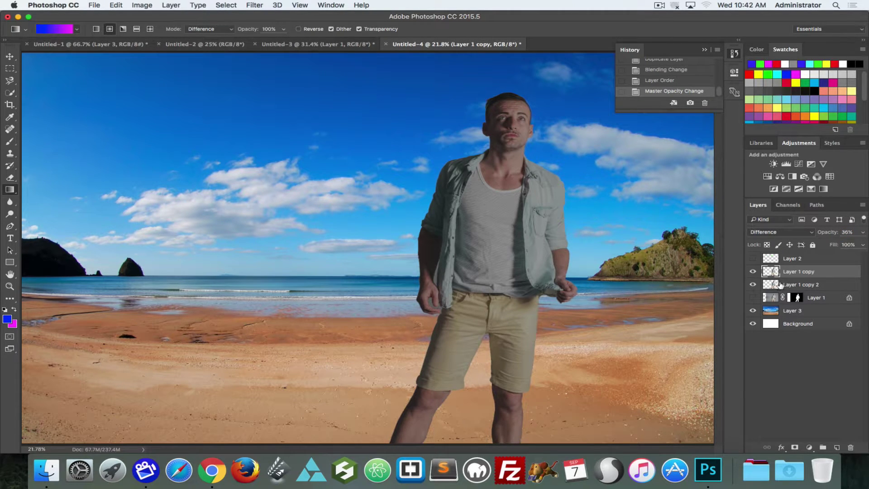
Undo the opacity, layer order and blending mode changes made to the two man layers
key(super+z)
key(super+alt+z)
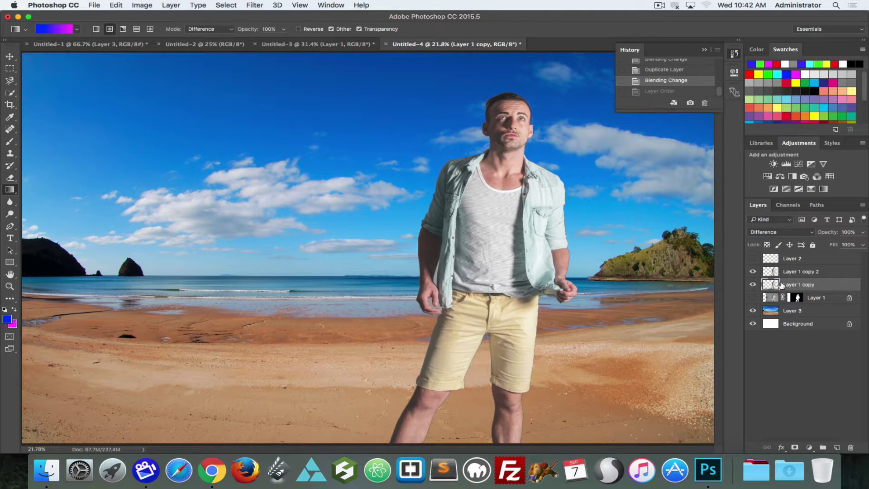
key(super+alt+z)
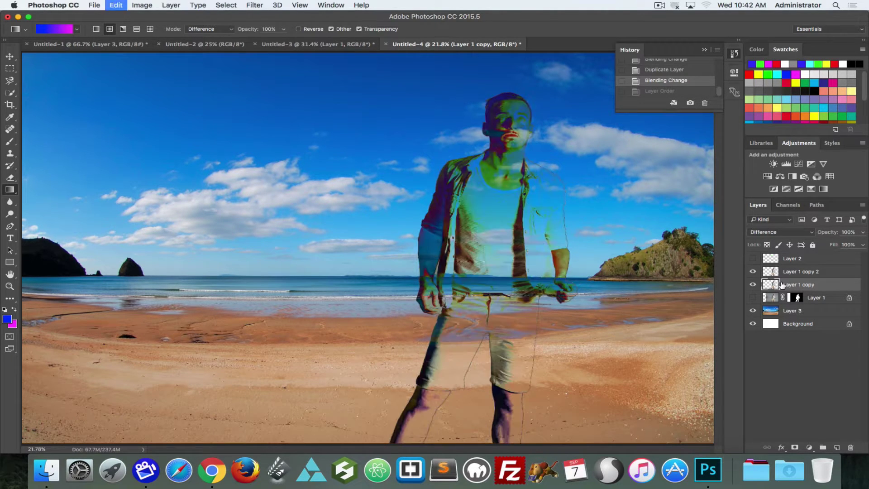
Lower the opacity of Layer 1 copy 2 to 21%
click(799, 272)
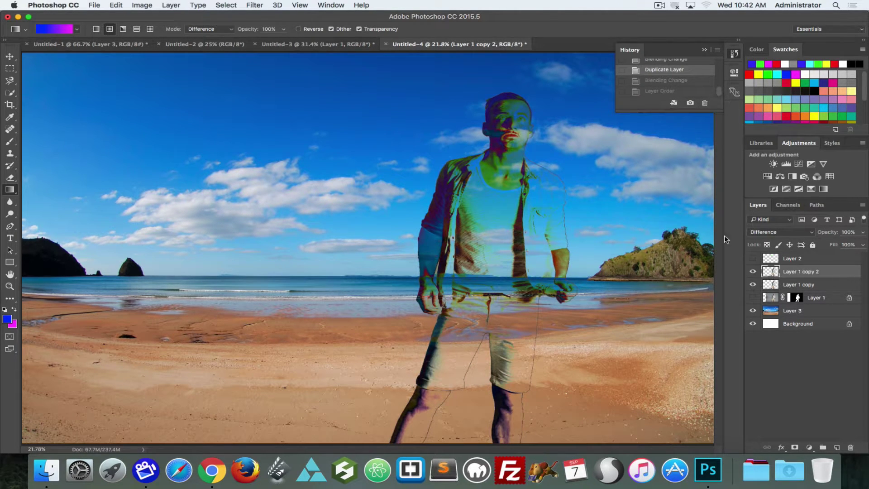
drag(836, 234, 789, 236)
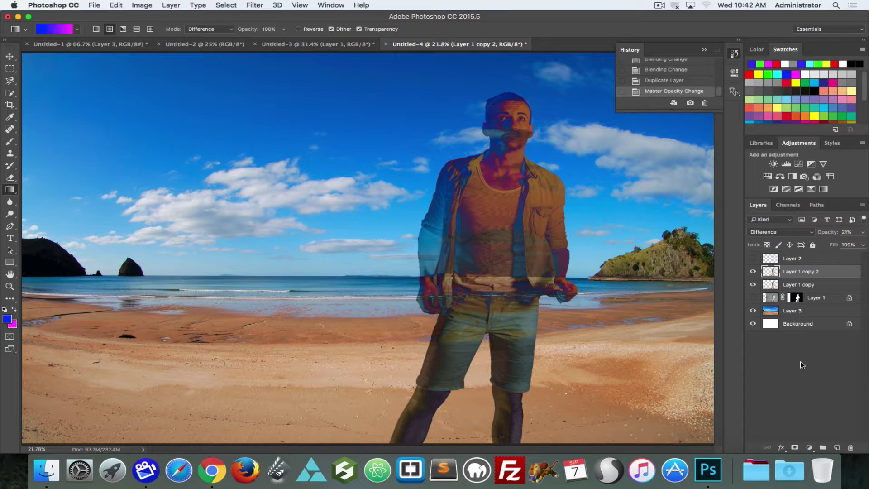
Rename Layer 1 copy to "guy diff" and Layer 1 copy 2 to "guy diff 21%"
click(802, 285)
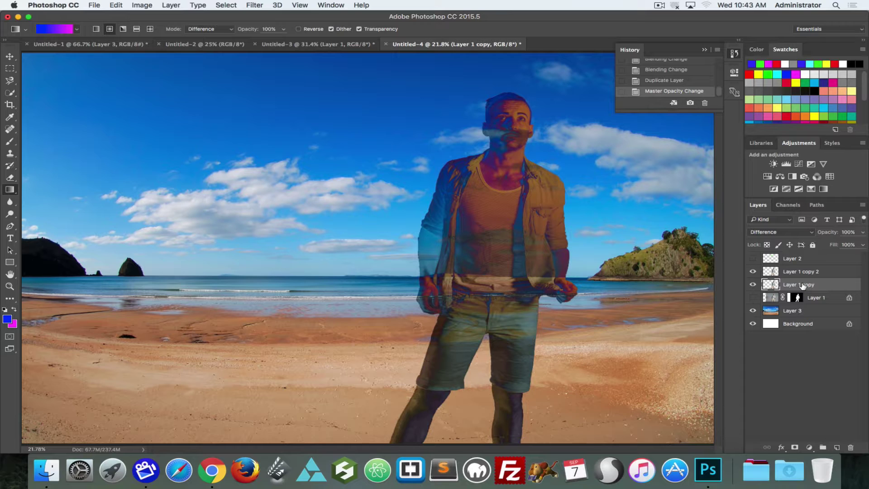
double_click(801, 284)
text(guy diff)
key(Return)
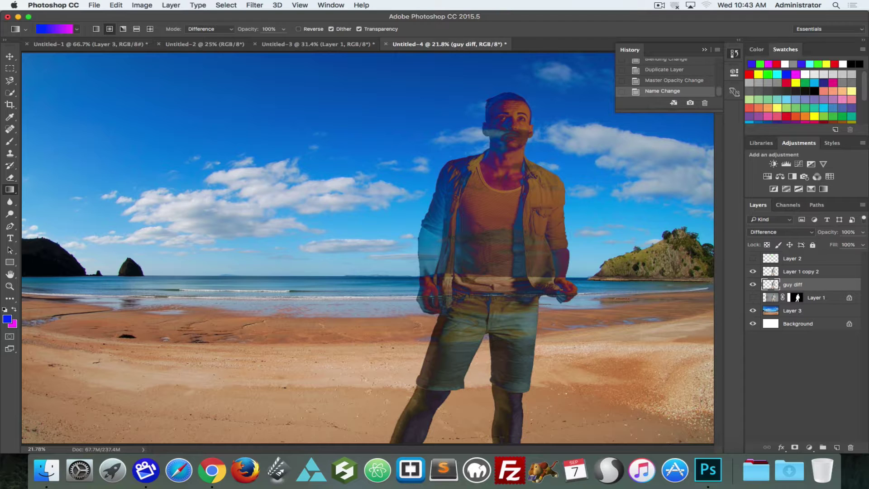
click(799, 272)
double_click(799, 272)
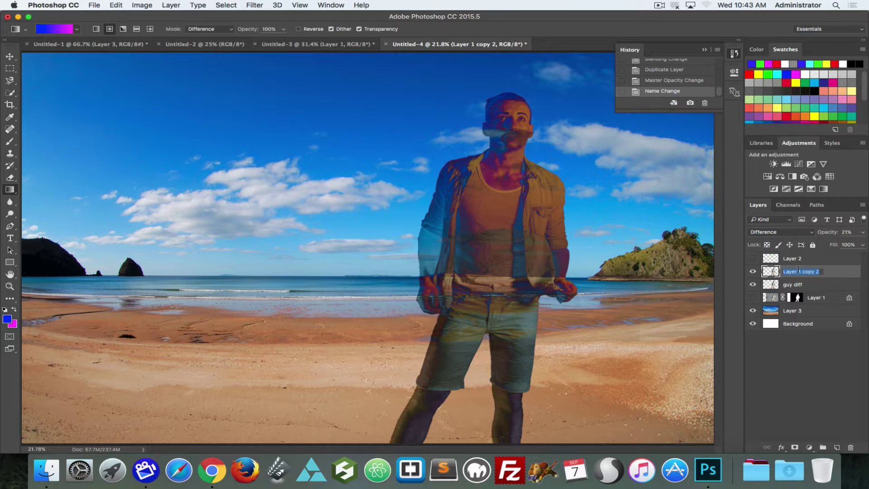
text(guy diff 21%)
key(Return)
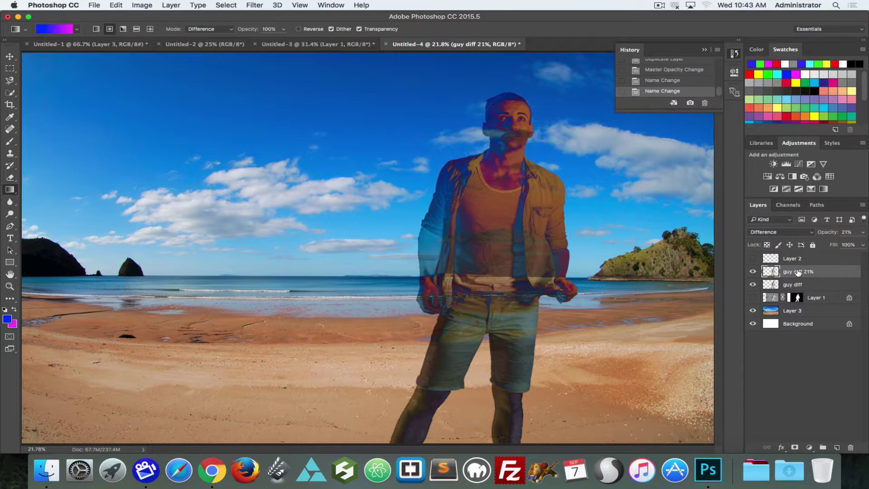
Rename the beach photo layer, Layer 3, to "beach"
double_click(792, 311)
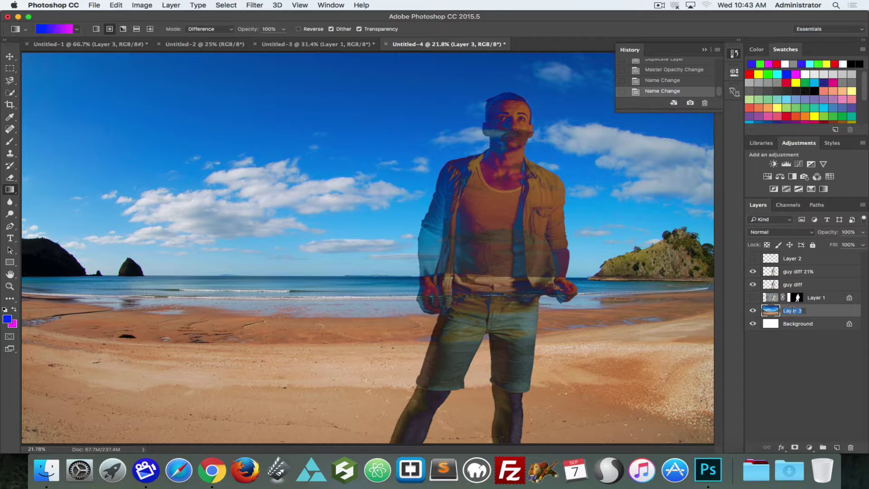
text(beach)
key(Return)
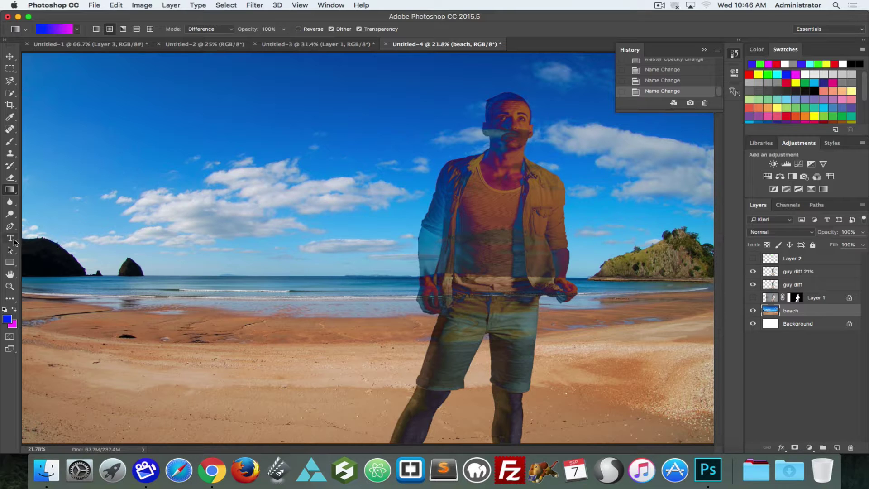
Add the text "My Destination" in the sky beside the man and move its layer to the top of the layer stack
click(13, 240)
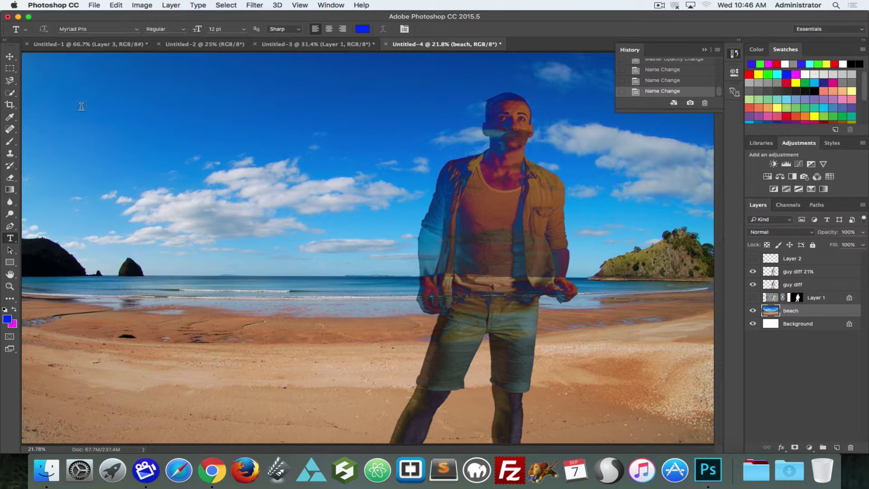
click(117, 115)
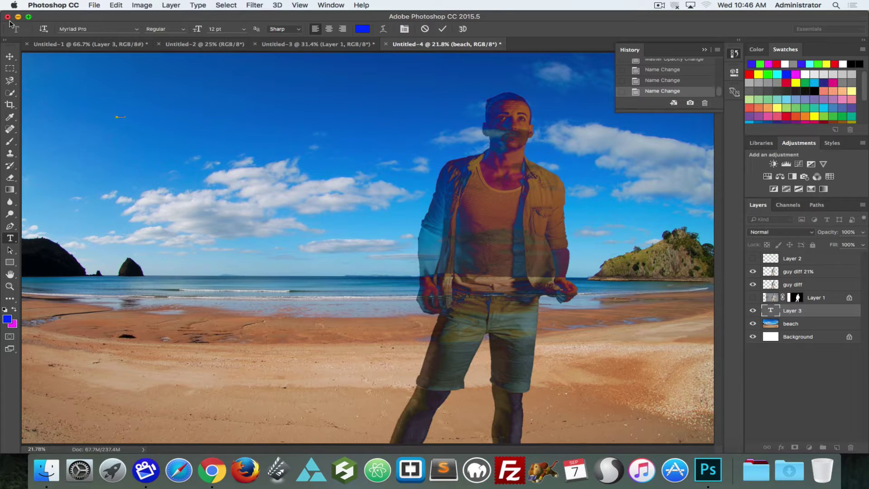
click(13, 59)
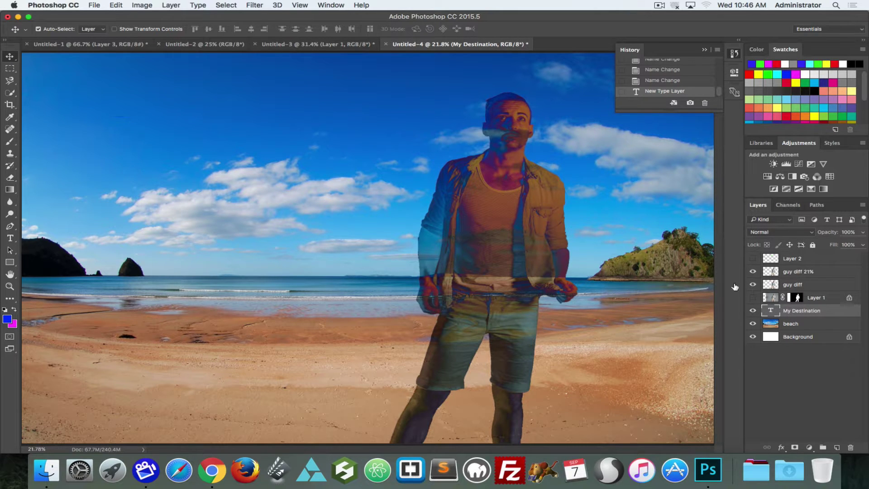
drag(805, 314, 819, 262)
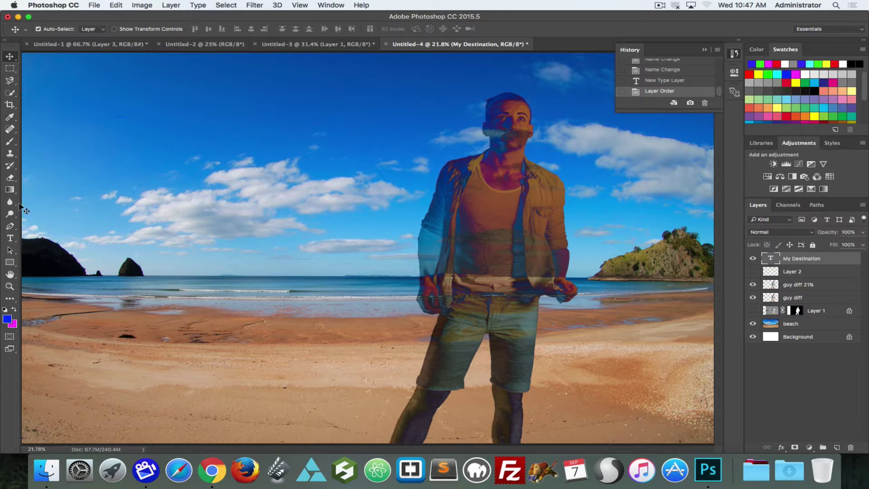
Enlarge the "My Destination" text, first to 200 pt and finally to 400 pt
click(10, 238)
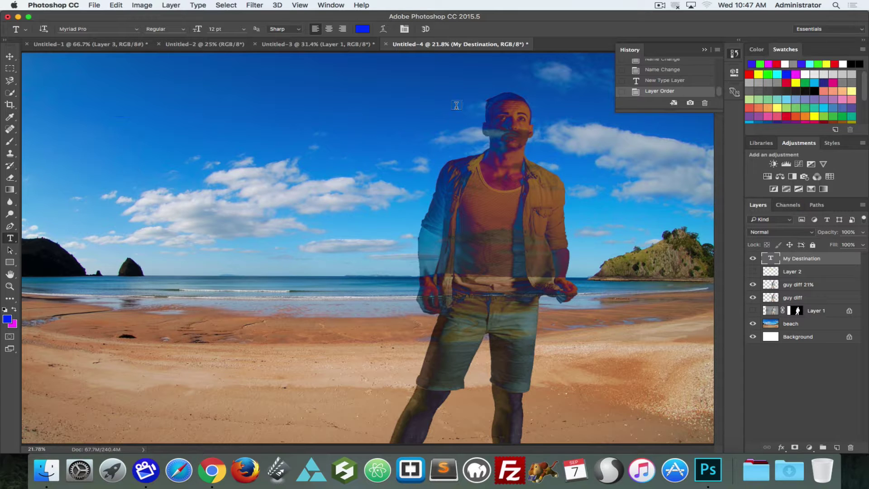
click(348, 4)
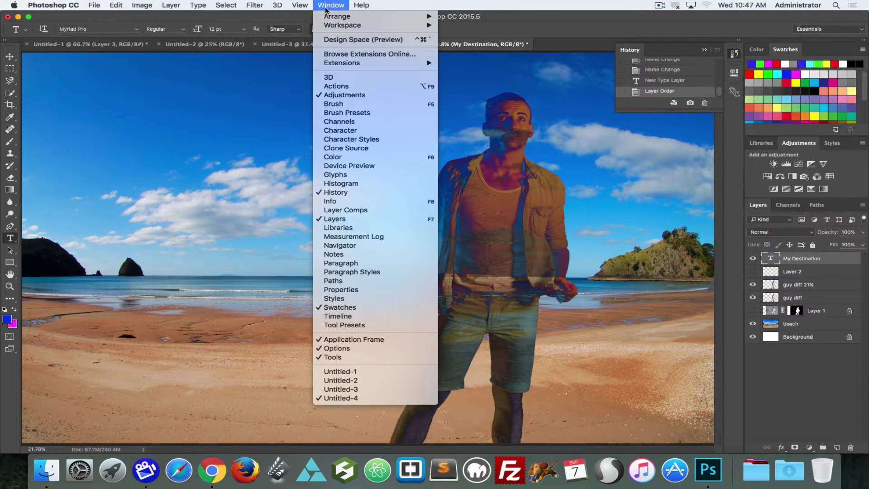
click(352, 131)
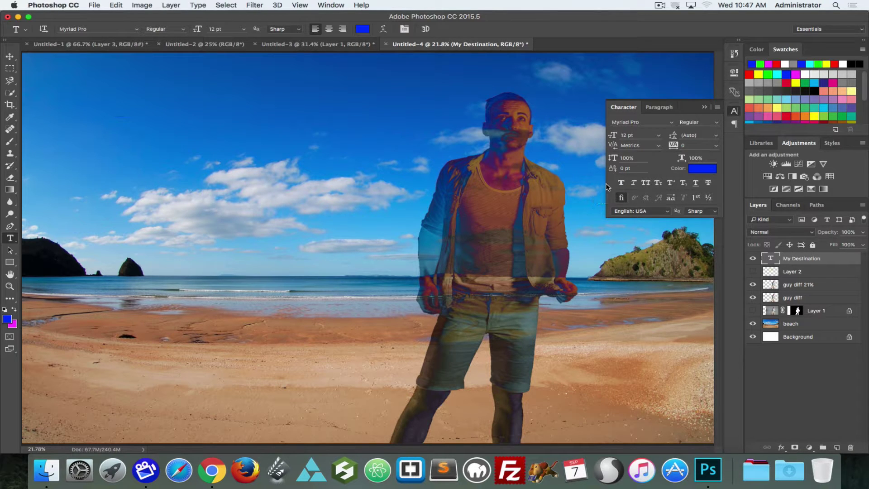
click(644, 136)
text(200)
key(Return)
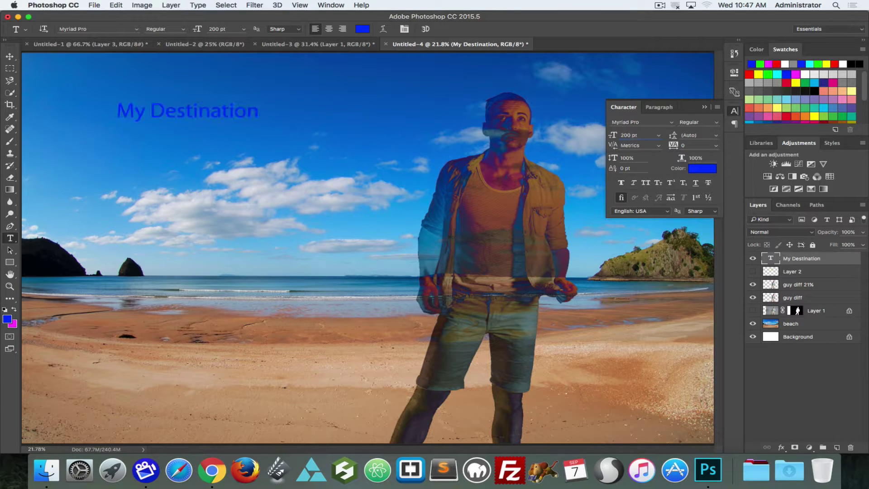
click(637, 134)
text(400)
key(Return)
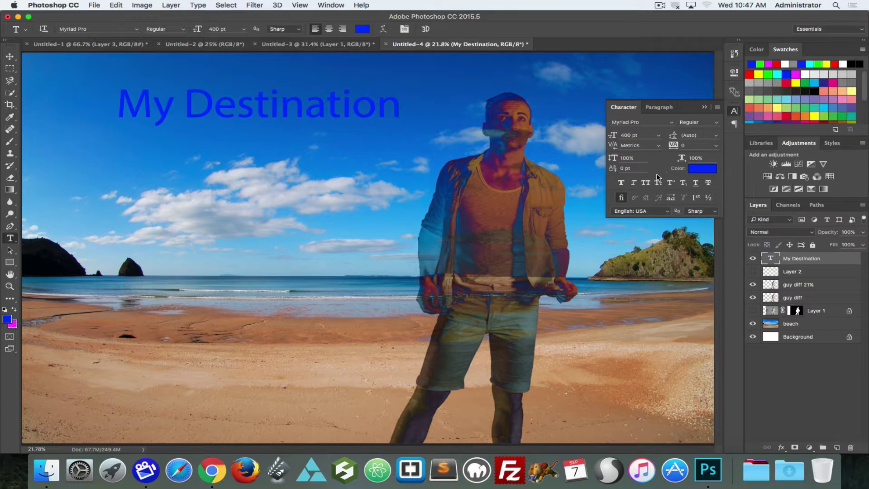
Preview the available fonts on the "My Destination" text and set it in Rosewood Std
click(672, 123)
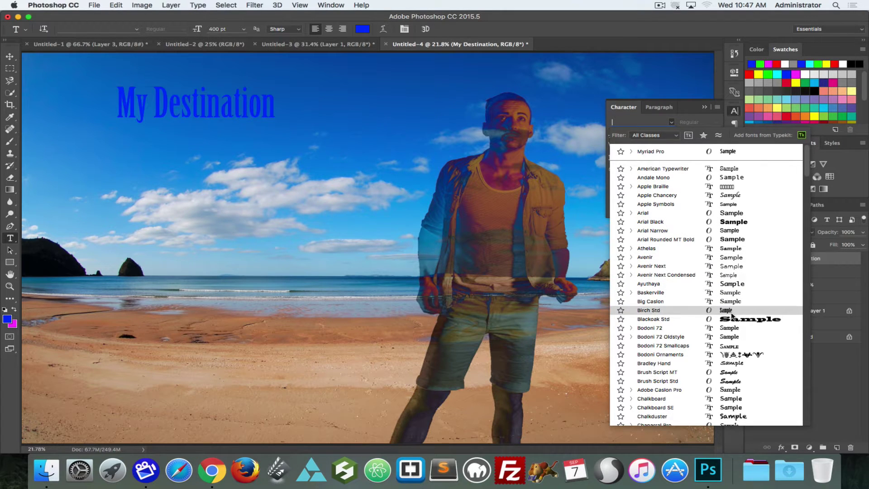
scroll(736, 320, down, 6)
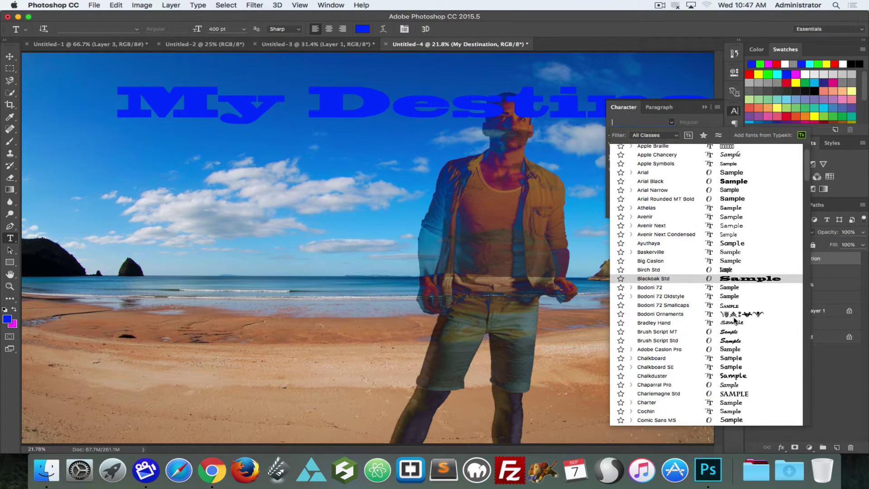
scroll(734, 316, down, 10)
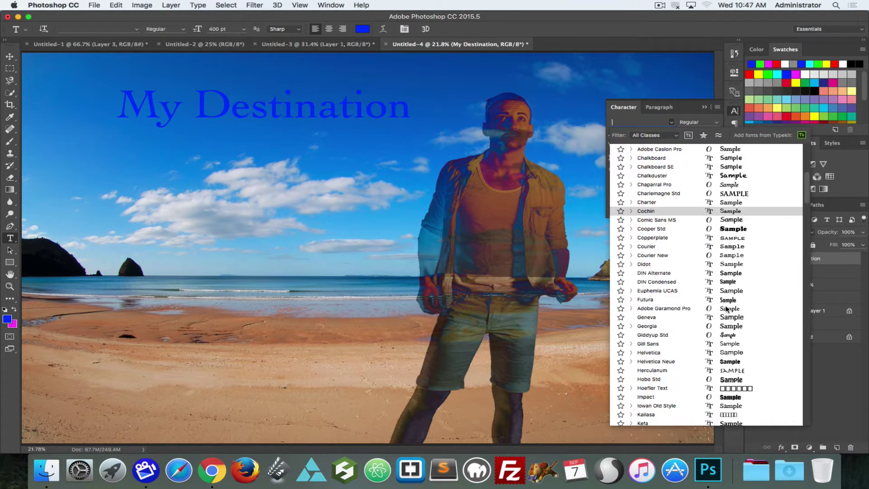
scroll(720, 298, down, 10)
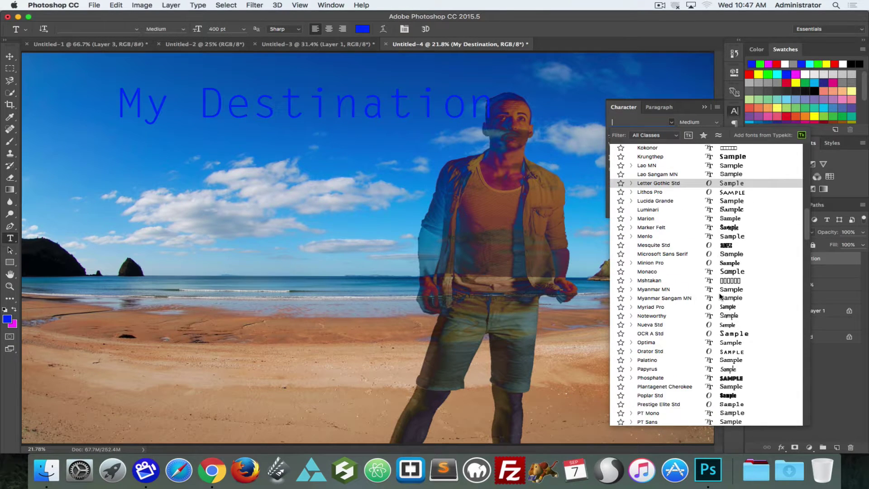
scroll(720, 294, up, 4)
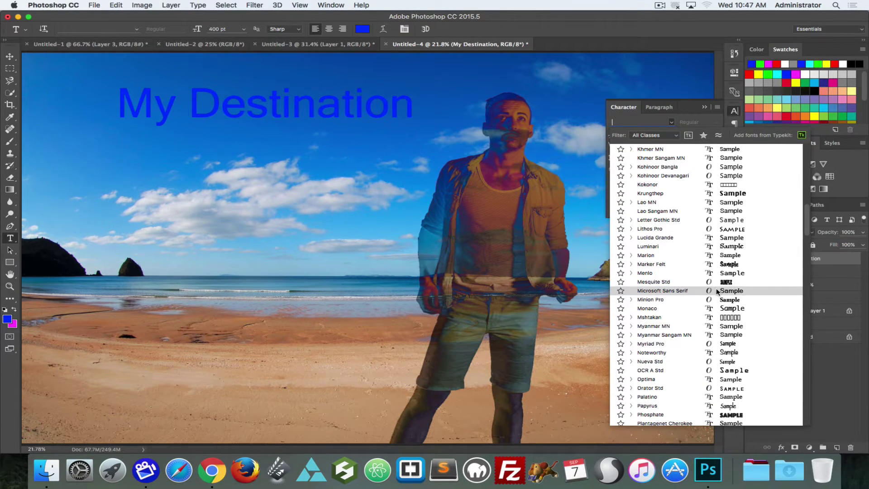
scroll(723, 282, down, 2)
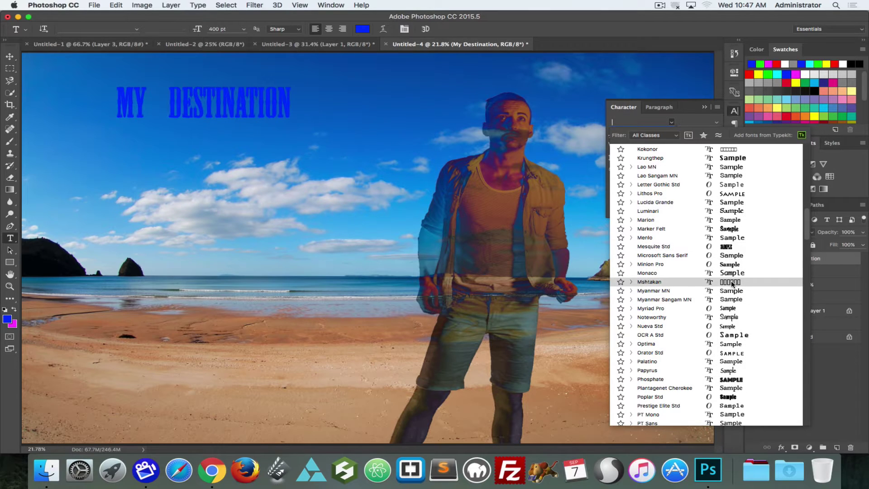
scroll(734, 284, down, 3)
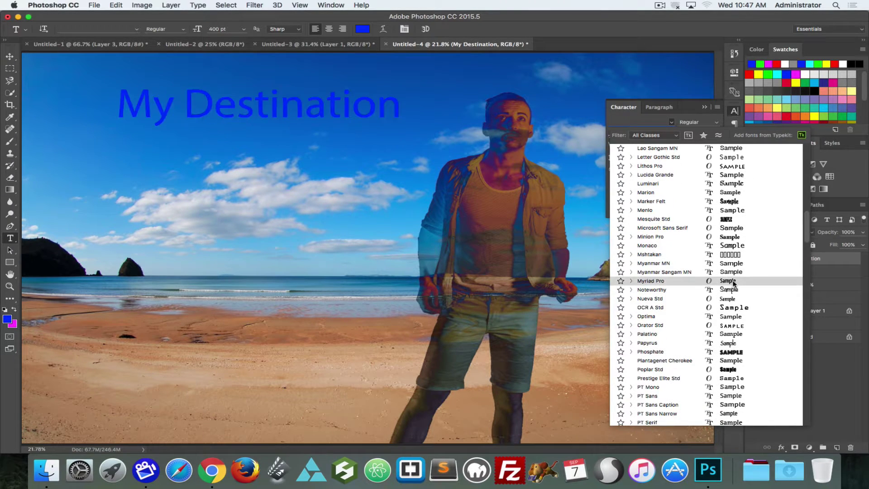
scroll(733, 308, down, 4)
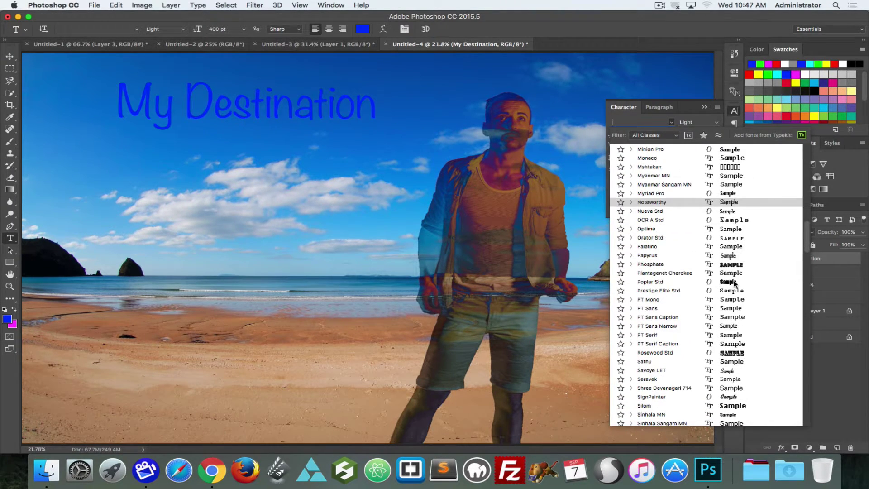
click(729, 349)
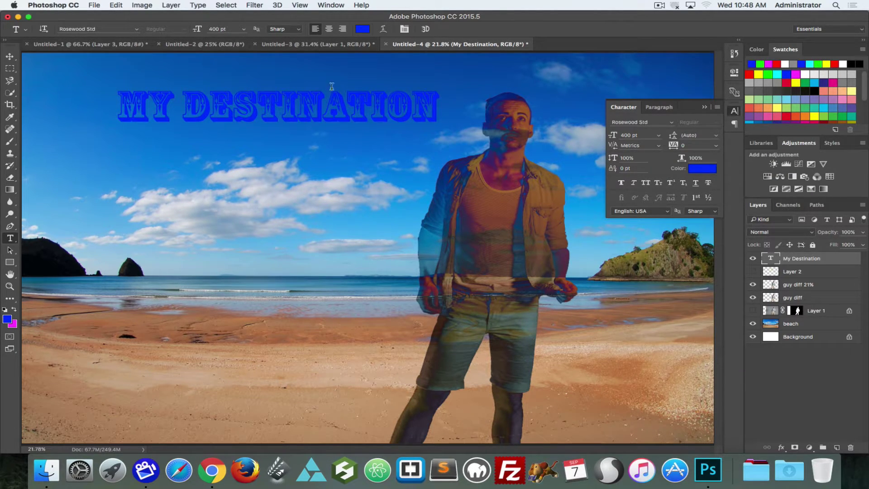
Change the "My Destination" text's font to Arial Black and close the character settings
click(672, 123)
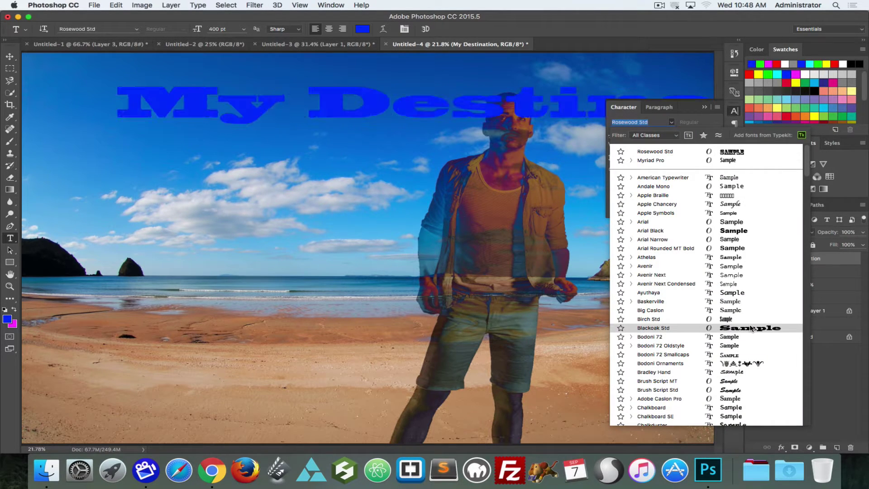
click(731, 230)
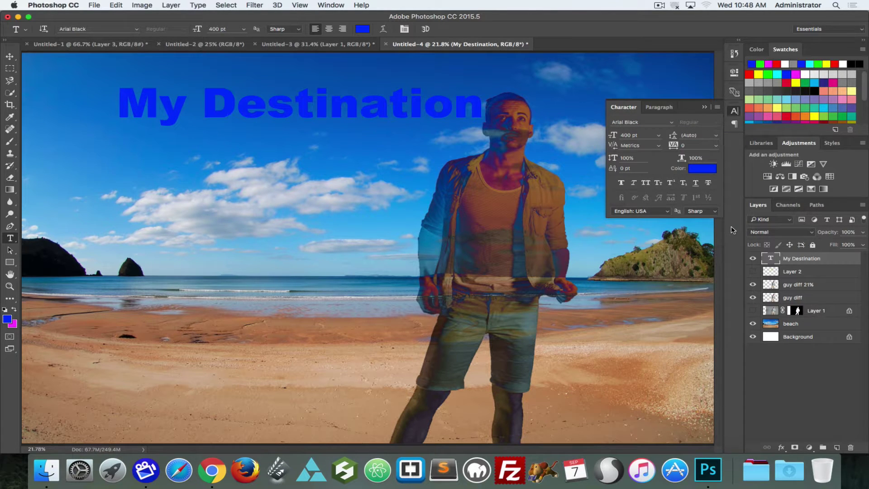
click(732, 227)
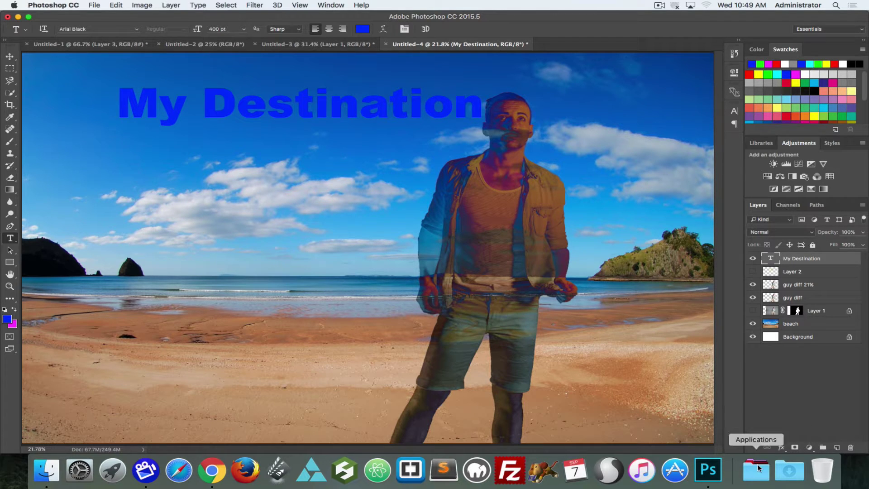
Try a blue-and-gold chrome preset style on the "My Destination" text and undo it
click(782, 447)
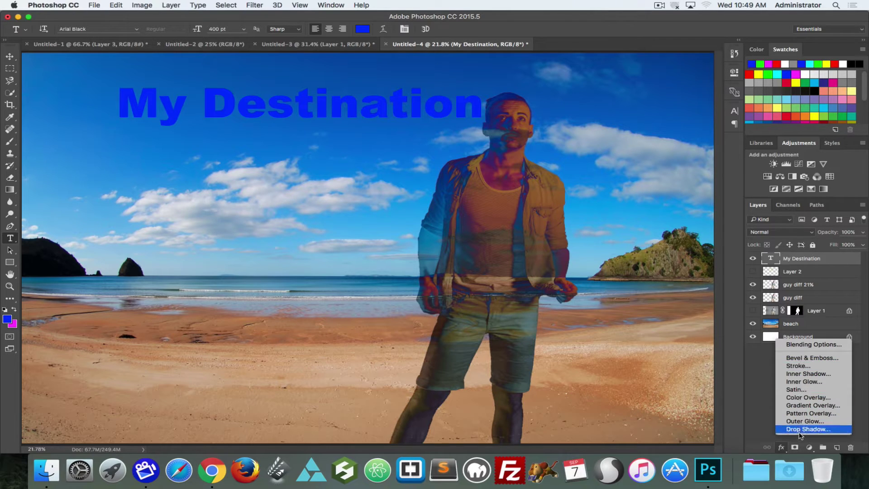
click(770, 417)
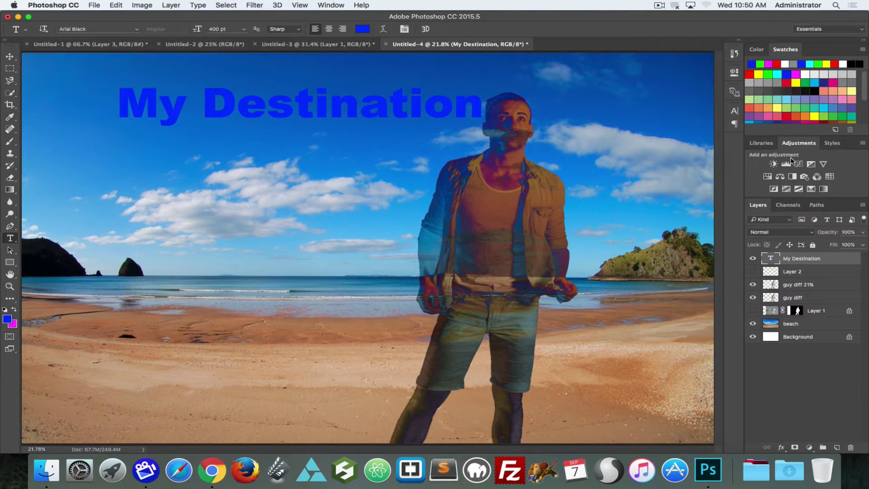
click(832, 144)
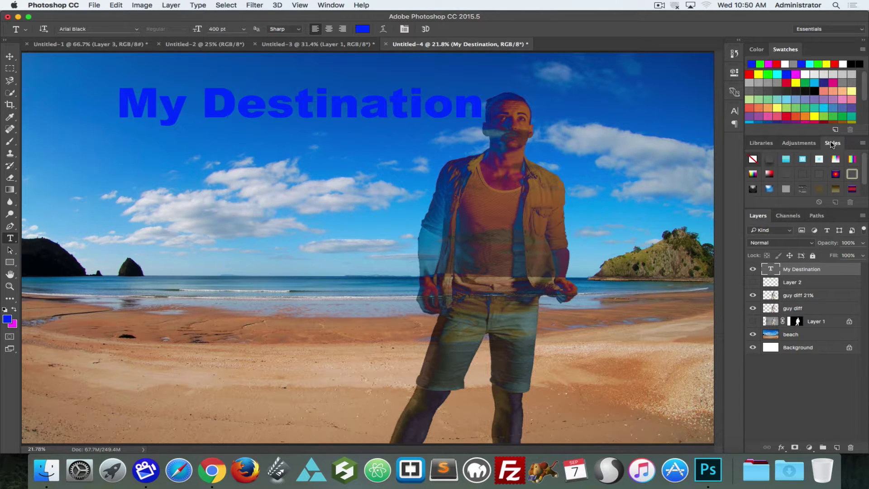
drag(863, 168, 868, 185)
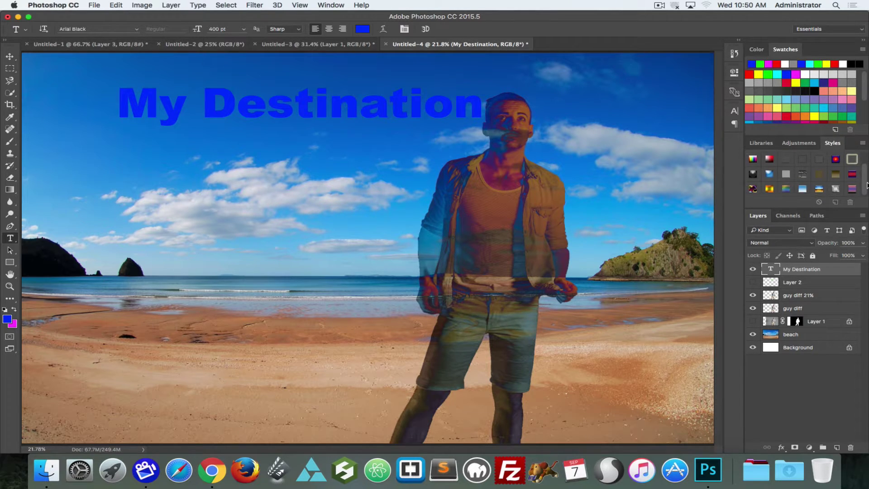
click(820, 188)
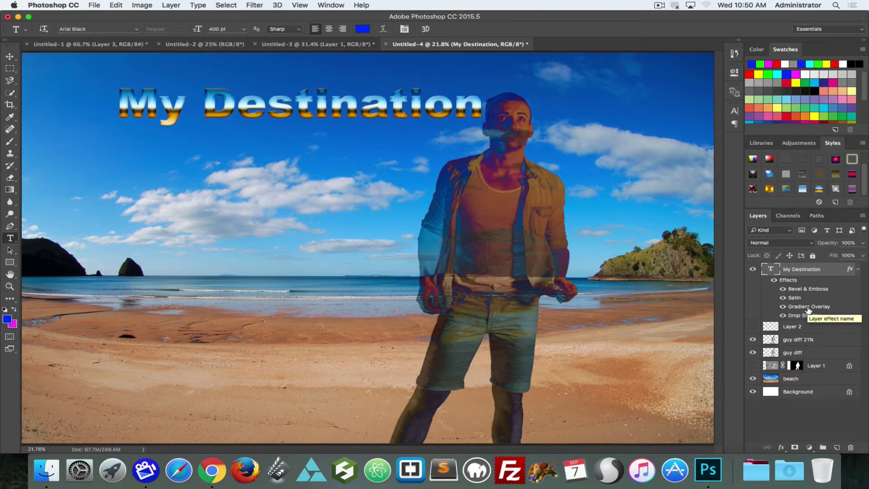
key(ctrl+z)
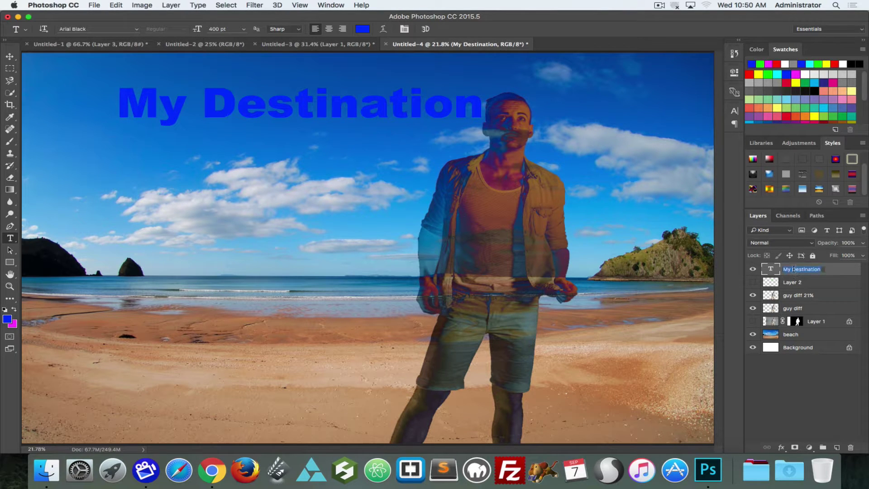
double_click(771, 270)
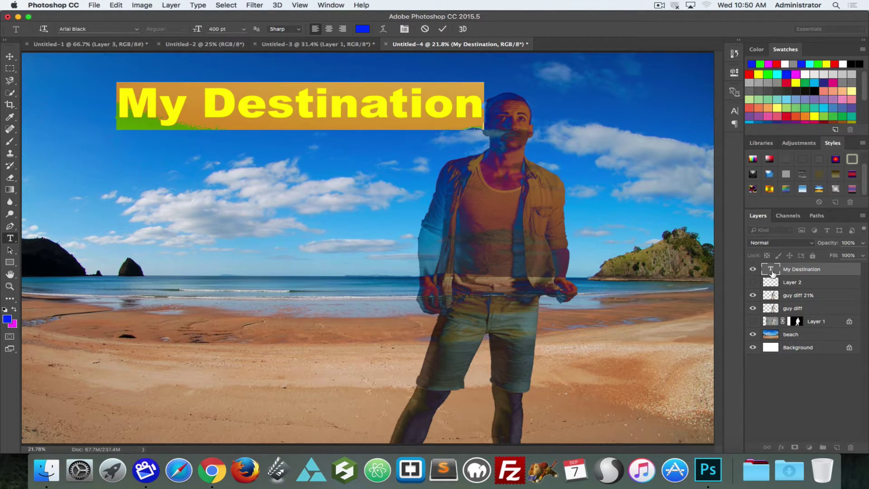
double_click(771, 296)
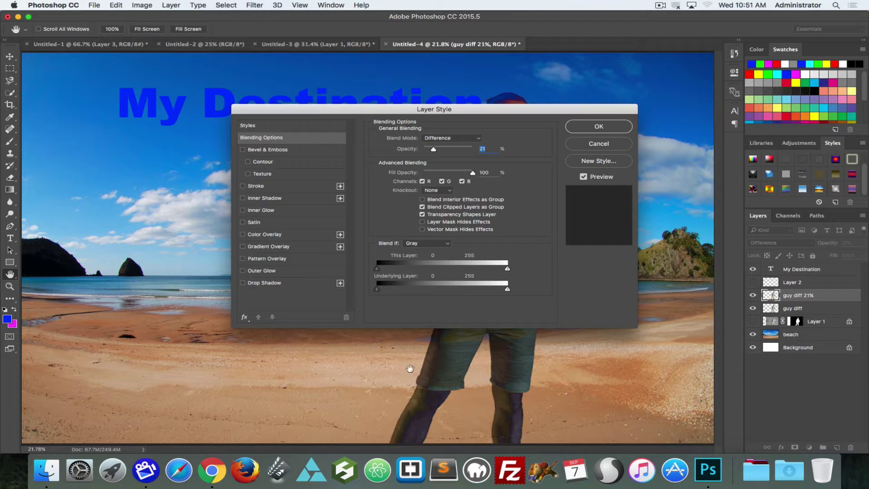
click(600, 144)
click(780, 447)
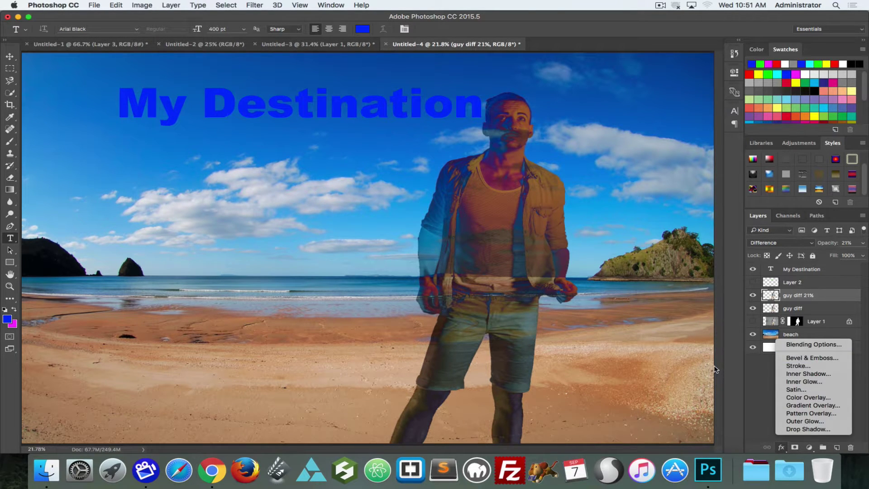
click(786, 295)
Apply the blue-and-gold chrome preset style with bevel, satin, gradient overlay and drop shadow to the My Destination text layer
click(791, 269)
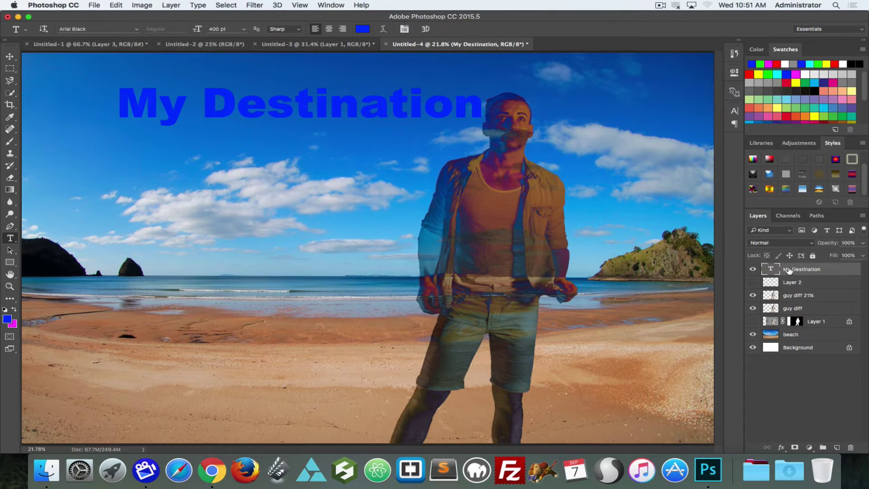
click(819, 189)
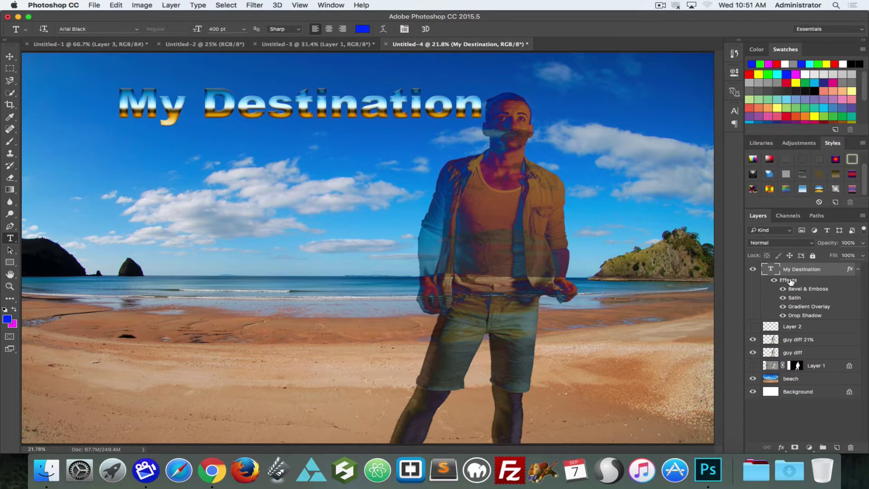
Adjust the text's Bevel & Emboss effect to a size of 10 px, an angle of 123° and an altitude of 0°
double_click(789, 280)
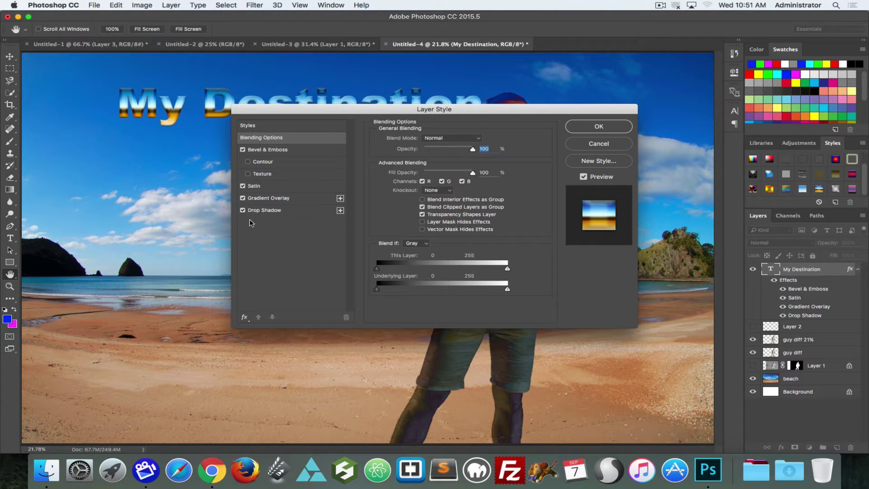
click(258, 149)
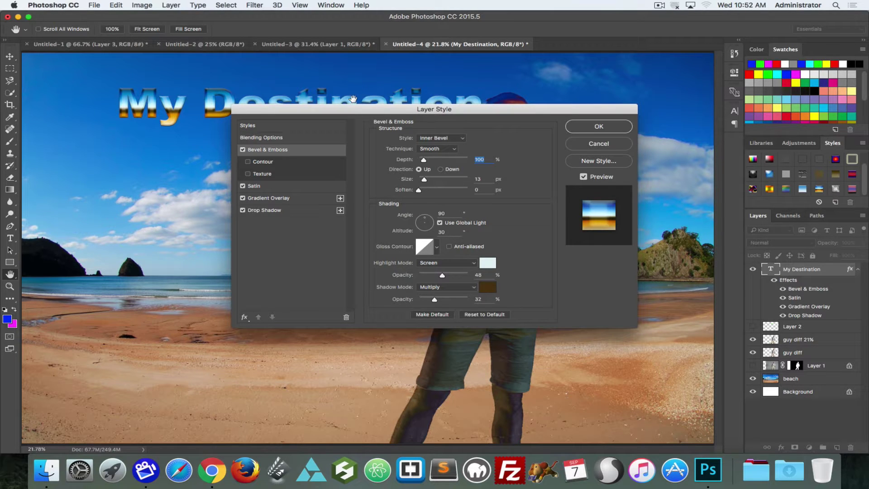
drag(357, 113, 368, 146)
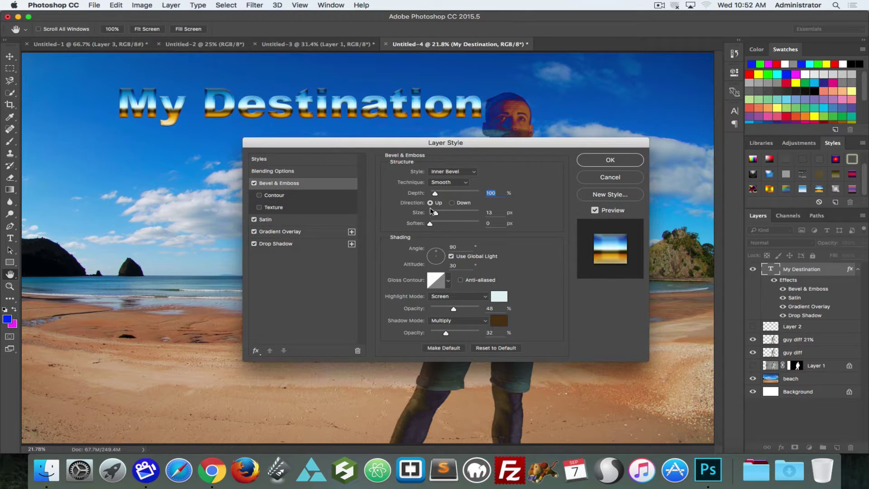
mouse_move(435, 213)
mouse_down()
mouse_move(447, 212)
mouse_move(435, 213)
mouse_up()
mouse_move(437, 254)
mouse_down()
mouse_move(425, 258)
mouse_move(428, 249)
mouse_up()
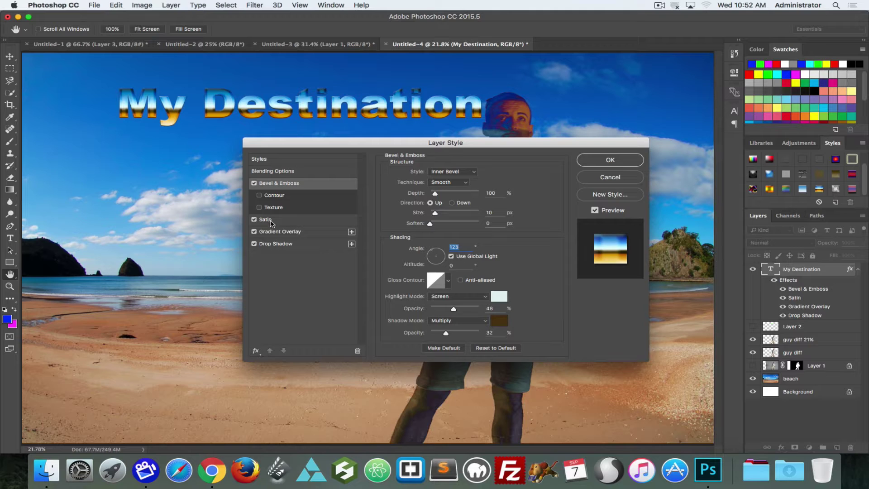
Try several gradient presets for the text's Gradient Overlay, settle on Violet, Green, Orange, and apply the layer style
click(280, 233)
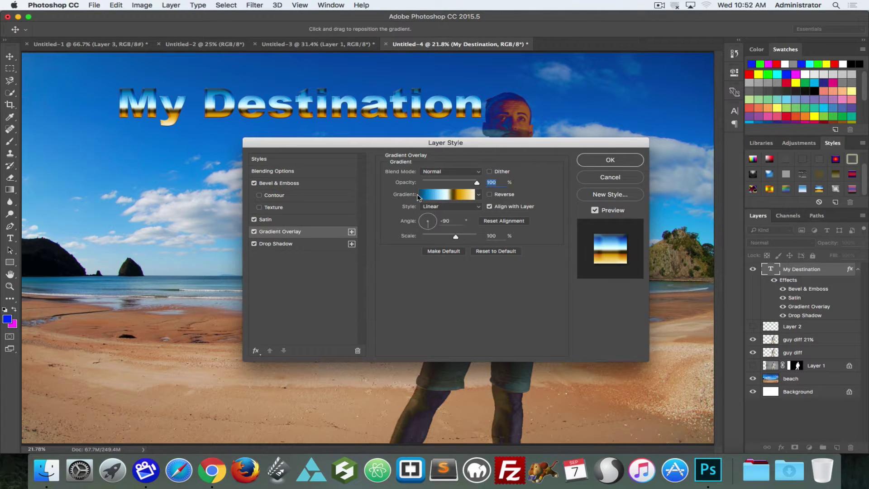
click(438, 197)
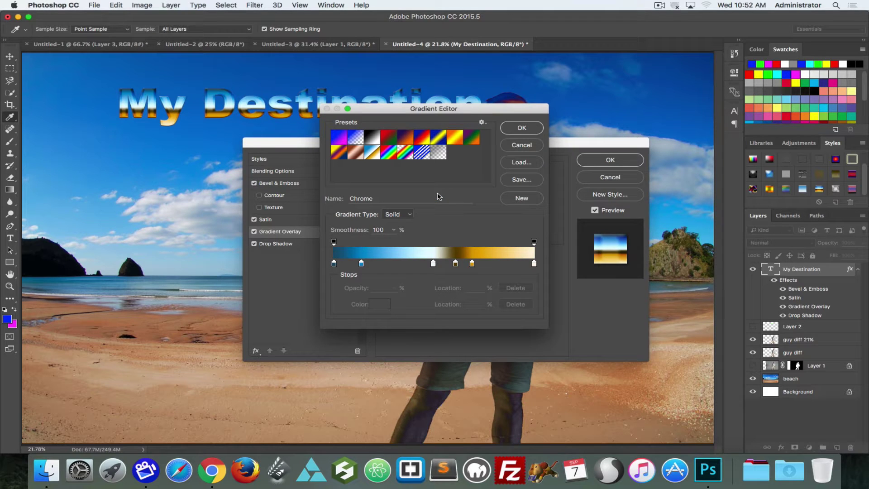
click(441, 137)
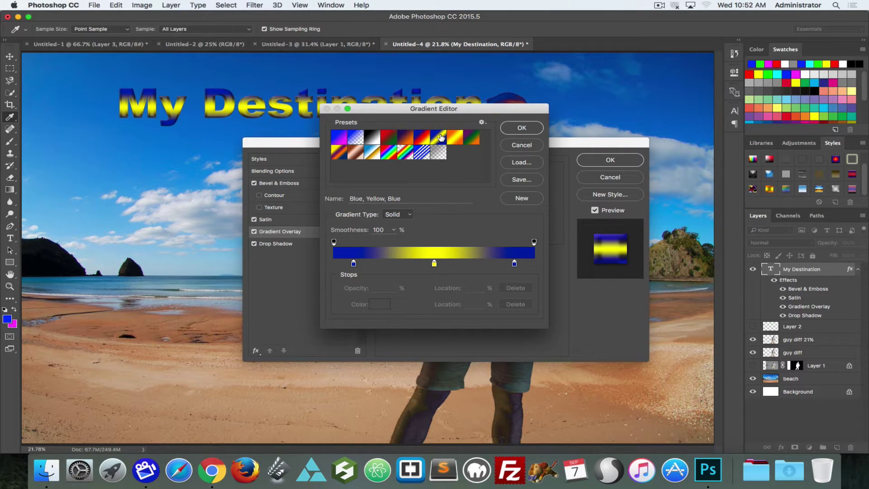
click(455, 137)
drag(456, 112, 611, 131)
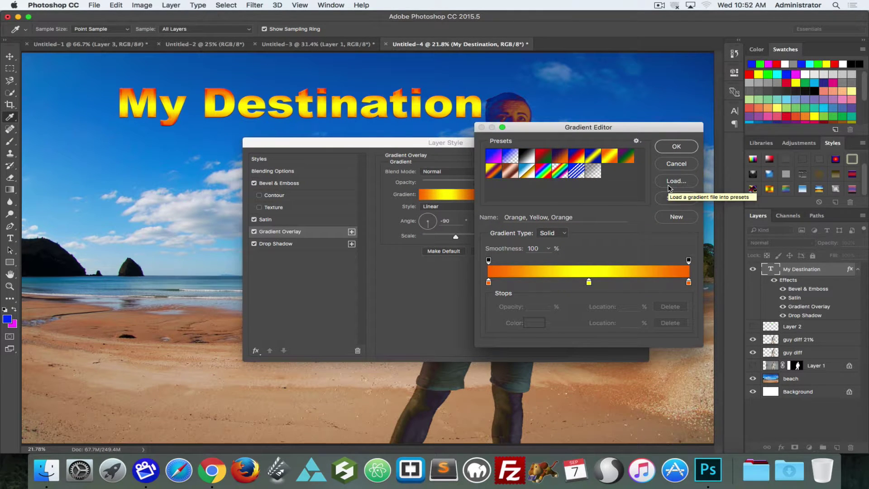
click(625, 156)
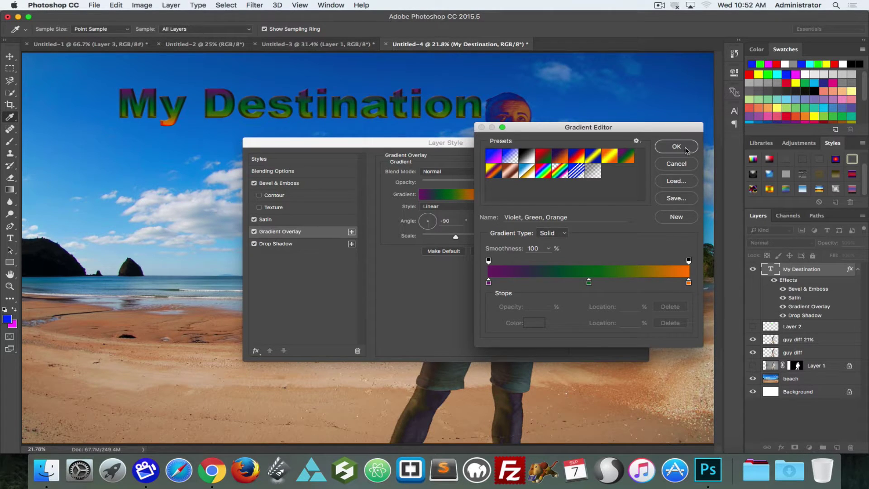
click(686, 148)
drag(612, 142, 135, 202)
key(Return)
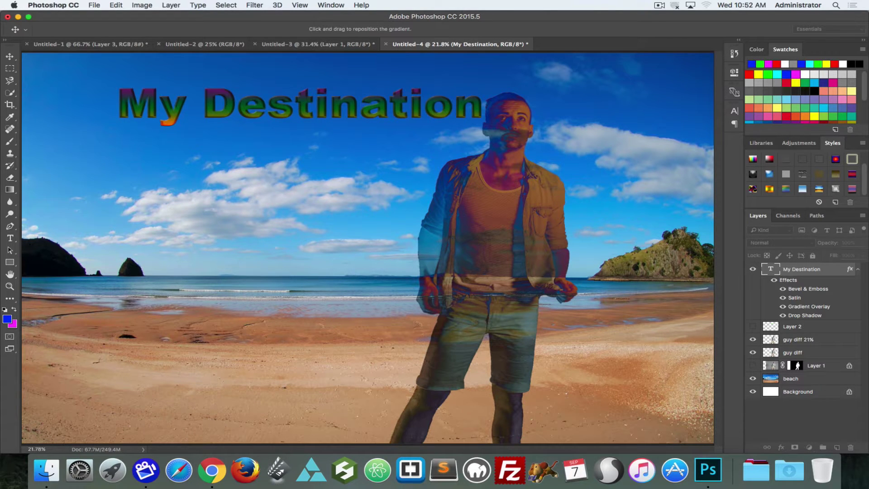
drag(1, 197, 662, 156)
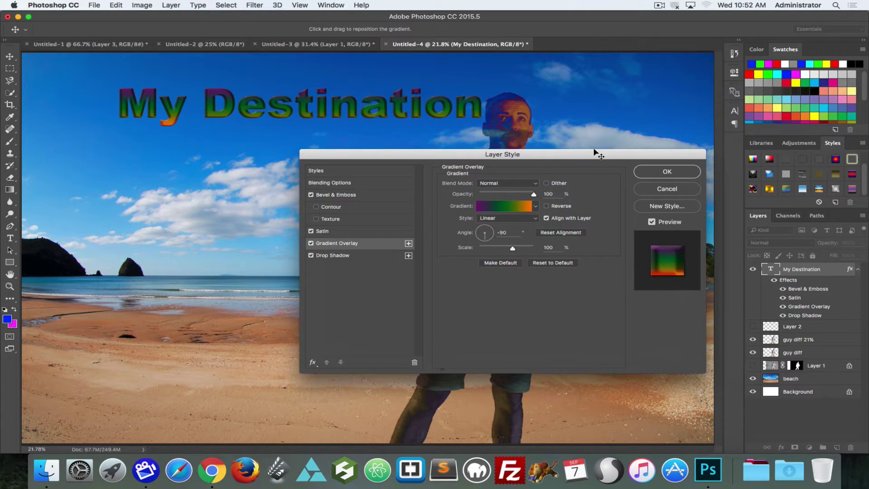
click(654, 172)
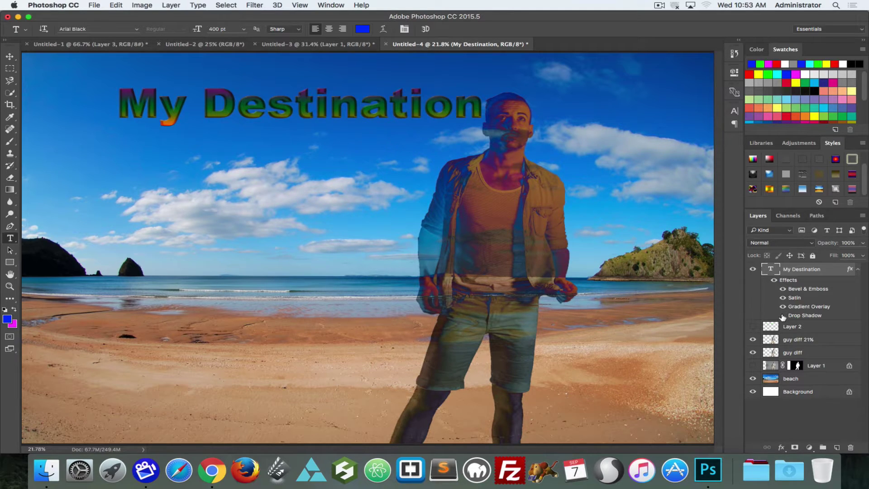
Toggle the Drop Shadow on the My Destination text to compare, and hide its Gradient Overlay effect
click(783, 315)
click(783, 315)
click(782, 315)
click(783, 307)
click(783, 315)
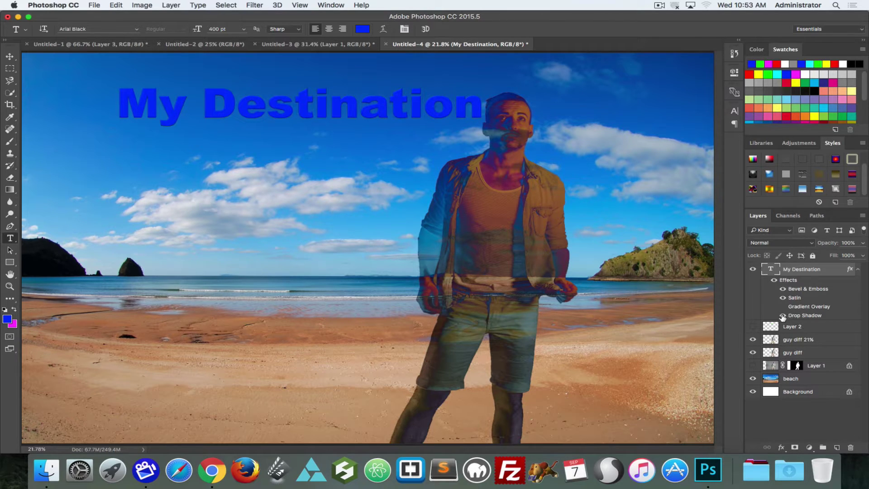
Set the My Destination text's Drop Shadow to a distance of 31 px and a size of 13 px, and apply it
double_click(791, 316)
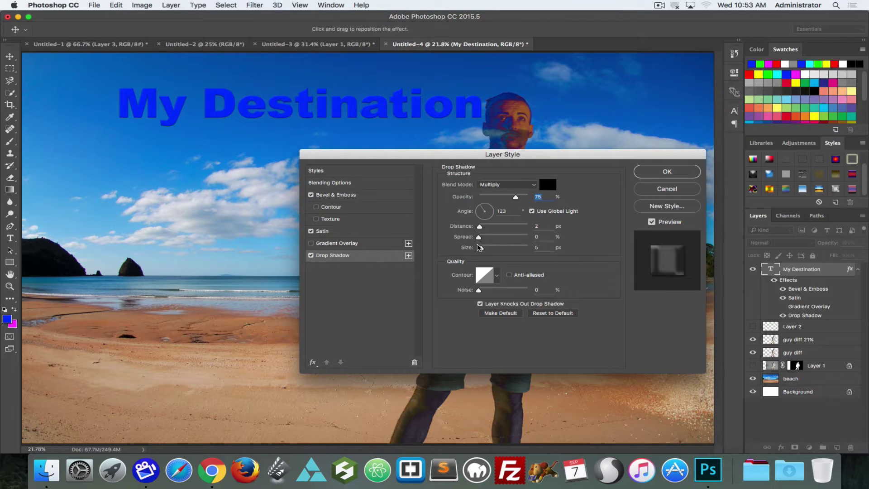
click(480, 247)
drag(479, 248, 484, 248)
click(481, 227)
mouse_move(480, 228)
mouse_down()
mouse_move(501, 233)
mouse_move(494, 229)
mouse_up()
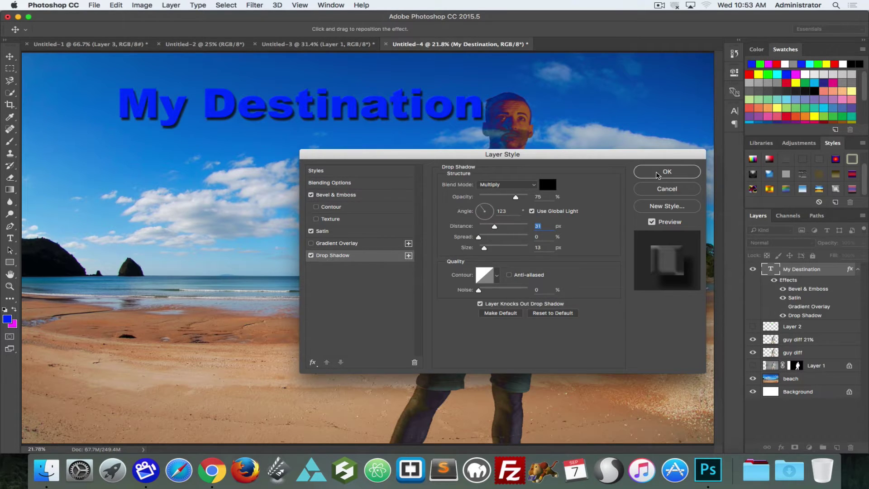
click(660, 174)
Turn off the My Destination text's Gradient Overlay and add a Color Overlay effect in its layer style
click(782, 306)
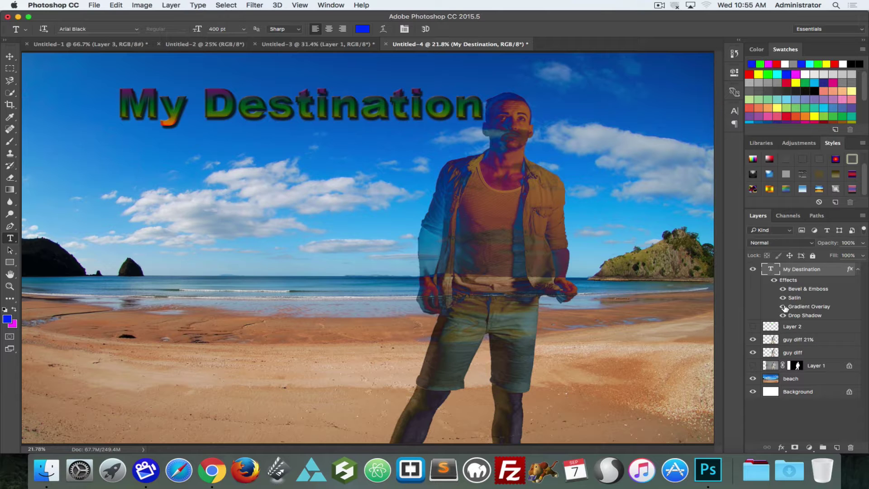
click(783, 307)
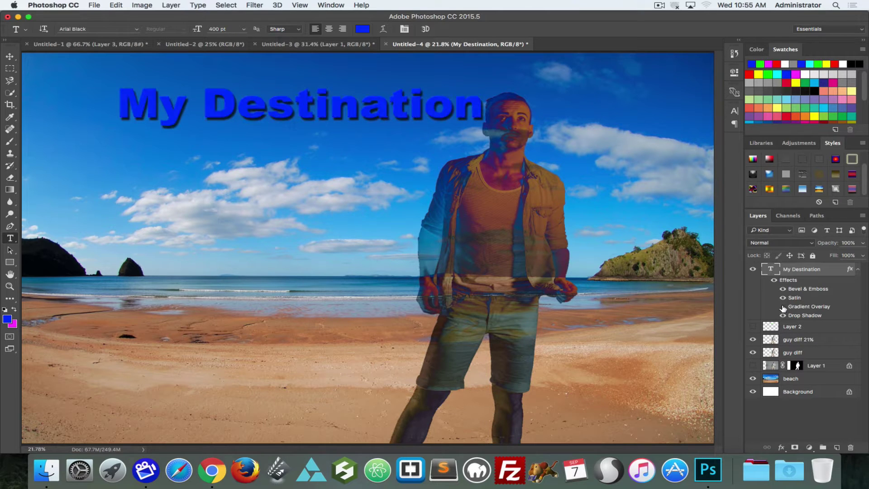
double_click(801, 307)
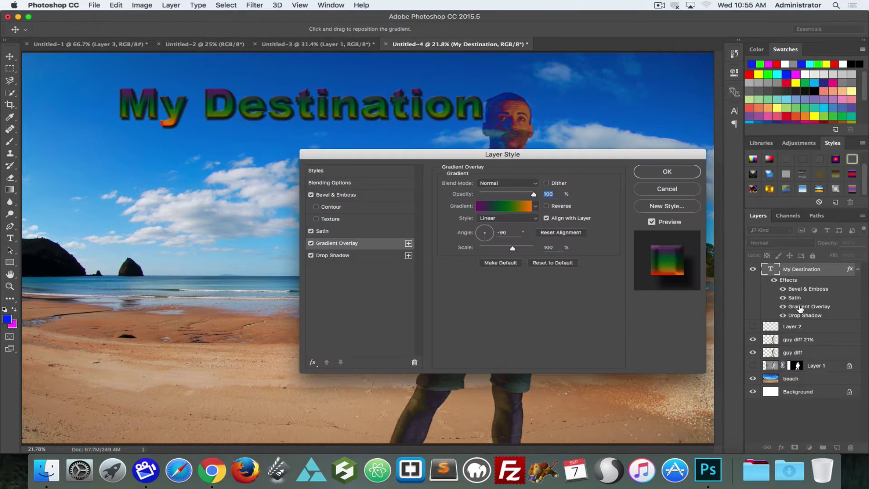
click(310, 244)
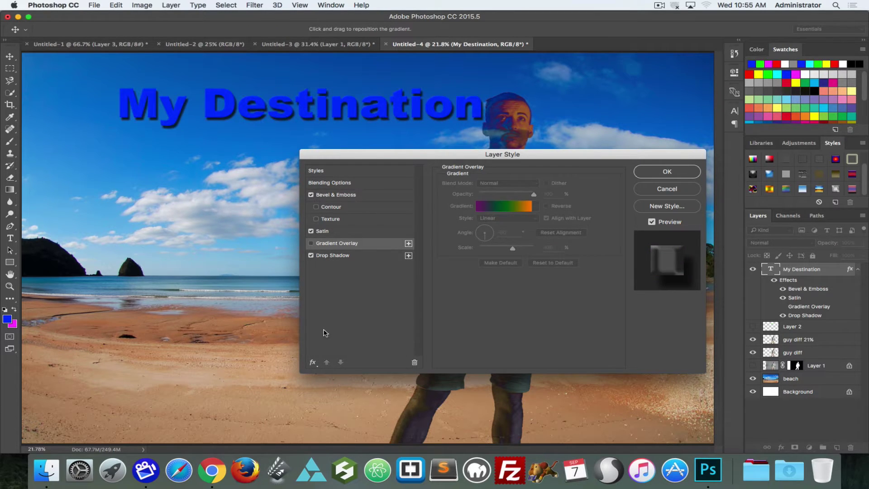
click(313, 362)
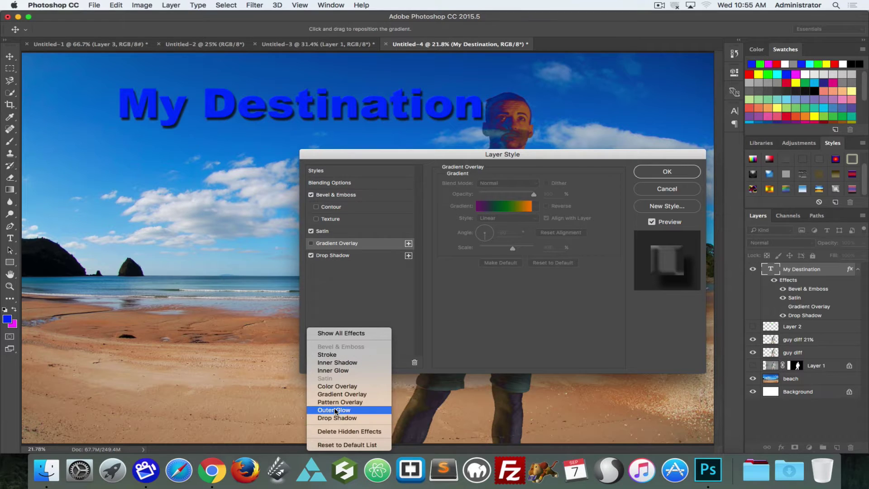
click(333, 385)
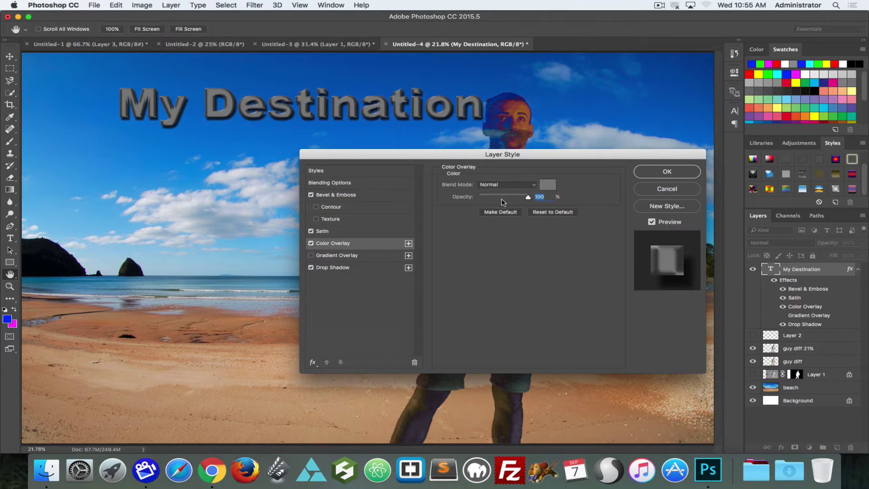
Set the text's Color Overlay to the purple #a53ea1 and apply the layer style
click(548, 183)
click(420, 152)
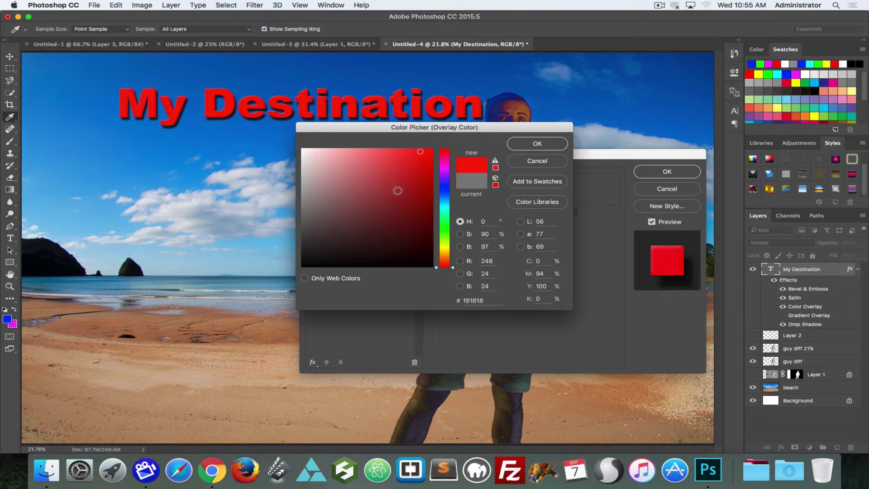
click(422, 181)
click(443, 172)
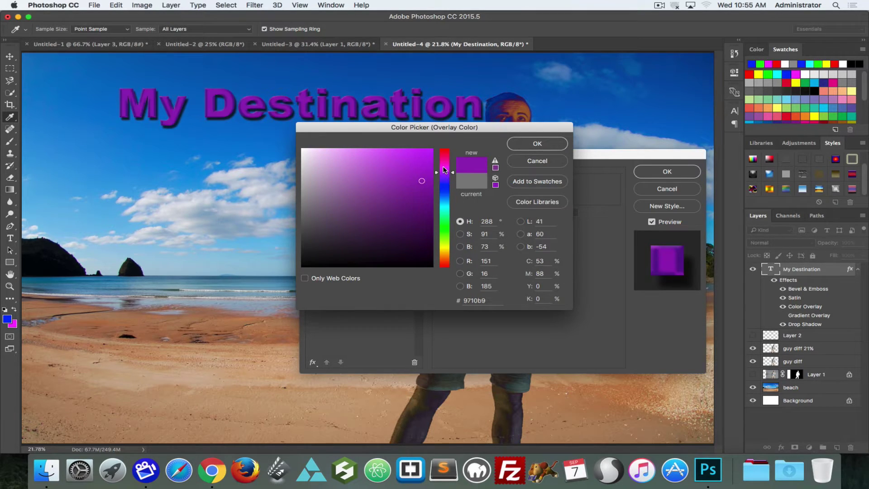
click(444, 168)
mouse_move(424, 159)
mouse_down()
mouse_move(427, 149)
mouse_move(402, 182)
mouse_move(380, 181)
mouse_move(385, 190)
mouse_up()
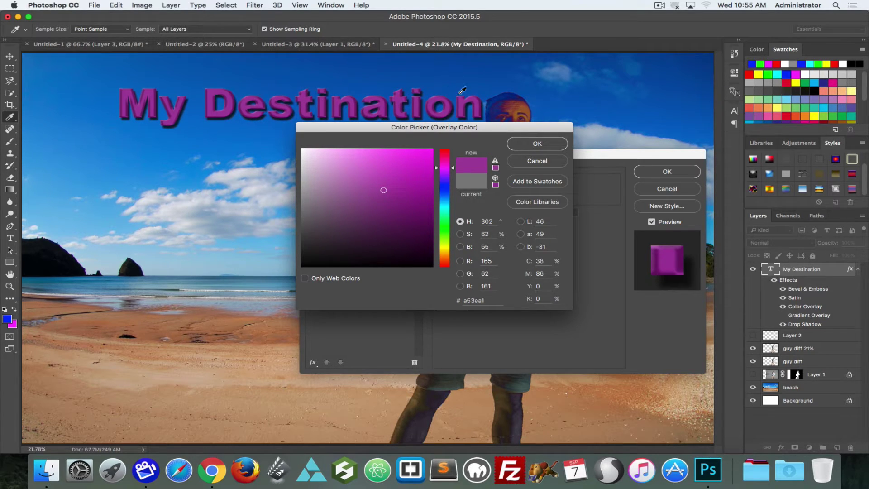
click(532, 144)
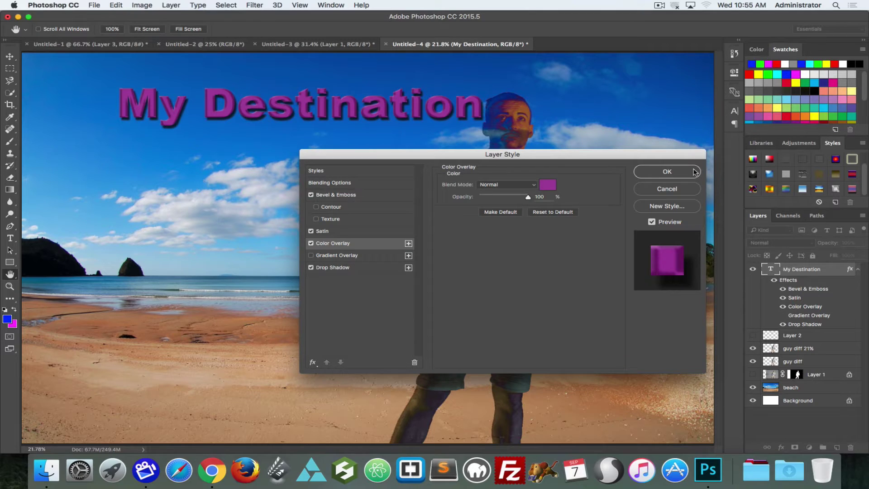
click(657, 174)
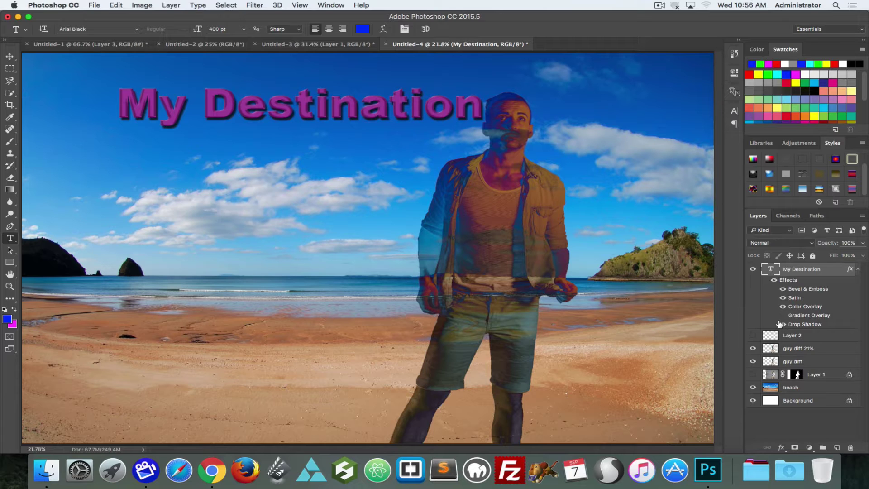
Set the guy diff 21% layer to Normal blending mode and 100% opacity
click(781, 324)
click(785, 350)
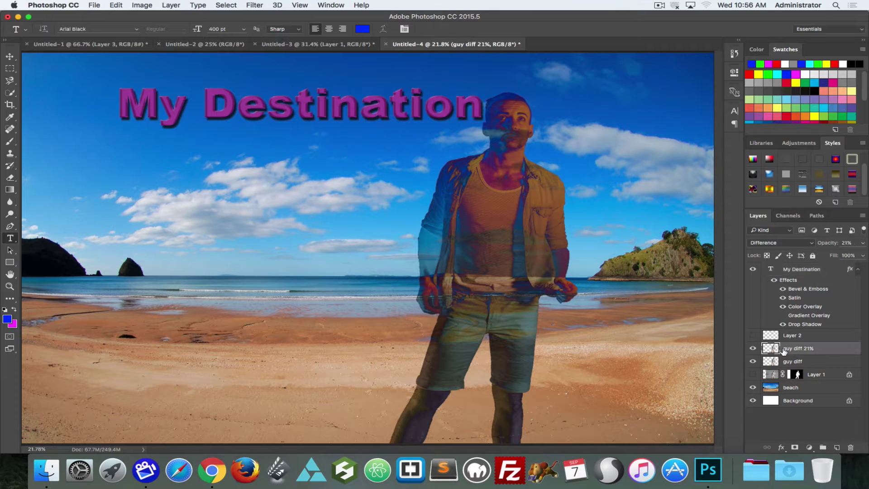
click(783, 247)
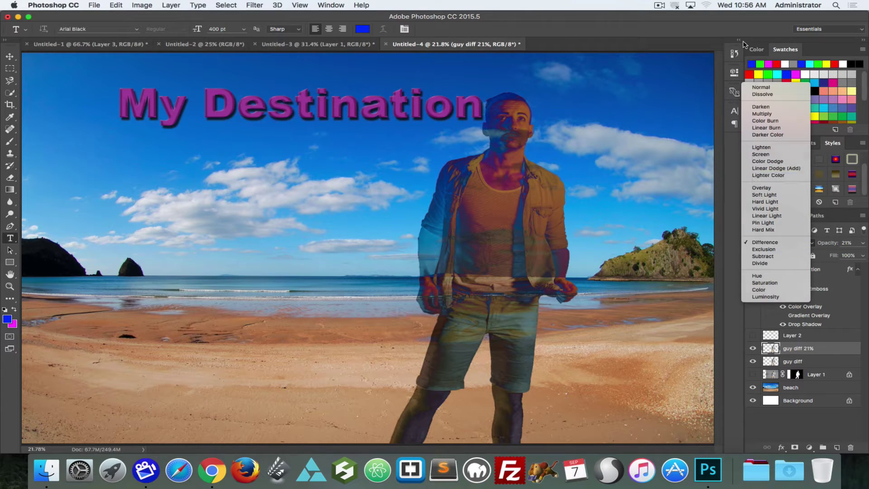
click(766, 89)
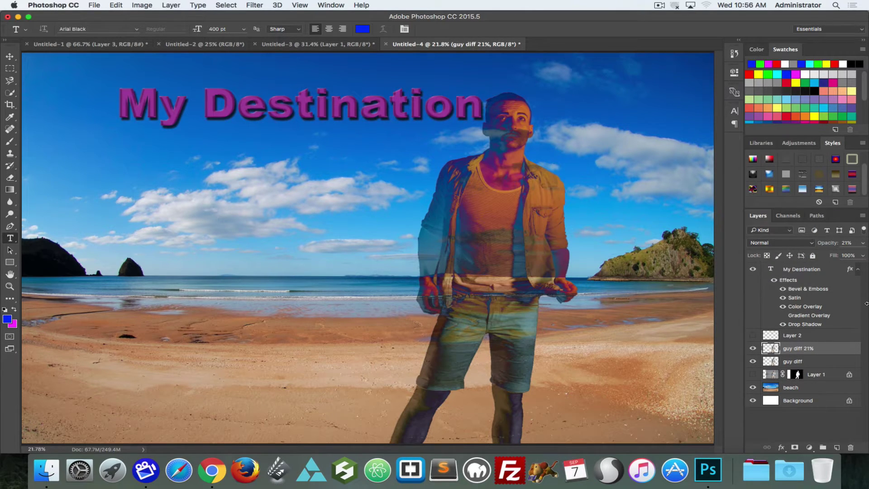
click(825, 244)
text(100)
key(Return)
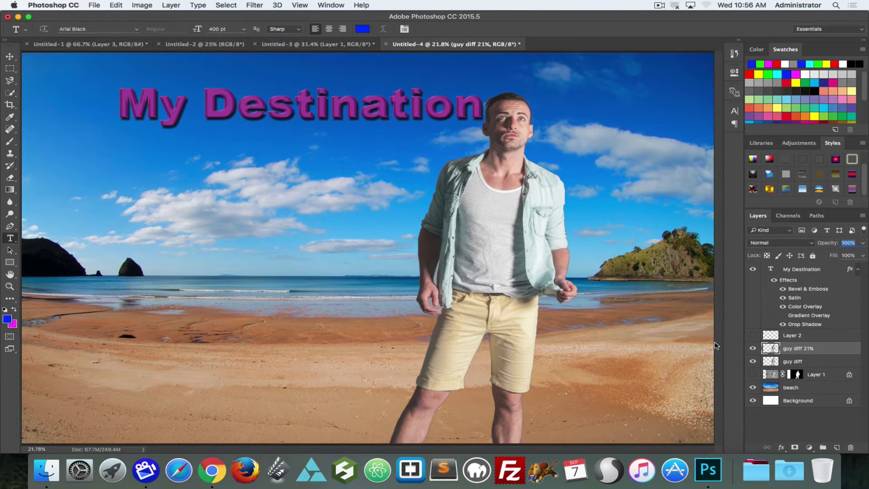
Try the blue-and-gold chrome preset style on the guy diff 21% layer and brush large freehand letters beside the man
click(821, 190)
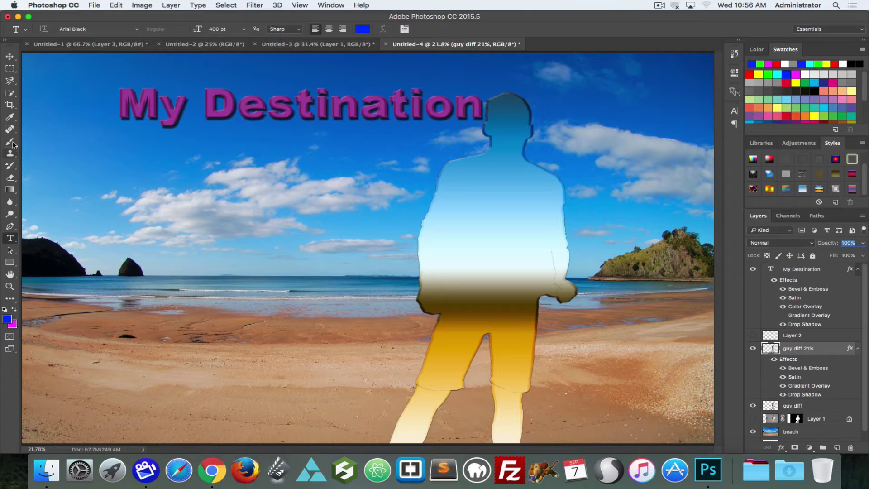
click(11, 142)
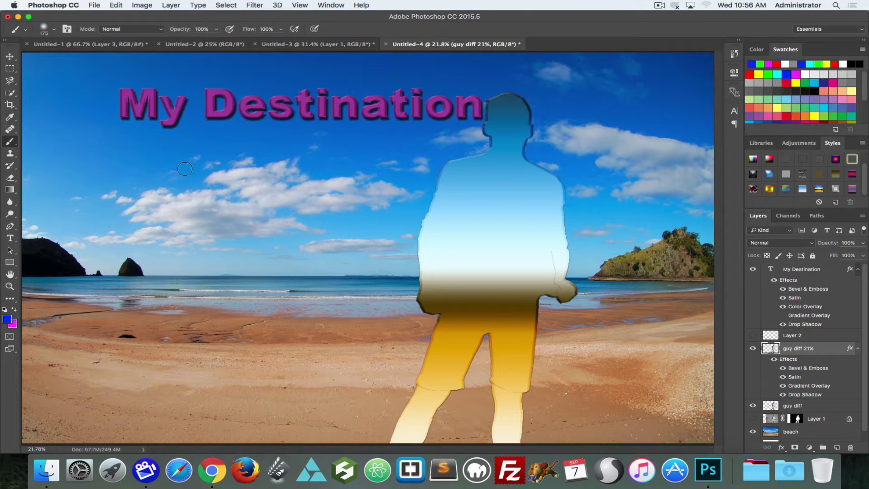
click(74, 163)
mouse_move(75, 172)
mouse_down()
mouse_move(109, 277)
mouse_move(141, 159)
mouse_move(175, 291)
mouse_move(215, 171)
mouse_up()
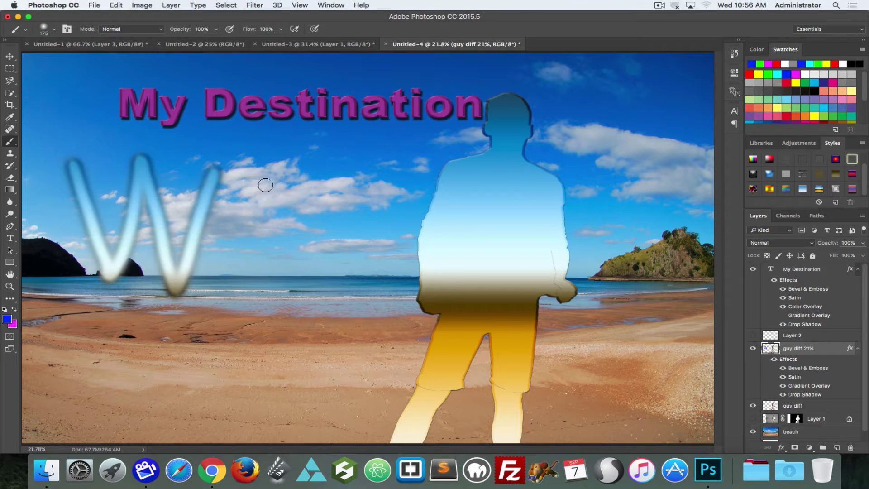
mouse_move(266, 185)
mouse_down()
mouse_move(226, 206)
mouse_move(232, 264)
mouse_move(264, 319)
mouse_move(316, 322)
mouse_move(295, 216)
mouse_move(253, 181)
mouse_up()
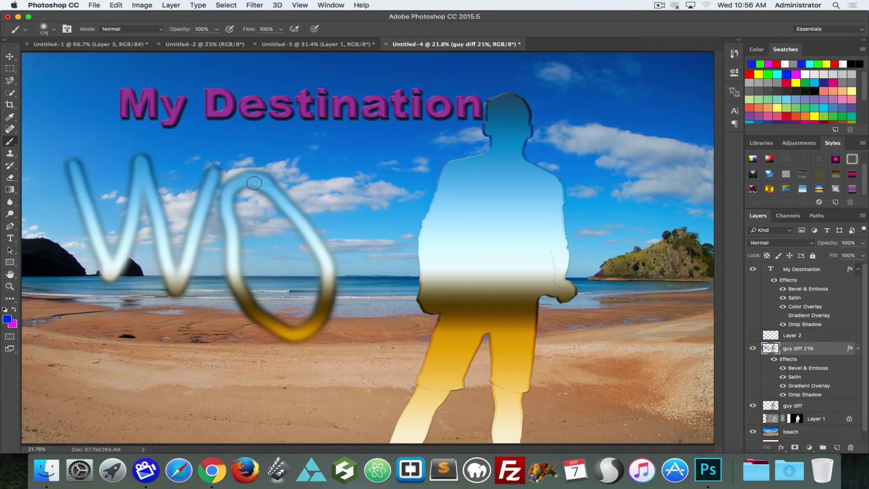
mouse_move(326, 182)
mouse_down()
mouse_move(353, 337)
mouse_move(360, 187)
mouse_move(373, 225)
mouse_move(376, 337)
mouse_move(391, 253)
mouse_move(385, 173)
mouse_move(402, 158)
mouse_up()
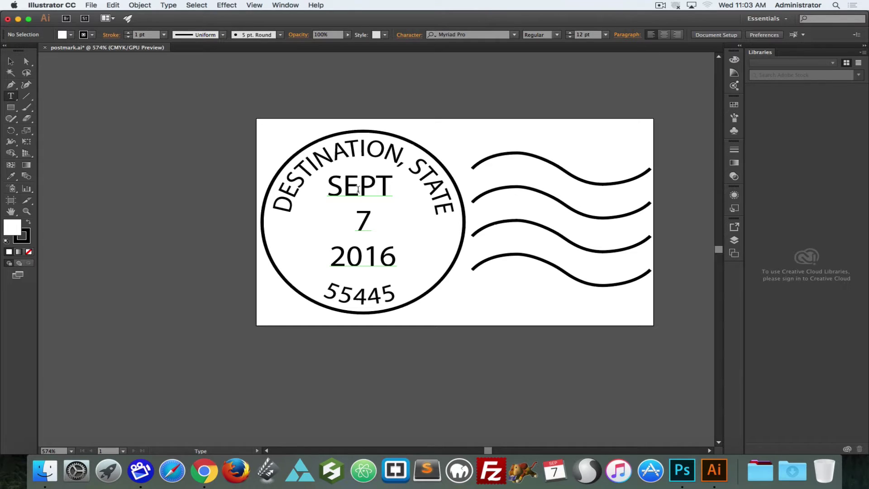
In Illustrator, change the postmark's month to OCT and its year to 1756
click(346, 190)
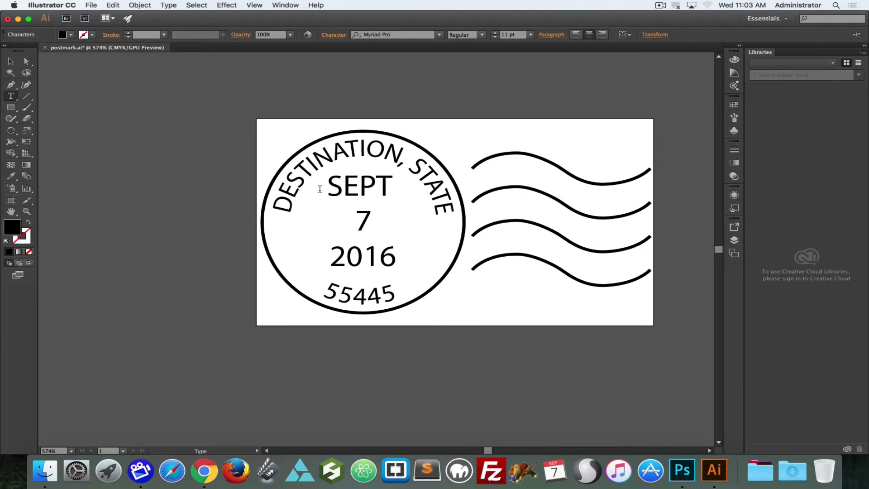
drag(327, 188, 396, 187)
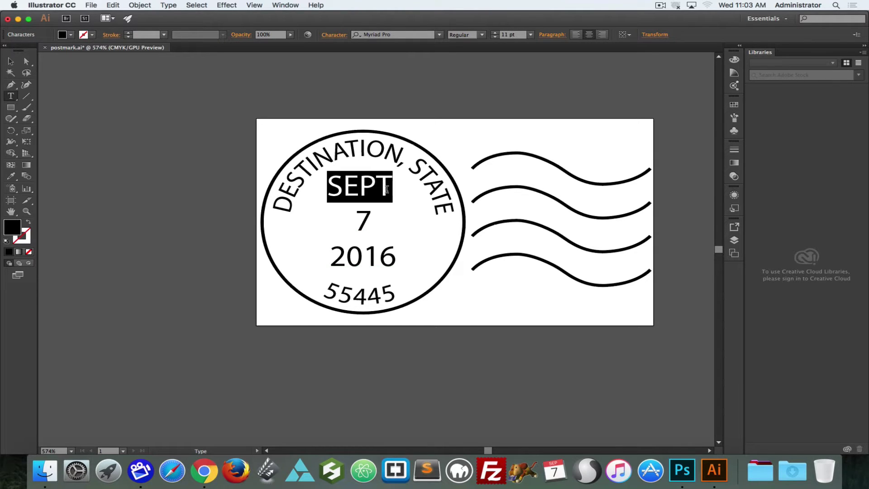
text(Oc)
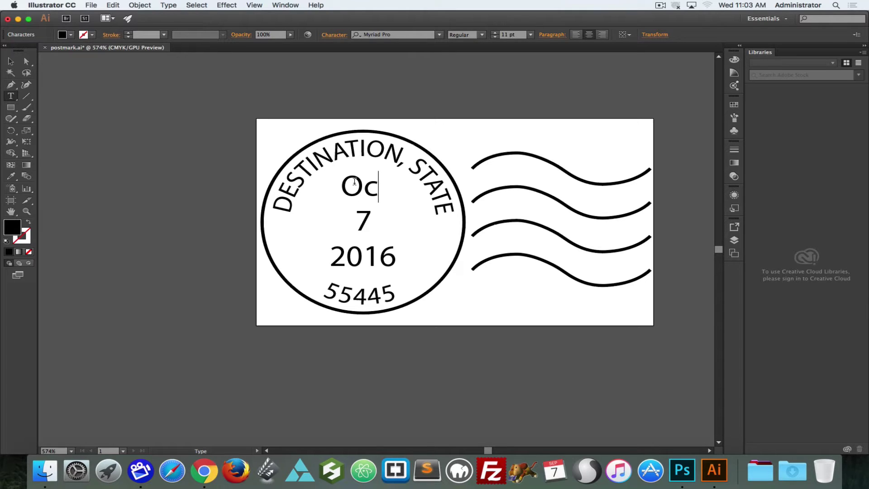
key(BackSpace)
text(CT)
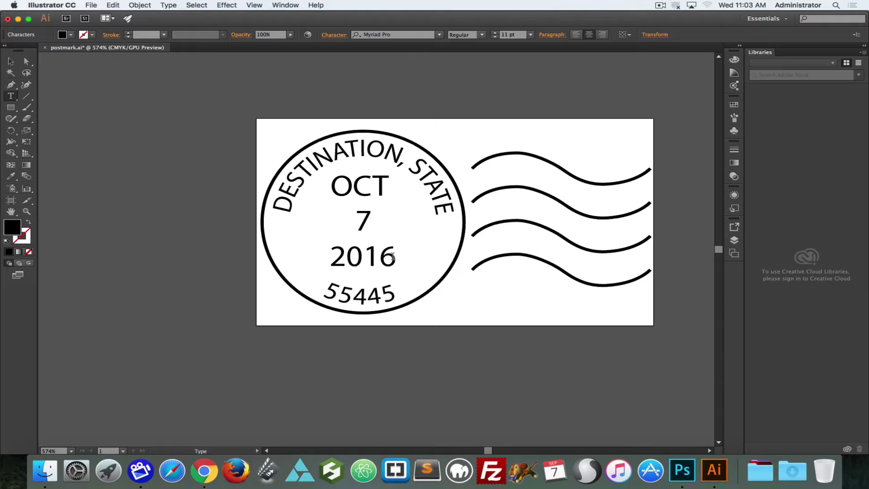
drag(396, 257, 336, 254)
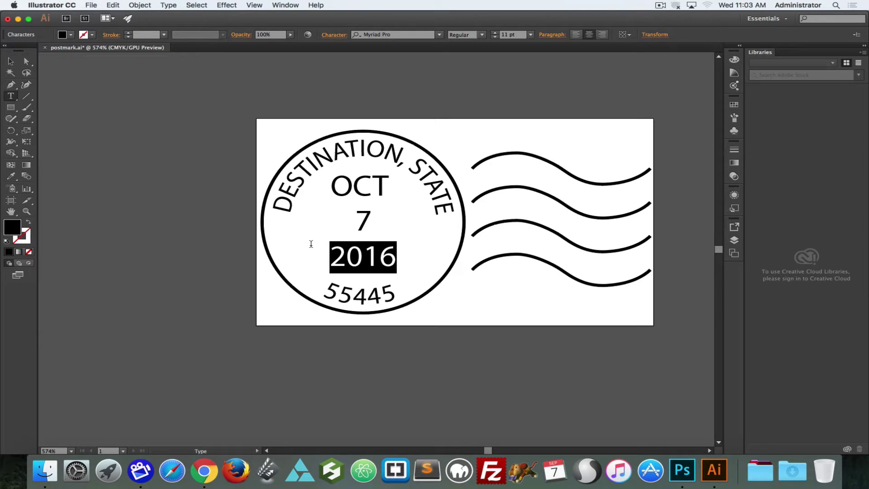
text(1756)
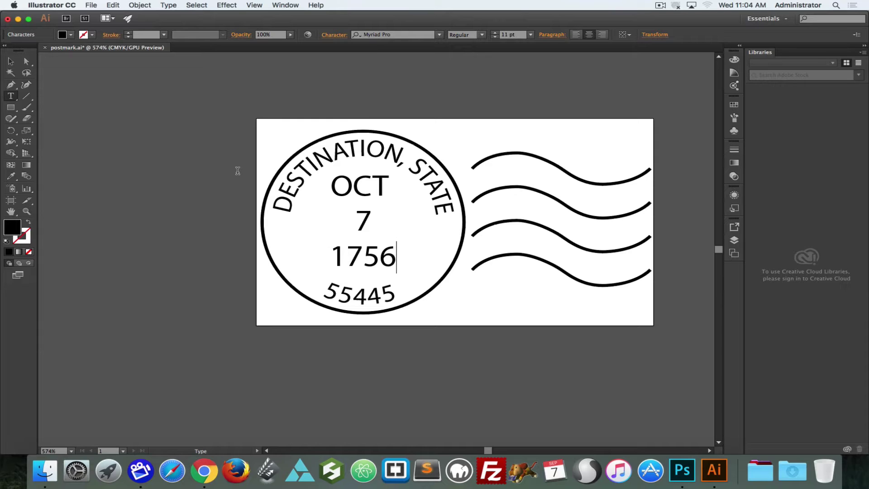
Select the curved text running along the inside of the postmark circle
click(317, 163)
double_click(317, 156)
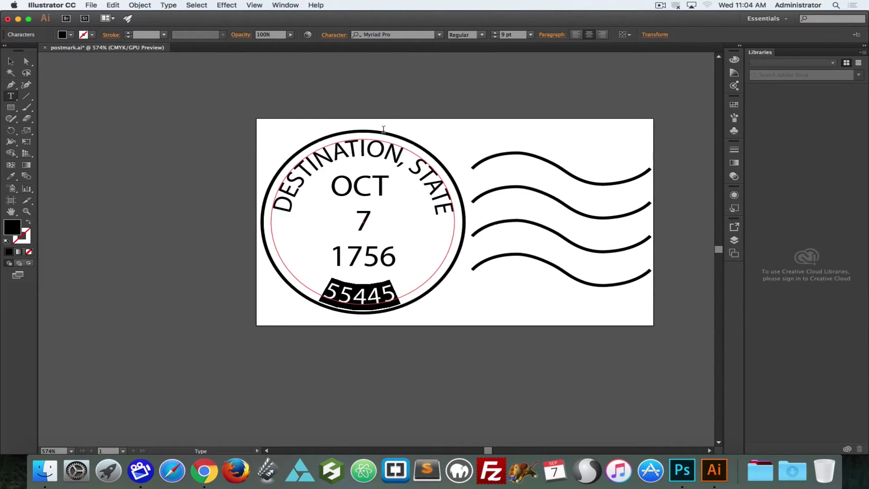
double_click(359, 147)
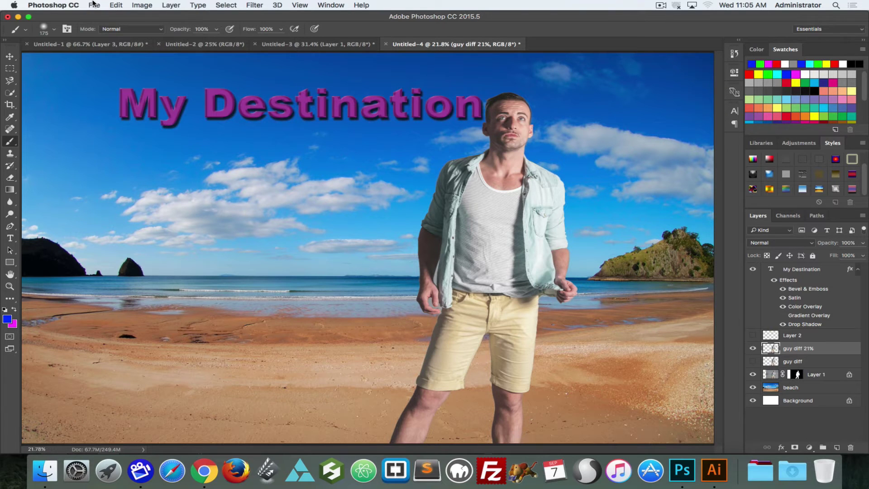
Place postmark.ai from the Desktop as an embedded smart object cropped to its bounding box
click(93, 5)
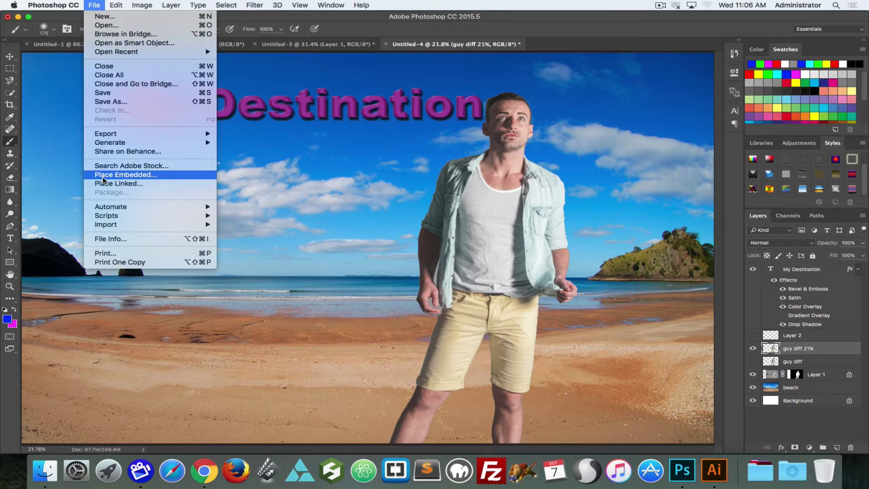
click(103, 176)
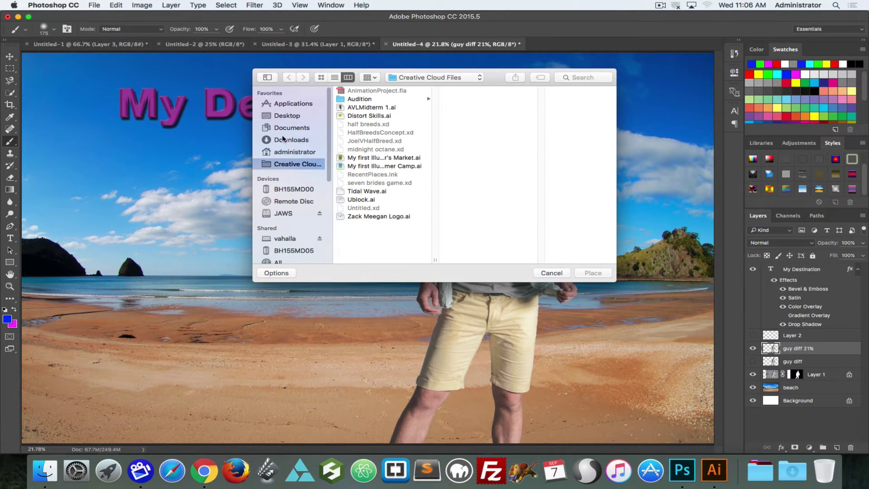
click(283, 118)
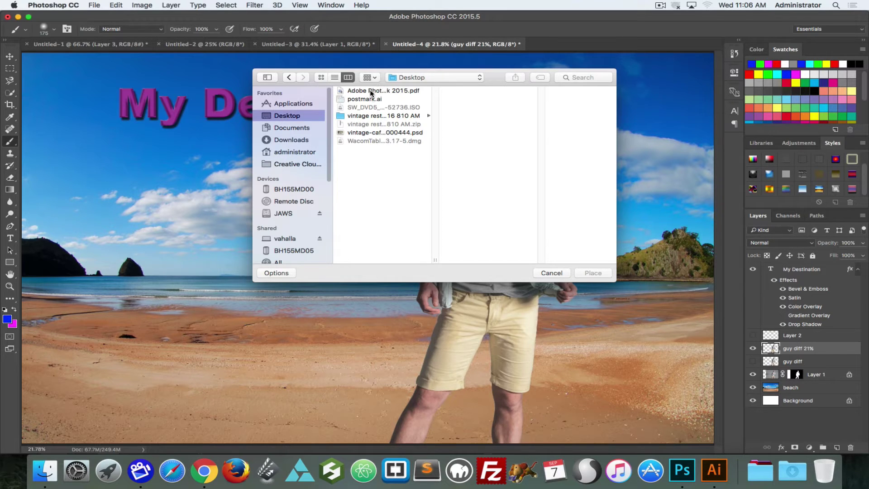
click(369, 100)
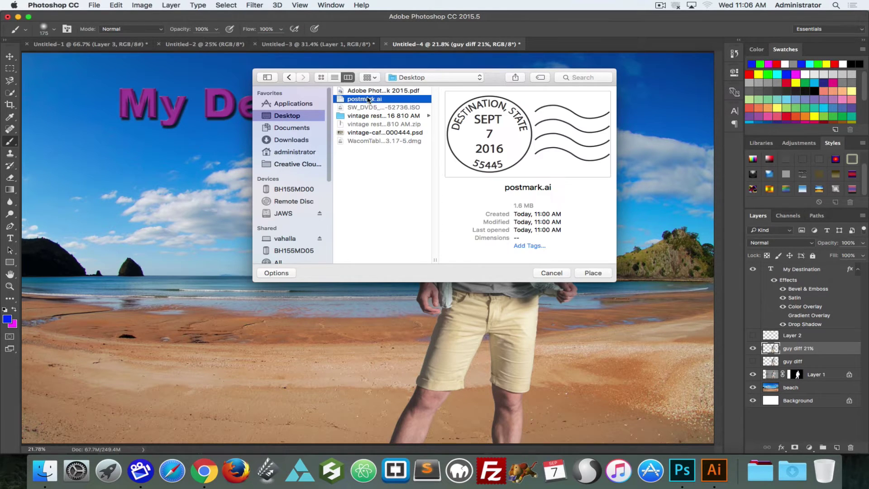
click(591, 273)
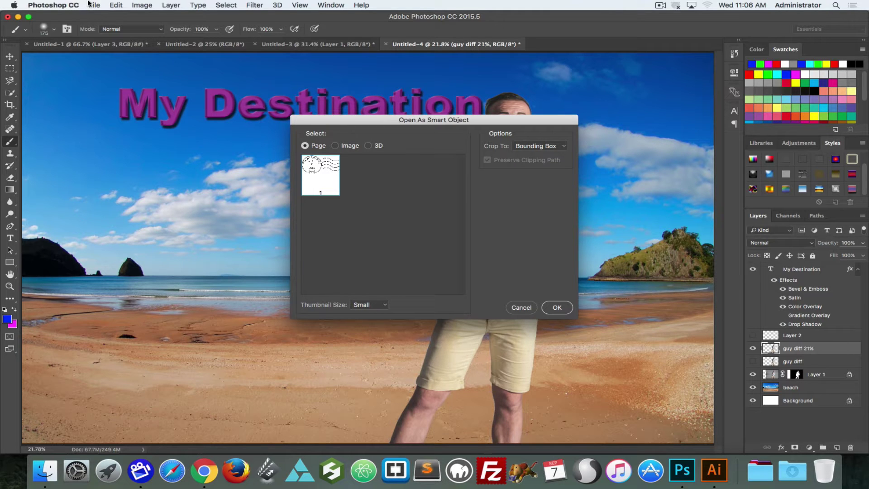
drag(450, 119, 470, 83)
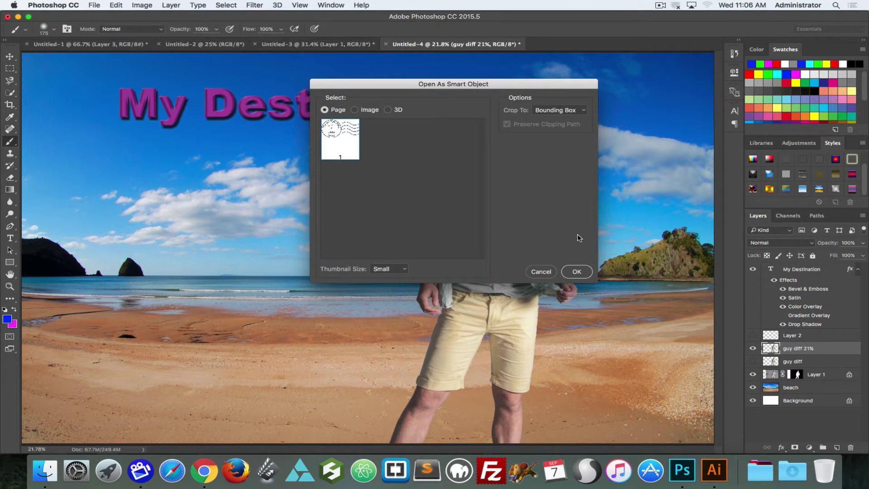
click(558, 112)
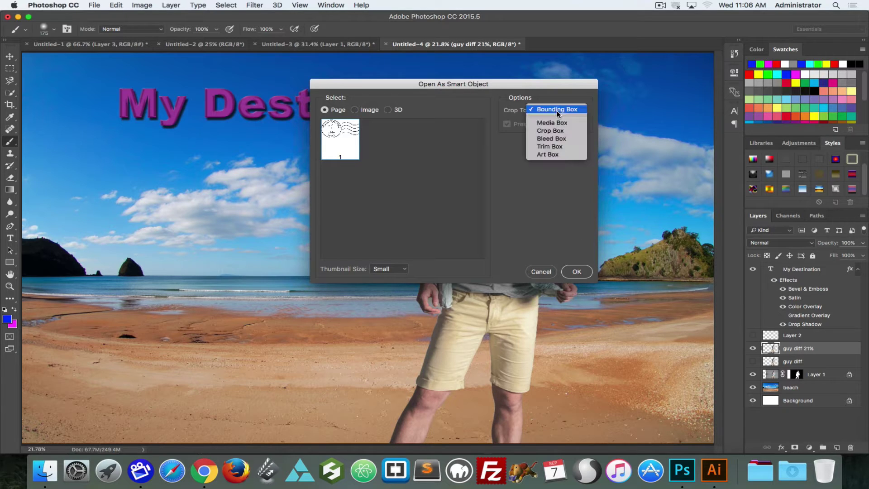
click(445, 135)
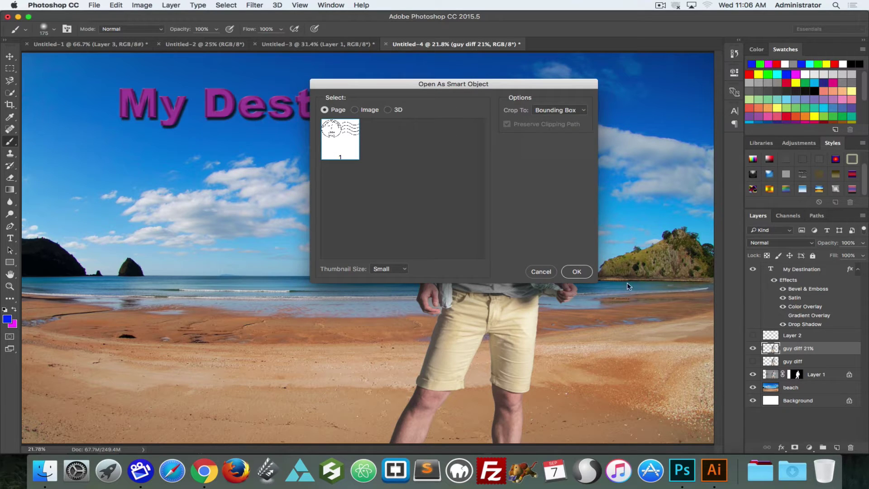
click(576, 271)
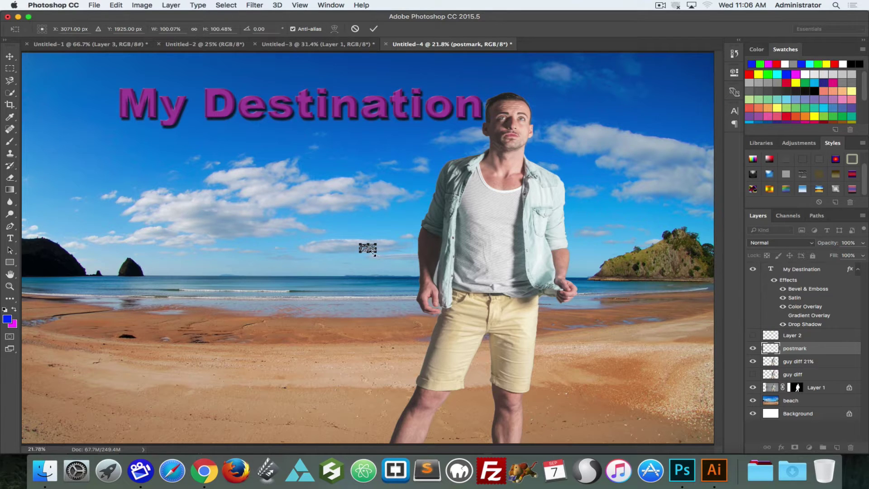
Try the postmark at about 2740% scale, rotated about -10.8° and overlapping the man's side, and delete its layer
drag(378, 254, 705, 381)
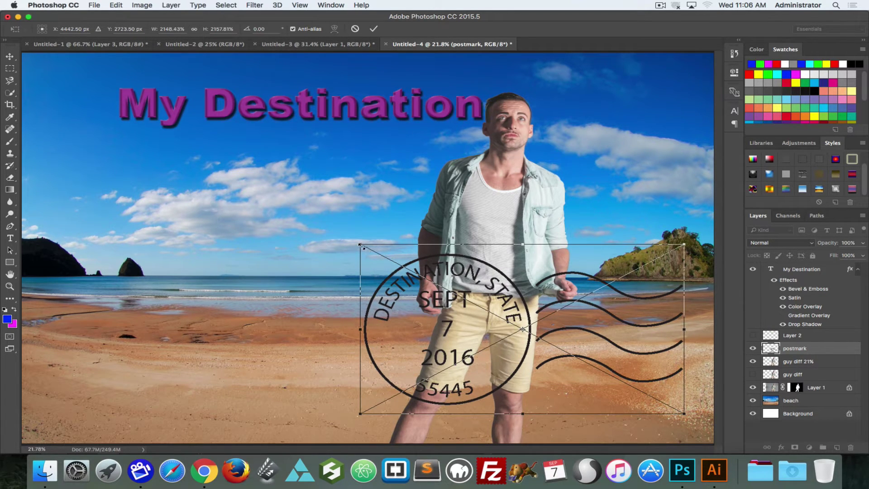
drag(362, 247, 282, 179)
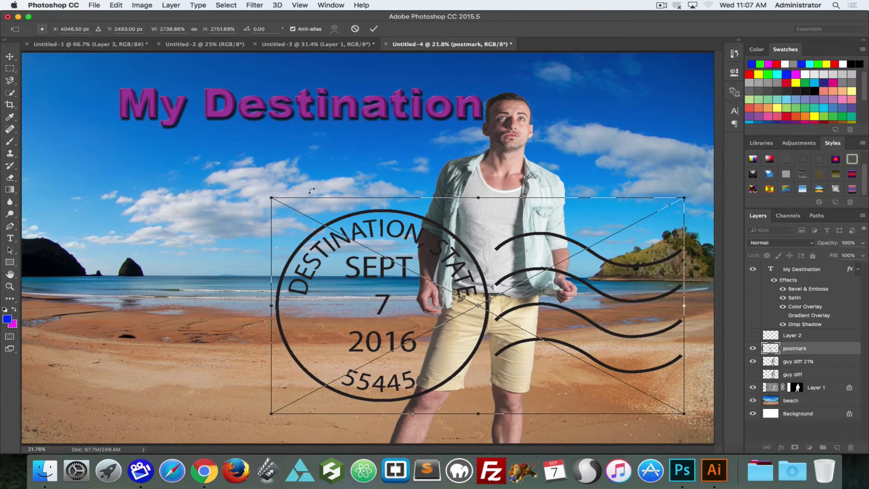
drag(687, 181, 655, 163)
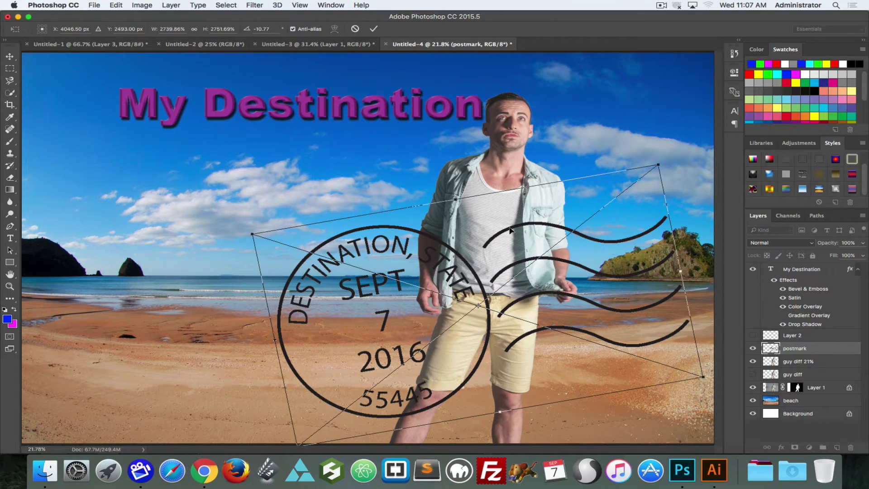
drag(512, 229, 321, 182)
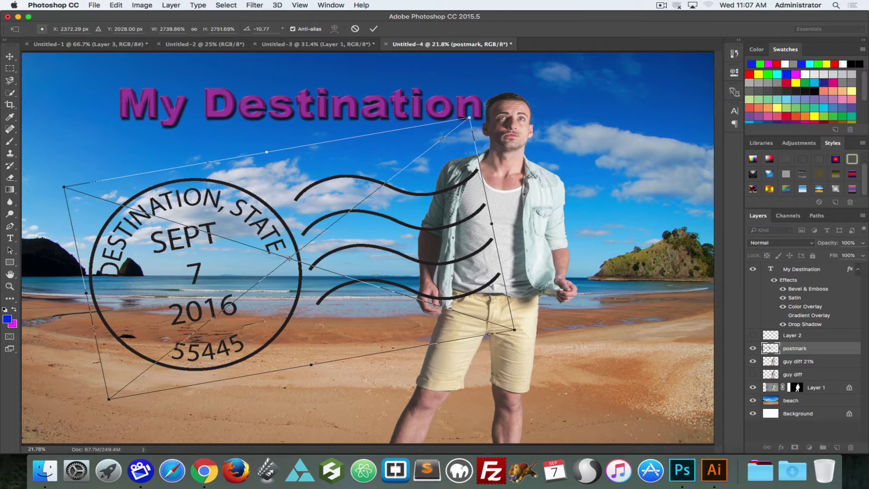
click(374, 29)
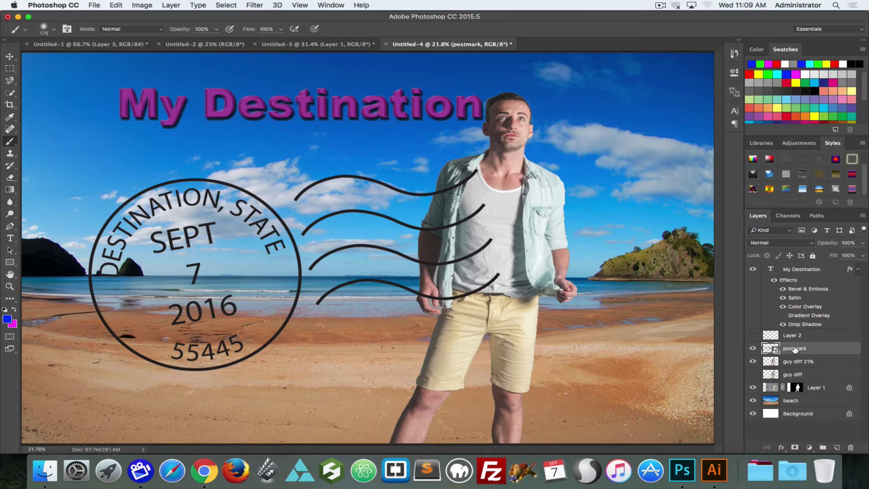
drag(795, 349, 851, 447)
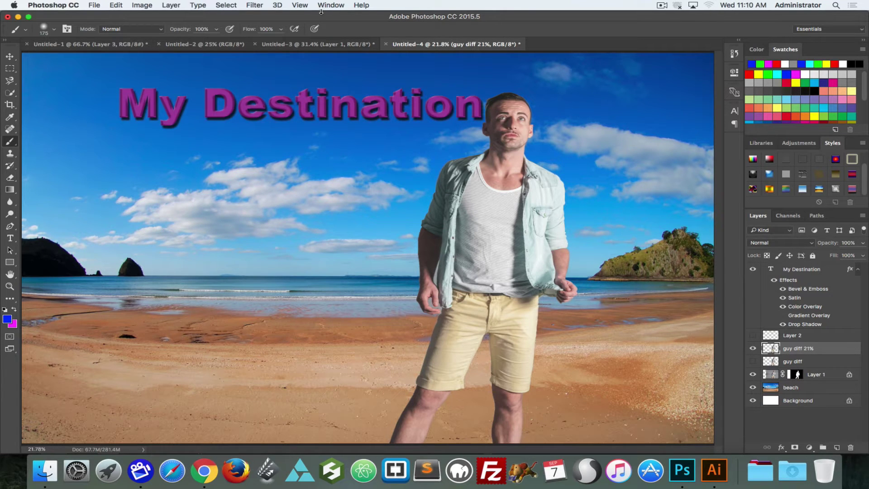
Embed the Desktop's postmark.ai file again above the guy diff 21% layer, cropped to its bounding box
click(94, 5)
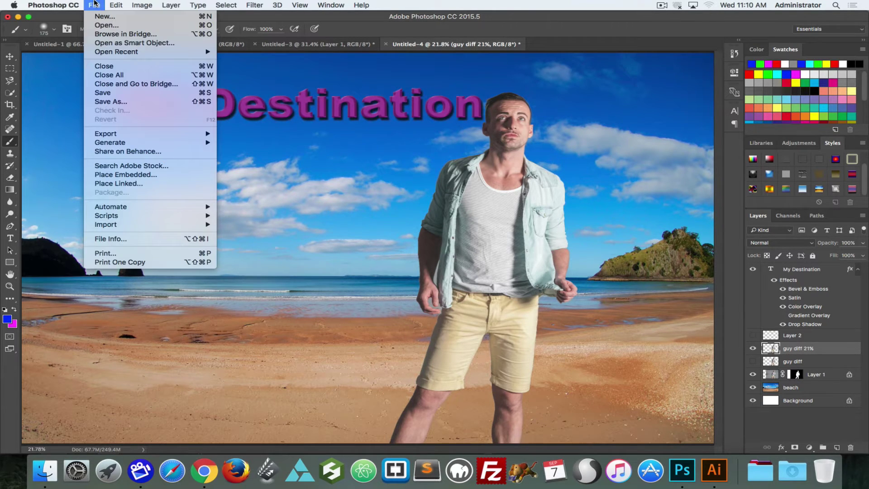
click(119, 175)
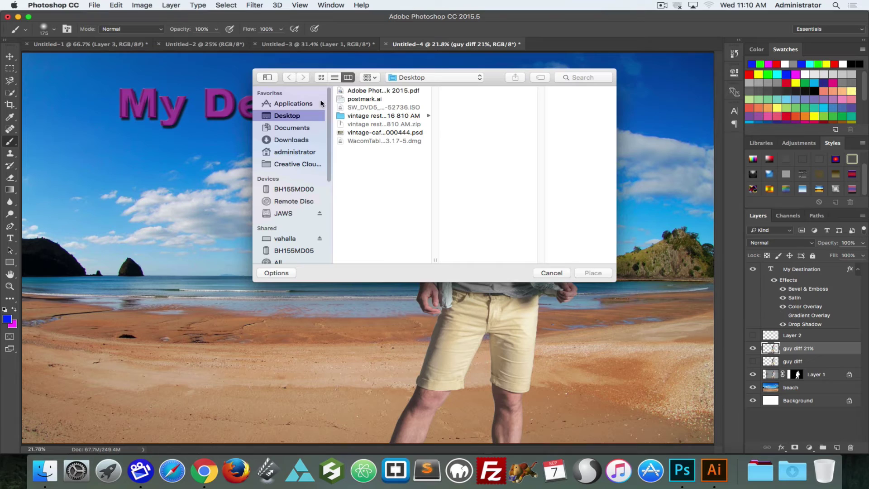
click(352, 99)
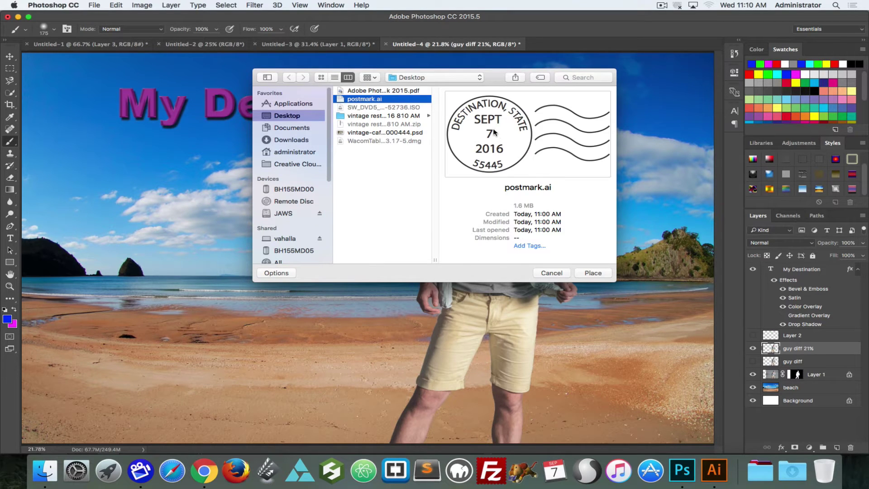
click(593, 273)
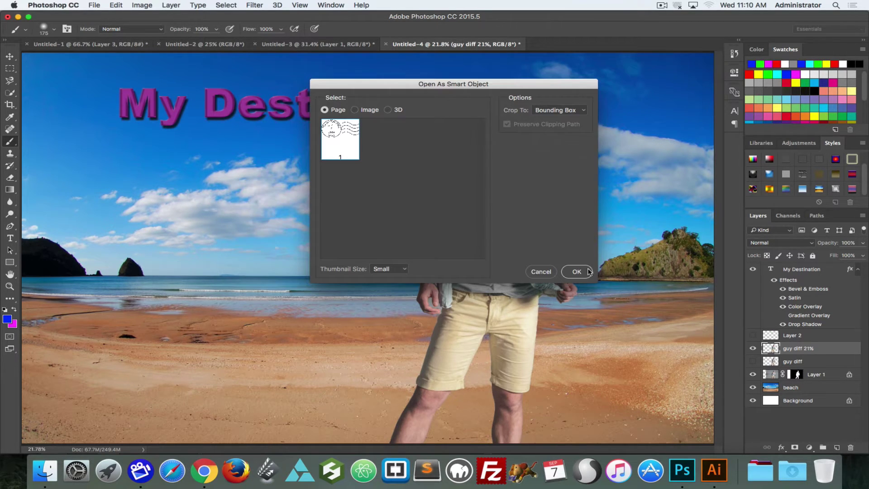
click(574, 270)
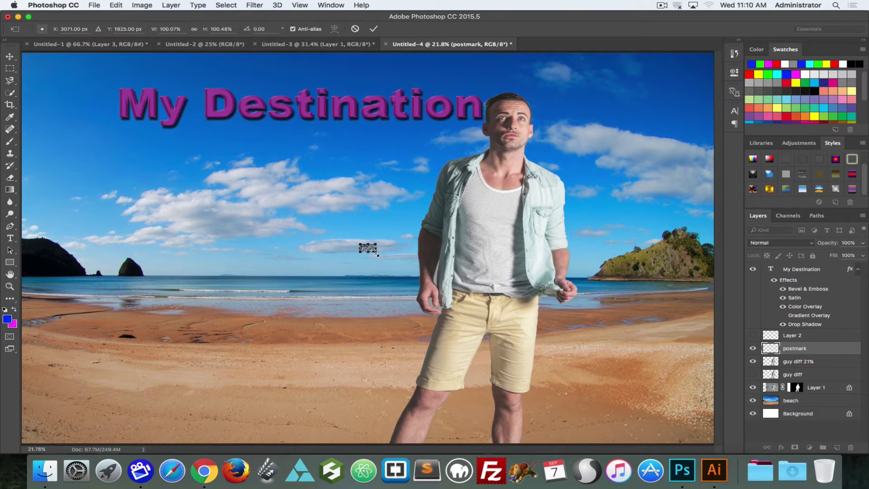
Scale the postmark to about 2250%, rotate it about -10.8° and position it beside the man below the title
drag(376, 254, 708, 377)
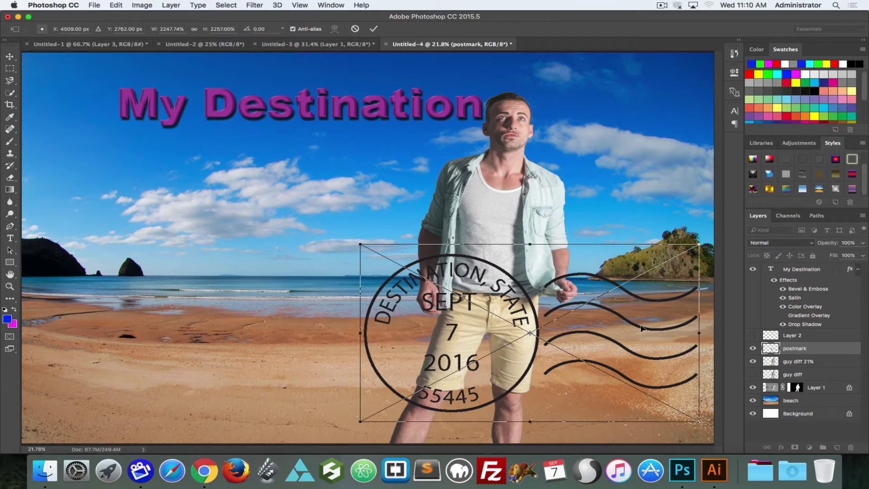
drag(641, 327, 389, 261)
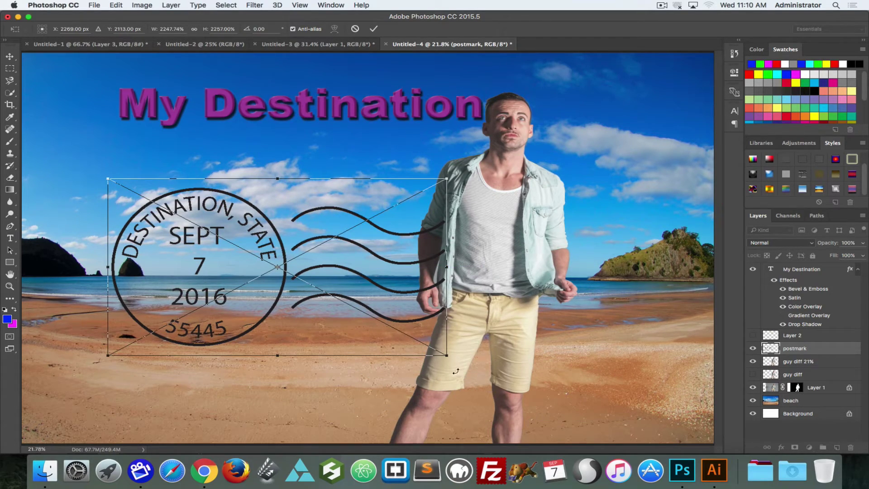
drag(459, 367, 462, 329)
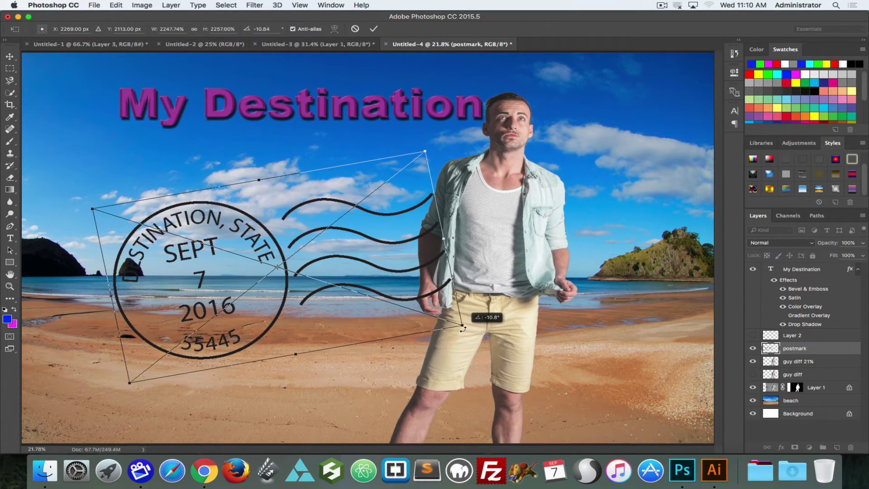
drag(281, 250, 255, 223)
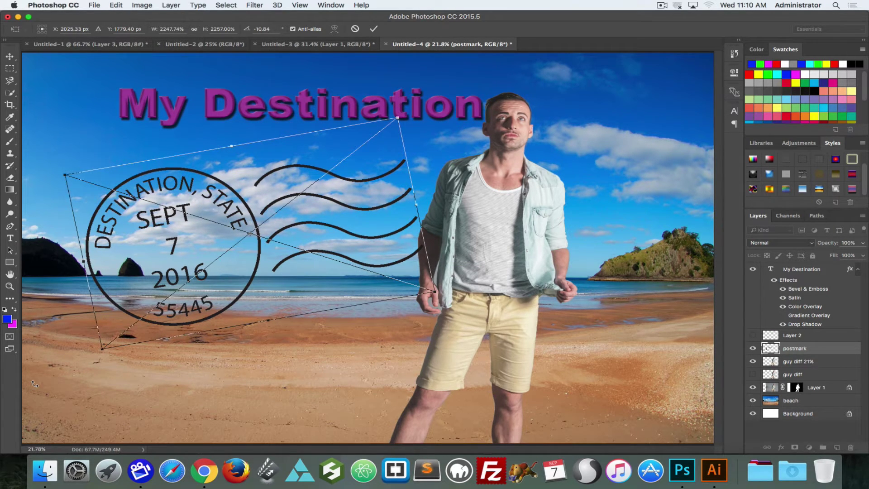
click(373, 29)
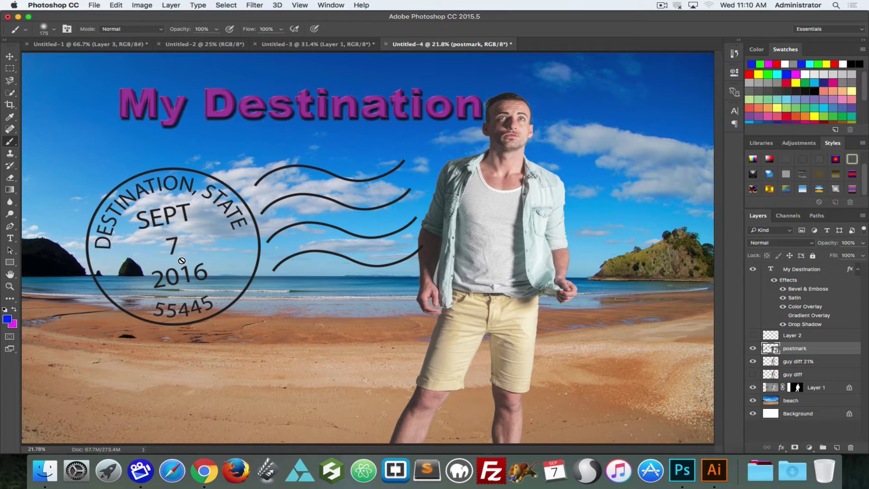
Examine the placed postmark's line edges up close
key(super+equal)
key(super+equal)
key(super+equal)
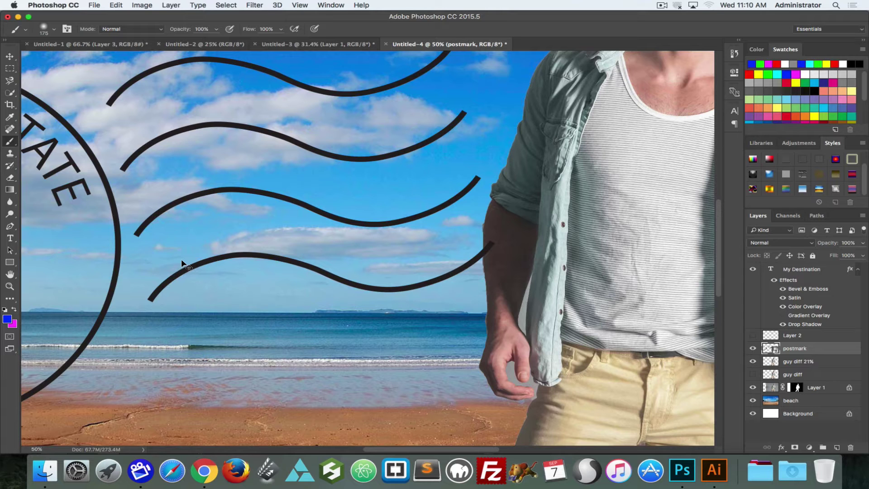
key(super+minus)
key(super+minus)
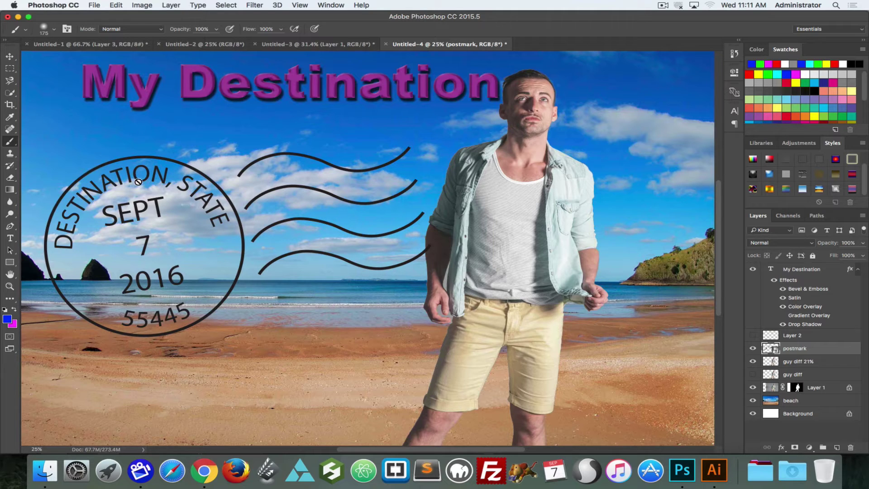
Open the postmark smart object's contents in Illustrator, leaving the save reminder enabled and discarding outside changes to preserve editing capabilities
double_click(775, 350)
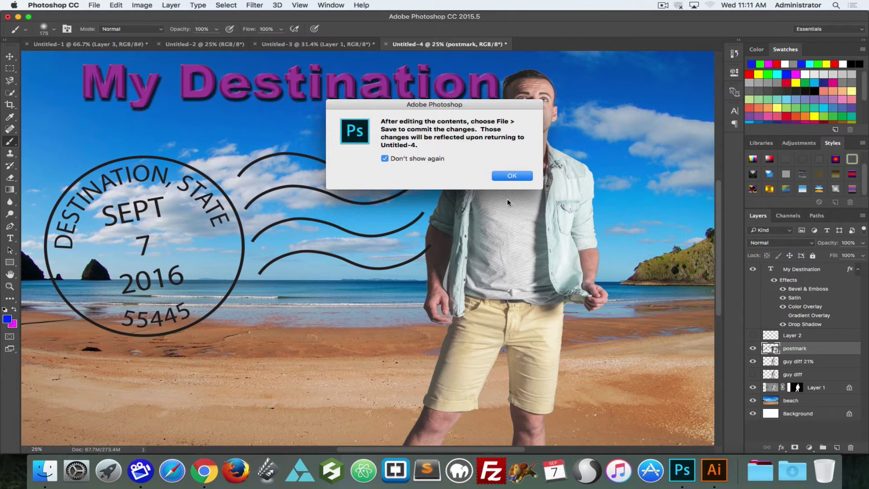
click(412, 158)
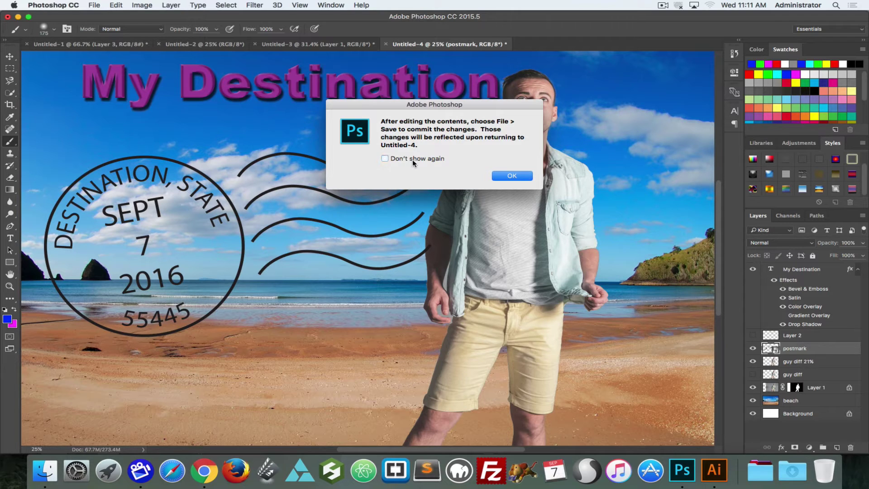
click(508, 177)
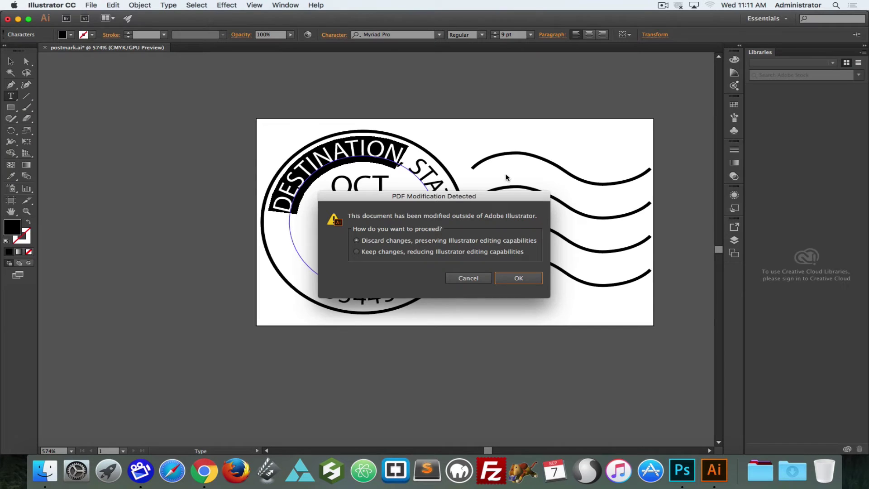
click(520, 278)
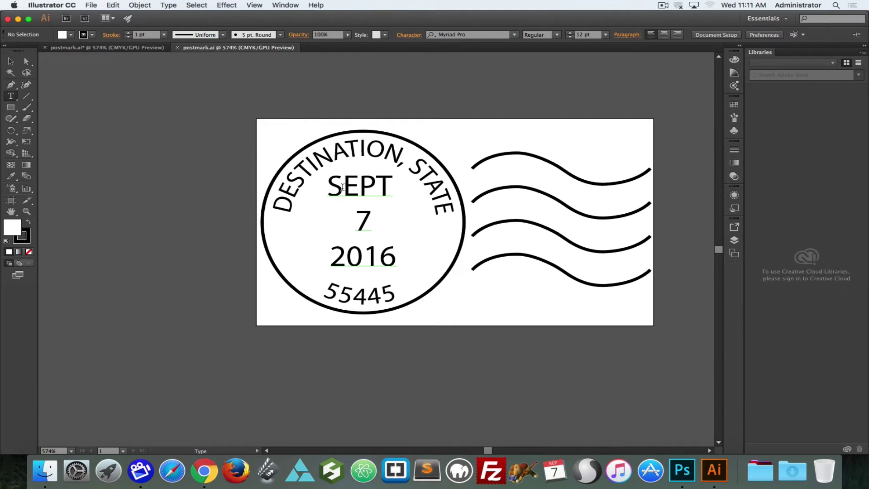
Change the postmark's month to JUN and its day to 13
drag(333, 189, 388, 192)
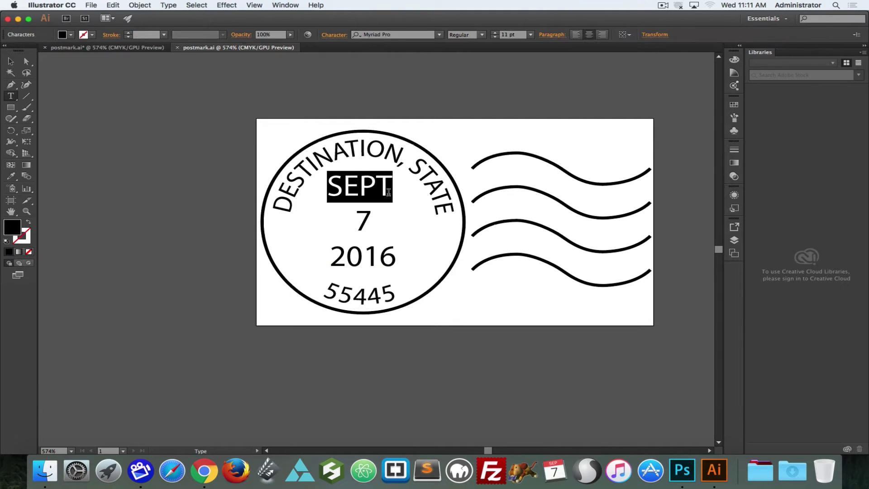
text(Ju)
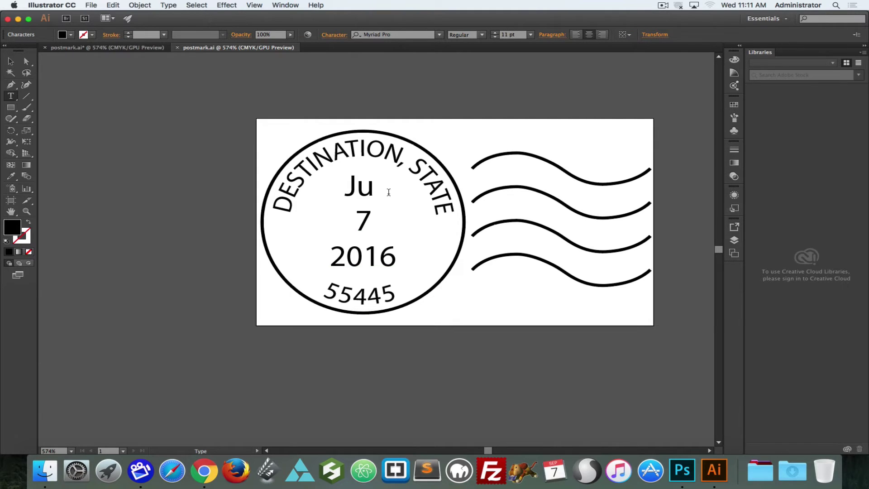
key(BackSpace)
text(UN)
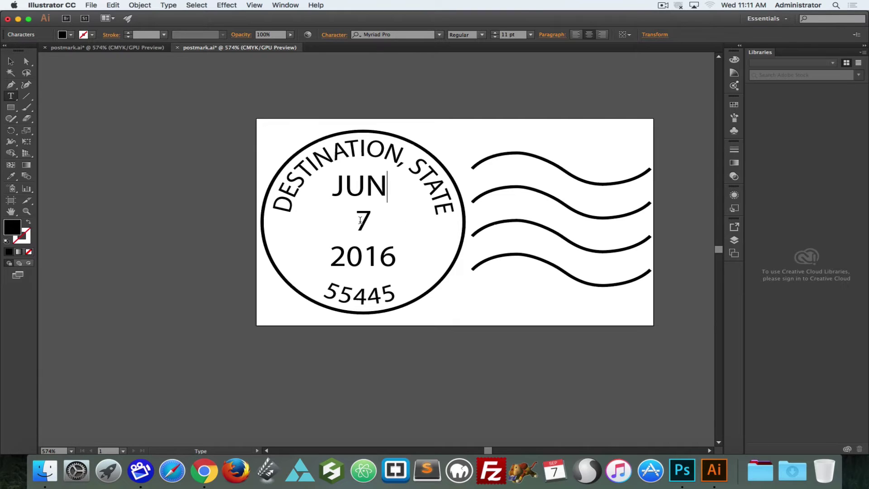
drag(359, 221, 369, 219)
text(13)
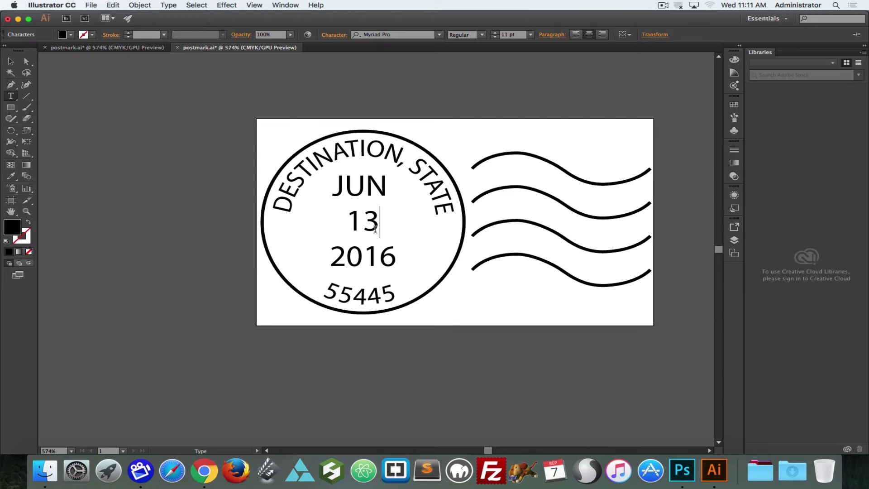
Change the postmark's year to 2012 and its curved destination text to PORTLAND, OREGON
drag(380, 254, 395, 253)
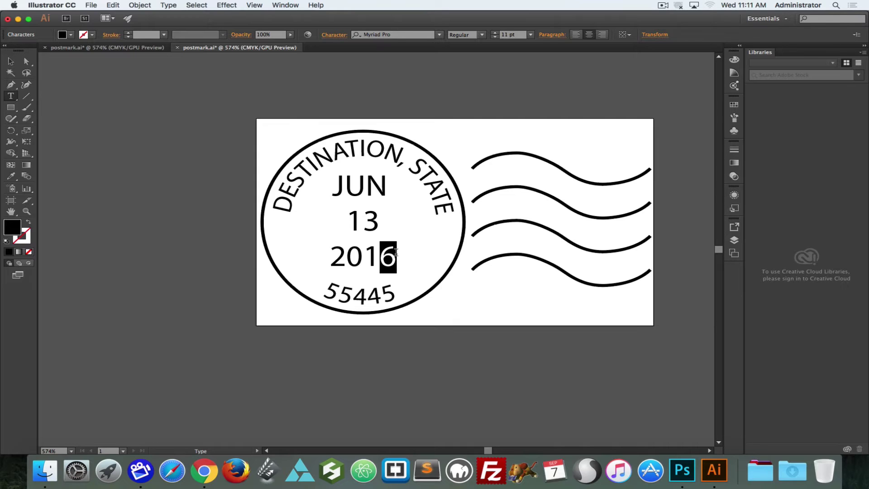
text(2)
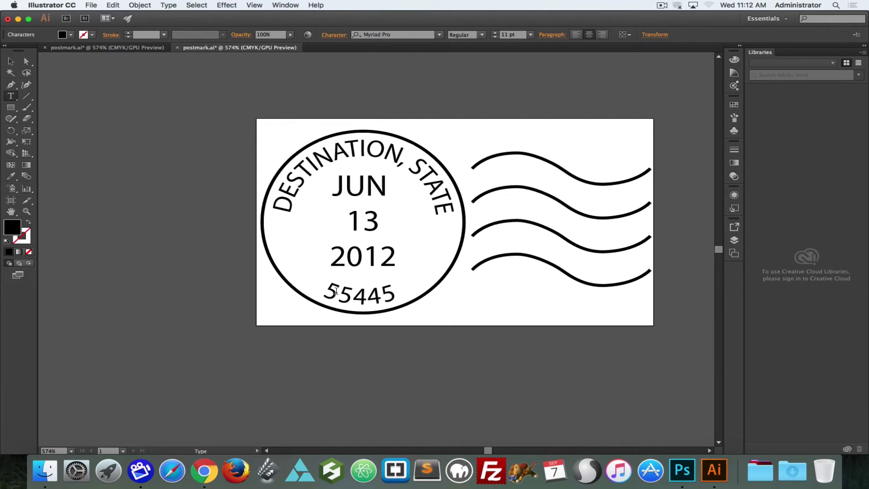
click(297, 184)
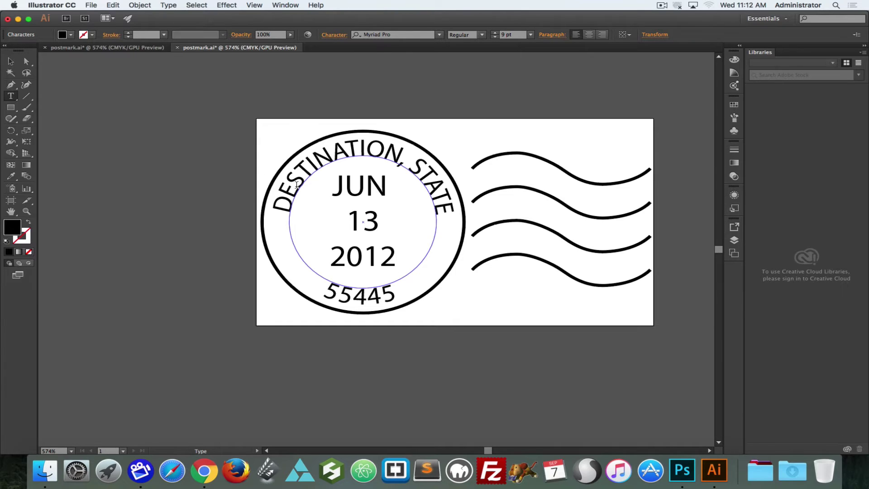
drag(286, 211, 455, 213)
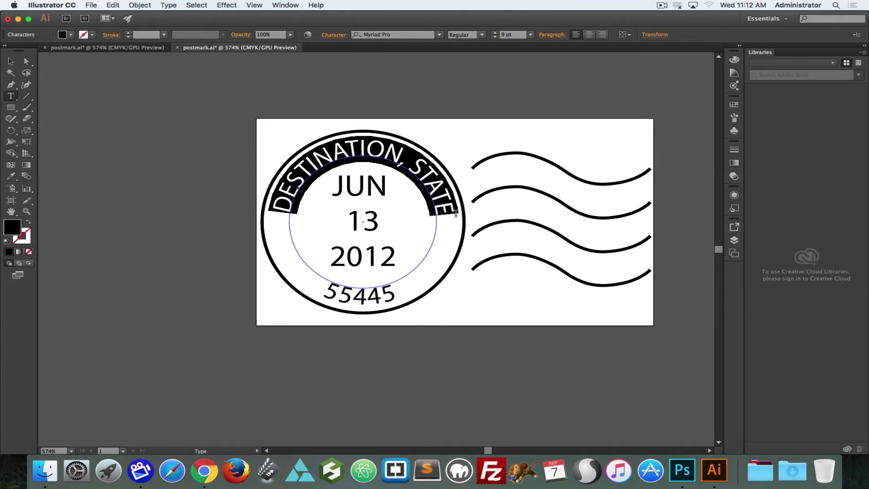
text(PO)
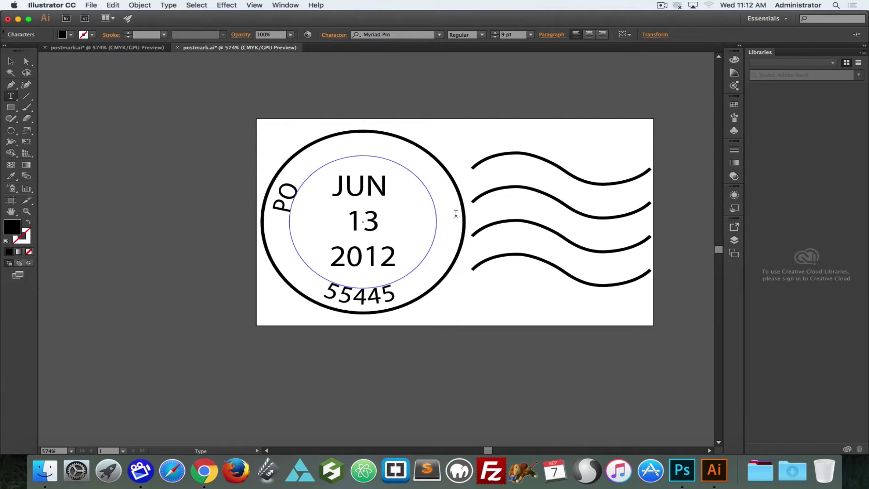
text(RTLAND,)
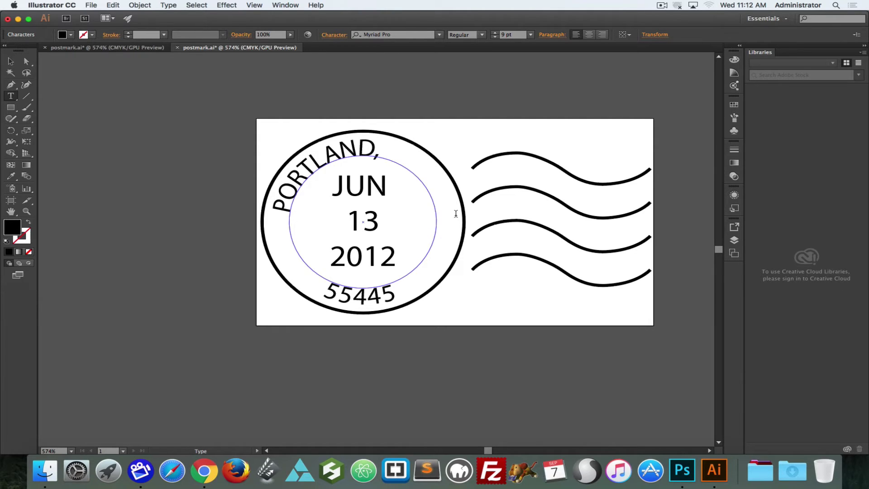
text( OREGON)
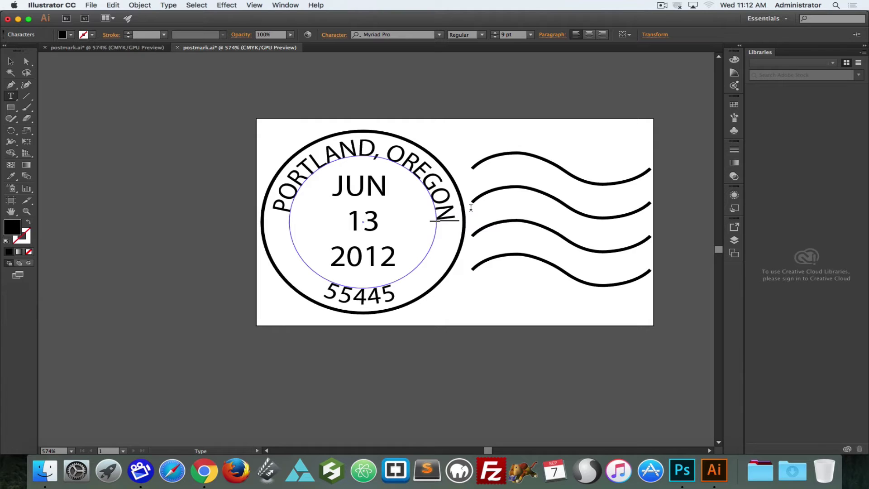
key(Escape)
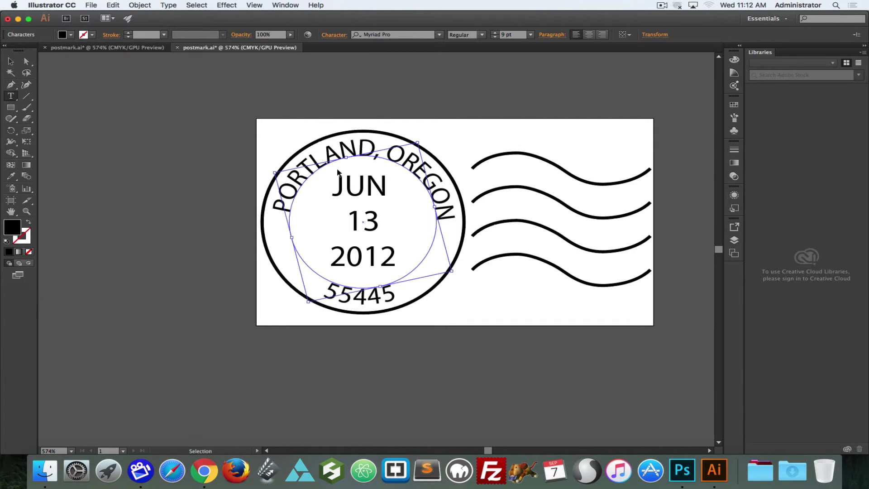
Save and close the edited postmark document in Illustrator, and return to the beach composite in Photoshop
key(super+Tab)
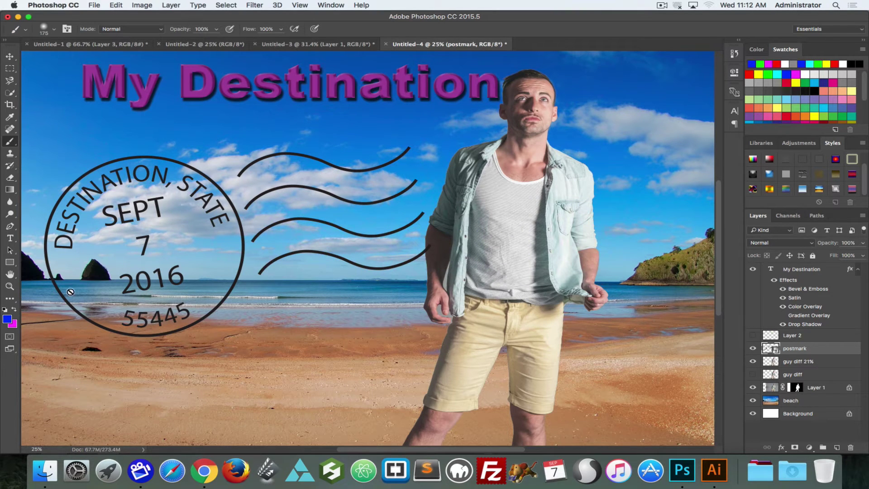
key(super+Tab)
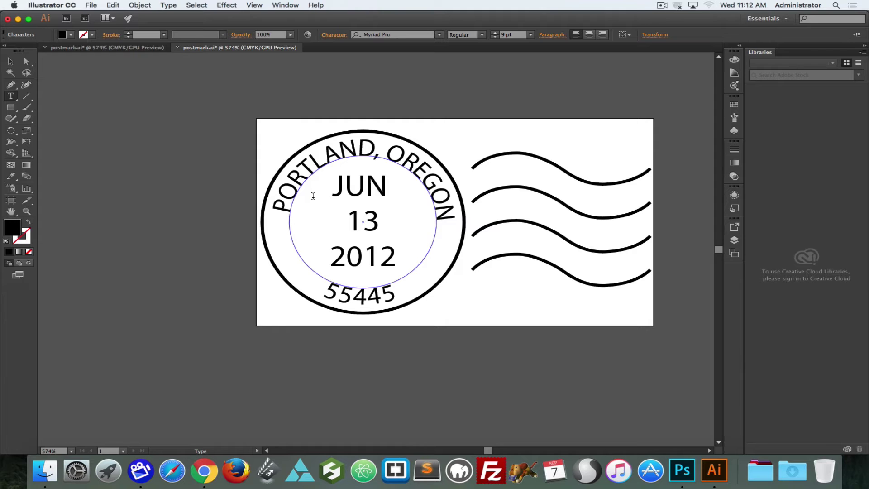
click(91, 4)
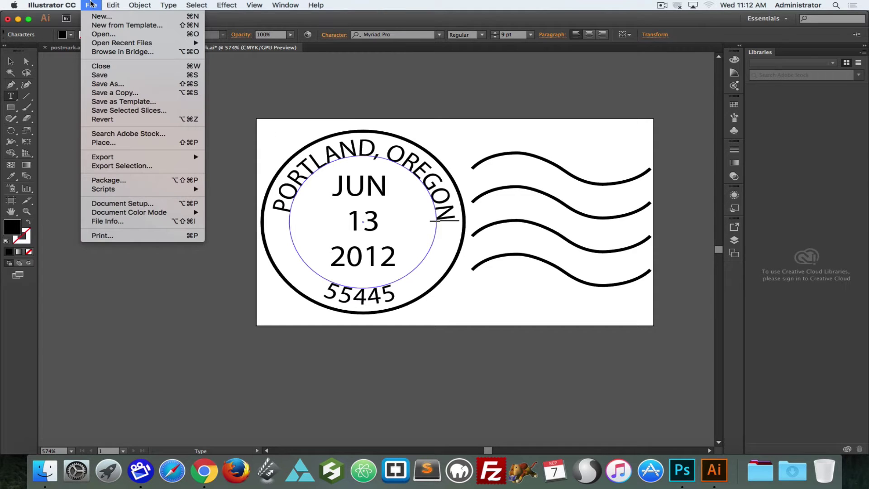
click(115, 77)
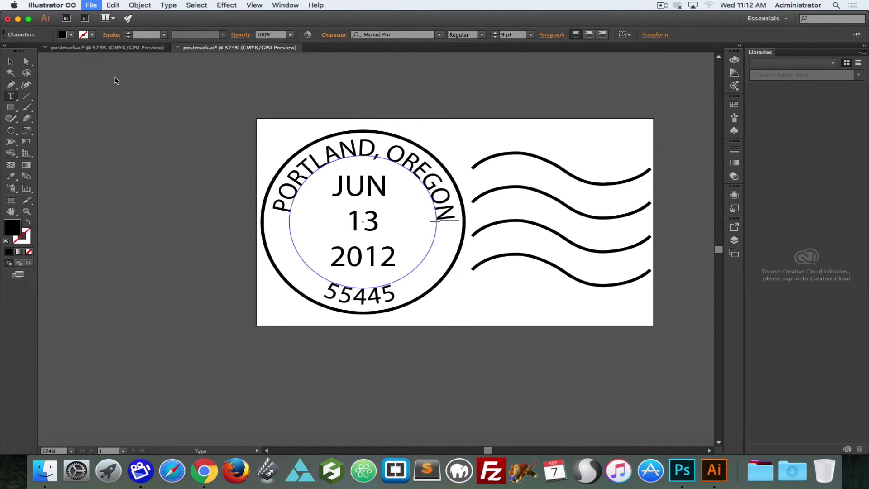
click(177, 48)
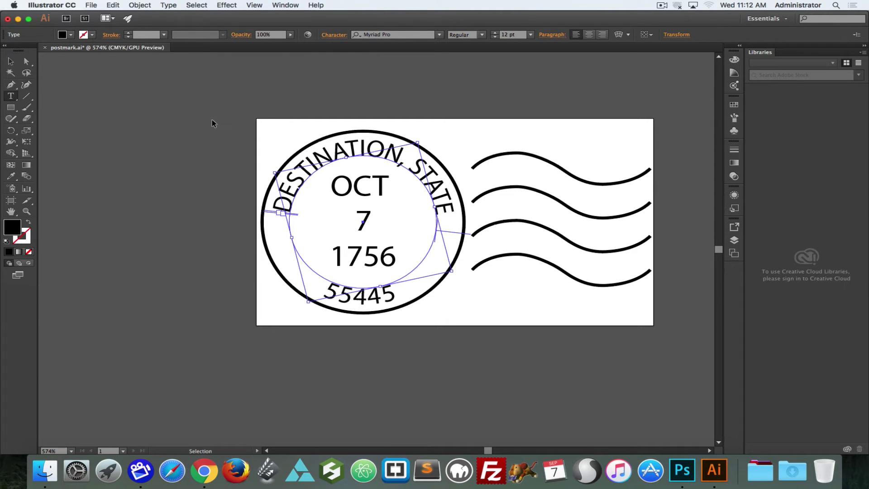
key(super+Tab)
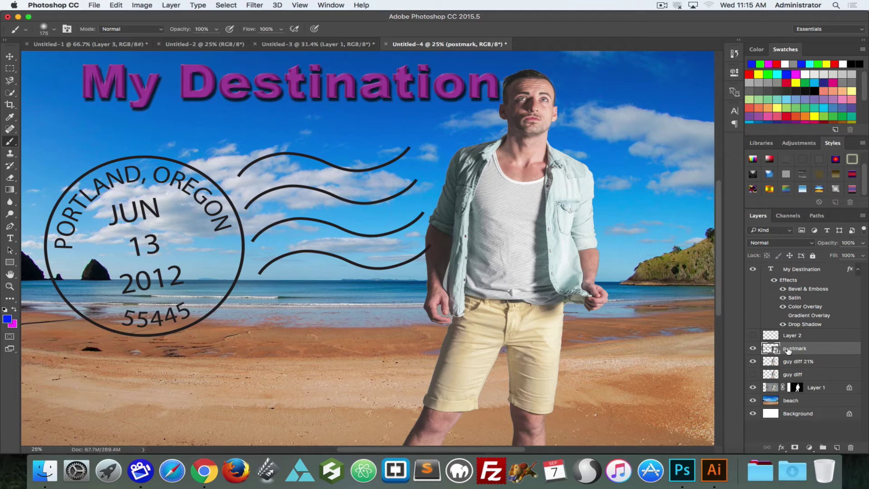
Add a Color Overlay to the postmark layer in medium grey, #686568, at 100% opacity
click(782, 448)
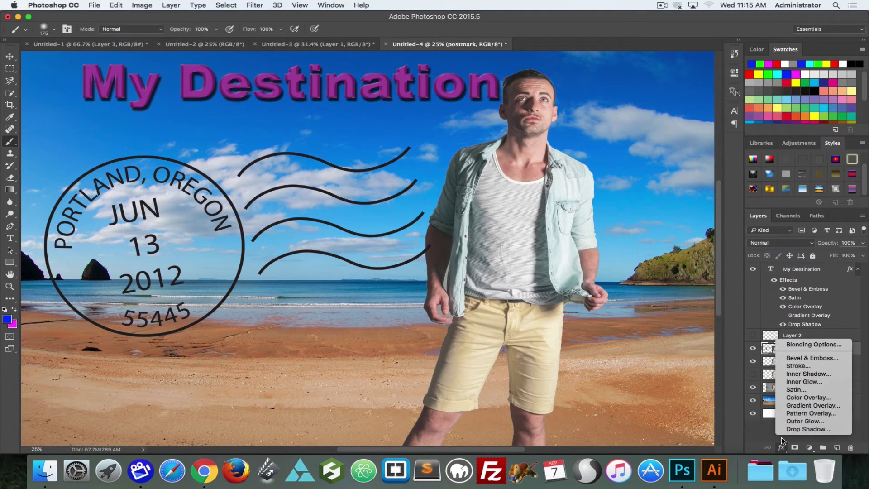
click(799, 398)
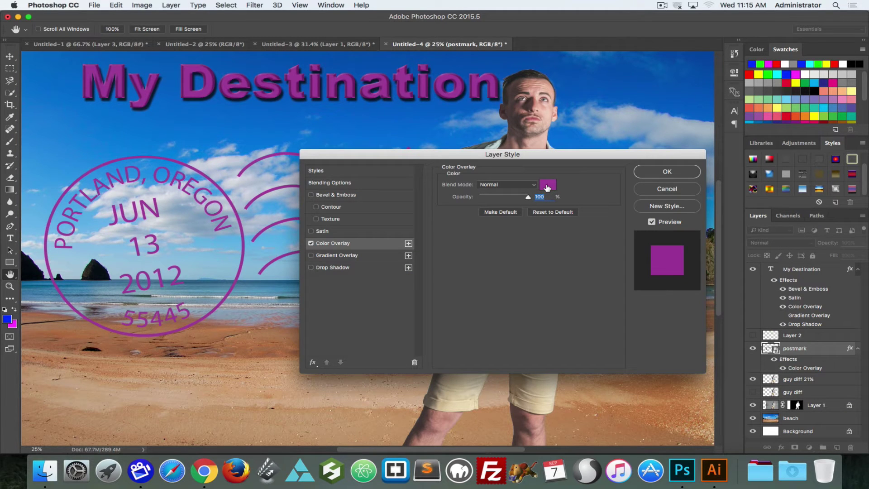
click(547, 186)
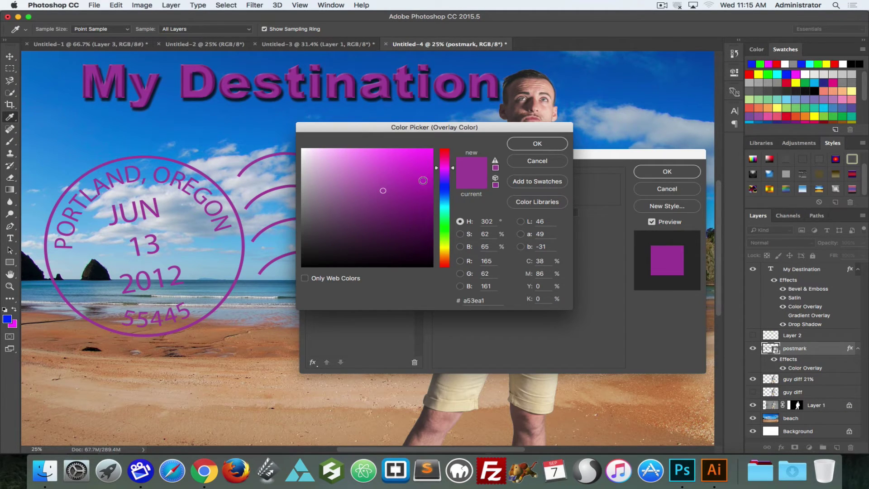
mouse_move(382, 204)
mouse_down()
mouse_move(287, 205)
mouse_move(271, 226)
mouse_move(283, 223)
mouse_move(301, 236)
mouse_up()
click(537, 144)
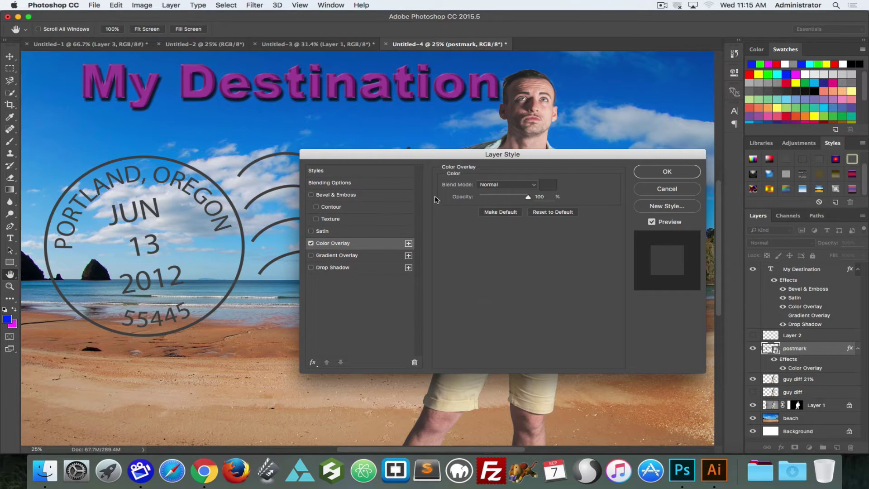
click(549, 186)
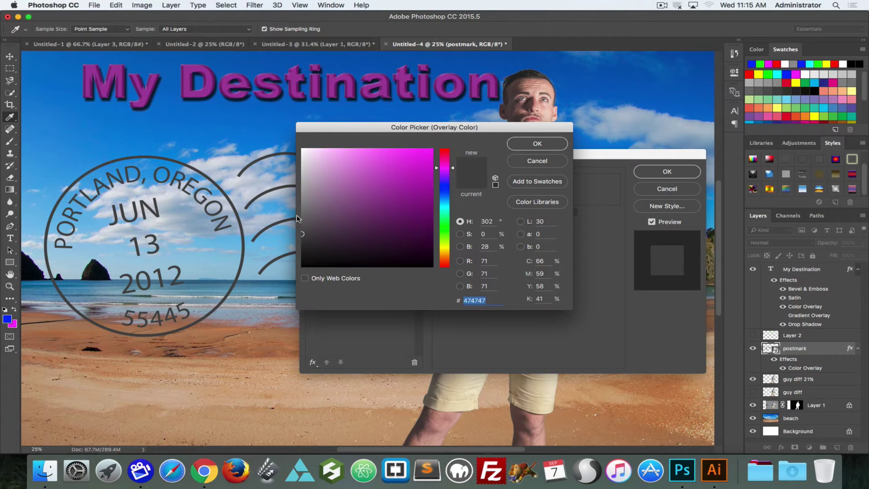
click(305, 219)
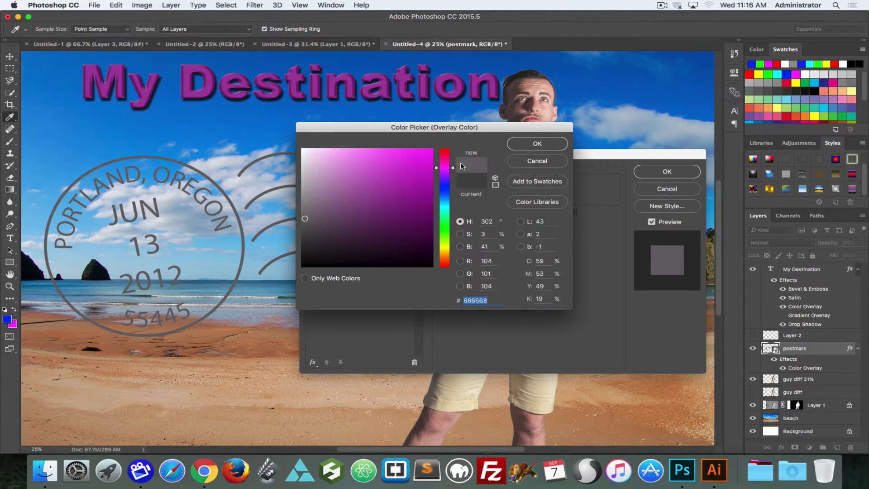
click(534, 144)
click(666, 173)
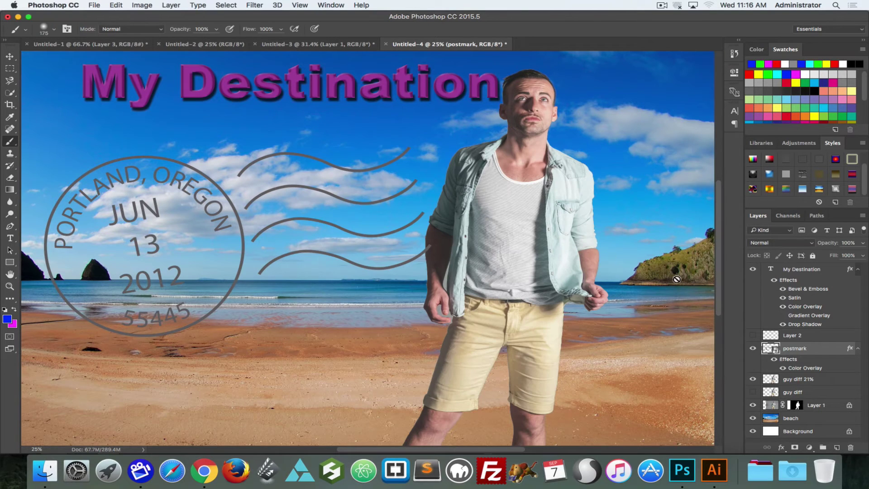
Set the postmark layer's blend mode to Multiply and its opacity to 81%
click(763, 242)
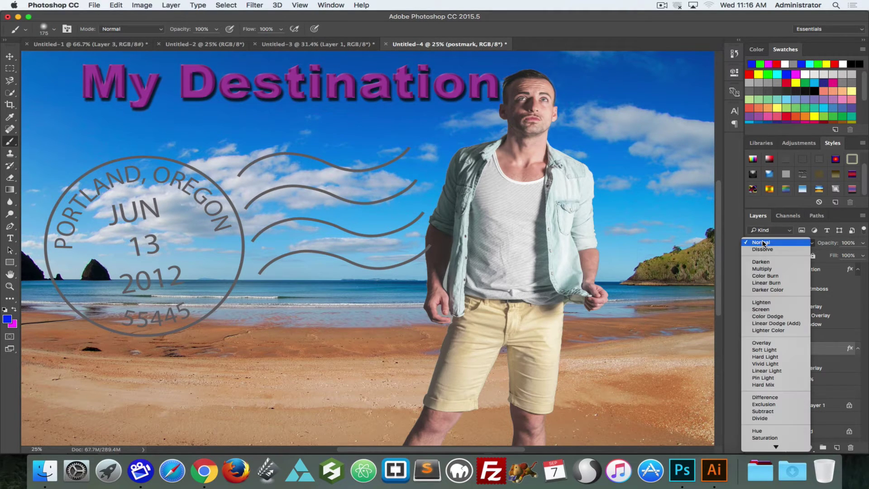
click(762, 269)
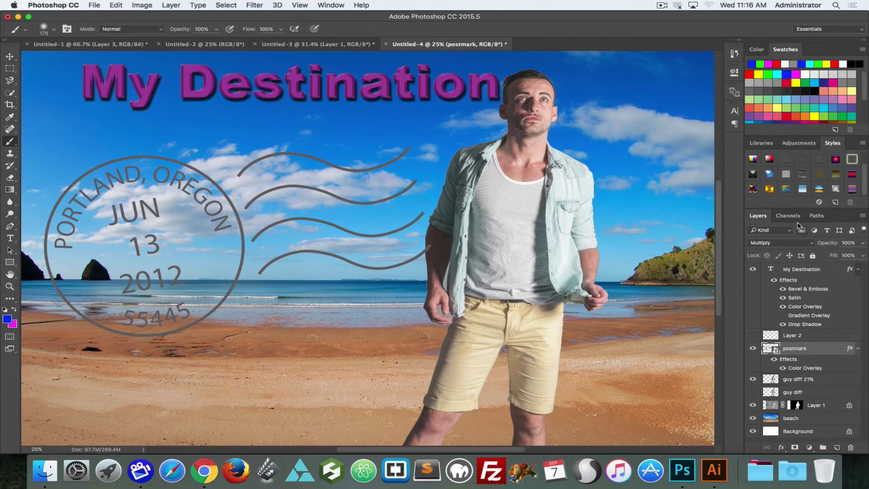
click(768, 244)
click(768, 243)
mouse_move(817, 244)
mouse_down()
mouse_move(797, 245)
mouse_move(822, 241)
mouse_up()
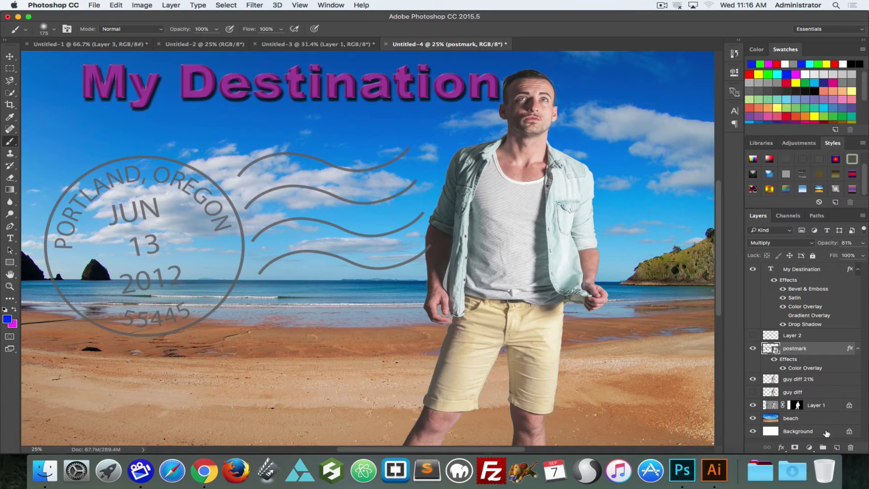
Add a layer mask to the postmark layer, try hiding parts with the soft brush in black, and undo that stroke
click(795, 448)
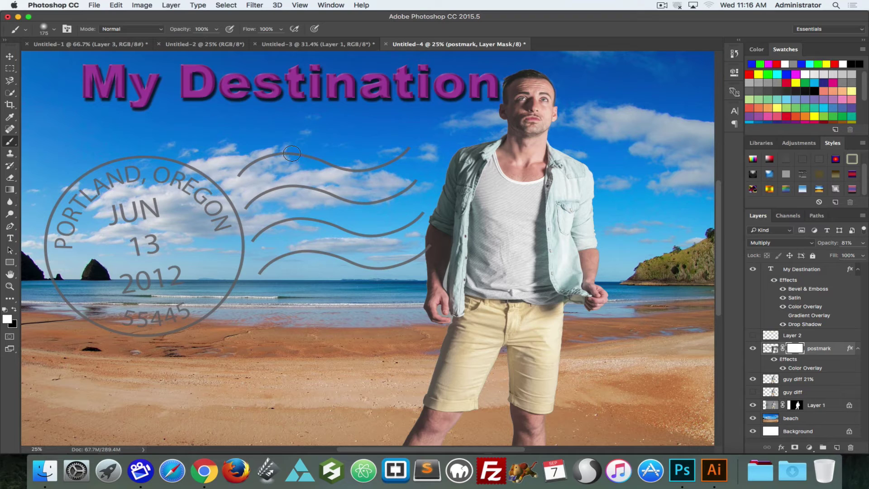
key(x)
mouse_move(293, 152)
mouse_down()
mouse_move(324, 138)
mouse_move(335, 182)
mouse_move(393, 190)
mouse_move(311, 202)
mouse_move(262, 162)
mouse_move(143, 228)
mouse_move(80, 212)
mouse_move(98, 263)
mouse_move(216, 321)
mouse_up()
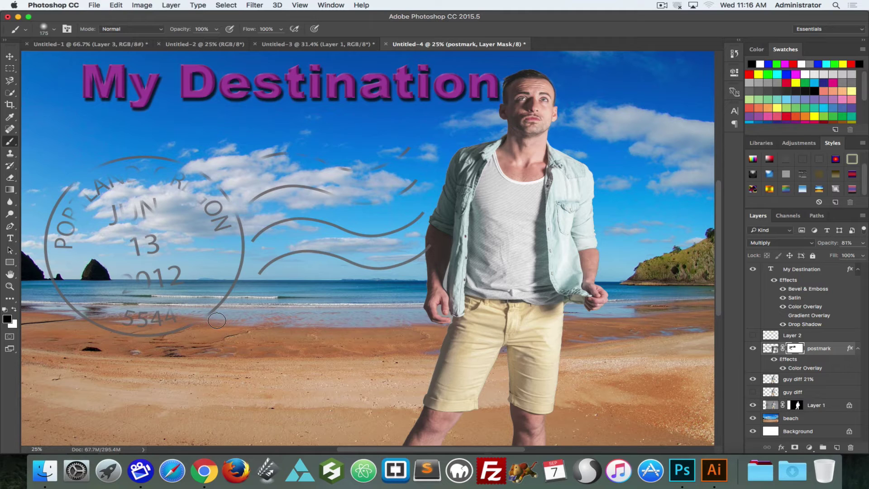
key(super+z)
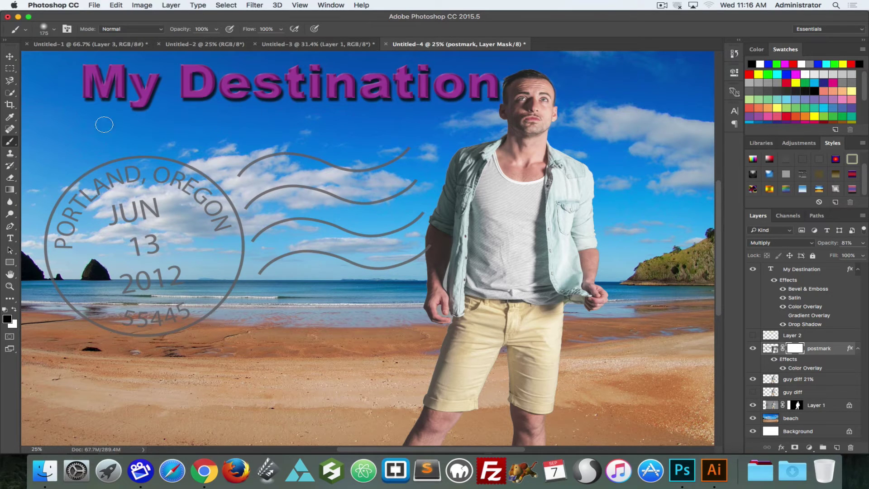
Choose the 59 px spatter brush tip and enlarge it to 153 px
click(54, 31)
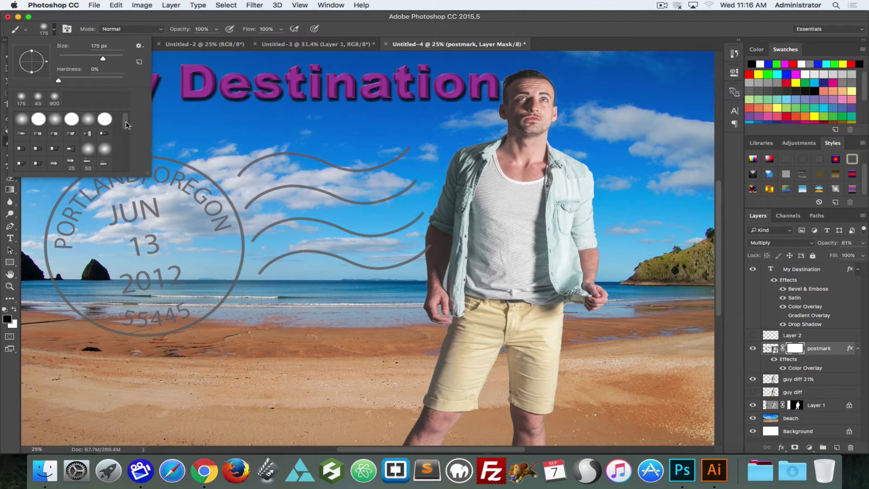
drag(125, 121, 120, 150)
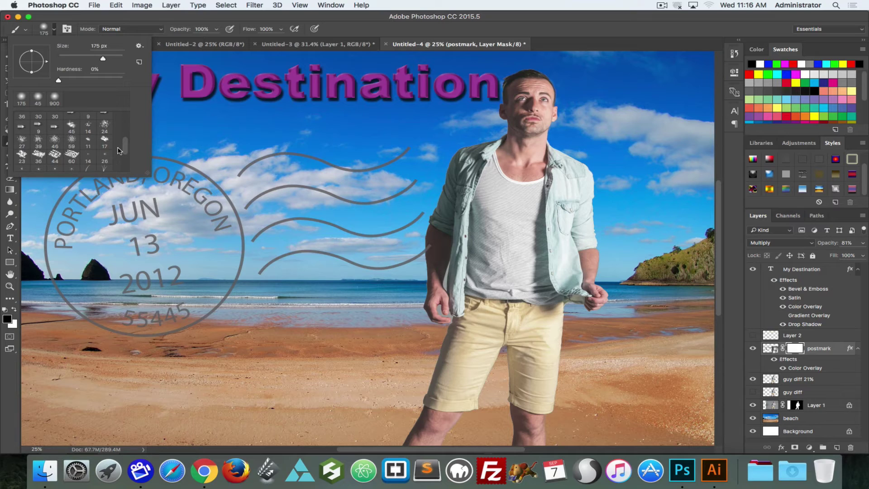
click(72, 141)
drag(83, 57, 100, 59)
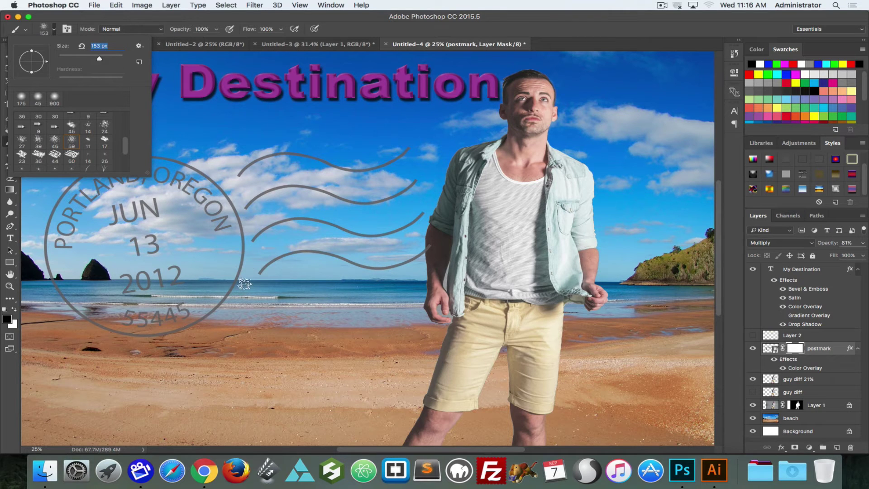
Wear away parts of the upper two wavy lines by painting black spatter on the postmark layer's mask
click(325, 192)
click(299, 187)
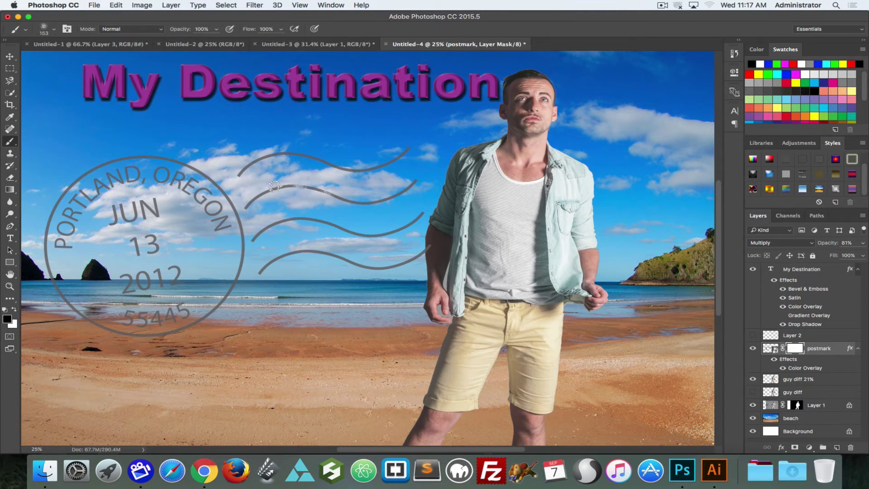
click(256, 195)
drag(352, 199, 383, 196)
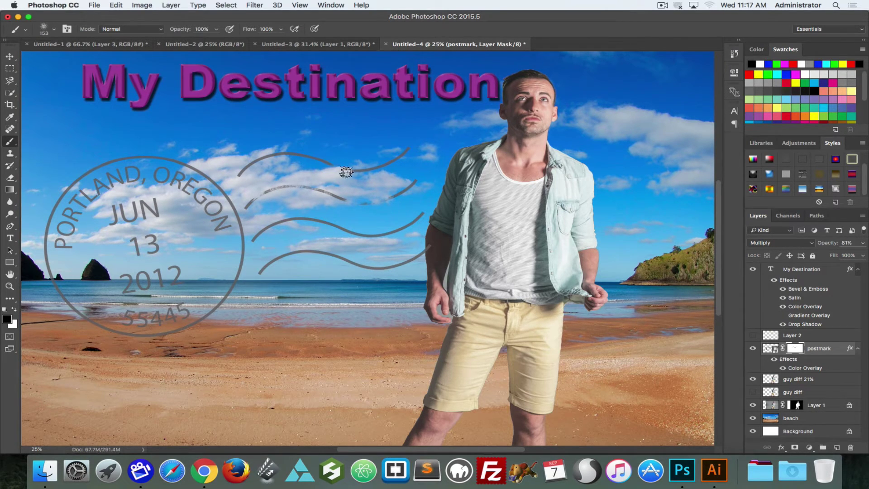
drag(346, 172, 385, 171)
Restore part of the top wavy line with white on the postmark mask, and fade its left end with black spatter
key(x)
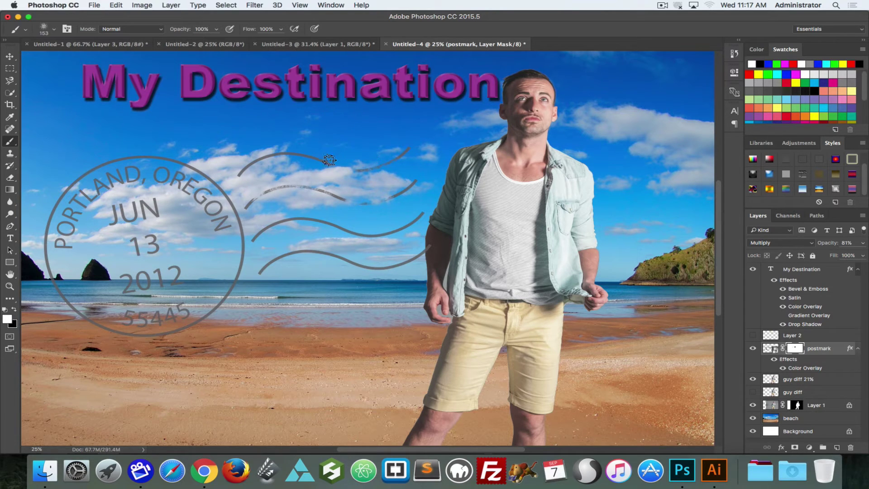
drag(330, 162, 350, 169)
key(x)
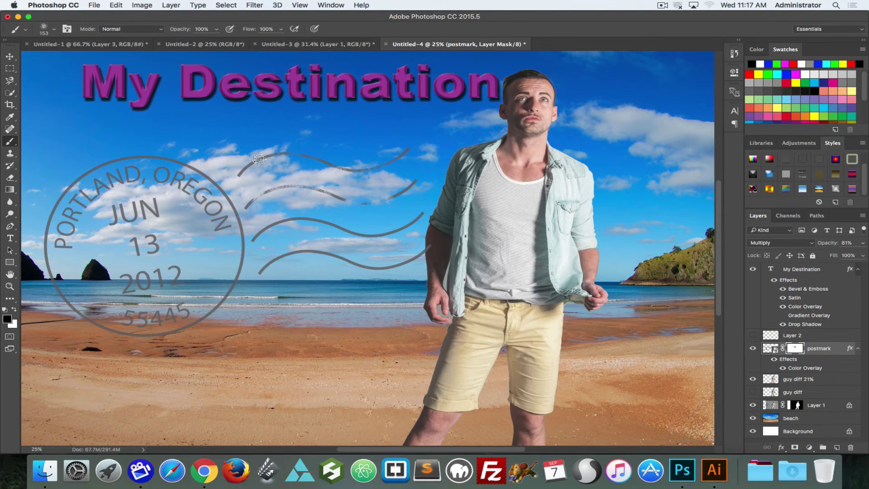
key(x)
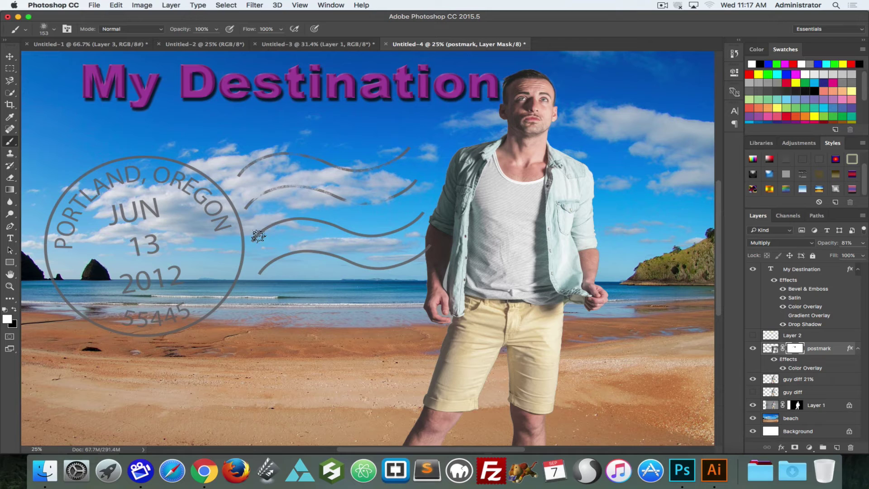
Spatter black over the lower two wavy lines and the circle's right edge on the mask, alternating with white for restoring
key(x)
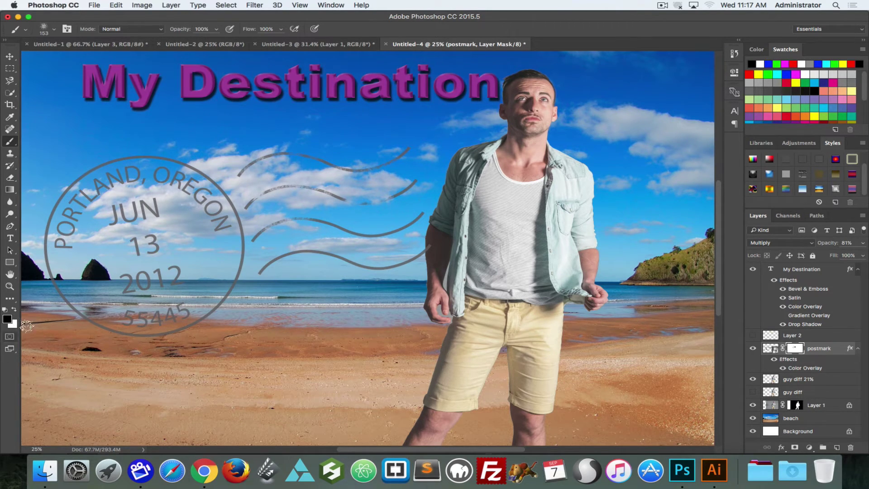
mouse_move(253, 242)
mouse_down()
mouse_move(319, 223)
mouse_move(349, 228)
mouse_up()
key(x)
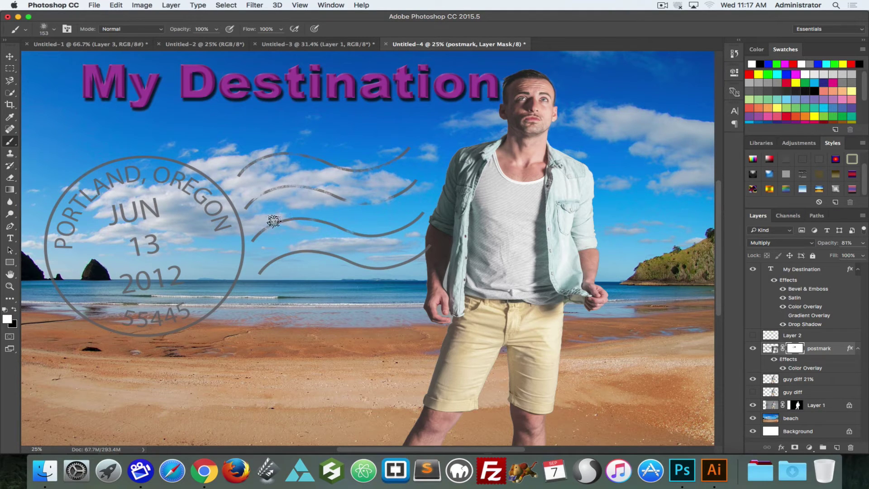
key(x)
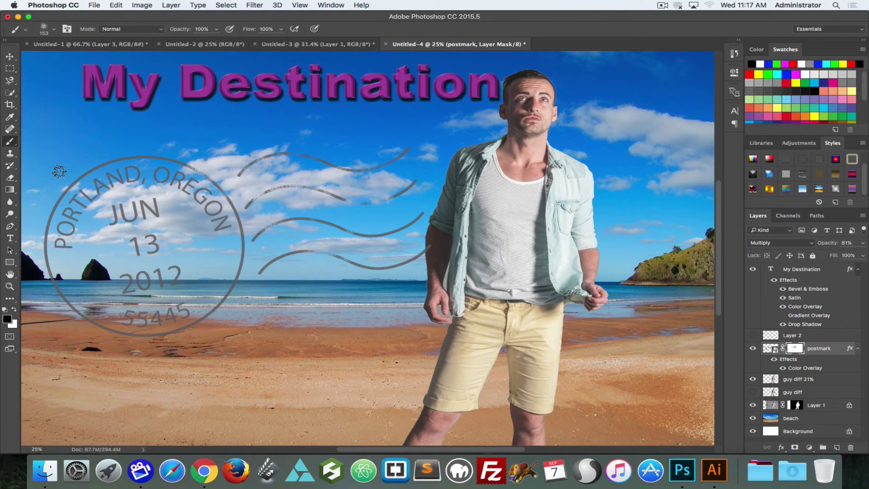
drag(240, 253, 237, 268)
key(super+Tab)
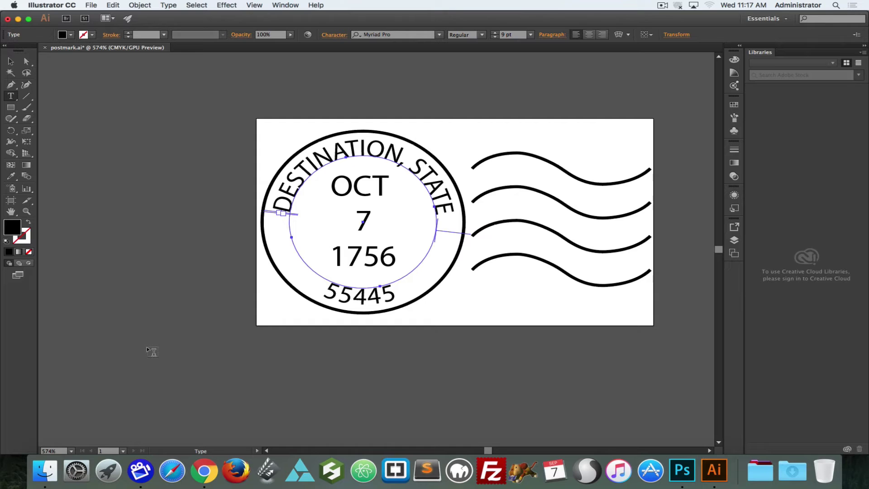
key(super+Tab)
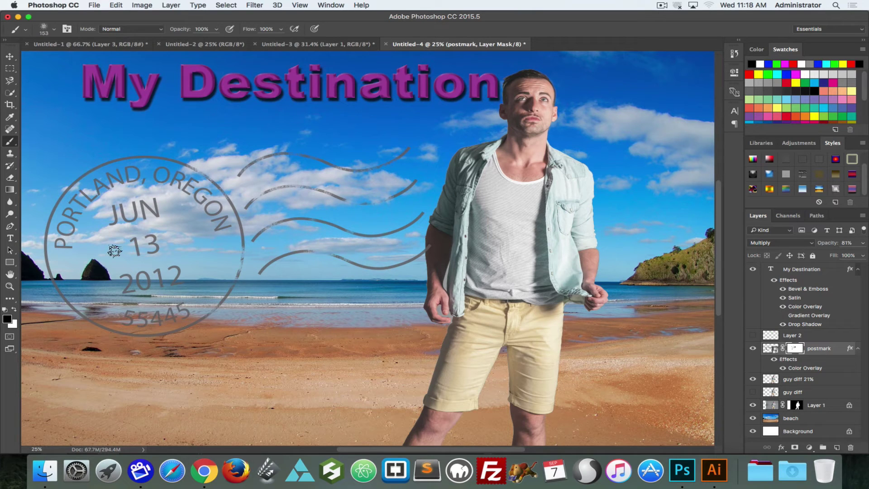
Wear away parts of the JUN and 13 text with black spatter dabs on the postmark layer's mask
click(151, 240)
click(142, 248)
click(152, 232)
click(147, 211)
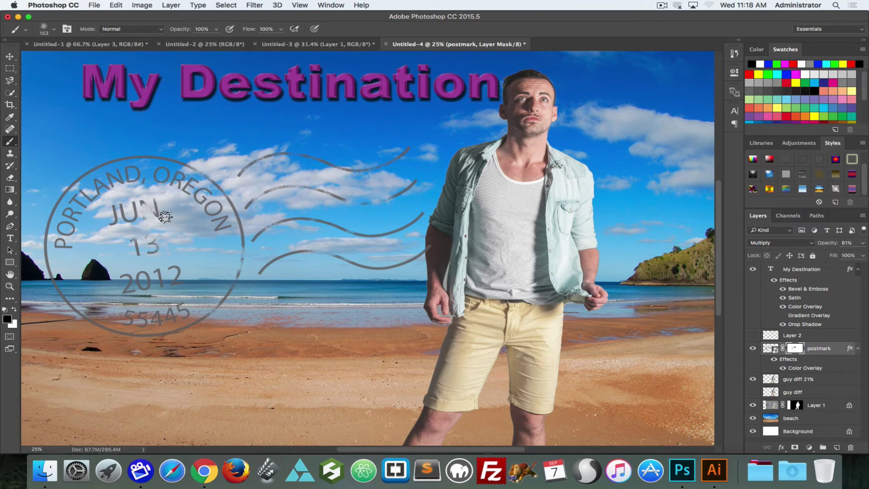
click(133, 248)
Toggle the visibility of the postmark layer's Color Overlay to compare the postmark with and without the grey
click(793, 368)
click(784, 367)
click(784, 367)
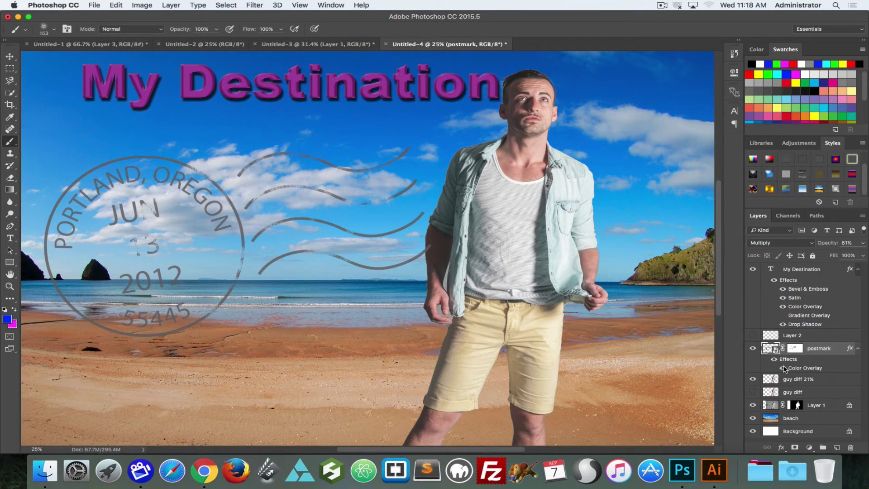
click(784, 368)
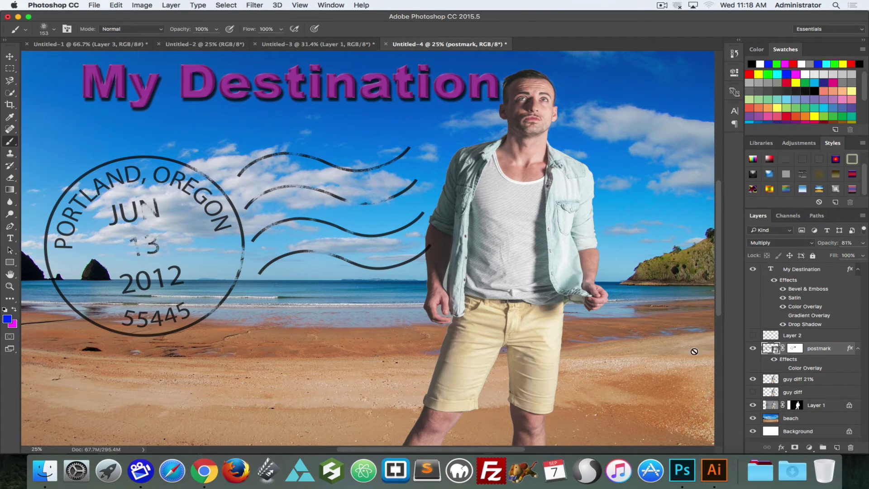
Change the postmark layer's Color Overlay to deep blue, #140bc1, at 100% opacity
double_click(793, 369)
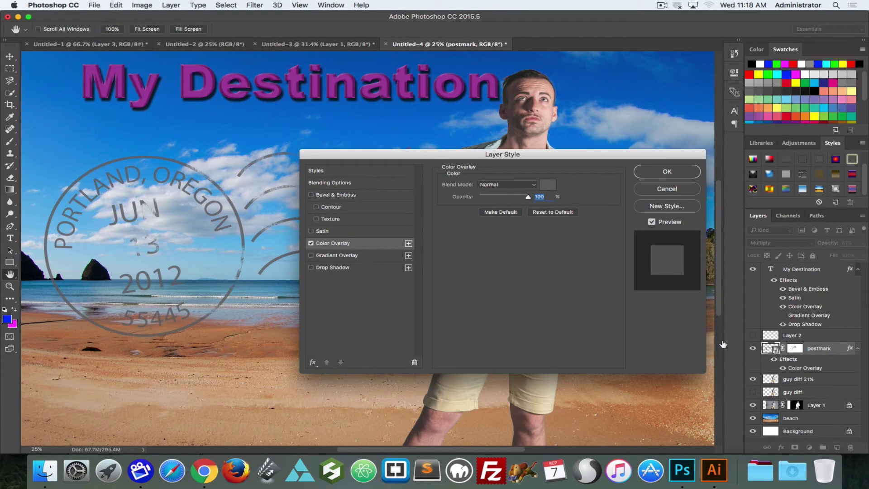
click(548, 185)
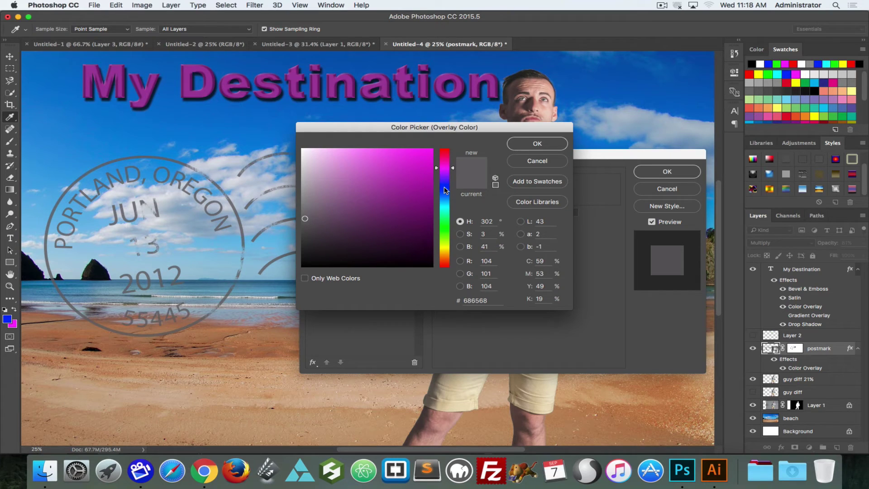
click(445, 188)
drag(422, 199, 425, 177)
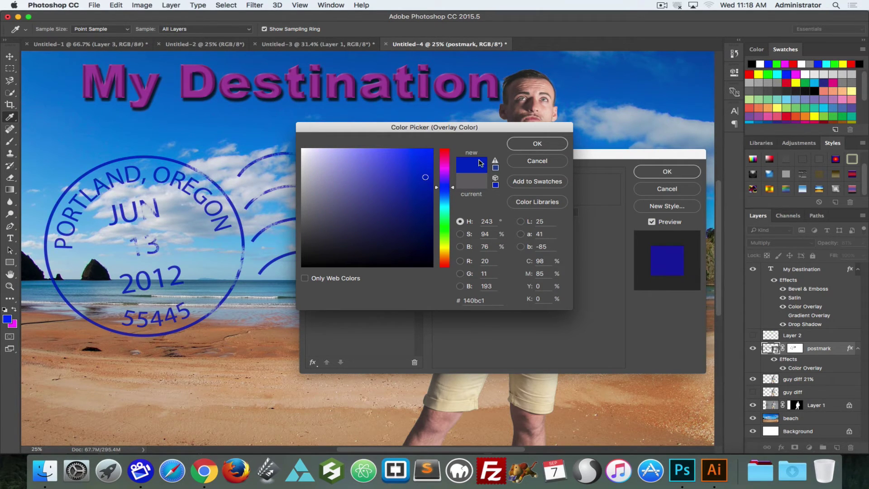
click(539, 144)
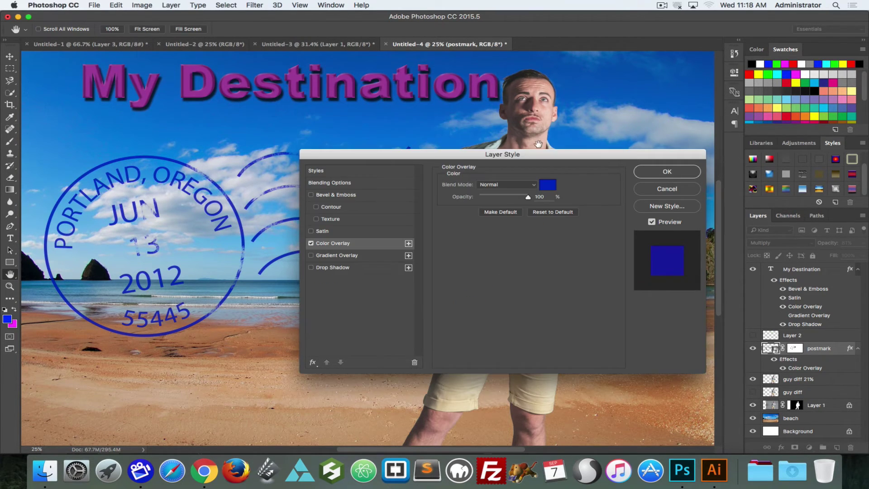
click(652, 172)
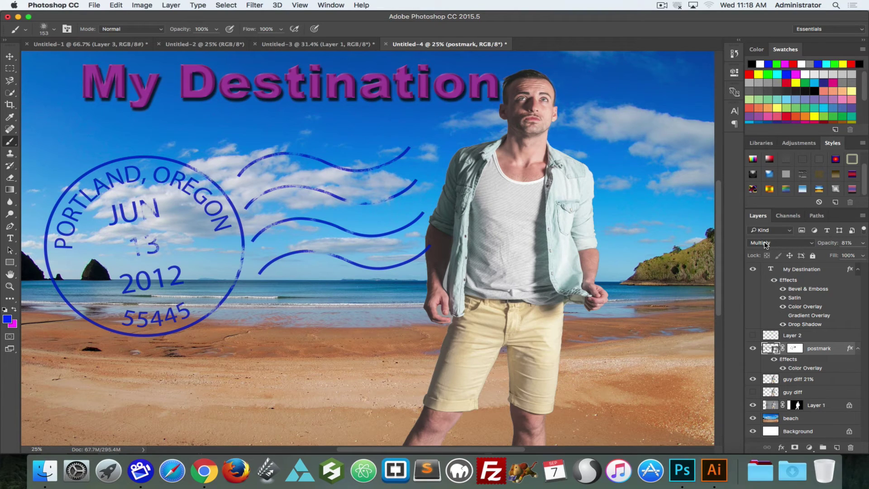
Try the Color Burn blend mode on the blue postmark layer
click(764, 245)
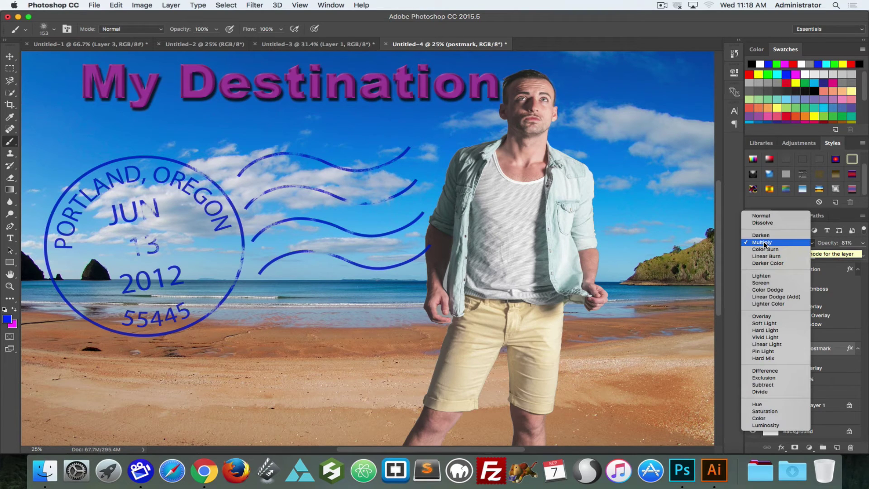
click(765, 250)
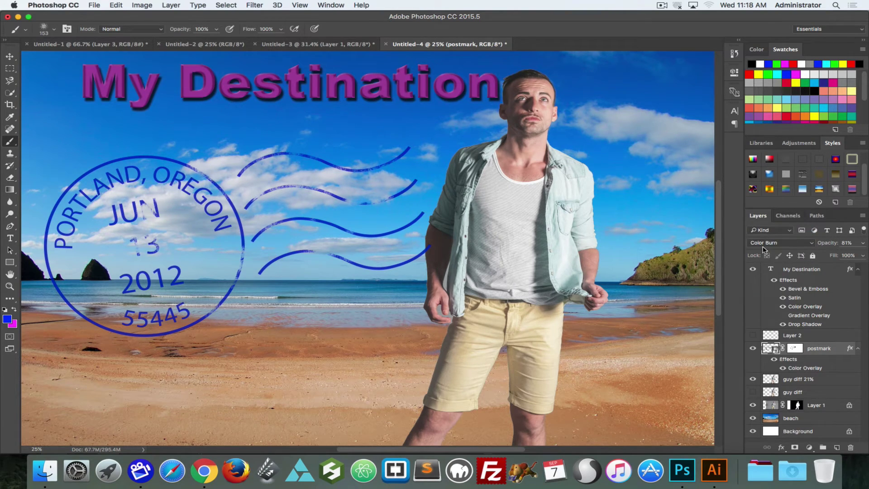
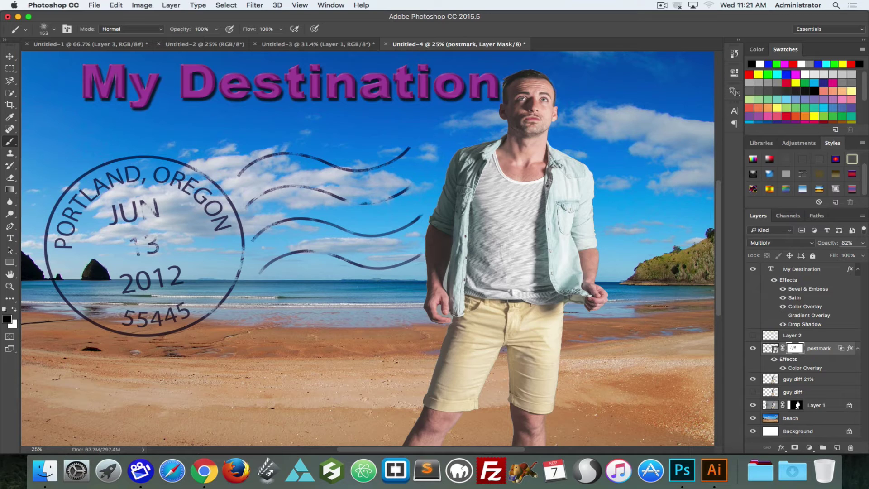
Switch to Chrome and open the Travel Postcard page in the course's projects module to read its specifications and submission requirements
key(super+Tab)
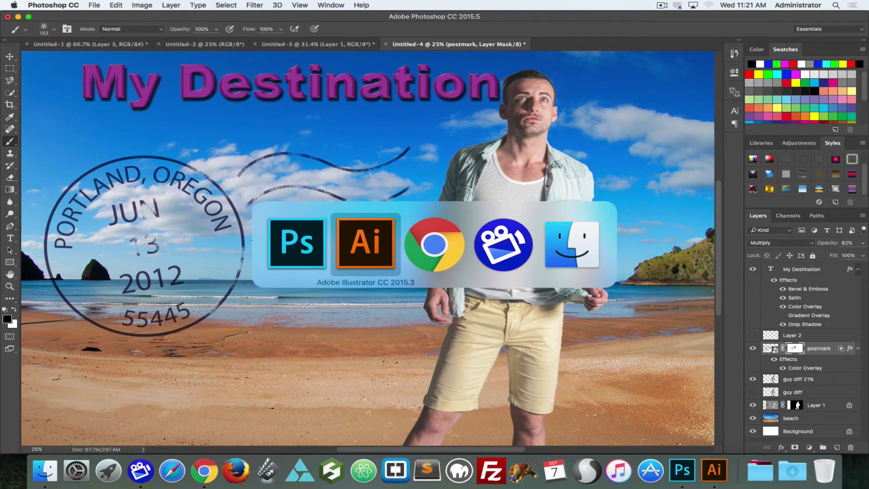
key(super+Tab)
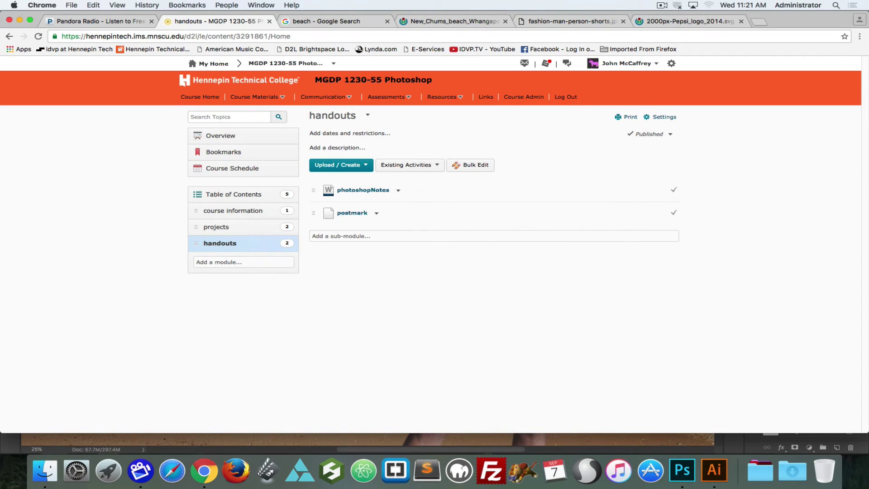
click(225, 227)
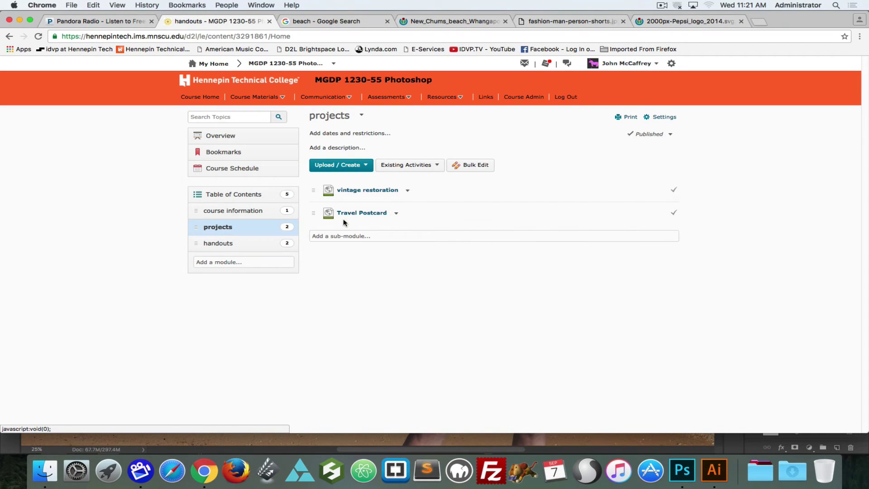
click(362, 213)
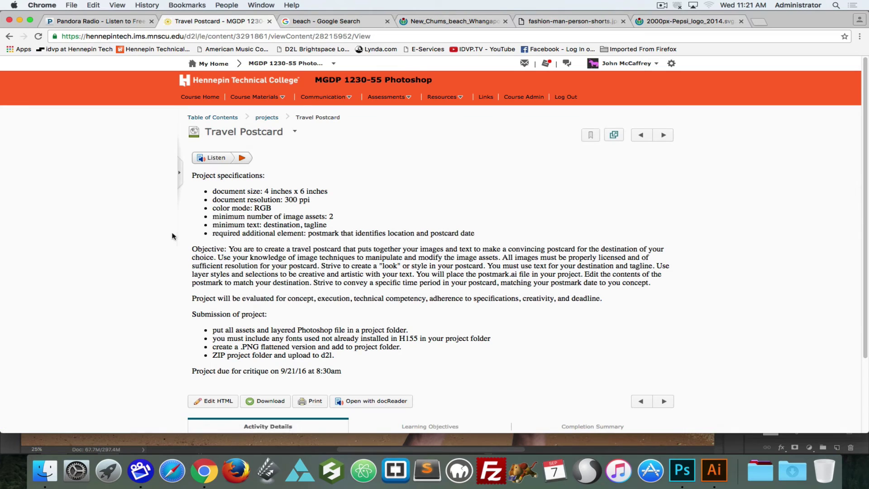
scroll(136, 229, down, 1)
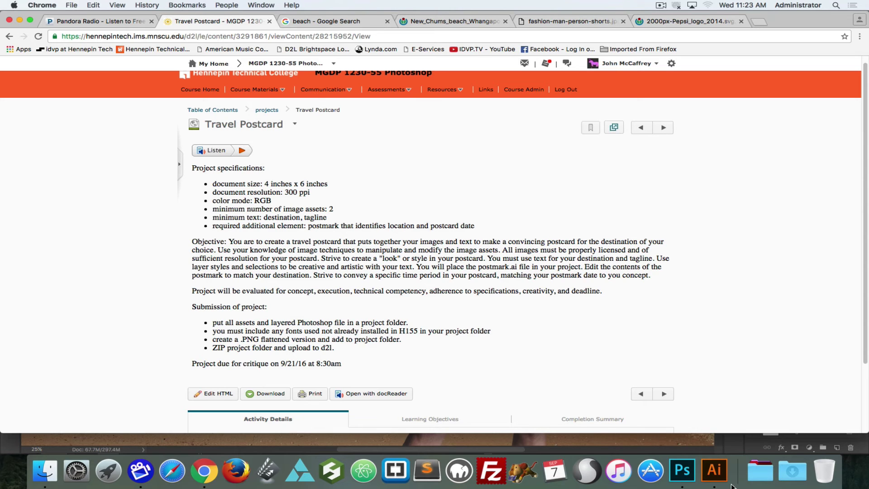
Glance at the composite in Photoshop, and return to the course site in Chrome to open the handouts module
click(683, 471)
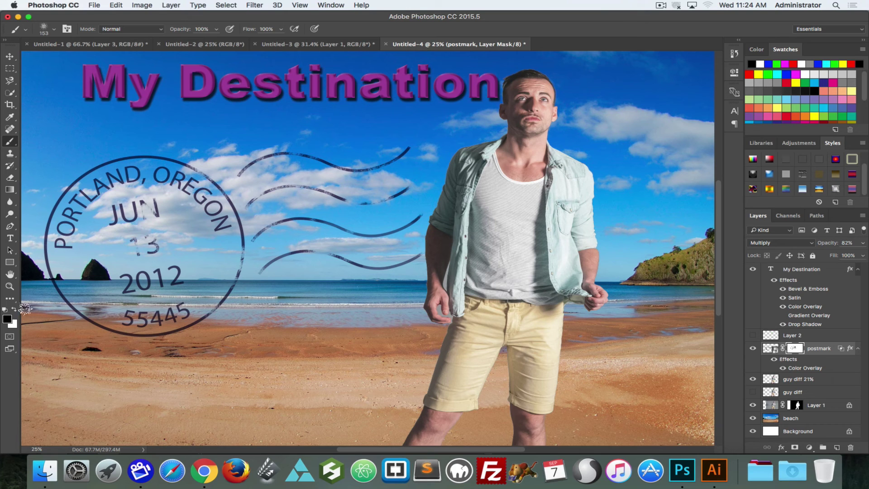
click(203, 472)
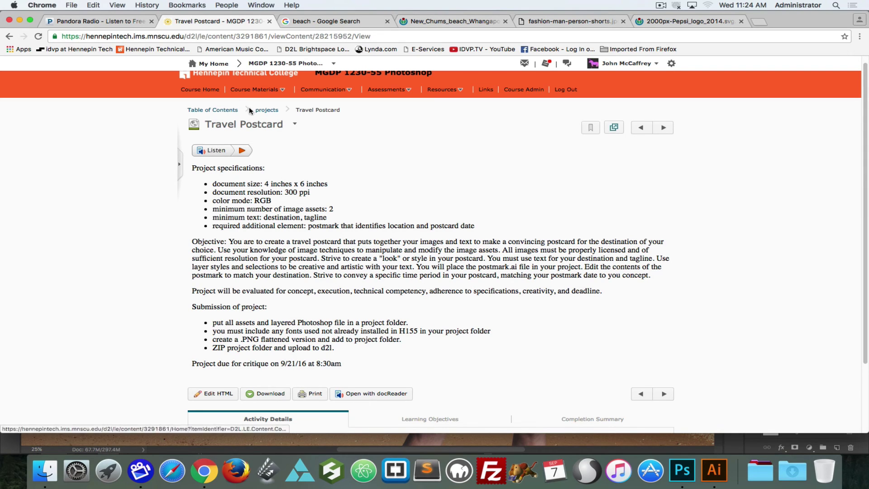
click(225, 112)
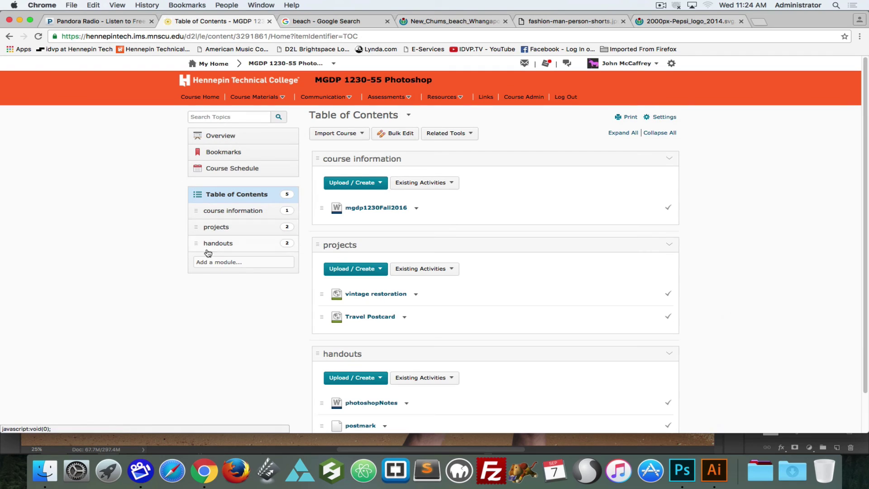
click(218, 245)
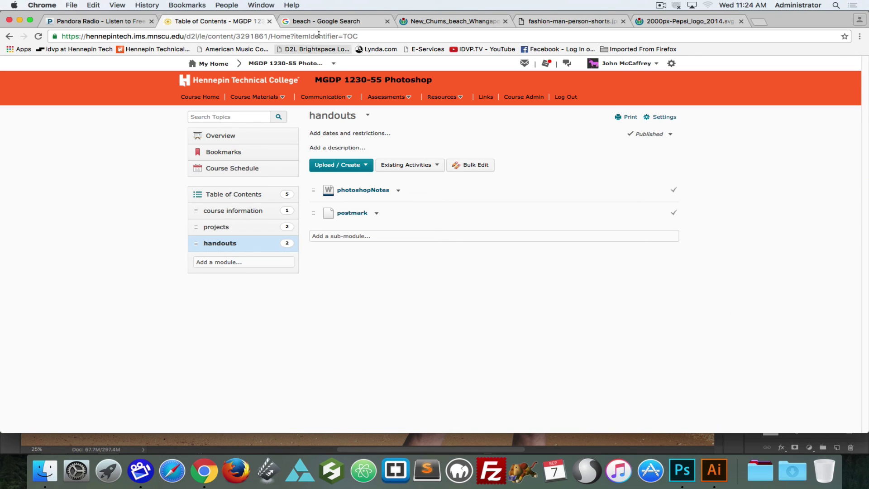
Open the instructor's YouTube channel in a new browser tab and look over its uploads and playlists
key(super+t)
text(you)
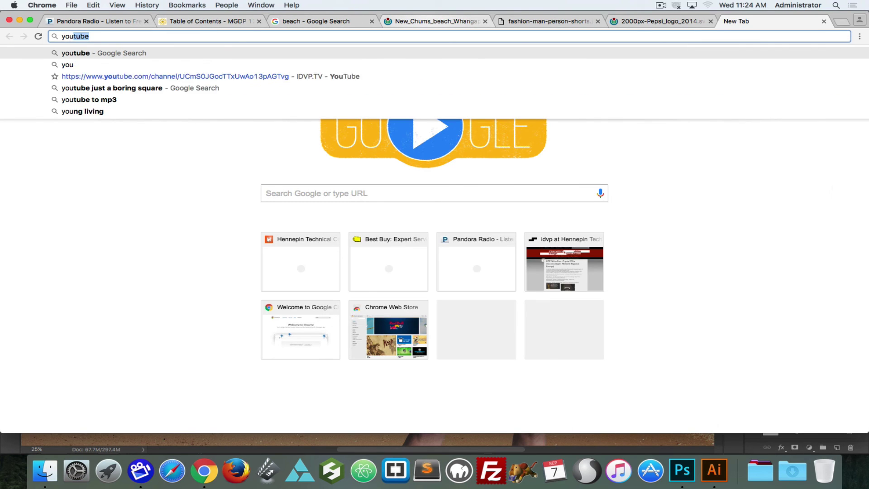
text(tube.com/the)
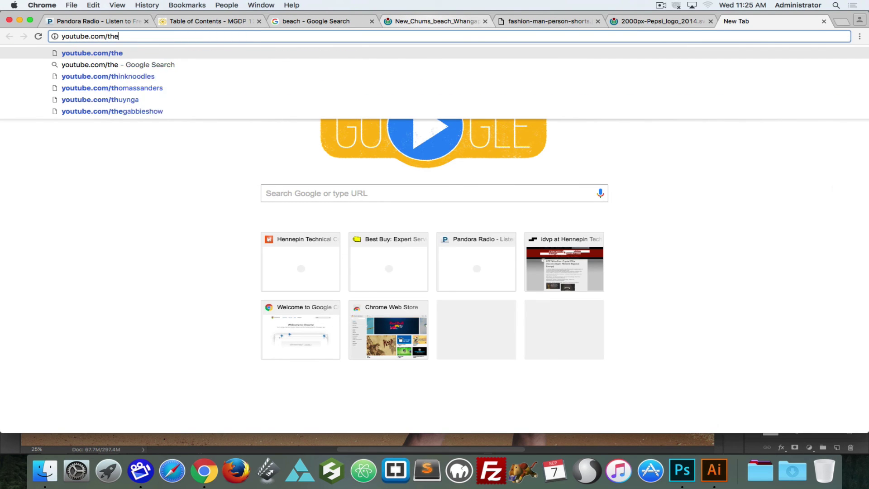
text(artboyjohn)
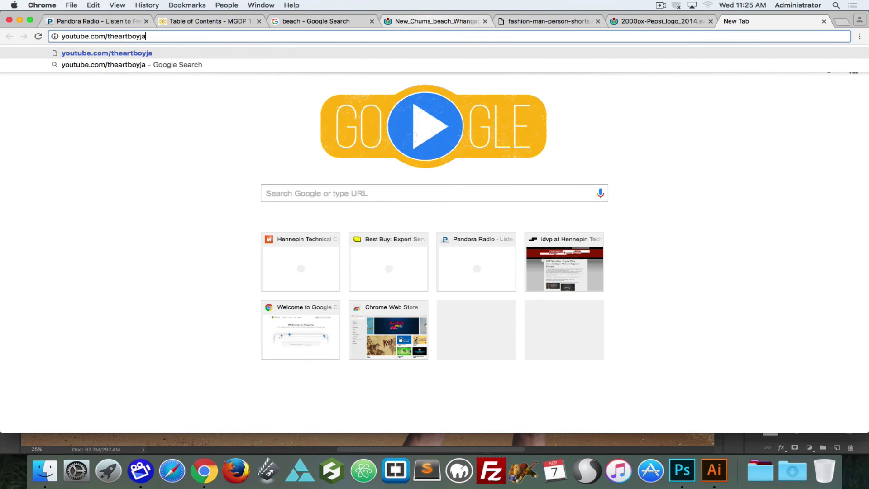
key(Return)
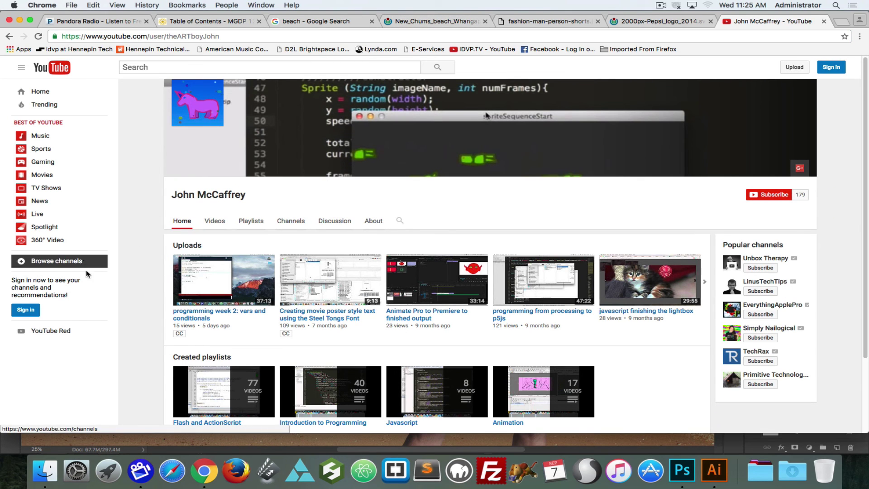
scroll(136, 326, down, 2)
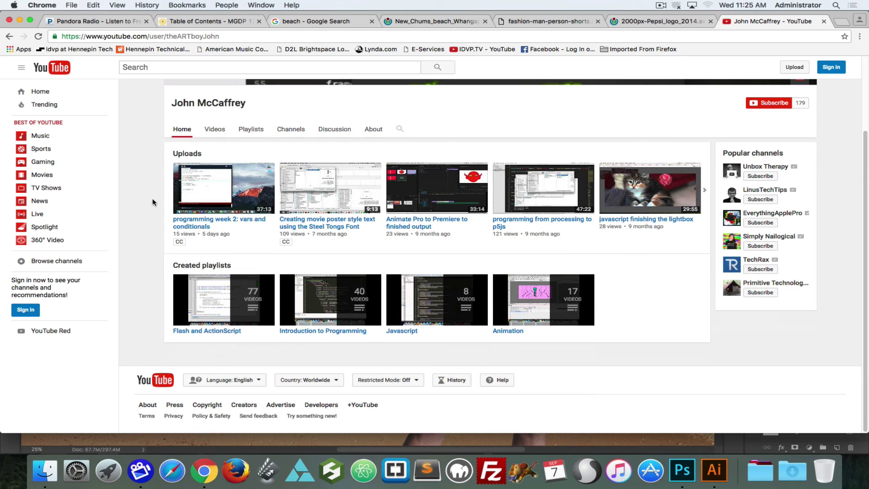
Open the channel's full list of uploaded videos, load more entries until the oldest uploads, and return to the newest ones
click(217, 130)
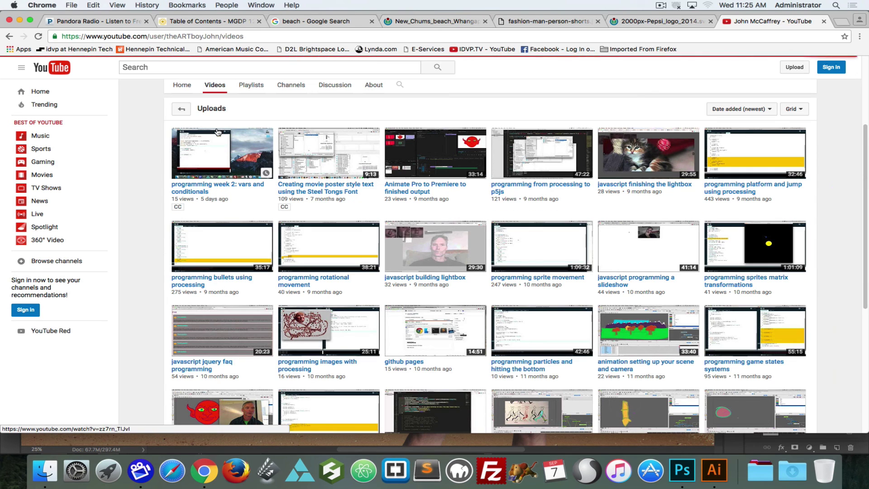
scroll(634, 272, down, 5)
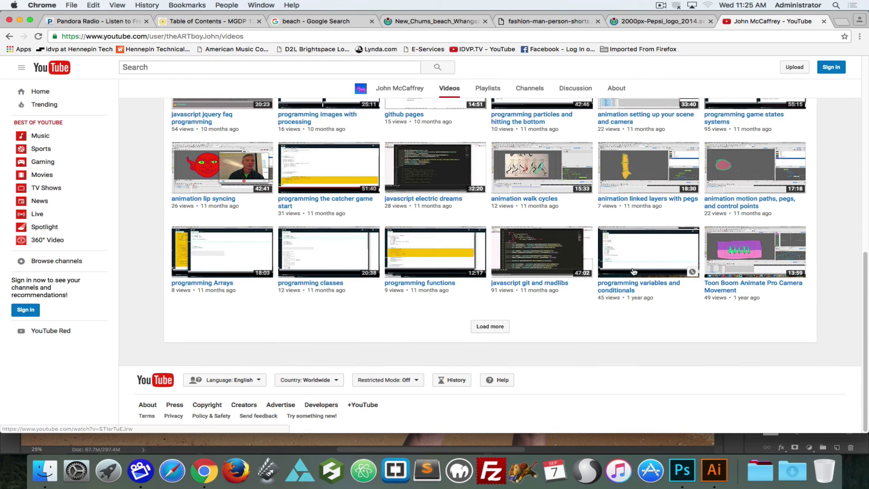
click(490, 327)
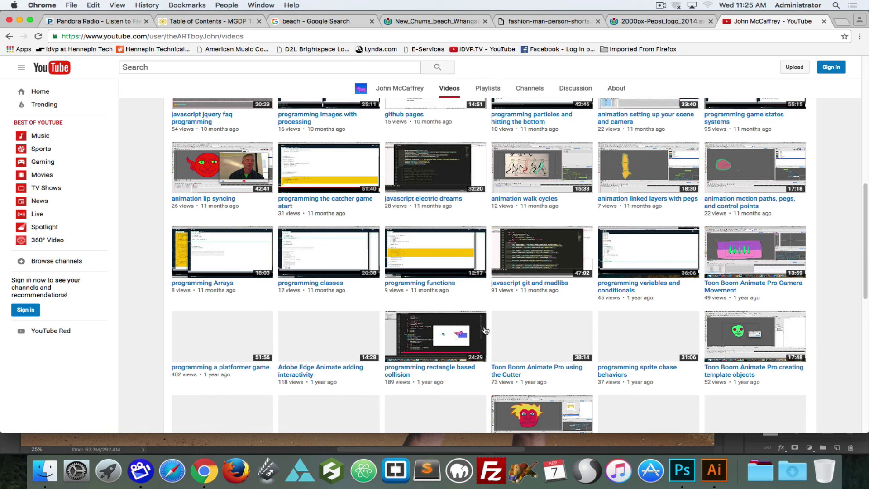
scroll(485, 331, down, 5)
click(482, 328)
scroll(484, 330, down, 10)
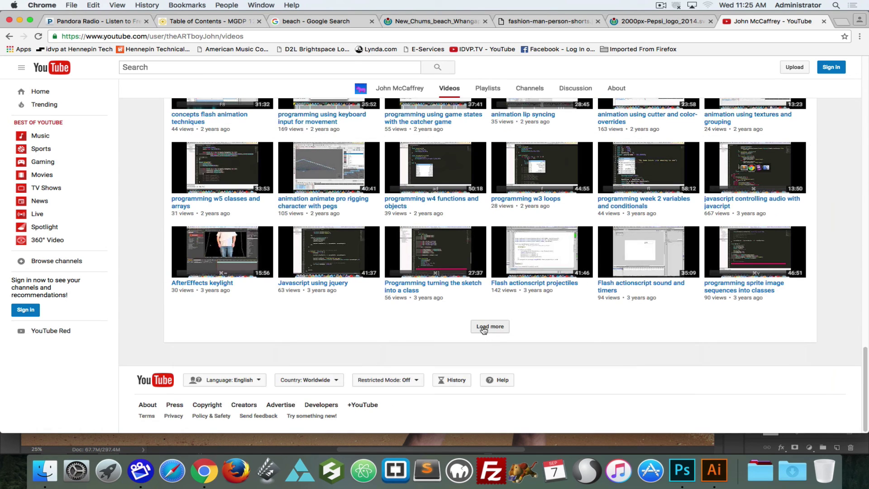
click(484, 329)
scroll(481, 329, down, 10)
click(478, 327)
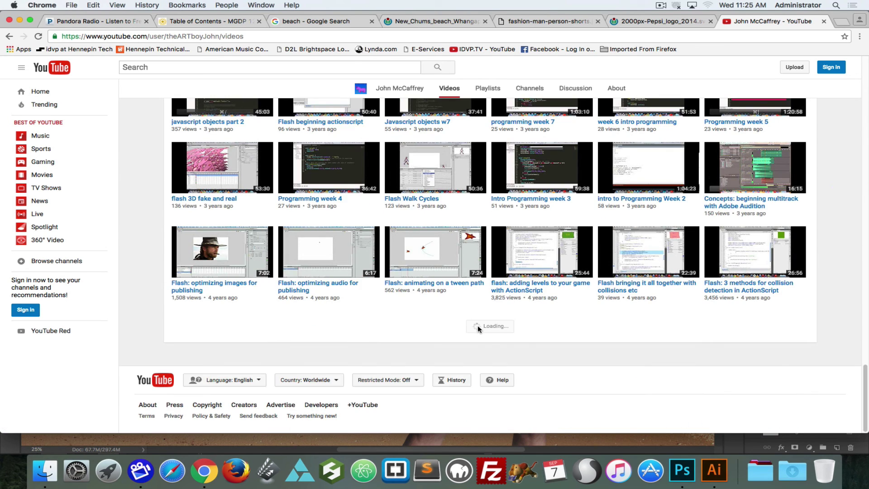
scroll(480, 329, down, 10)
click(480, 330)
scroll(480, 329, down, 10)
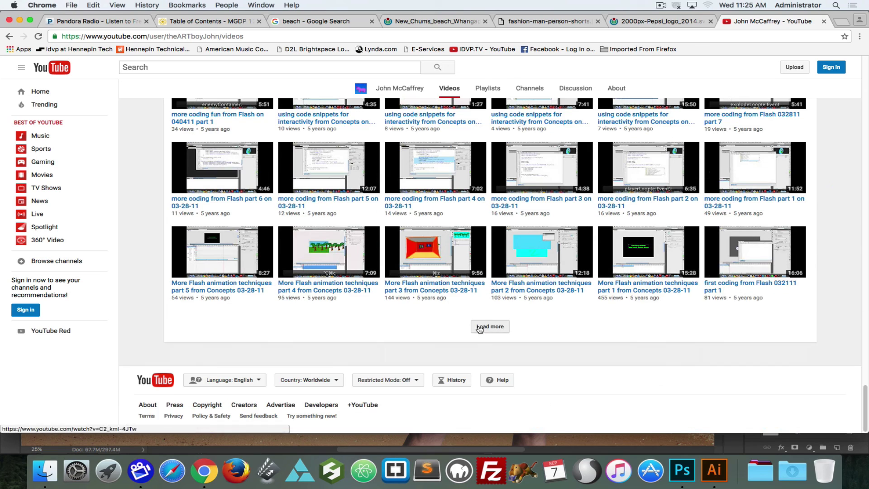
click(480, 328)
scroll(480, 327, down, 10)
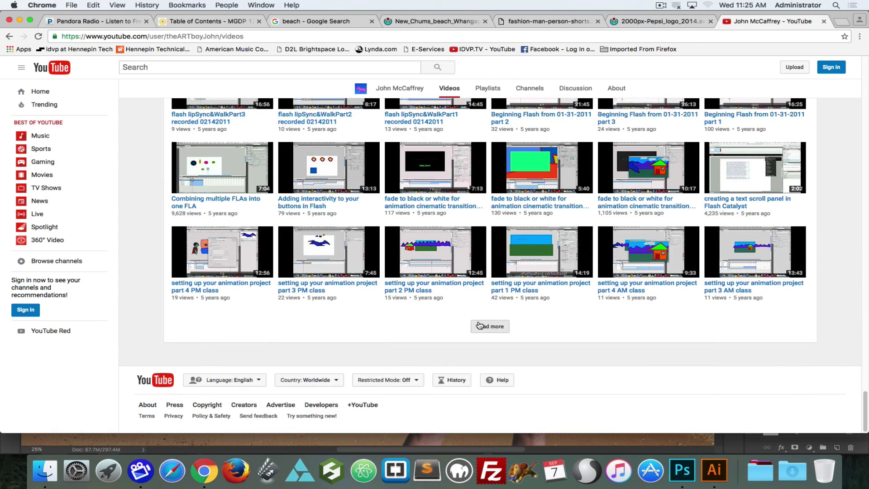
click(480, 325)
scroll(479, 324, down, 3)
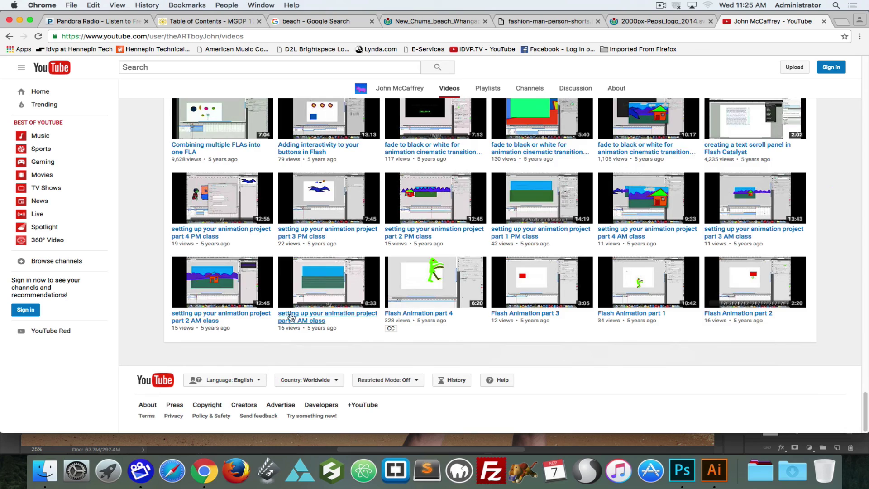
scroll(292, 317, up, 20)
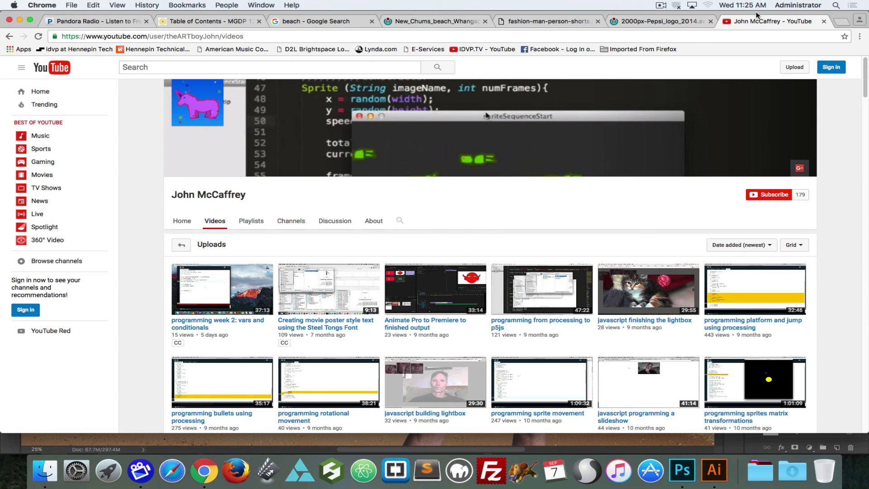
click(661, 5)
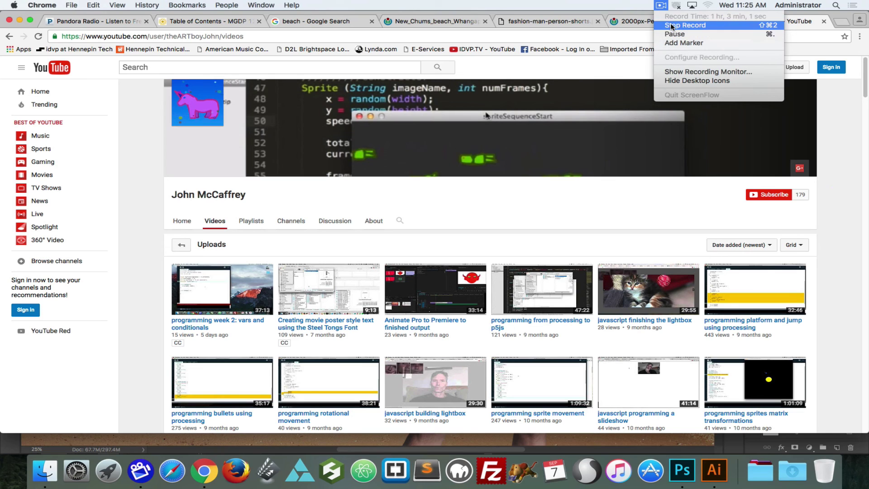